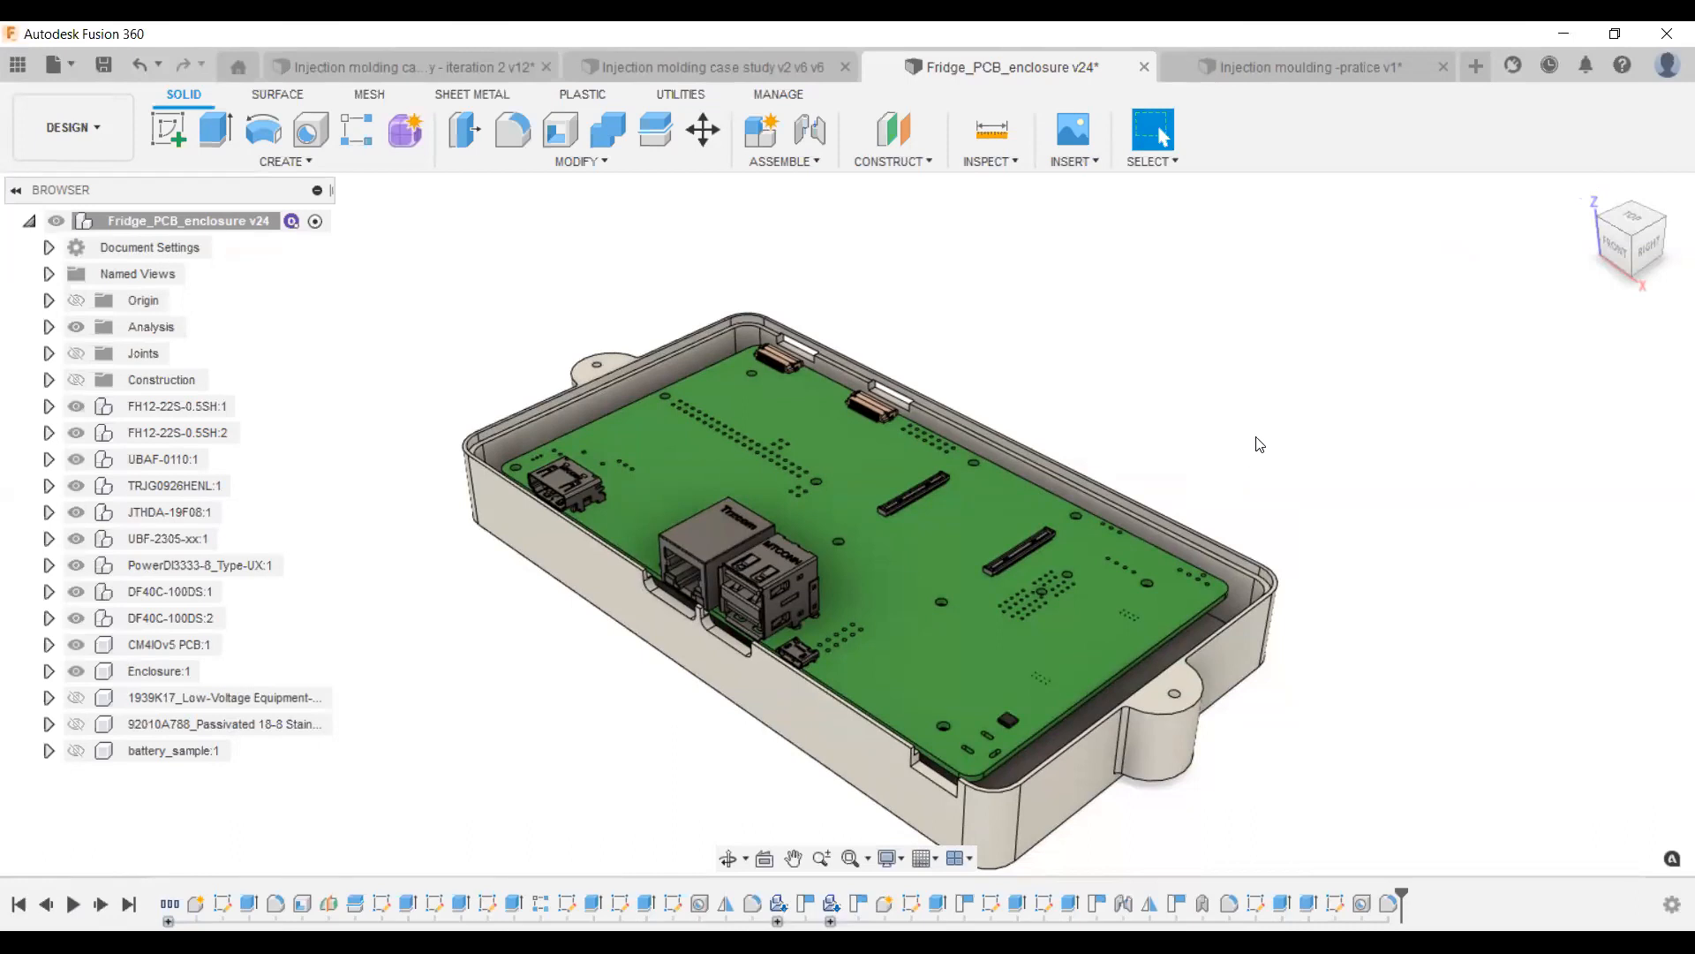
pyautogui.moveTo(1589, 201)
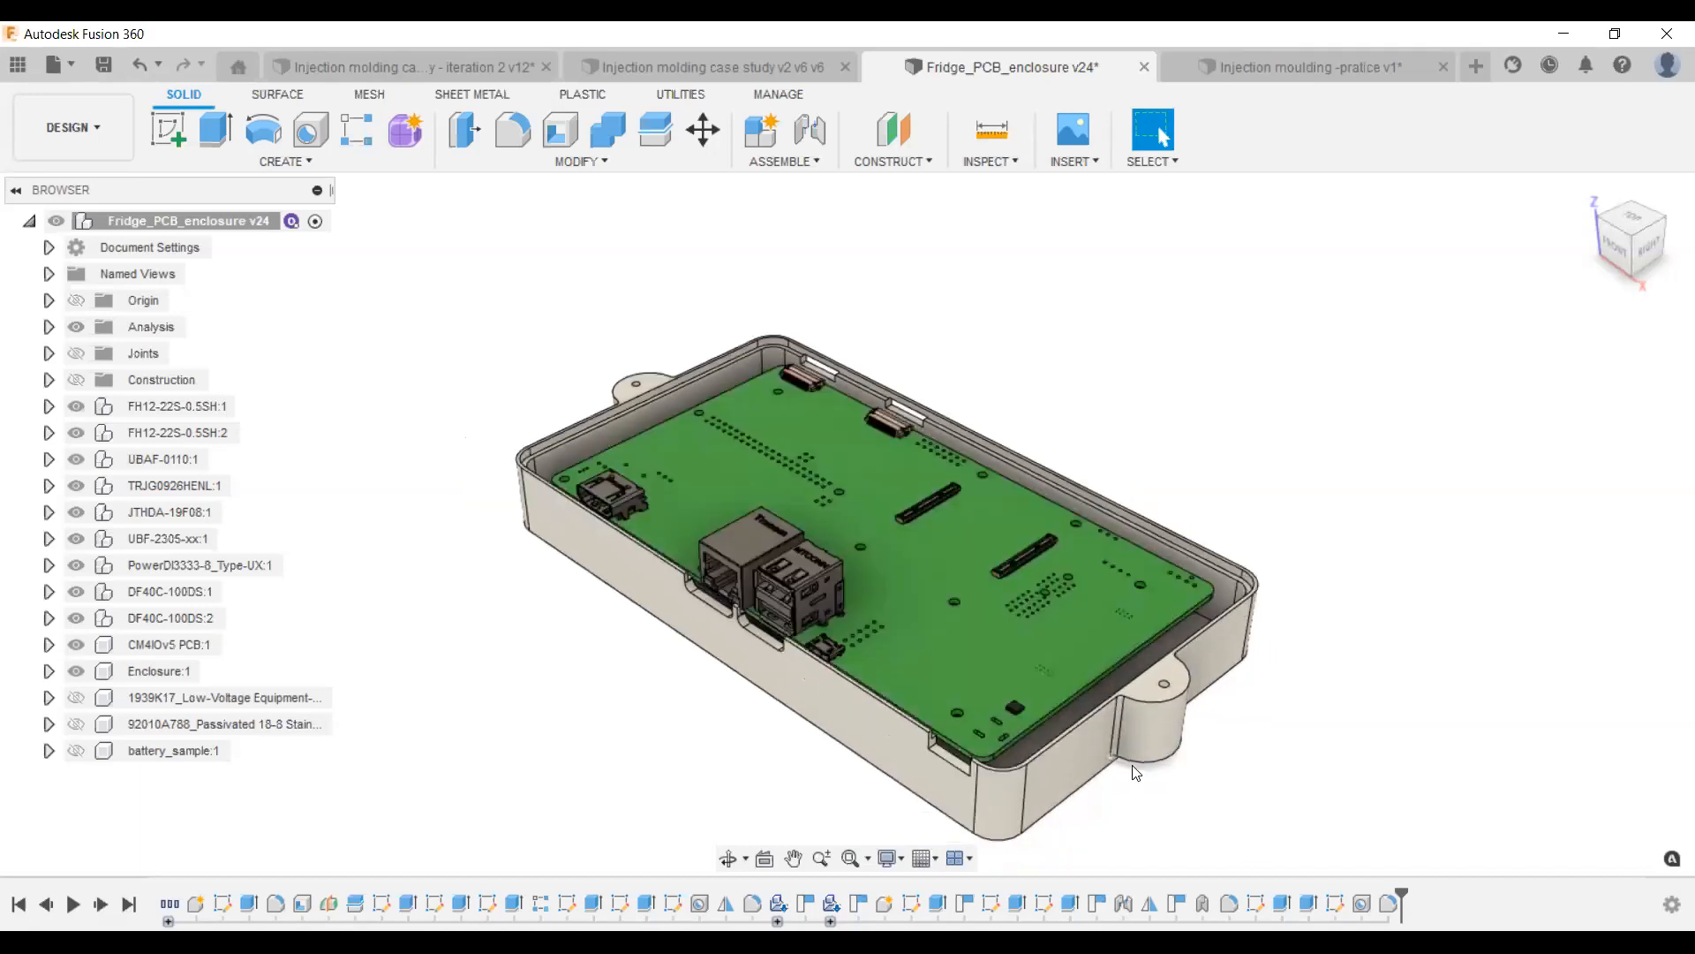
pyautogui.scroll(2, 1123, 726)
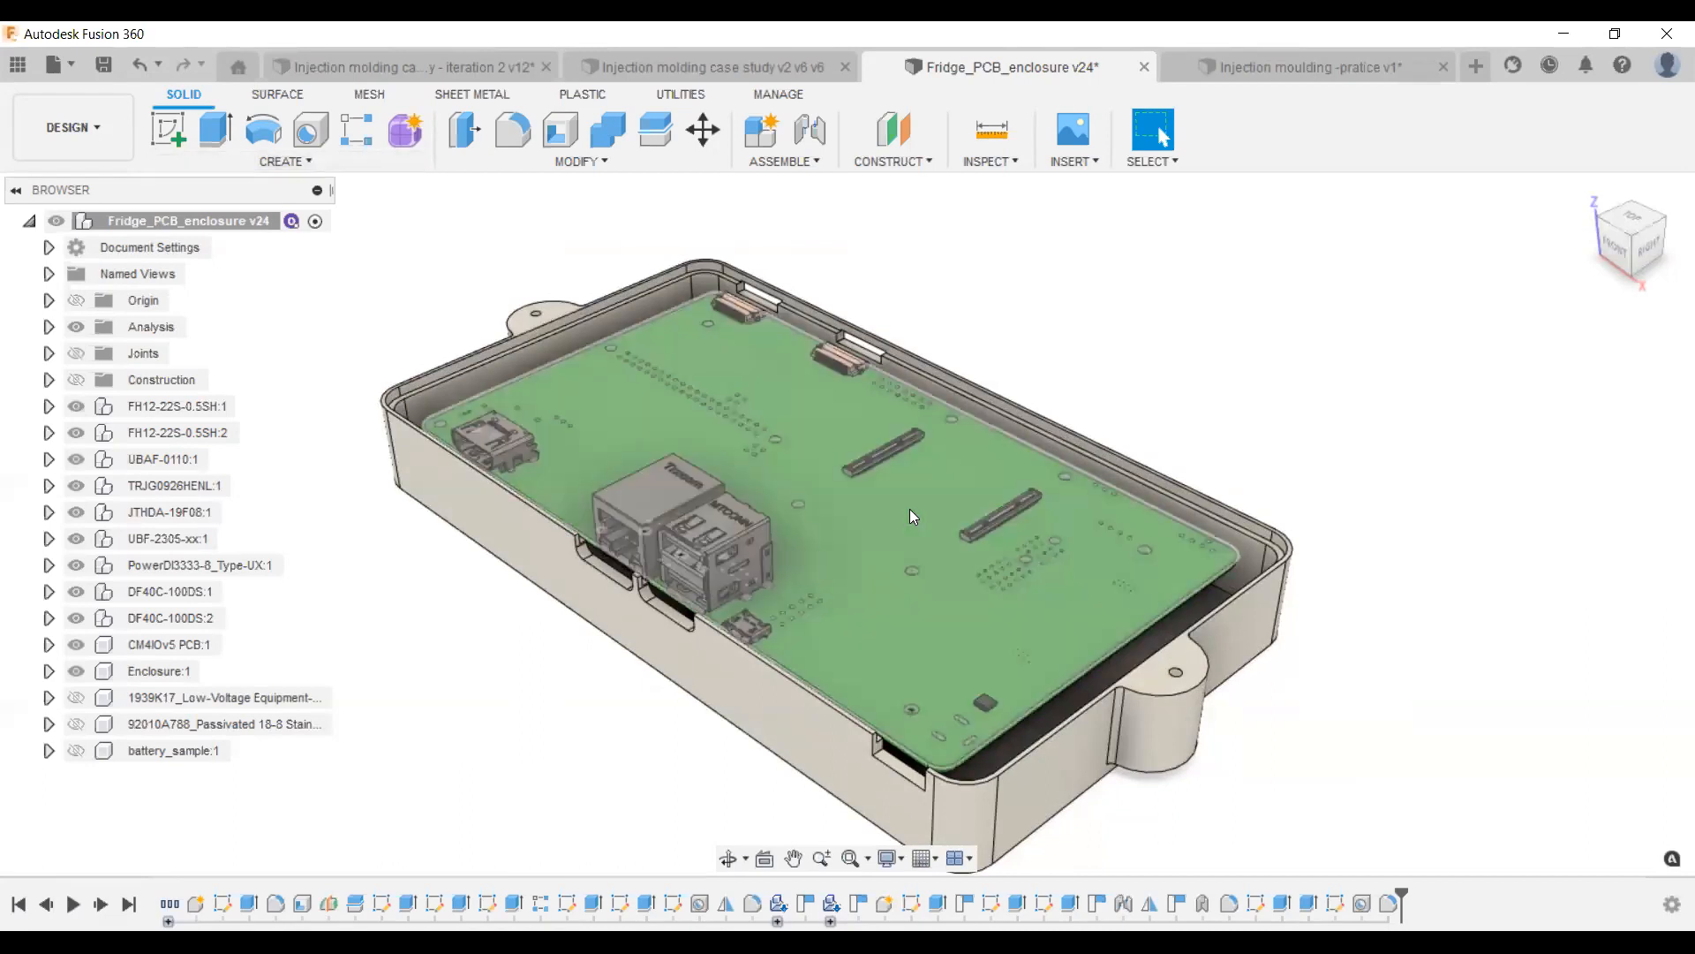
pyautogui.click(81, 128)
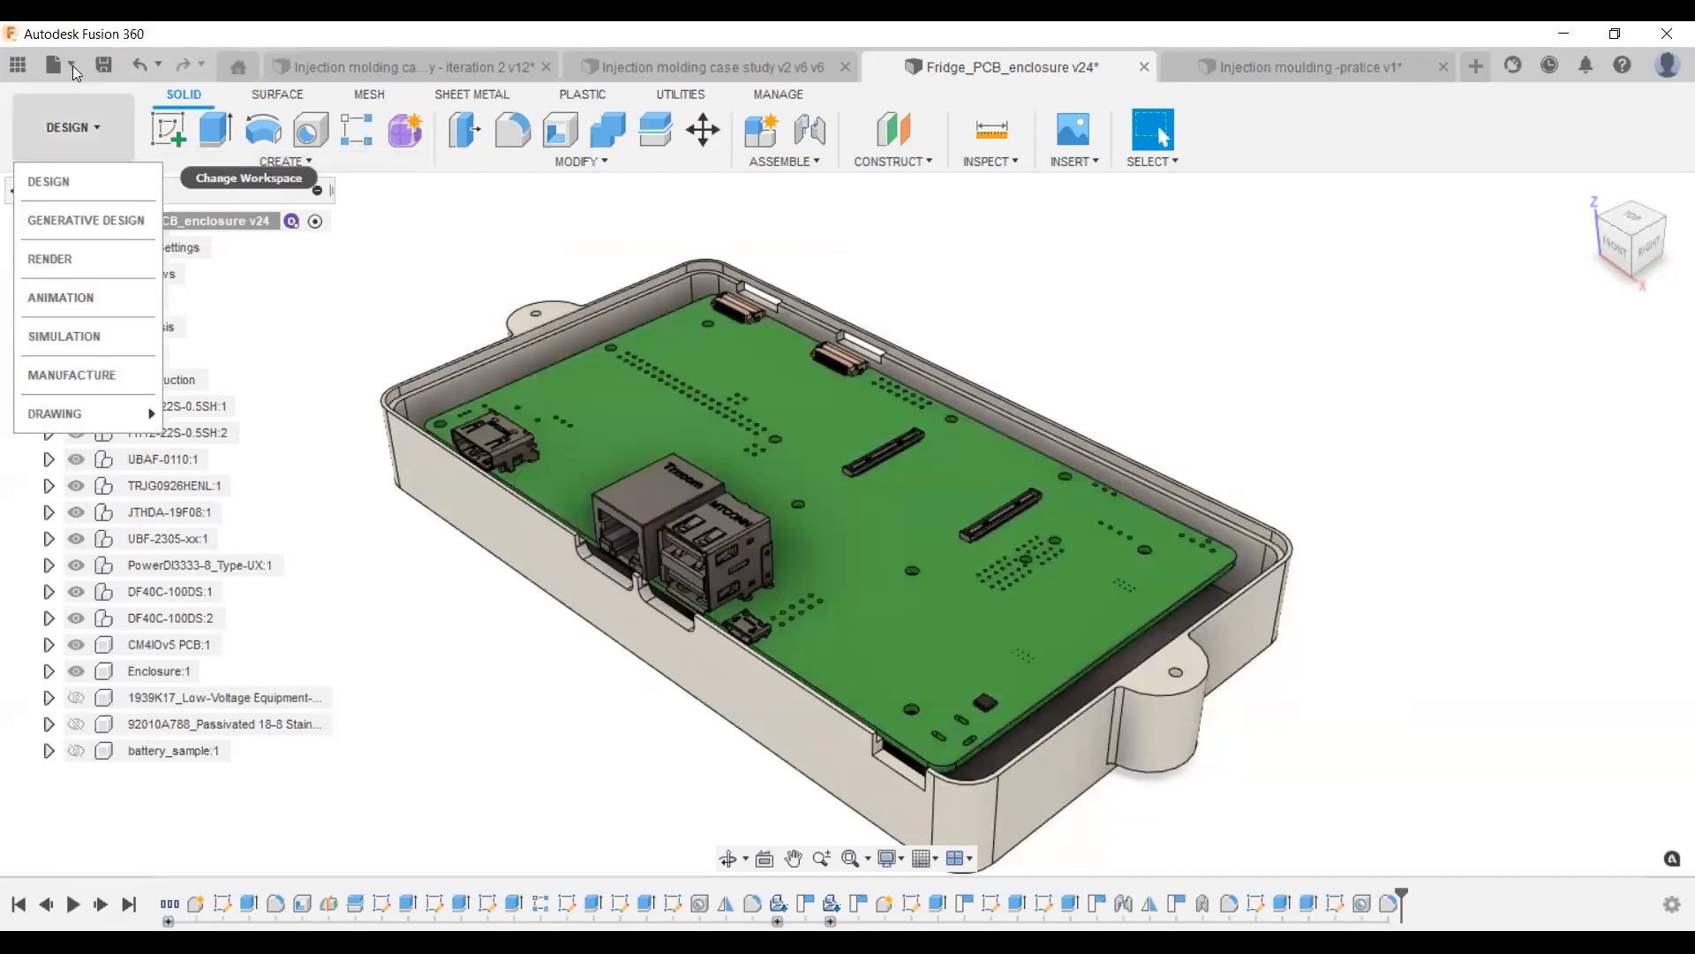
pyautogui.click(72, 65)
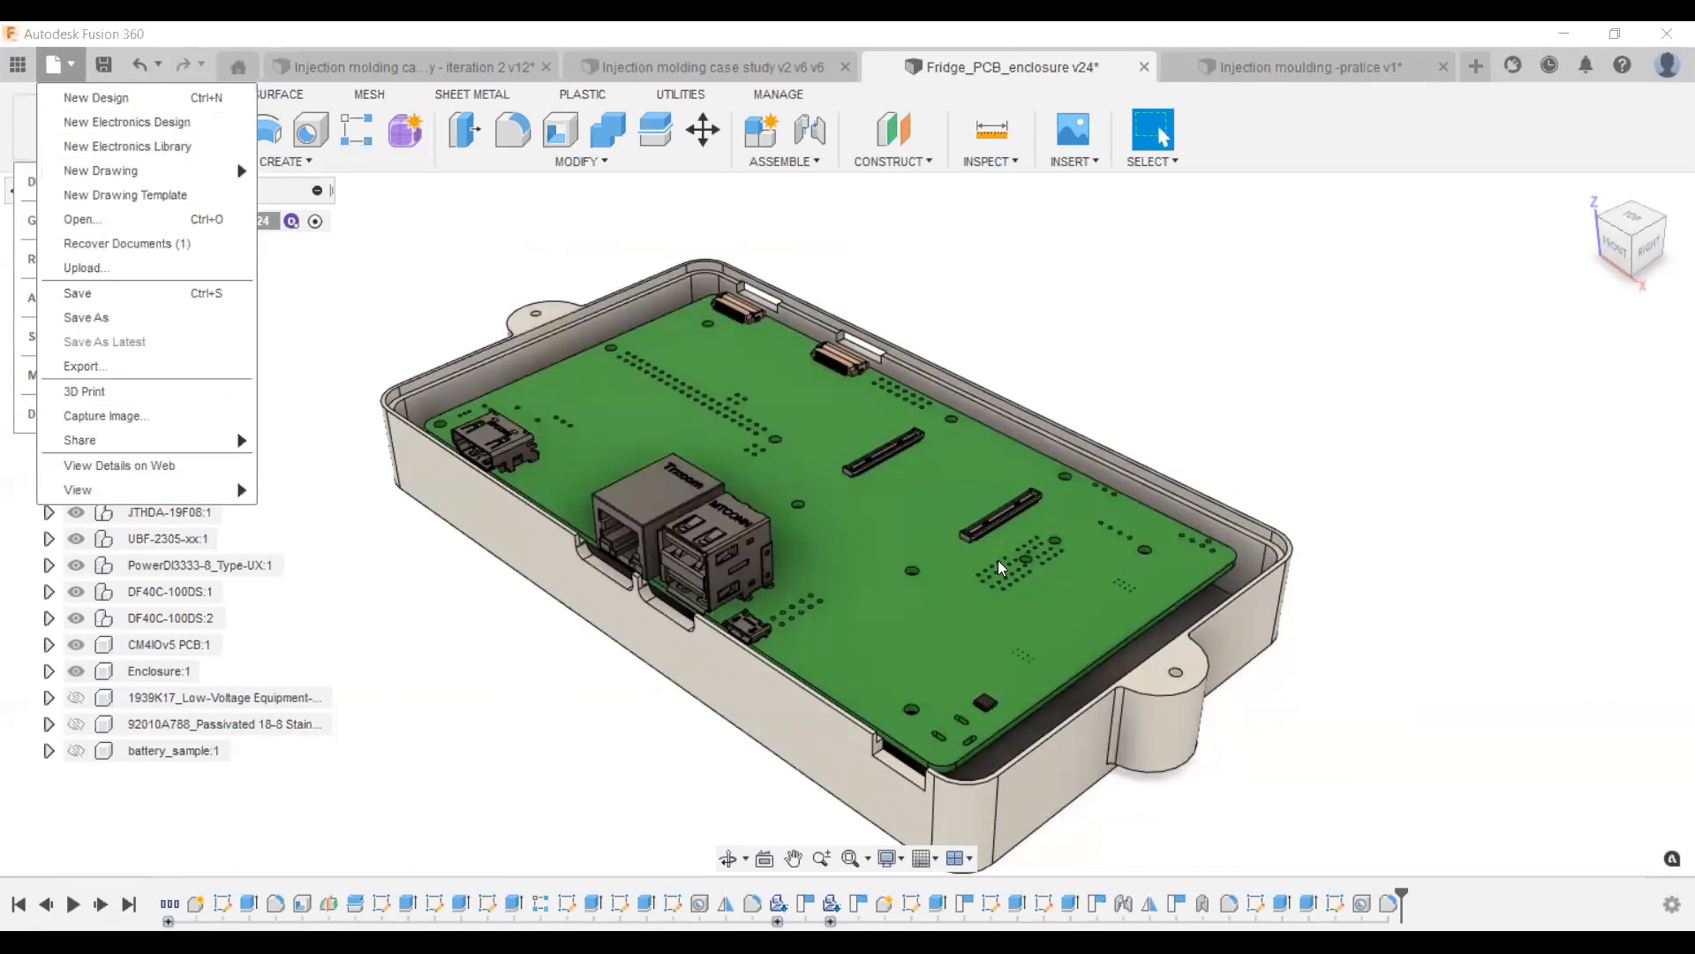
pyautogui.click(934, 484)
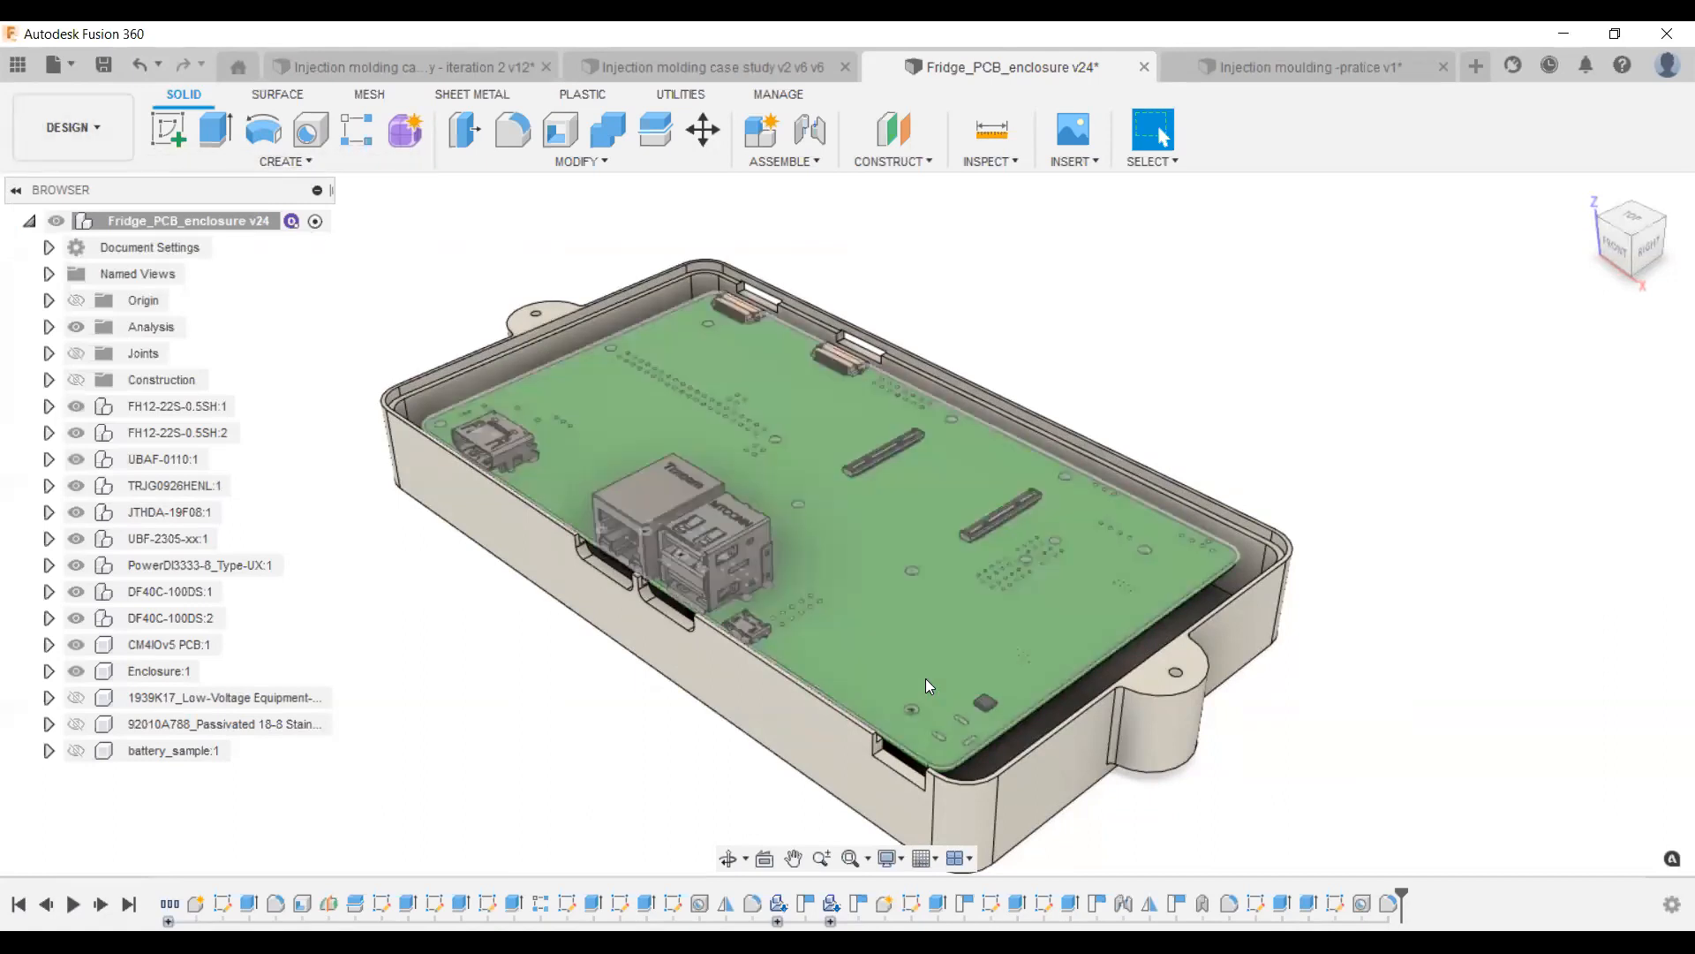
pyautogui.scroll(-2, 1075, 510)
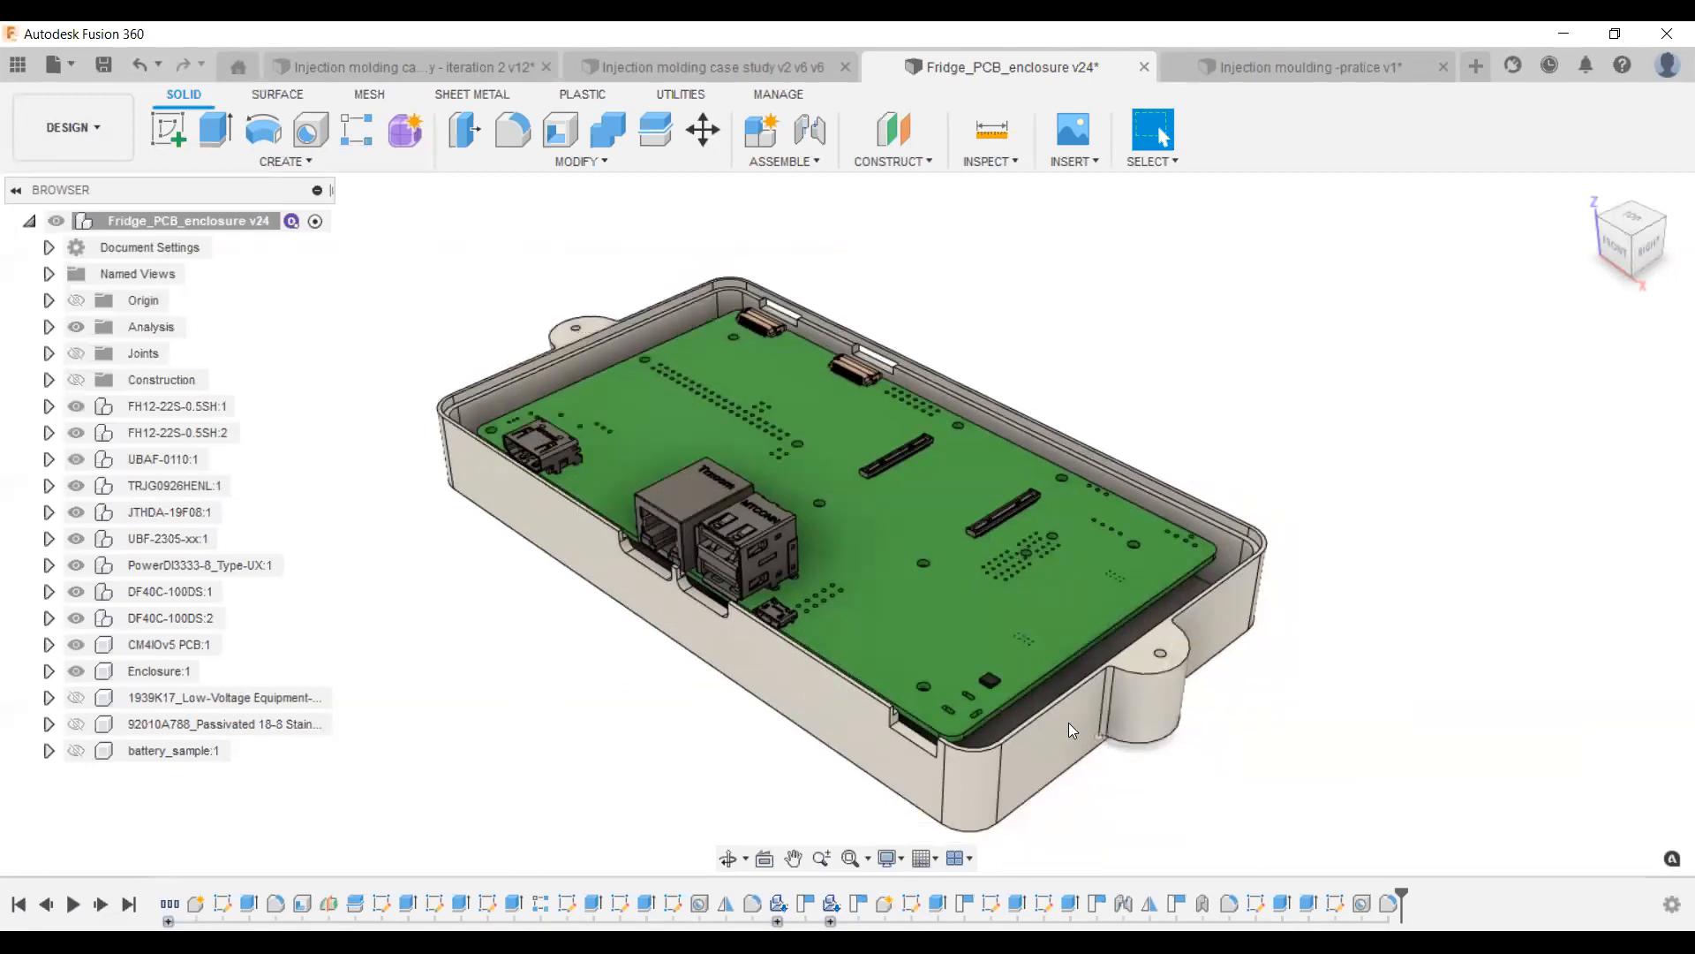
pyautogui.scroll(1, 1068, 722)
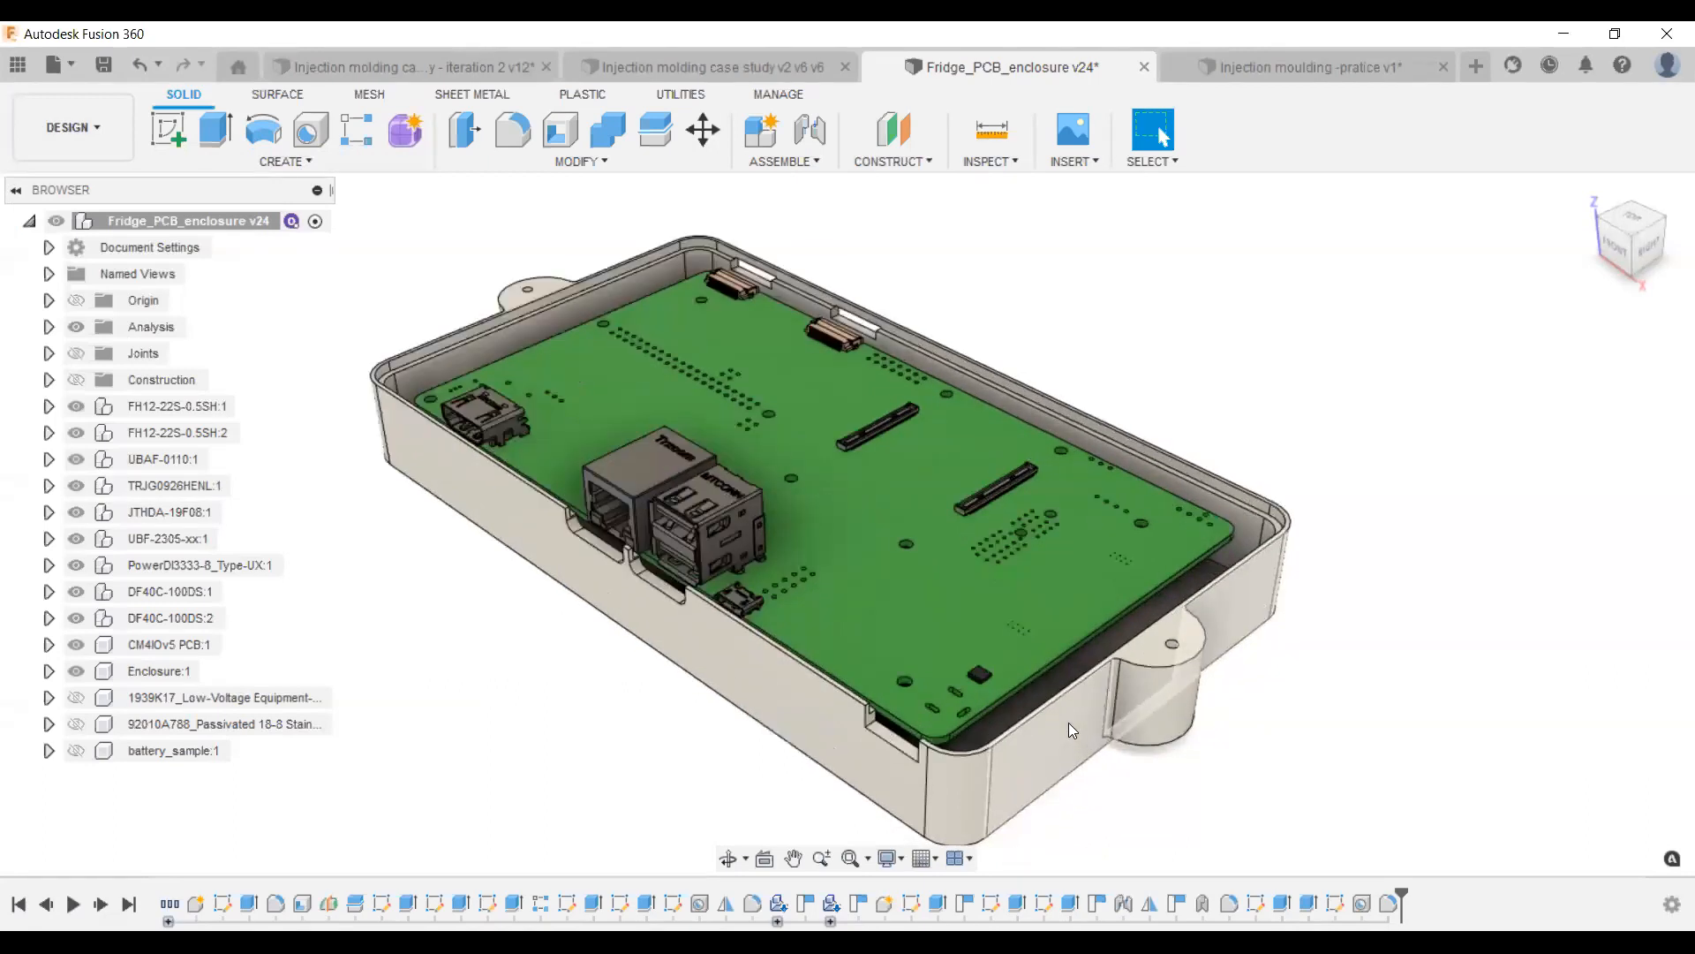
pyautogui.scroll(2, 1069, 722)
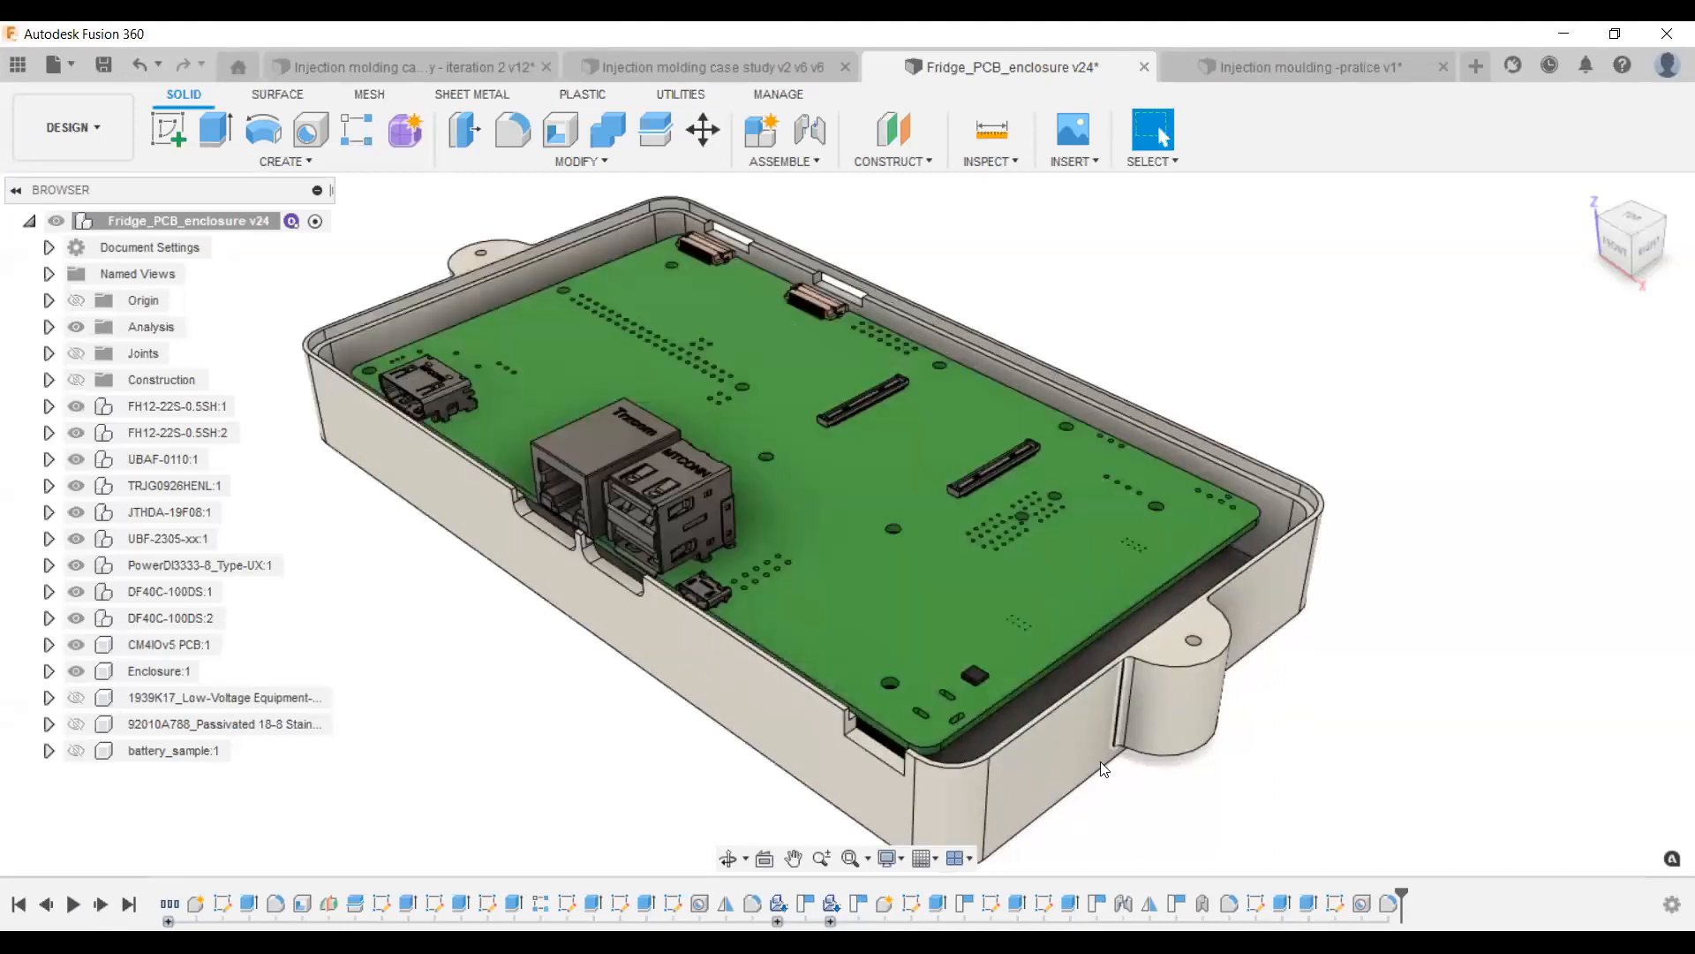
pyautogui.keyDown('shift'); pyautogui.moveTo(1081, 694); pyautogui.dragTo(915, 576, button='middle'); pyautogui.keyUp('shift')
pyautogui.scroll(-2, 1000, 660)
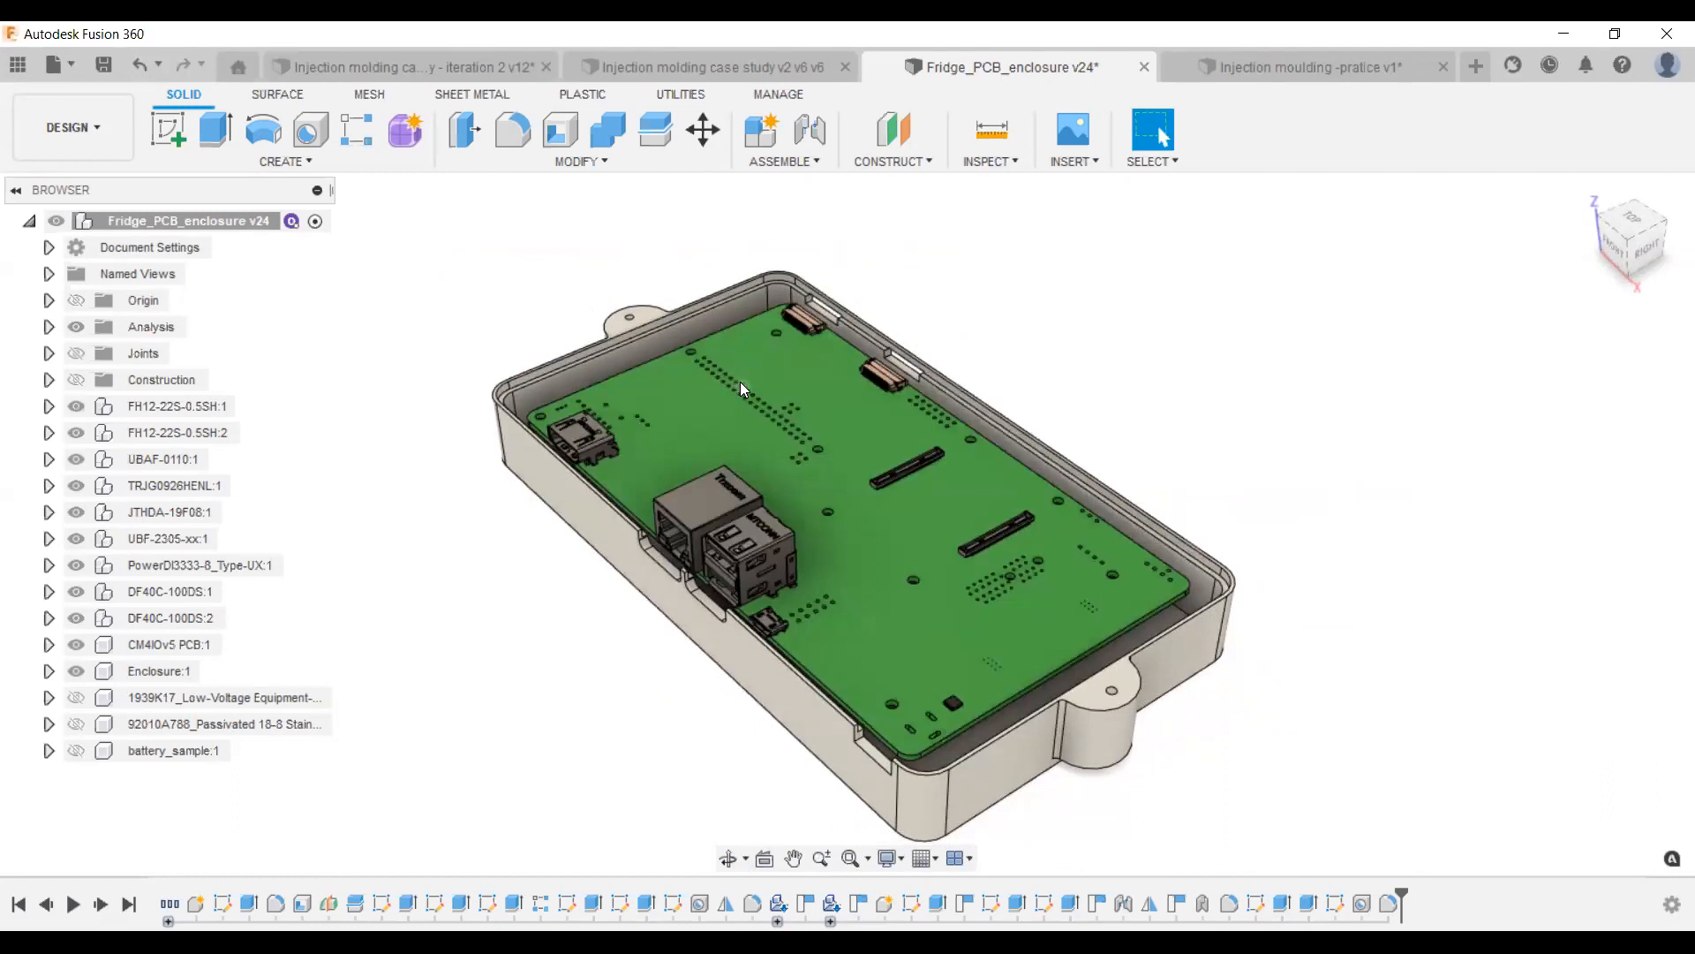
pyautogui.scroll(1, 954, 745)
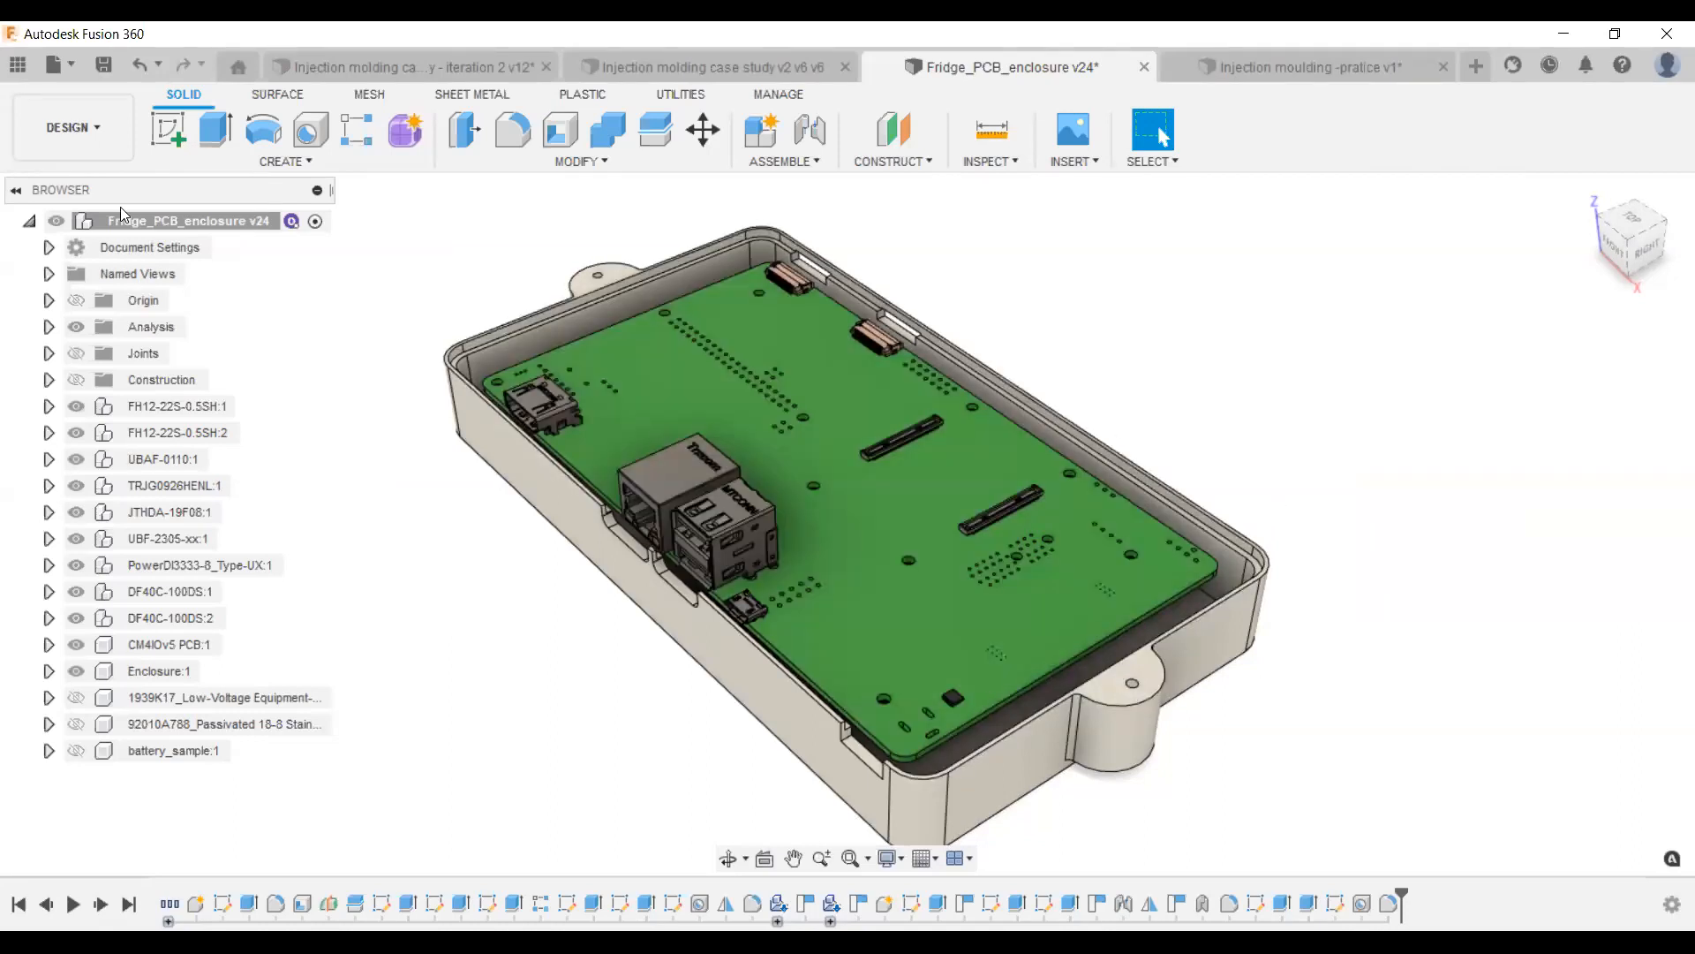
# In the Simulation workspace, leave the study results and review Study 1's target body, material, injection location and aesthetic faces.
pyautogui.click(99, 144)
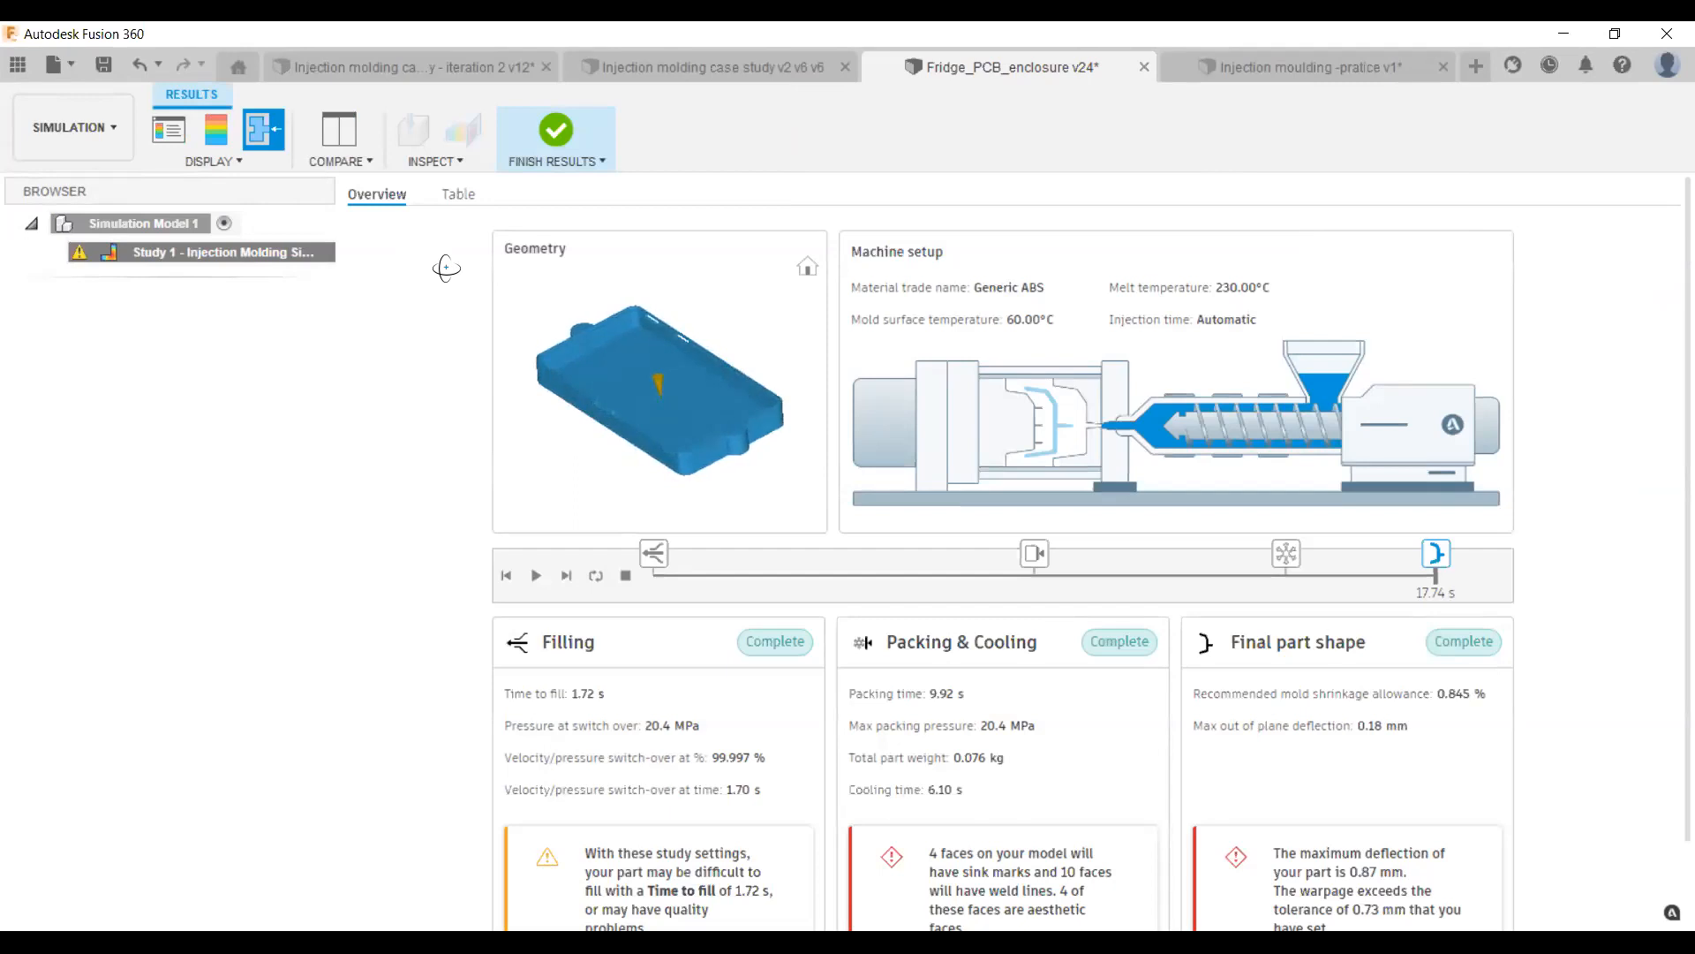
pyautogui.click(549, 131)
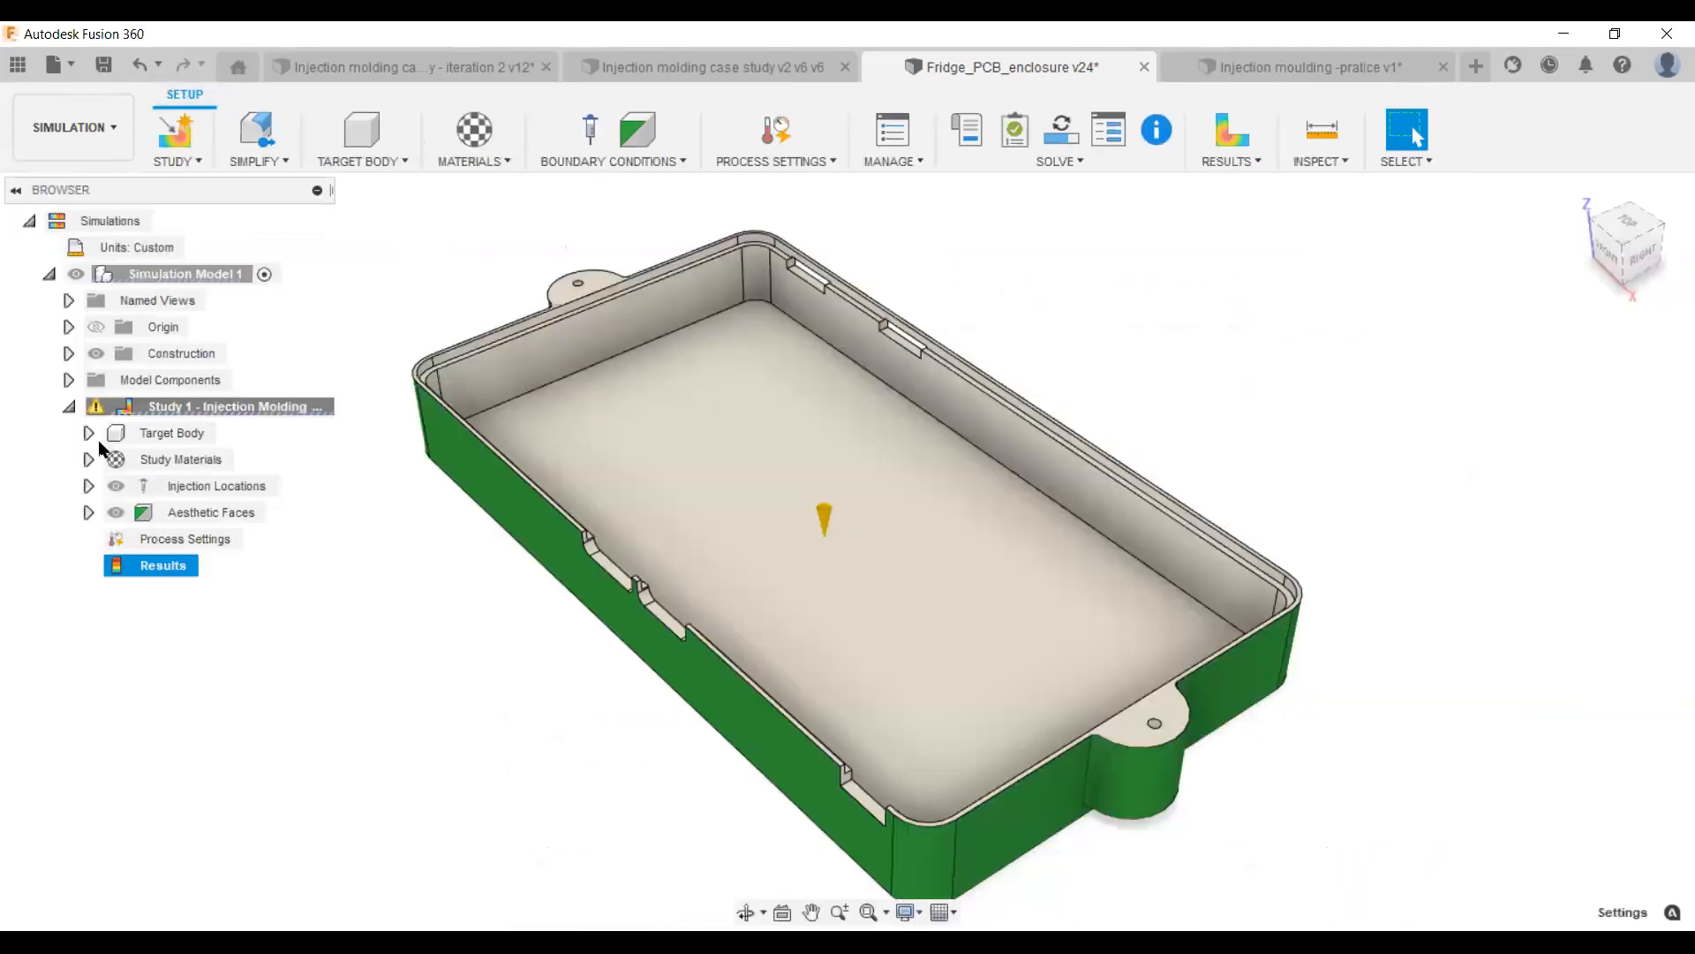
pyautogui.click(89, 459)
pyautogui.click(90, 435)
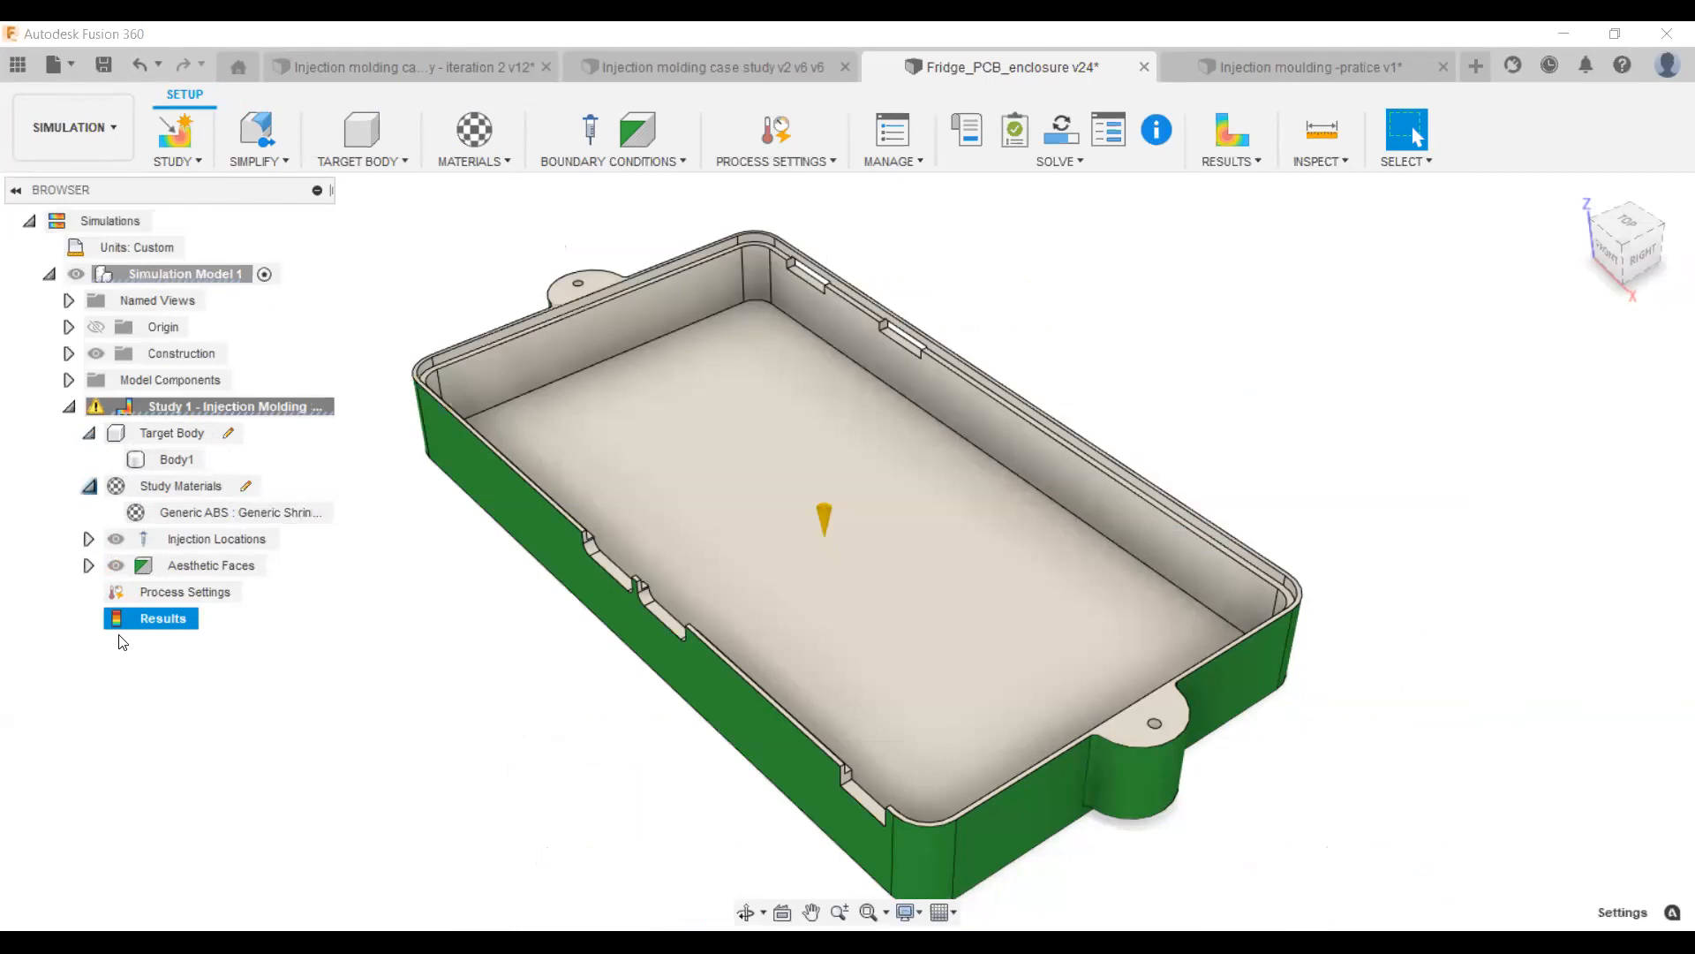
pyautogui.click(88, 539)
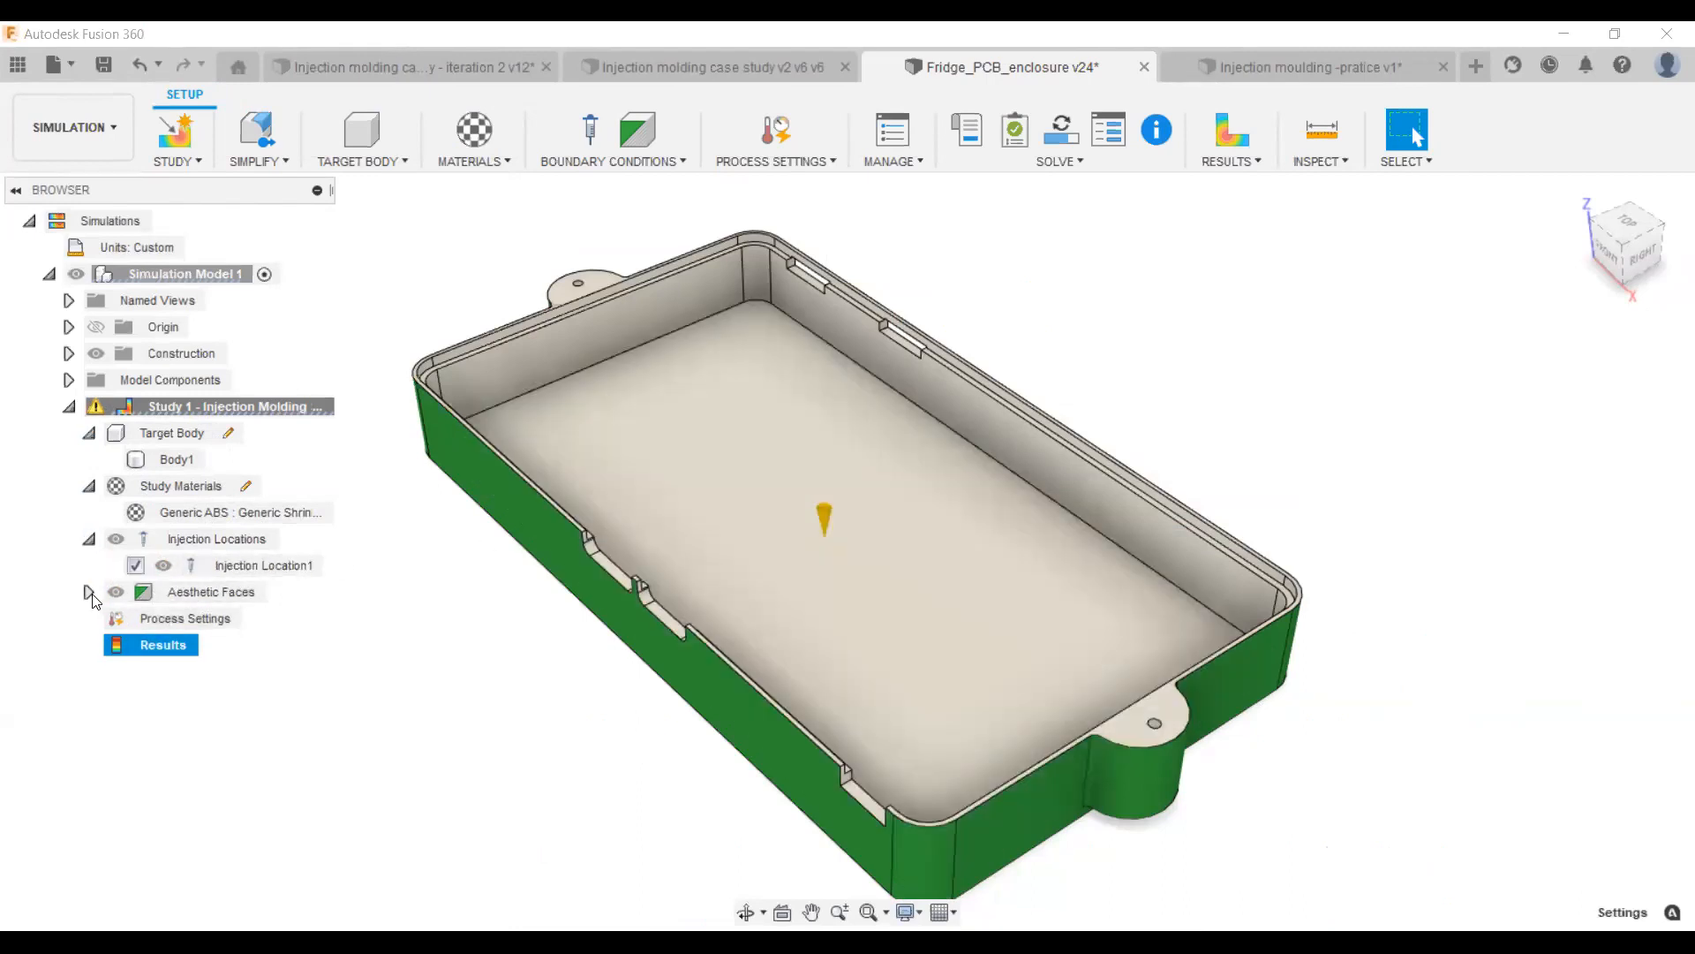
pyautogui.click(88, 592)
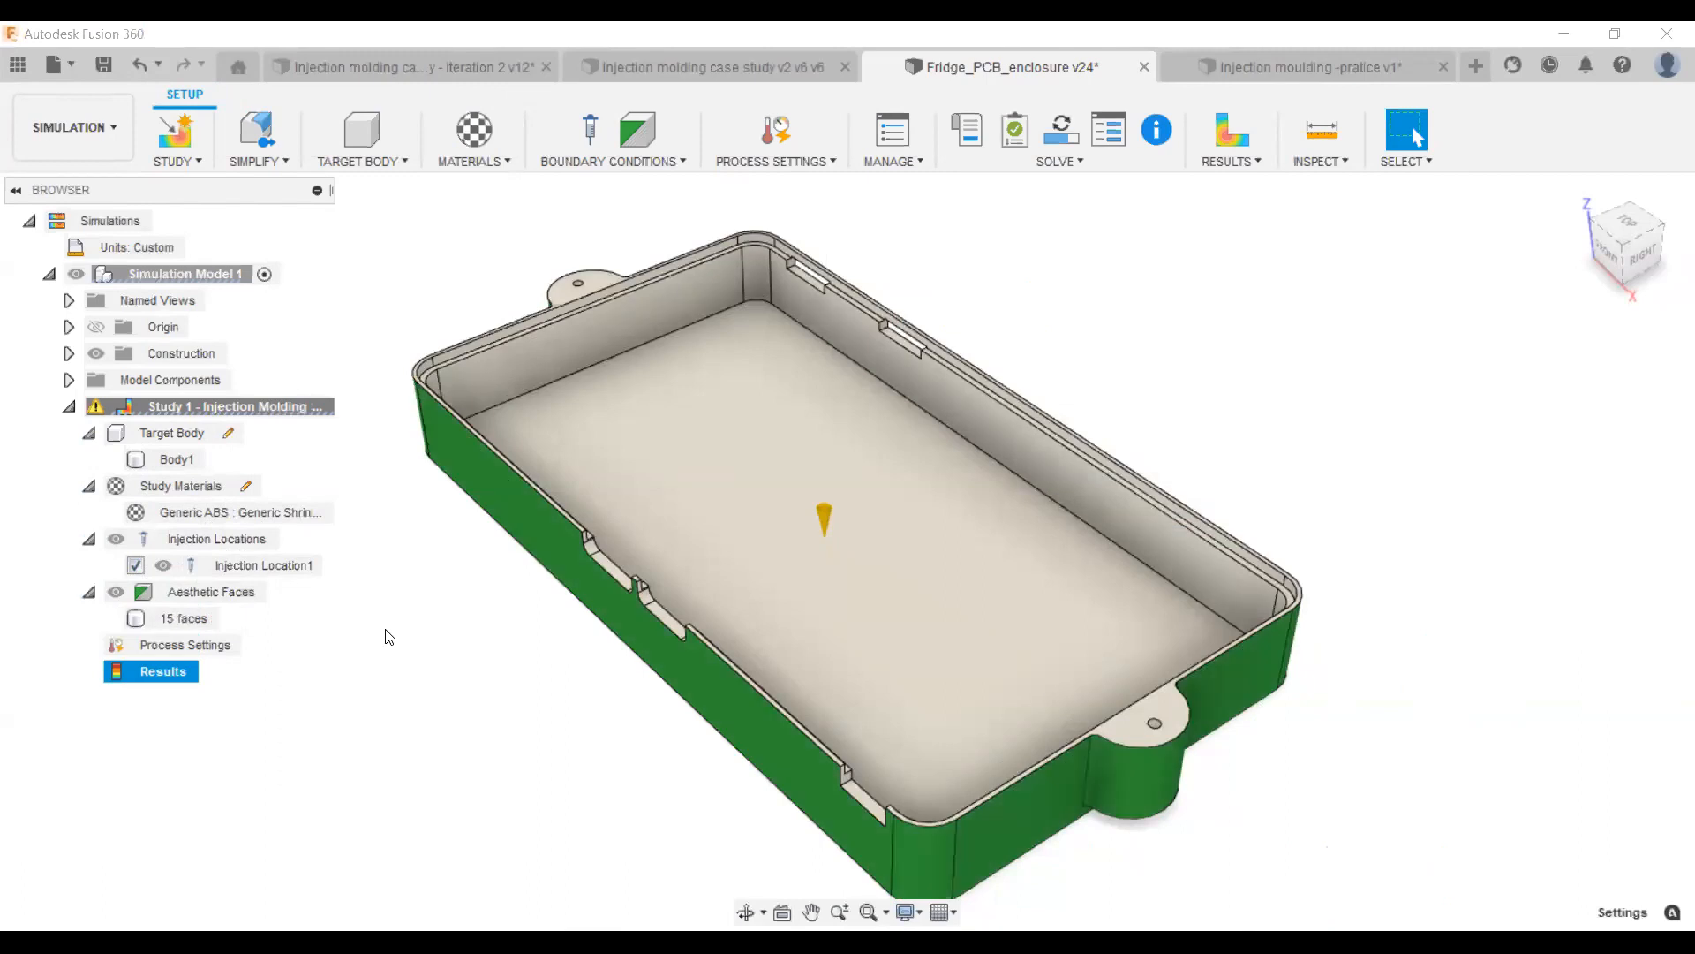
pyautogui.click(88, 591)
pyautogui.click(88, 539)
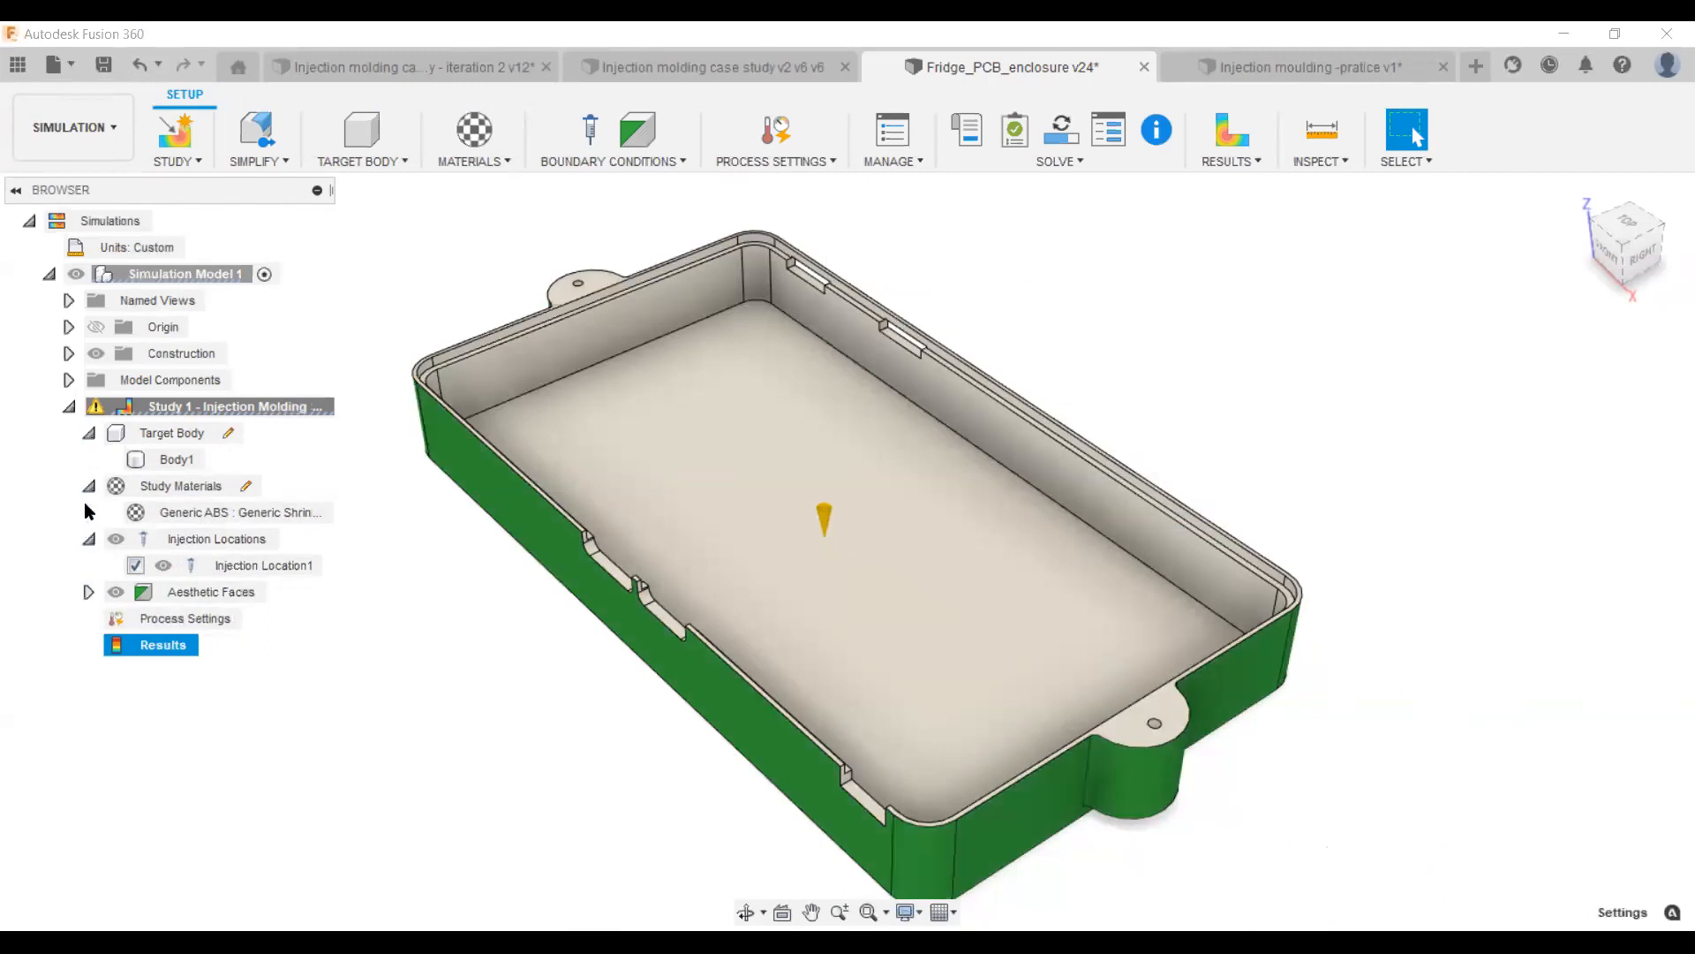
pyautogui.click(89, 486)
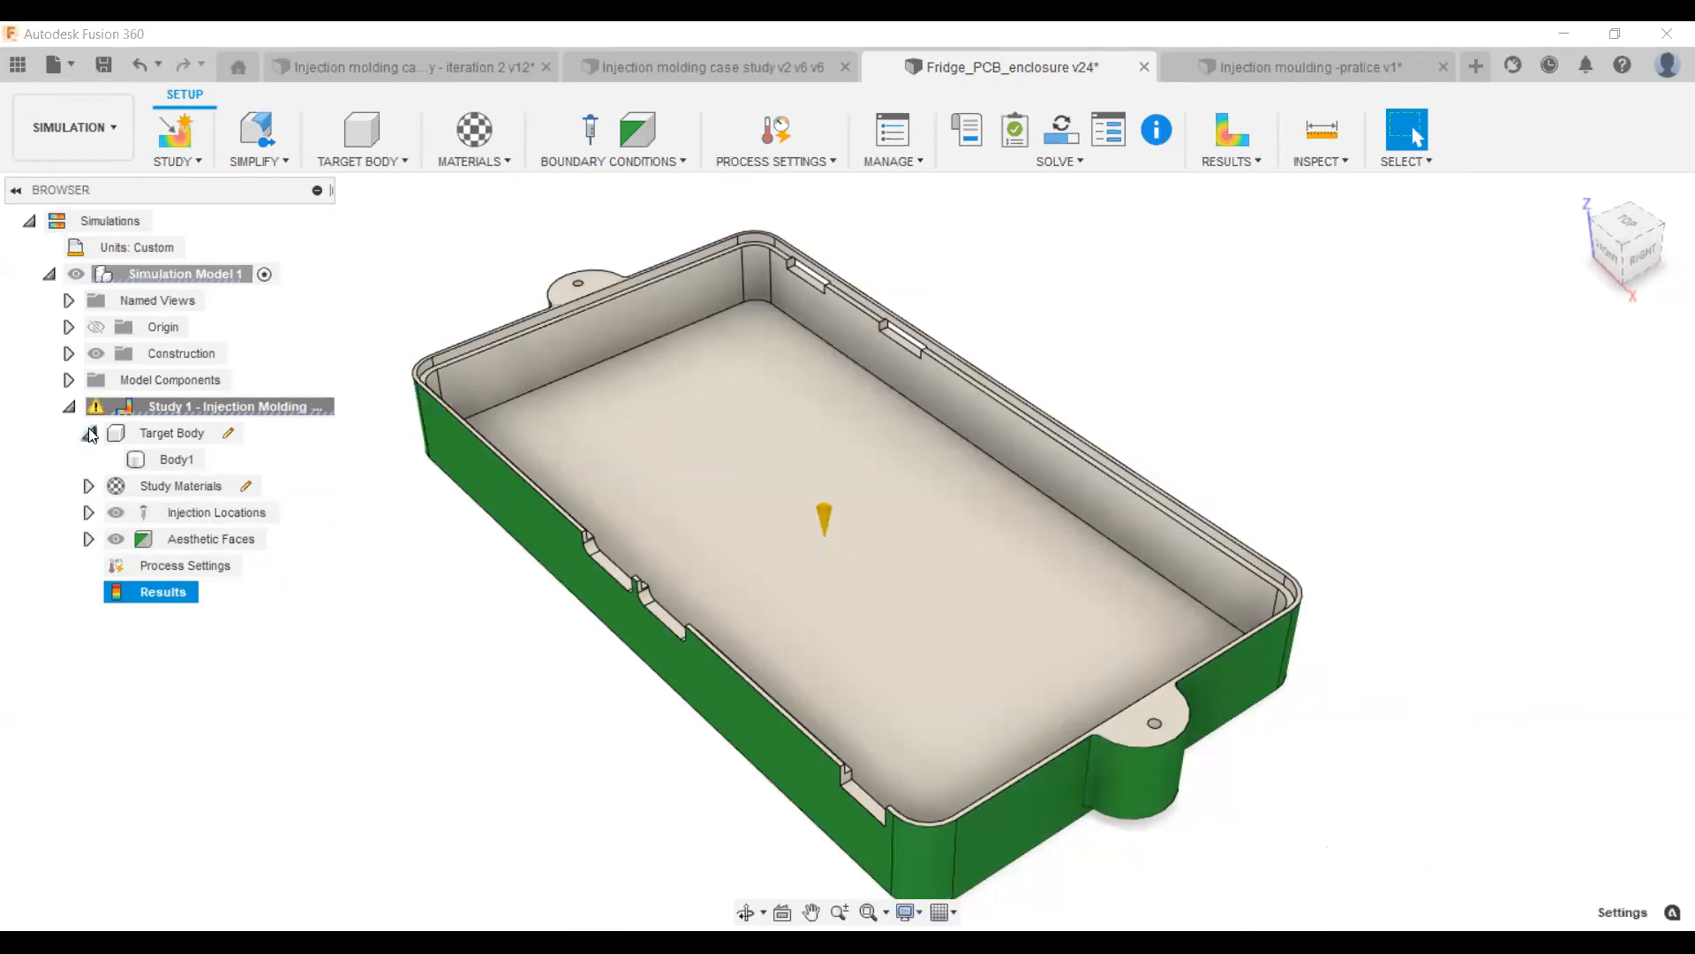
pyautogui.click(88, 432)
# Open the Study 1 results overview and review the filling, packing and cooling, and final part shape summaries.
pyautogui.keyDown('shift'); pyautogui.moveTo(692, 538); pyautogui.dragTo(269, 719, button='middle'); pyautogui.keyUp('shift')
pyautogui.keyDown('shift'); pyautogui.moveTo(861, 424); pyautogui.dragTo(728, 204, button='middle'); pyautogui.keyUp('shift')
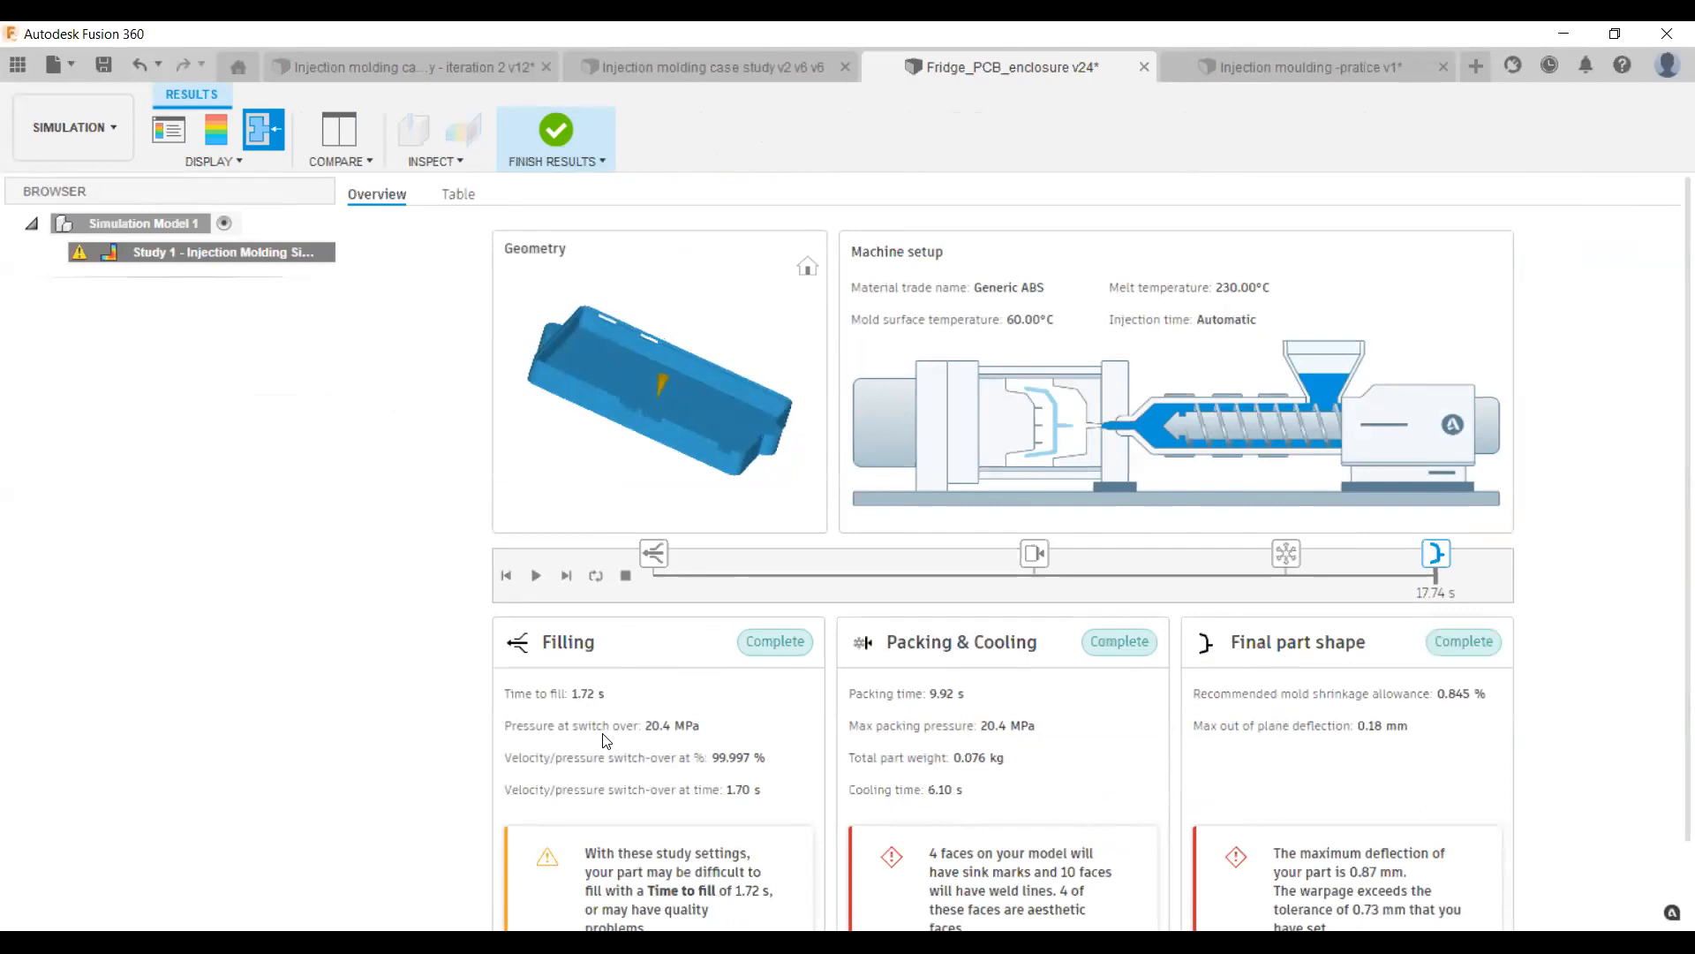
pyautogui.scroll(-1, 606, 740)
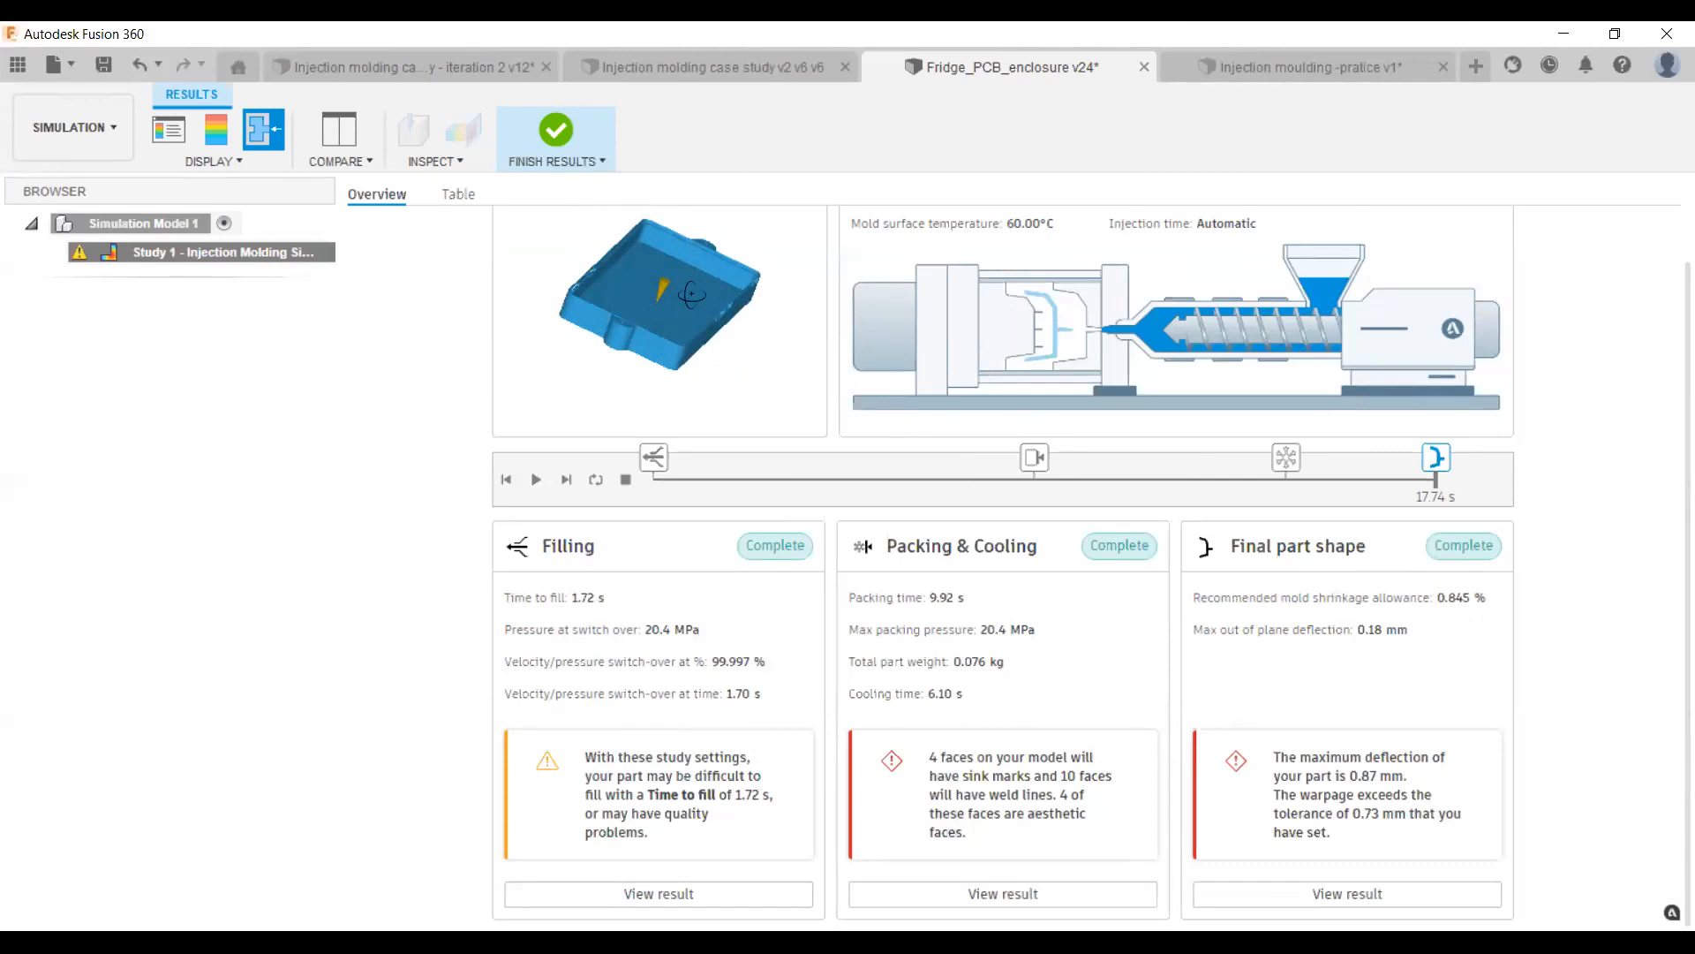
pyautogui.moveTo(668, 307); pyautogui.dragTo(711, 366)
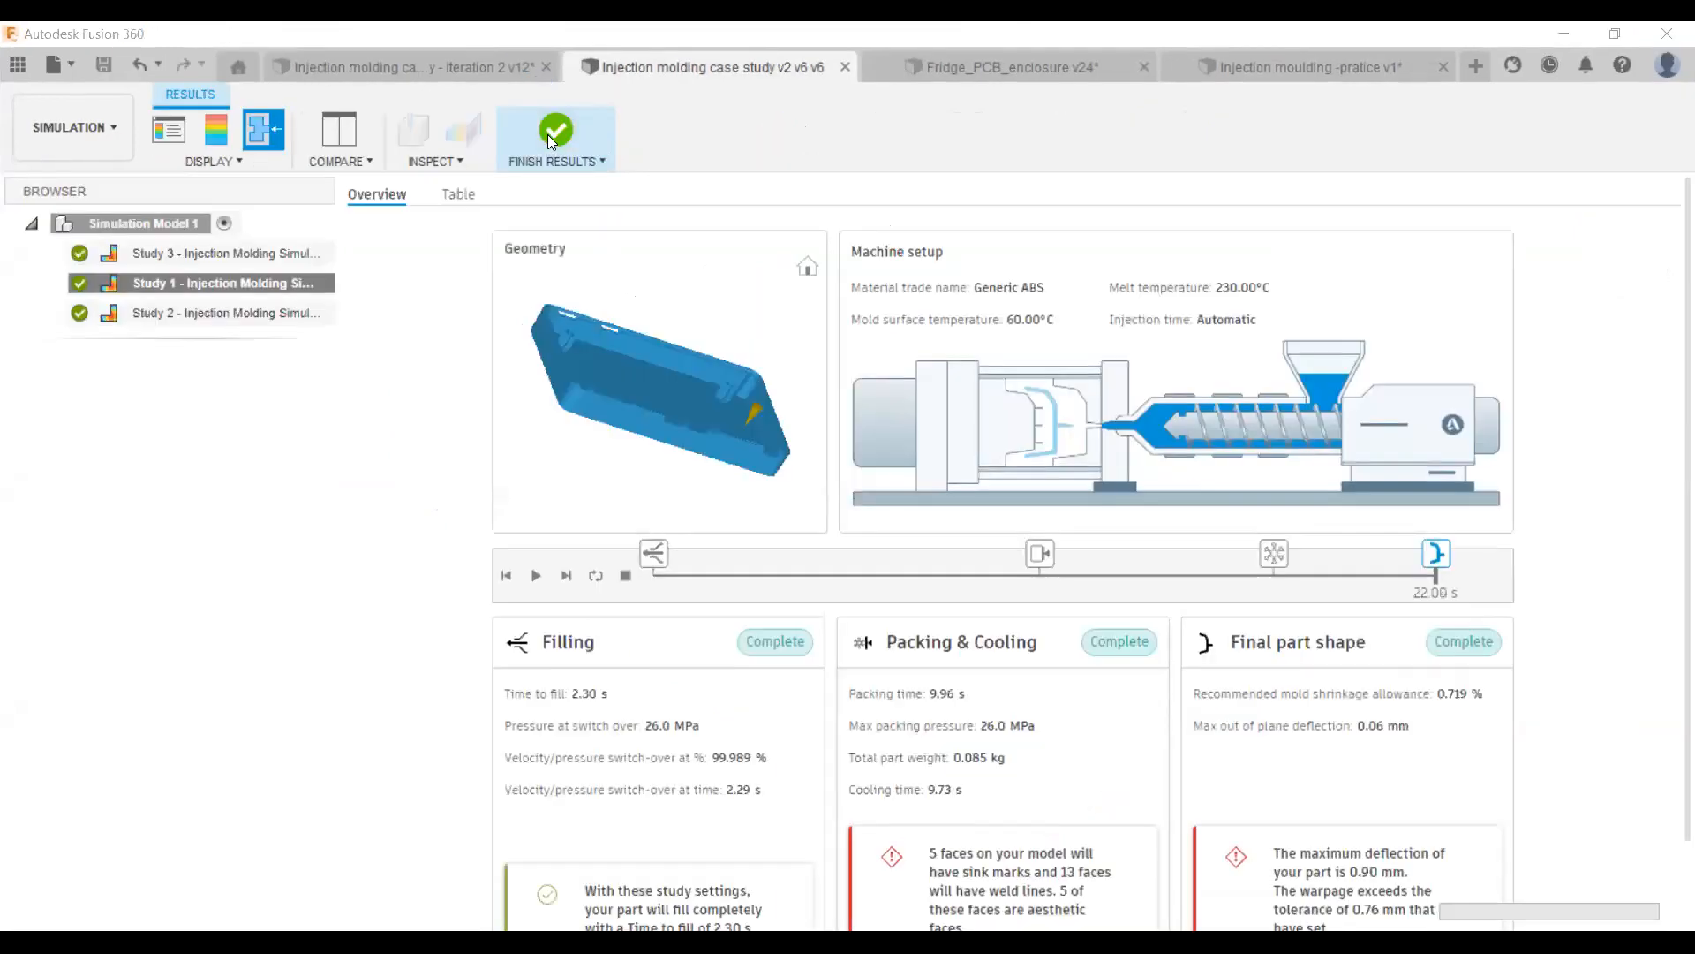
# In the Injection molding case study v2 v6 document, leave the simulation results and return to the Design workspace.
pyautogui.click(549, 131)
pyautogui.click(74, 128)
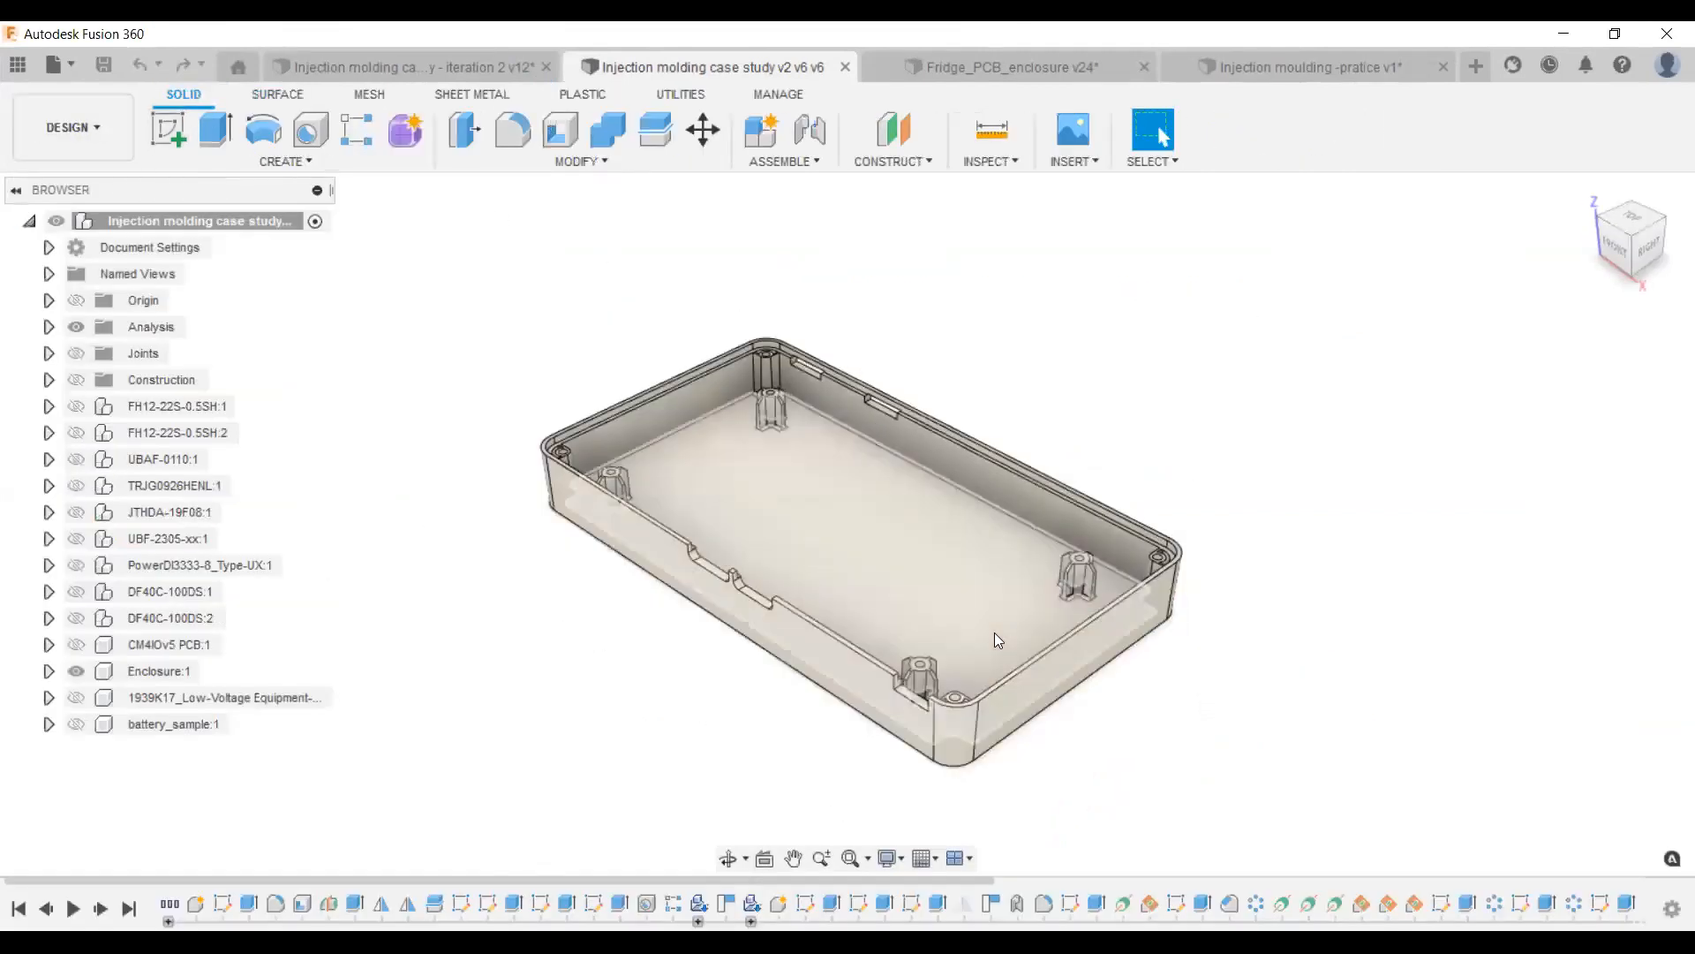
pyautogui.scroll(1, 989, 625)
pyautogui.keyDown('shift'); pyautogui.moveTo(883, 680); pyautogui.dragTo(733, 632, button='middle'); pyautogui.keyUp('shift')
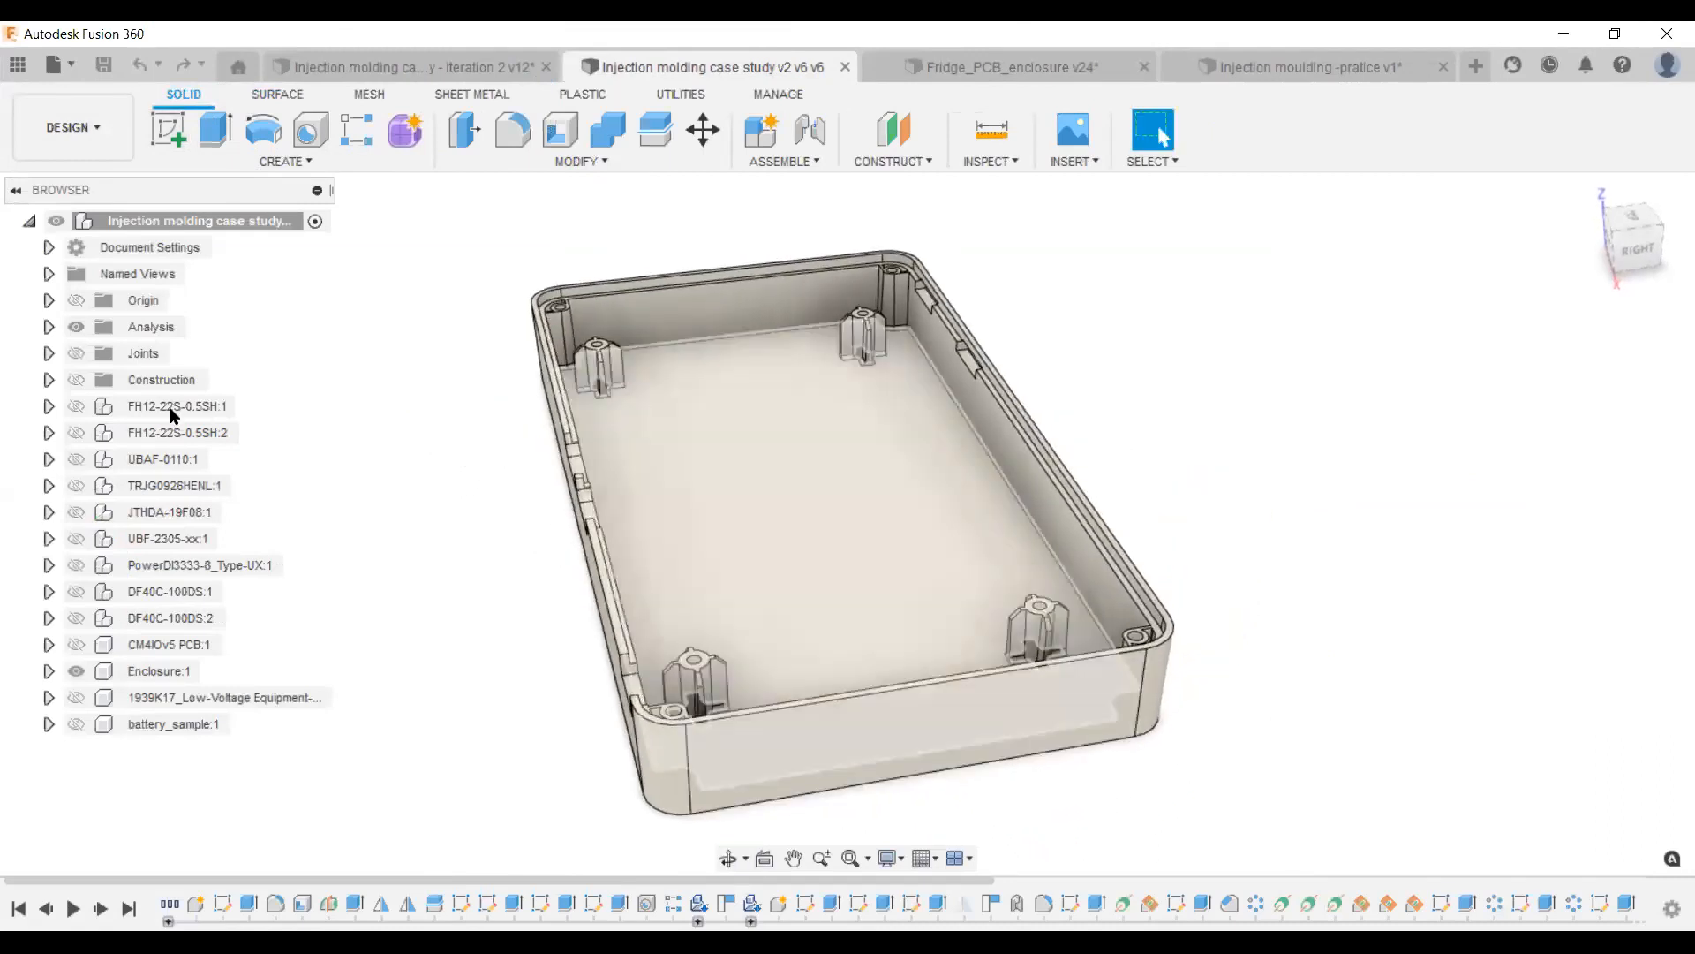
# Show the Section2 analysis, inspect the enclosure's cut walls and bosses from the right side and at an angle, and hide the section again.
pyautogui.click(49, 328)
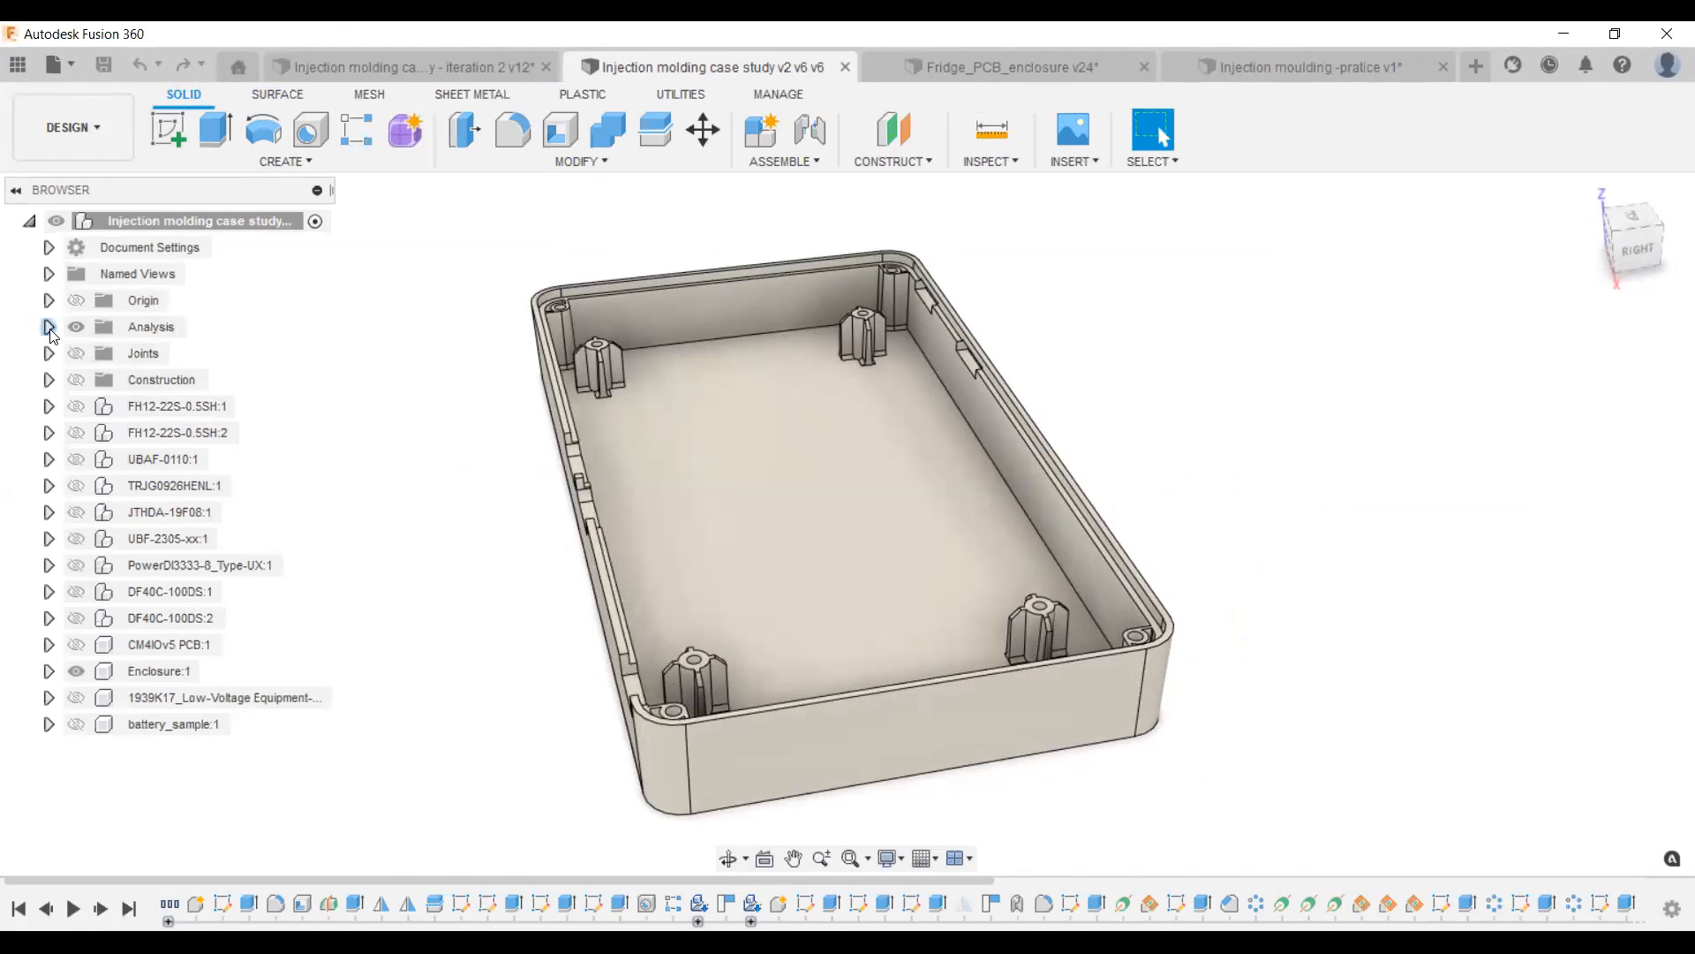
pyautogui.click(95, 380)
pyautogui.click(1638, 247)
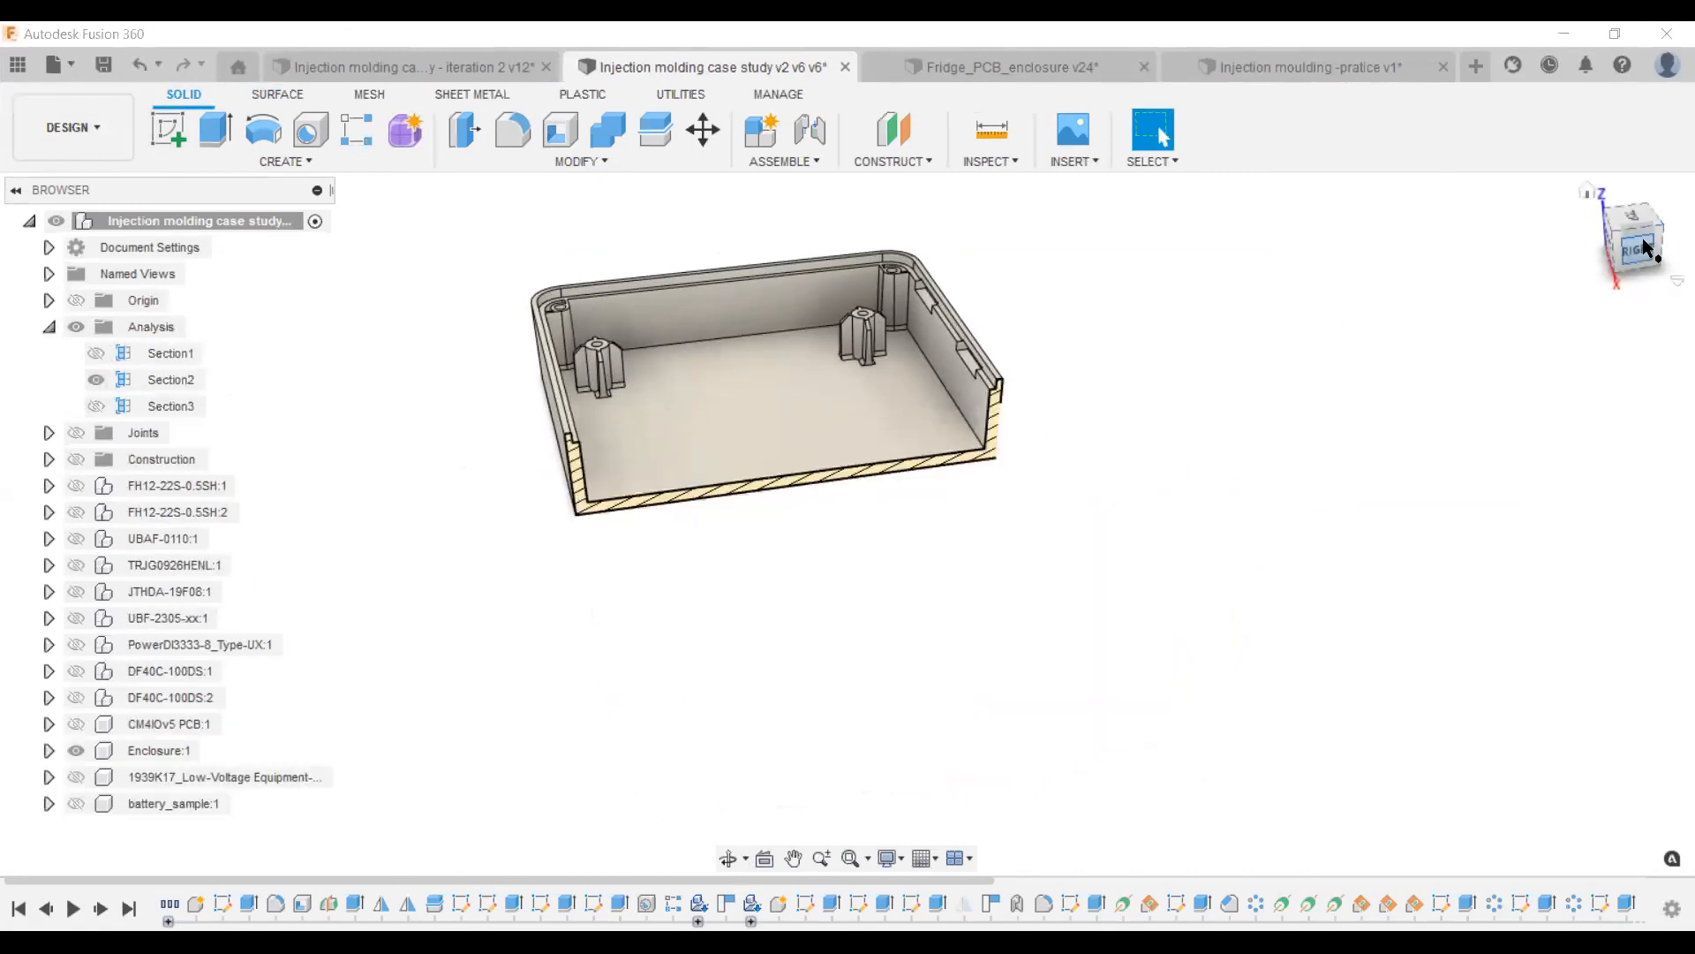
pyautogui.scroll(3, 900, 501)
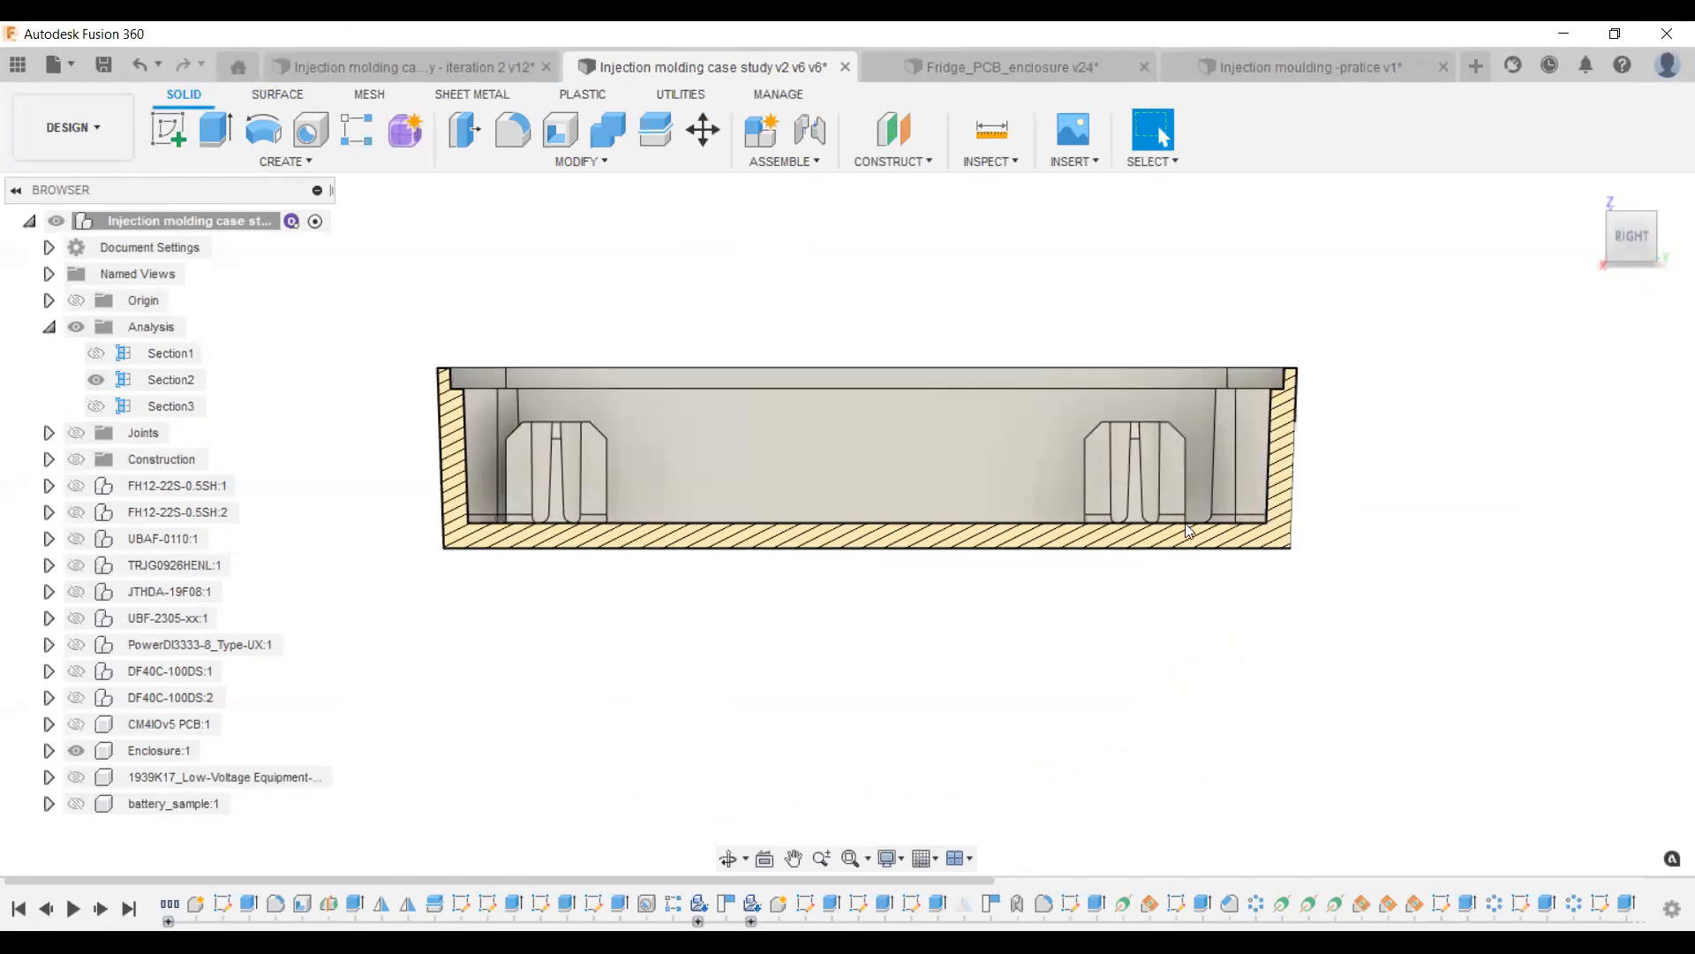
pyautogui.keyDown('shift'); pyautogui.moveTo(1248, 491); pyautogui.dragTo(1148, 559, button='middle'); pyautogui.keyUp('shift')
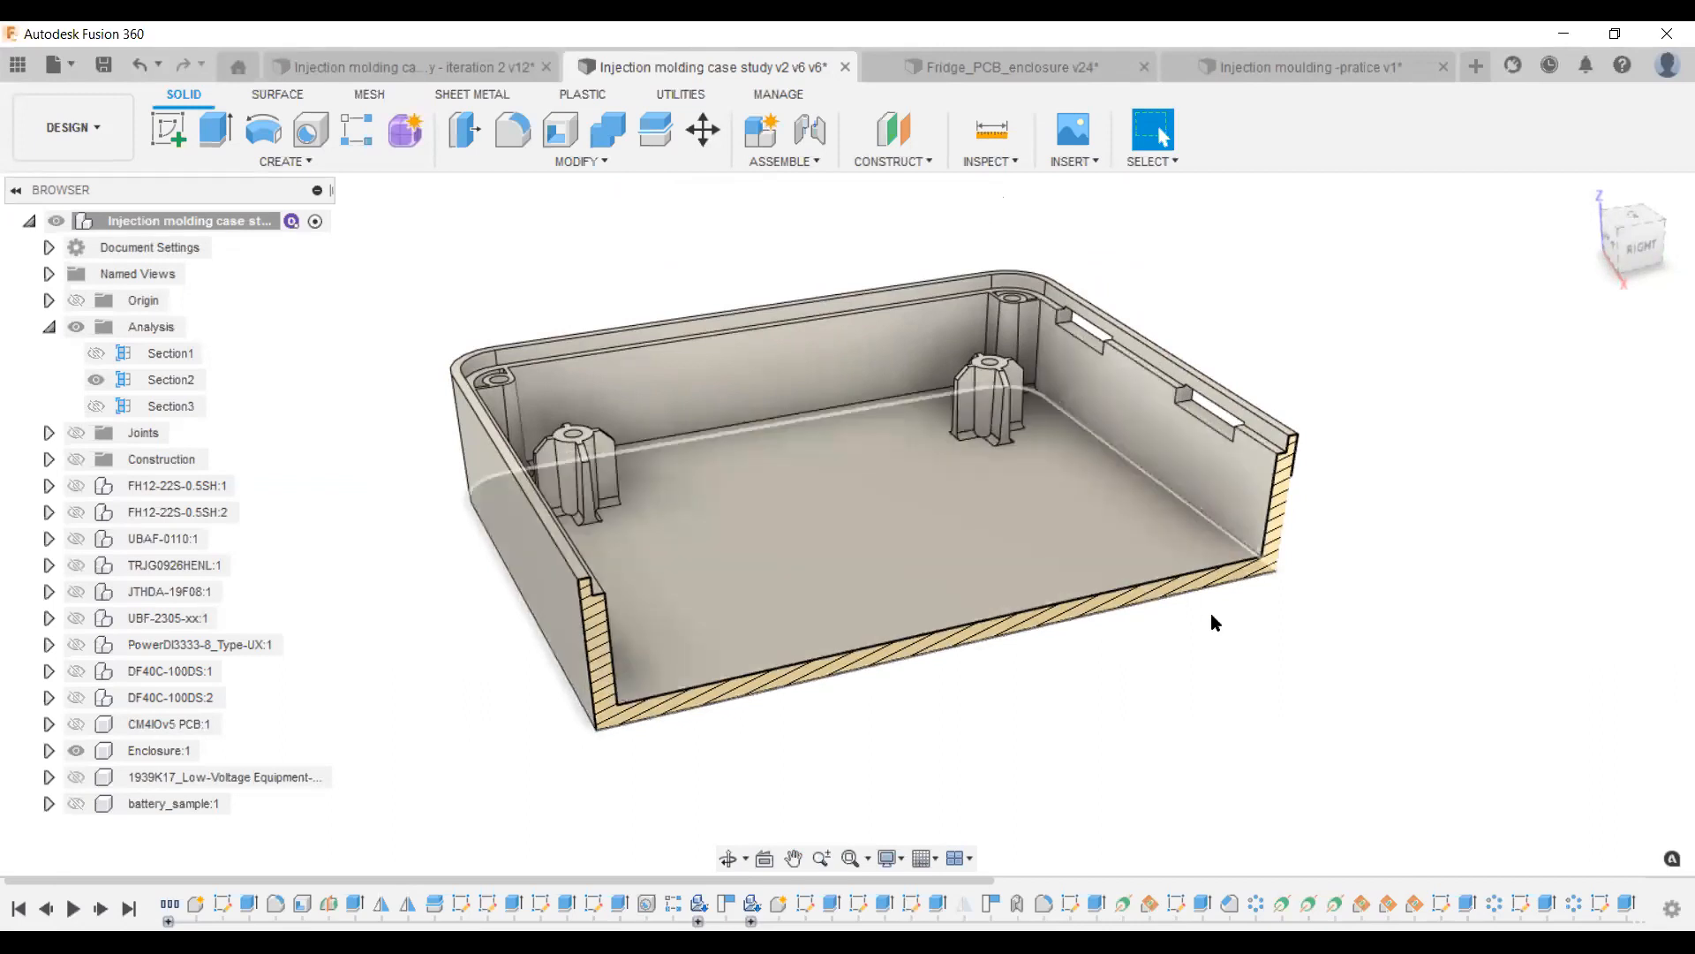
pyautogui.keyDown('shift'); pyautogui.moveTo(1265, 644); pyautogui.dragTo(1271, 666, button='middle'); pyautogui.keyUp('shift')
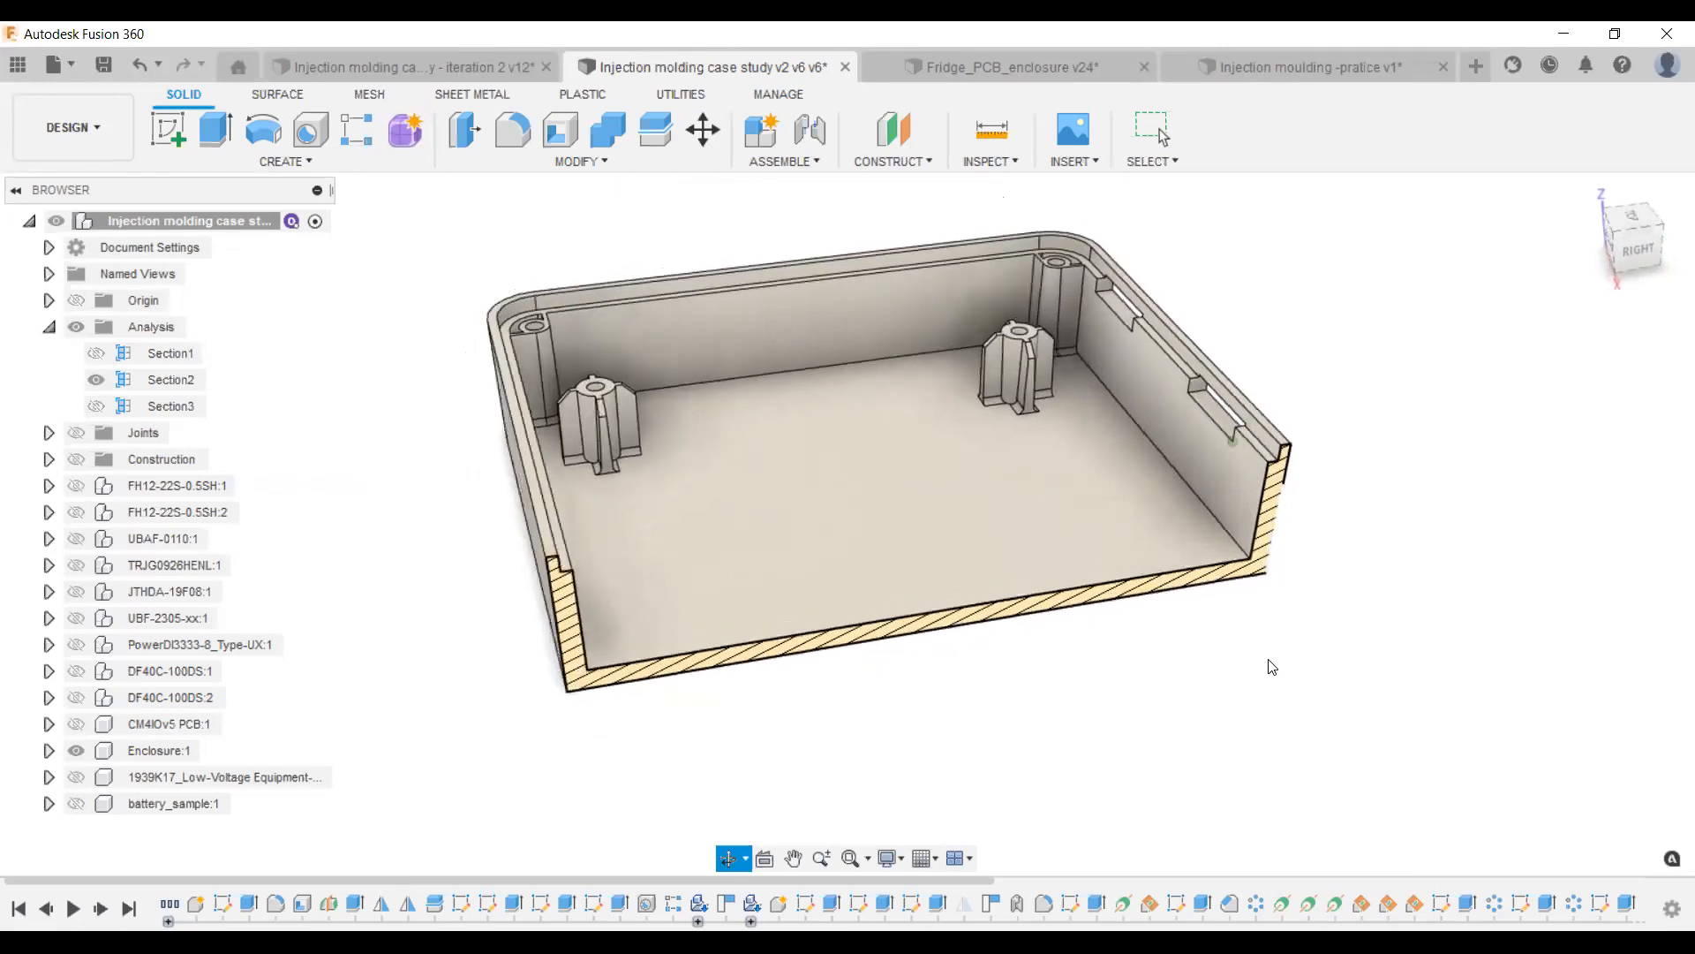
pyautogui.keyDown('shift'); pyautogui.moveTo(1092, 541); pyautogui.dragTo(1103, 636, button='middle'); pyautogui.keyUp('shift')
pyautogui.click(94, 382)
# Measure the thickness of the enclosure's long side wall with the two connector slots, between its inner and outer faces.
pyautogui.scroll(-2, 760, 313)
pyautogui.scroll(-1, 1102, 443)
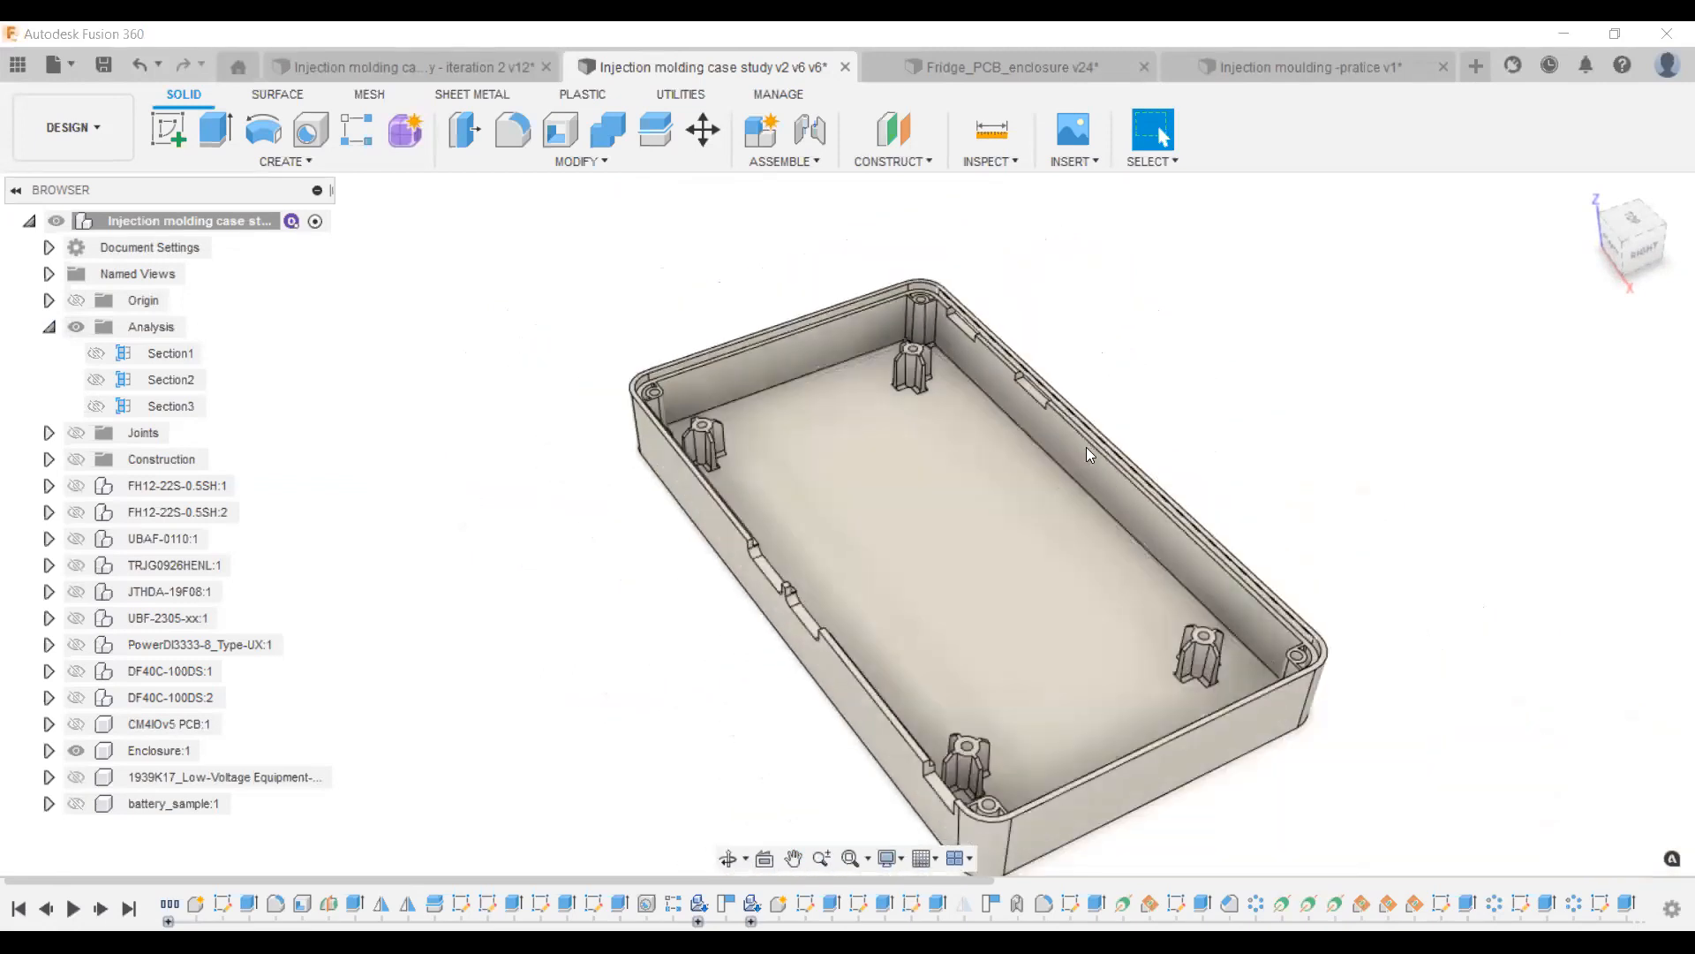
pyautogui.scroll(6, 1086, 447)
pyautogui.scroll(-2, 996, 404)
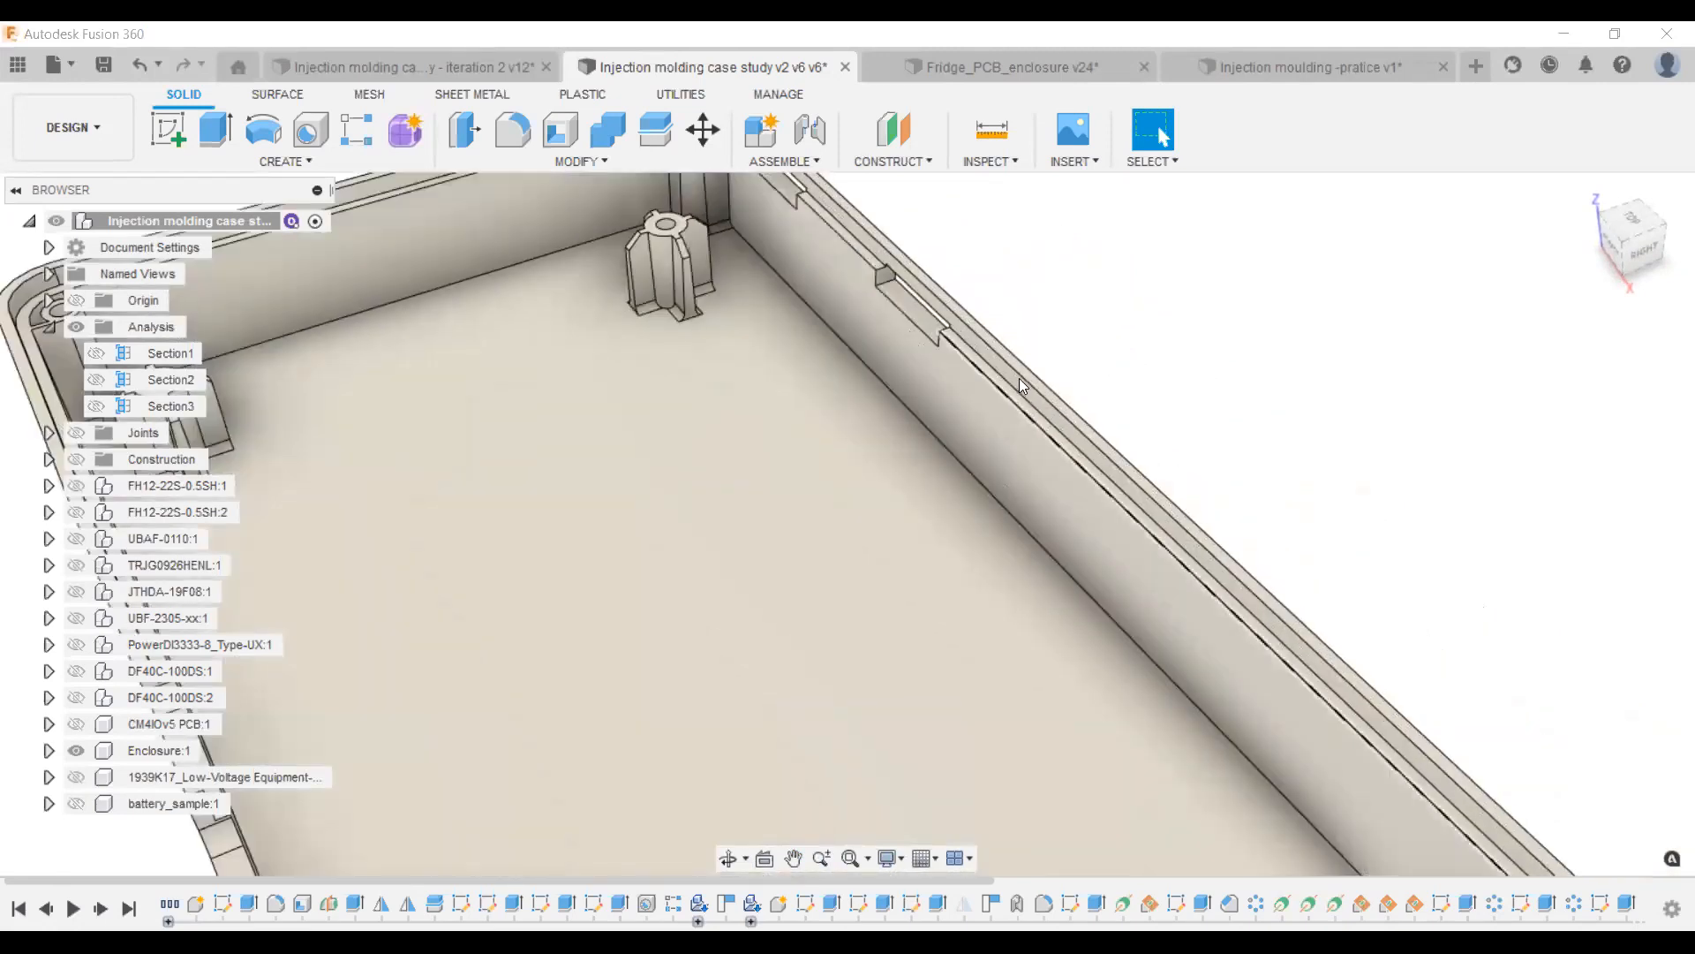
pyautogui.scroll(4, 1019, 377)
pyautogui.scroll(-8, 1005, 389)
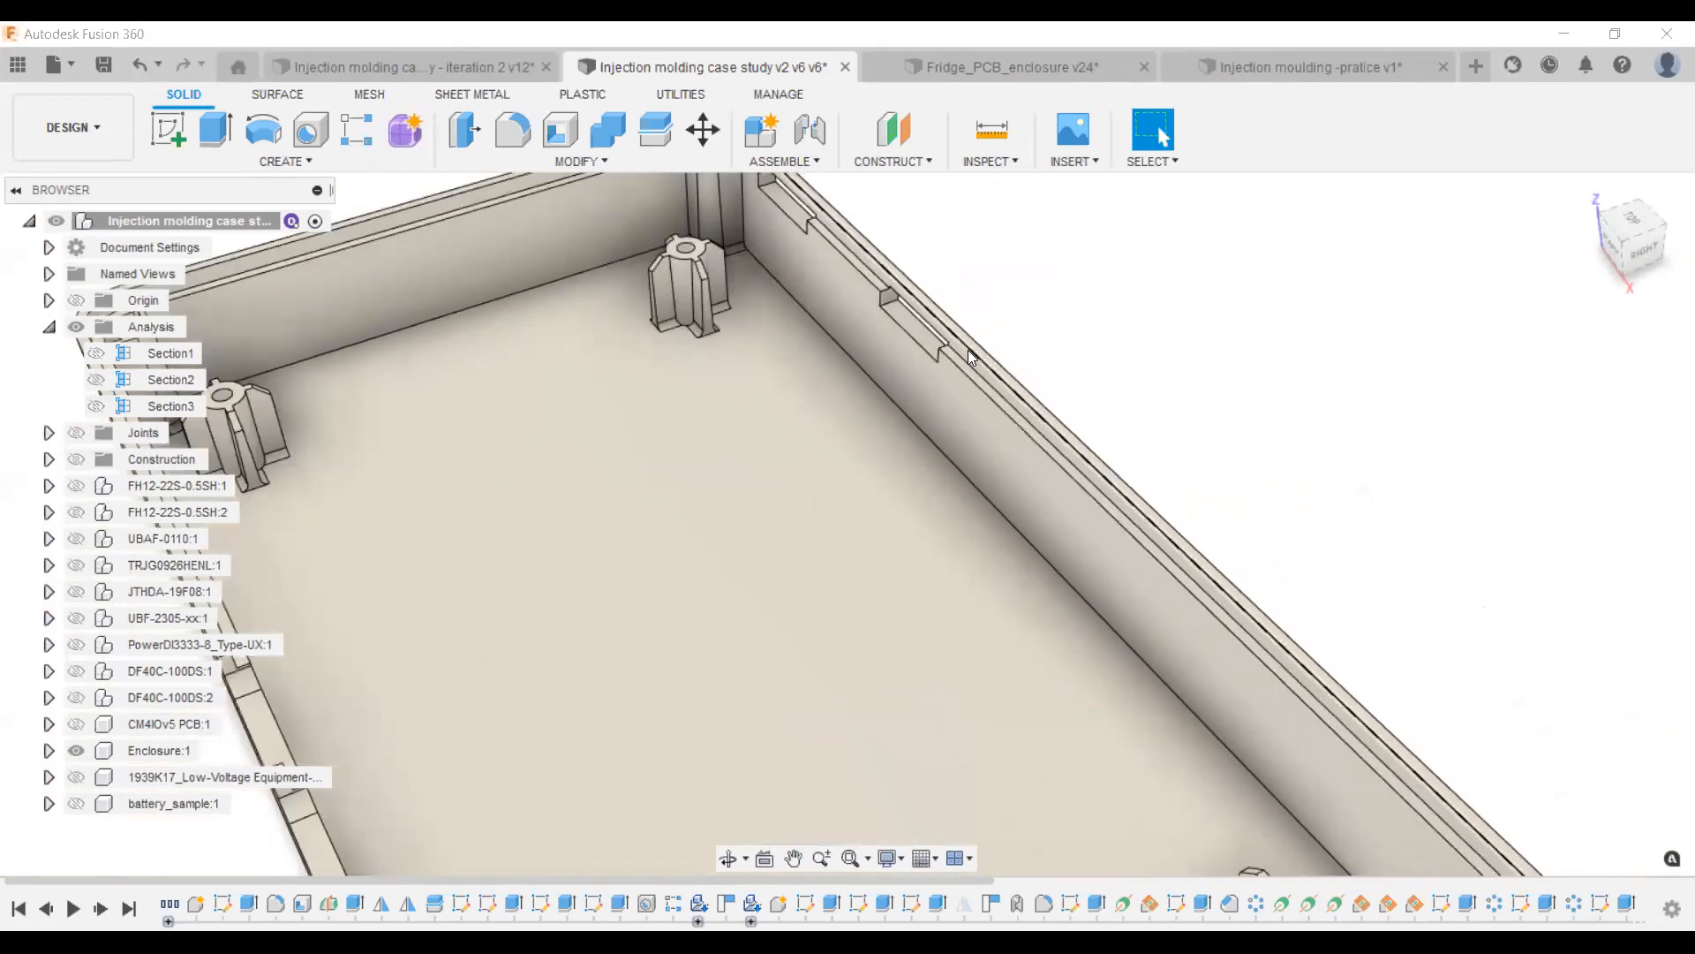
pyautogui.click(1004, 132)
pyautogui.scroll(3, 1026, 422)
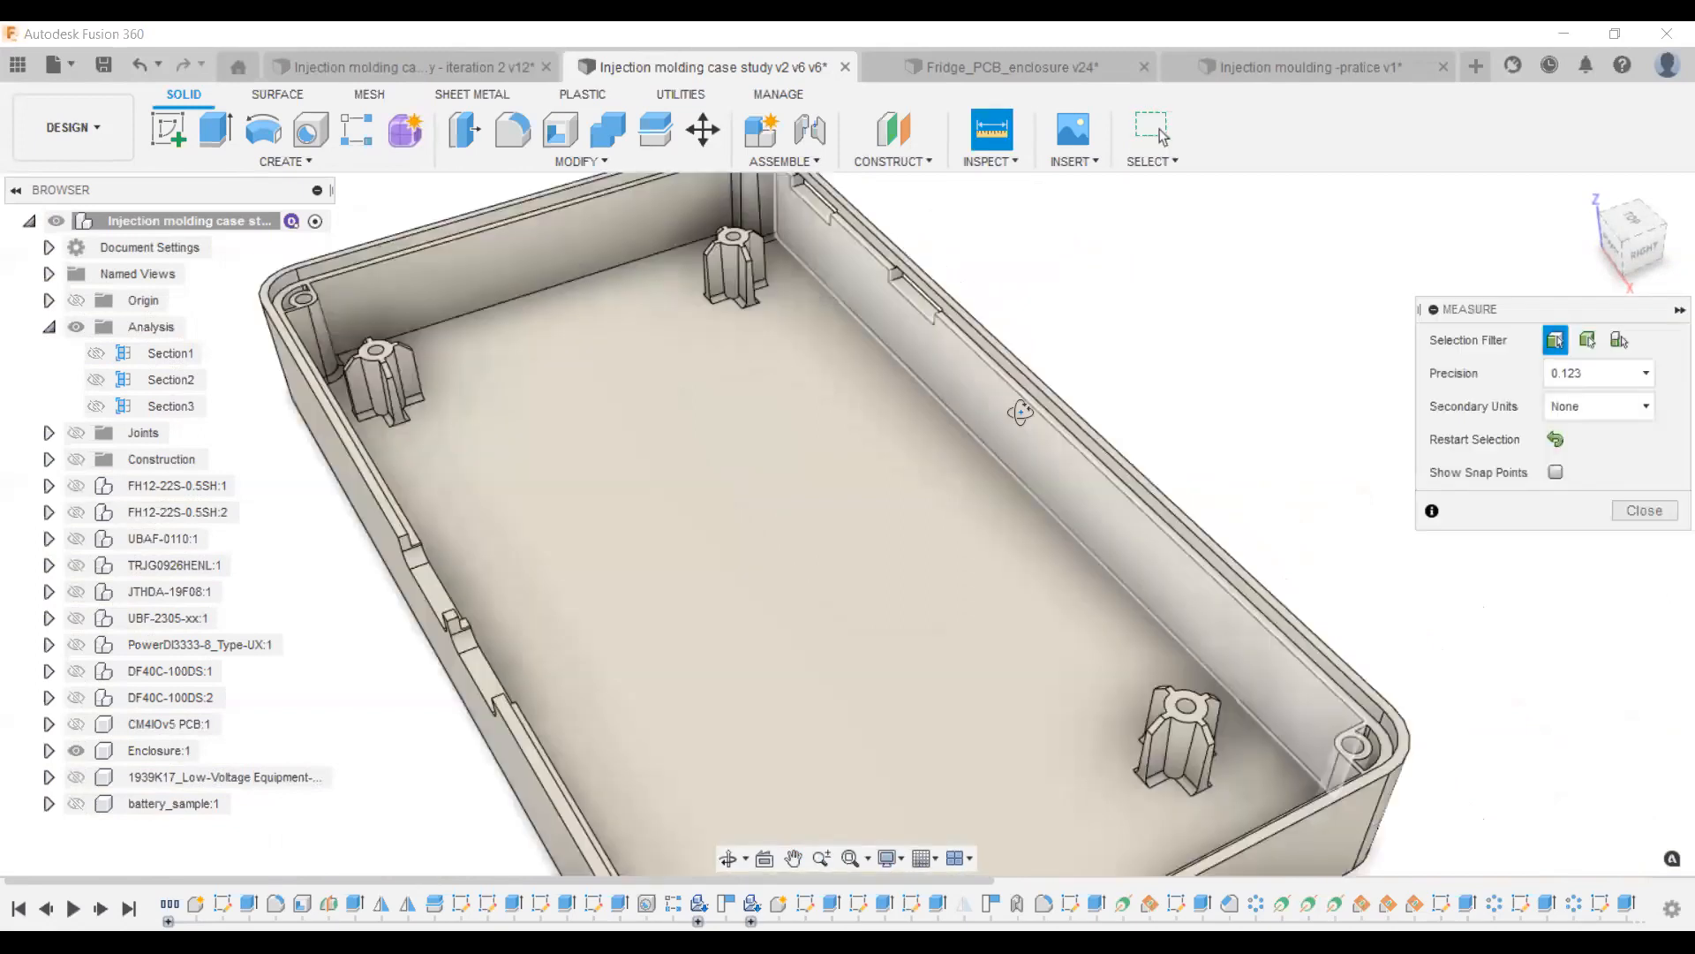
pyautogui.click(1037, 422)
pyautogui.keyDown('shift'); pyautogui.moveTo(1040, 344); pyautogui.dragTo(1070, 468, button='middle'); pyautogui.keyUp('shift')
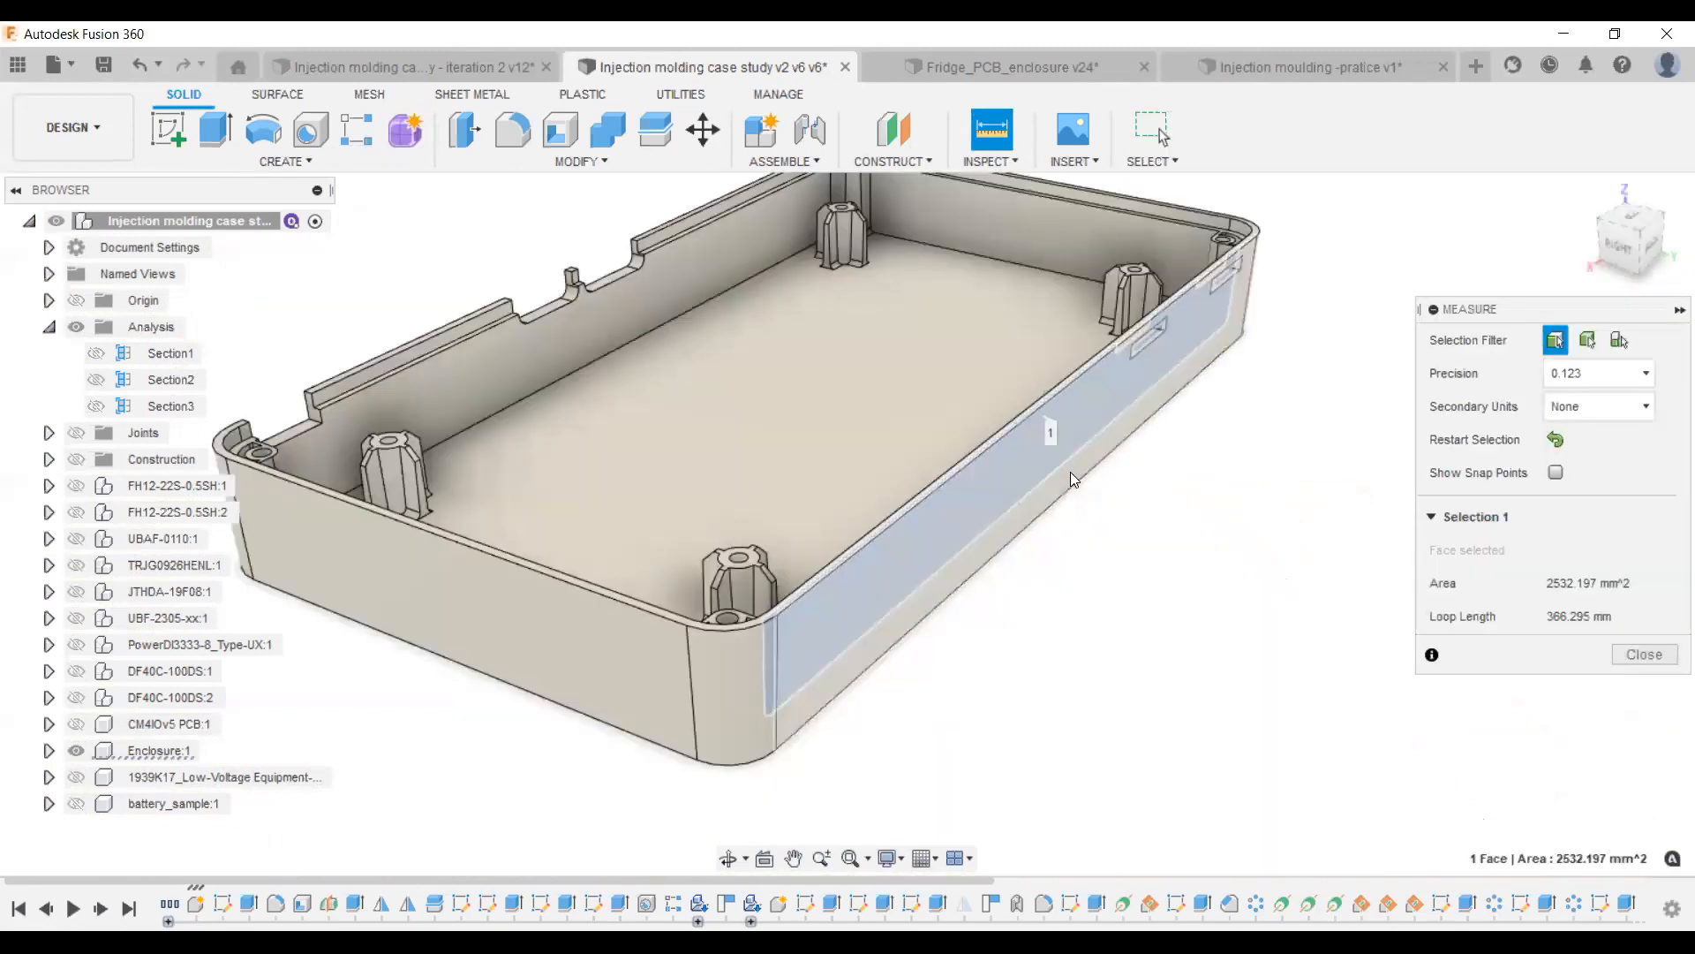
pyautogui.click(1070, 470)
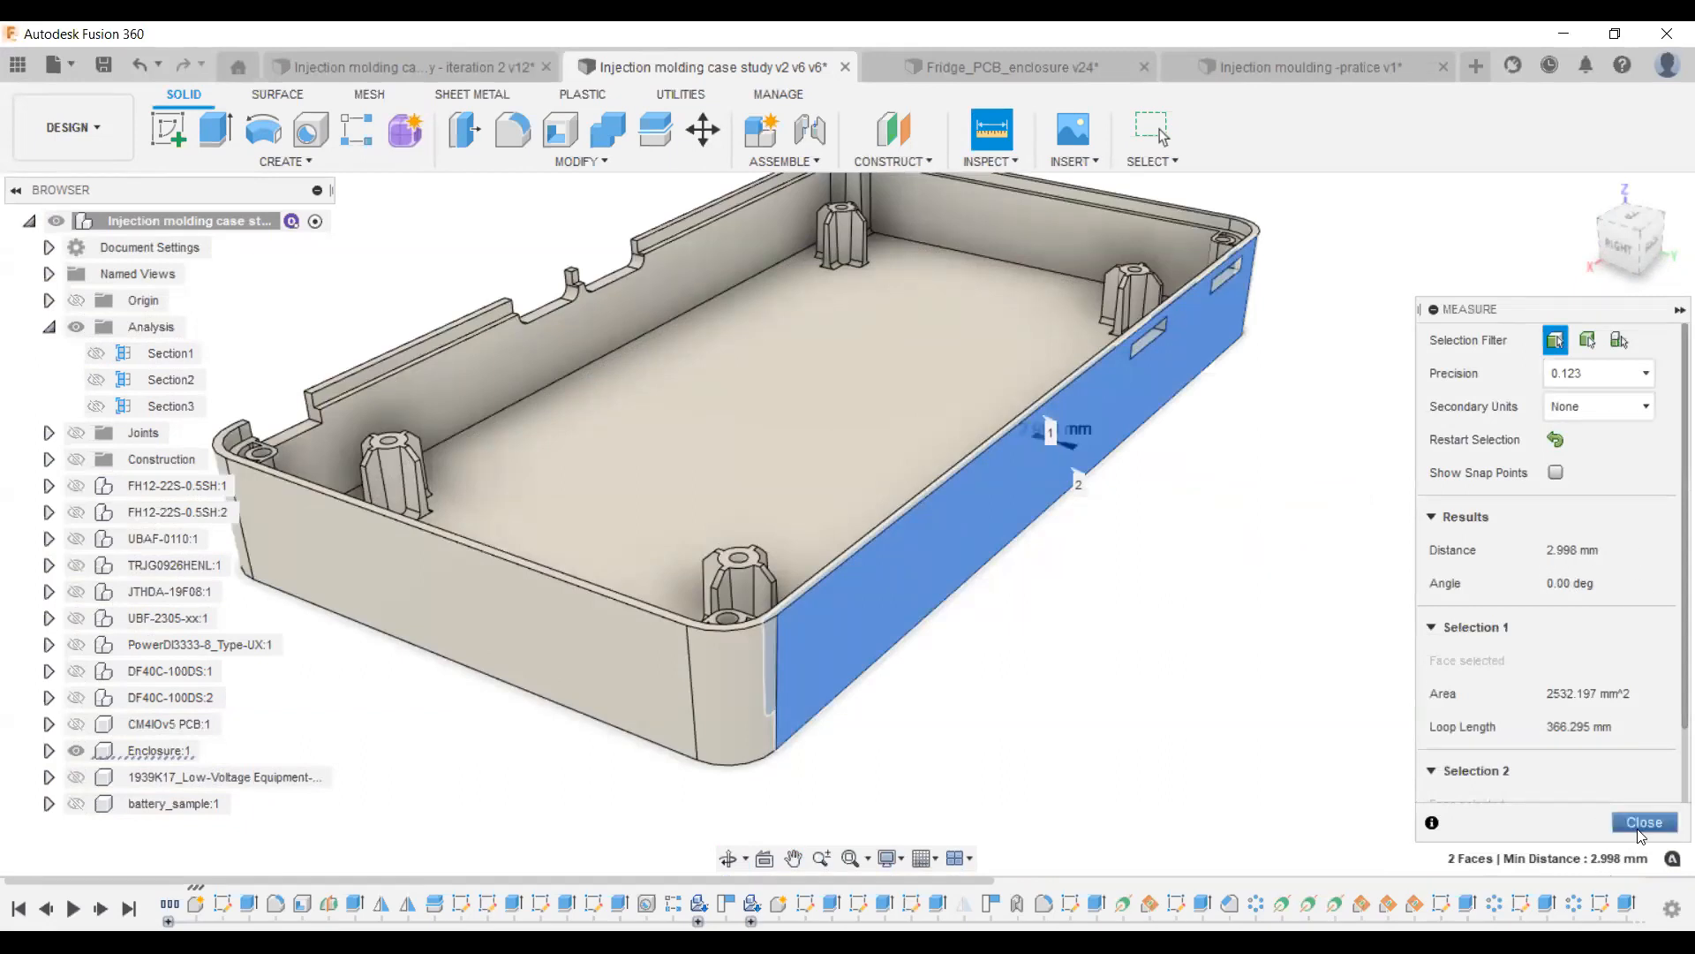
pyautogui.press('Escape')
pyautogui.keyDown('shift'); pyautogui.moveTo(1152, 590); pyautogui.dragTo(1315, 618, button='middle'); pyautogui.keyUp('shift')
pyautogui.keyDown('shift'); pyautogui.moveTo(1048, 539); pyautogui.dragTo(1100, 576, button='middle'); pyautogui.keyUp('shift')
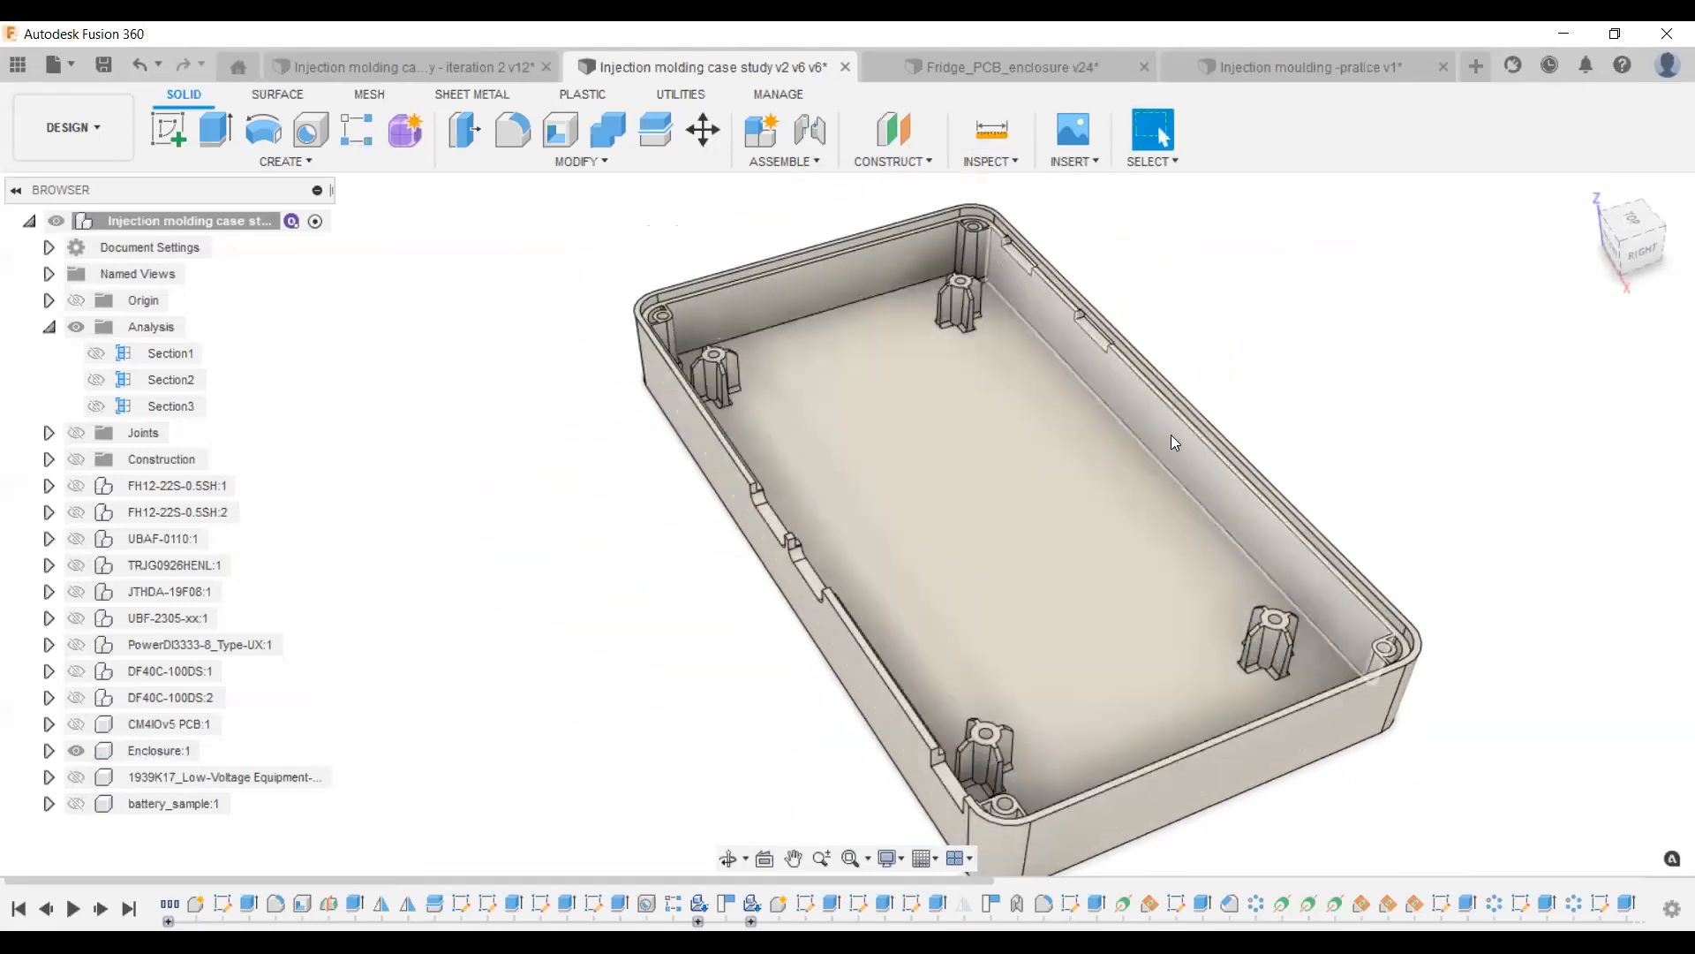
pyautogui.keyDown('shift'); pyautogui.moveTo(1327, 537); pyautogui.dragTo(1326, 500, button='middle'); pyautogui.keyUp('shift')
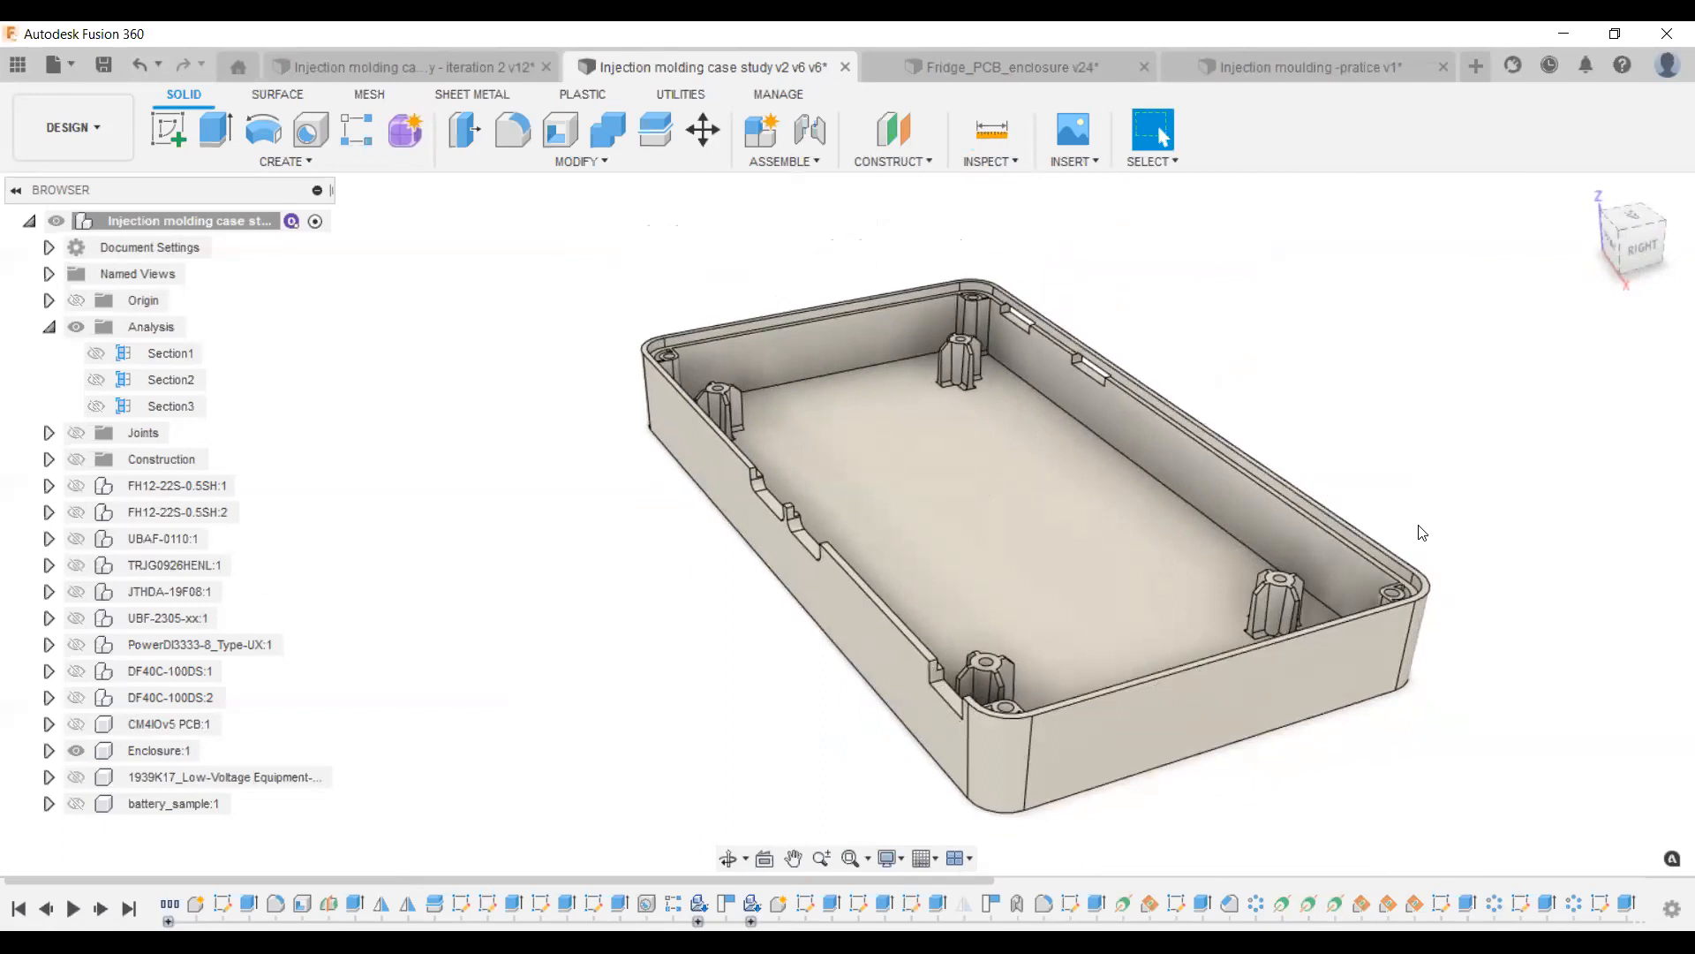
# Examine the ribbed standoffs and corner screw bosses inside the enclosure, along with the nearby wall slots, from several angles.
pyautogui.click(1587, 191)
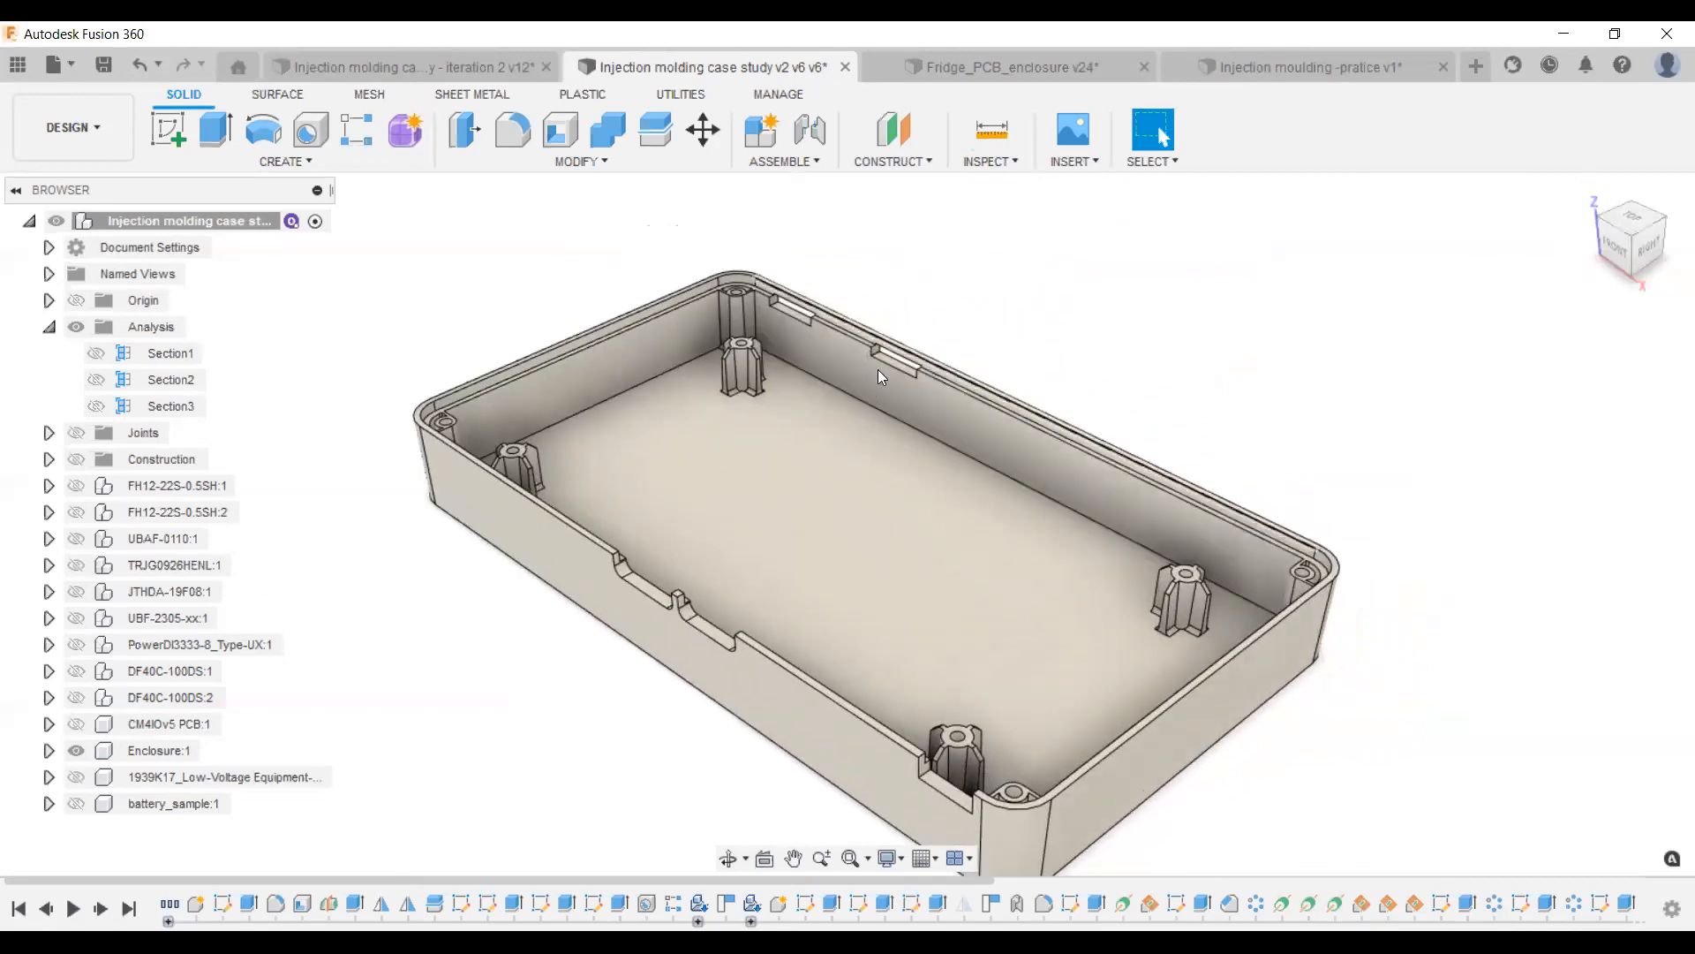
pyautogui.scroll(3, 885, 342)
pyautogui.scroll(-5, 883, 335)
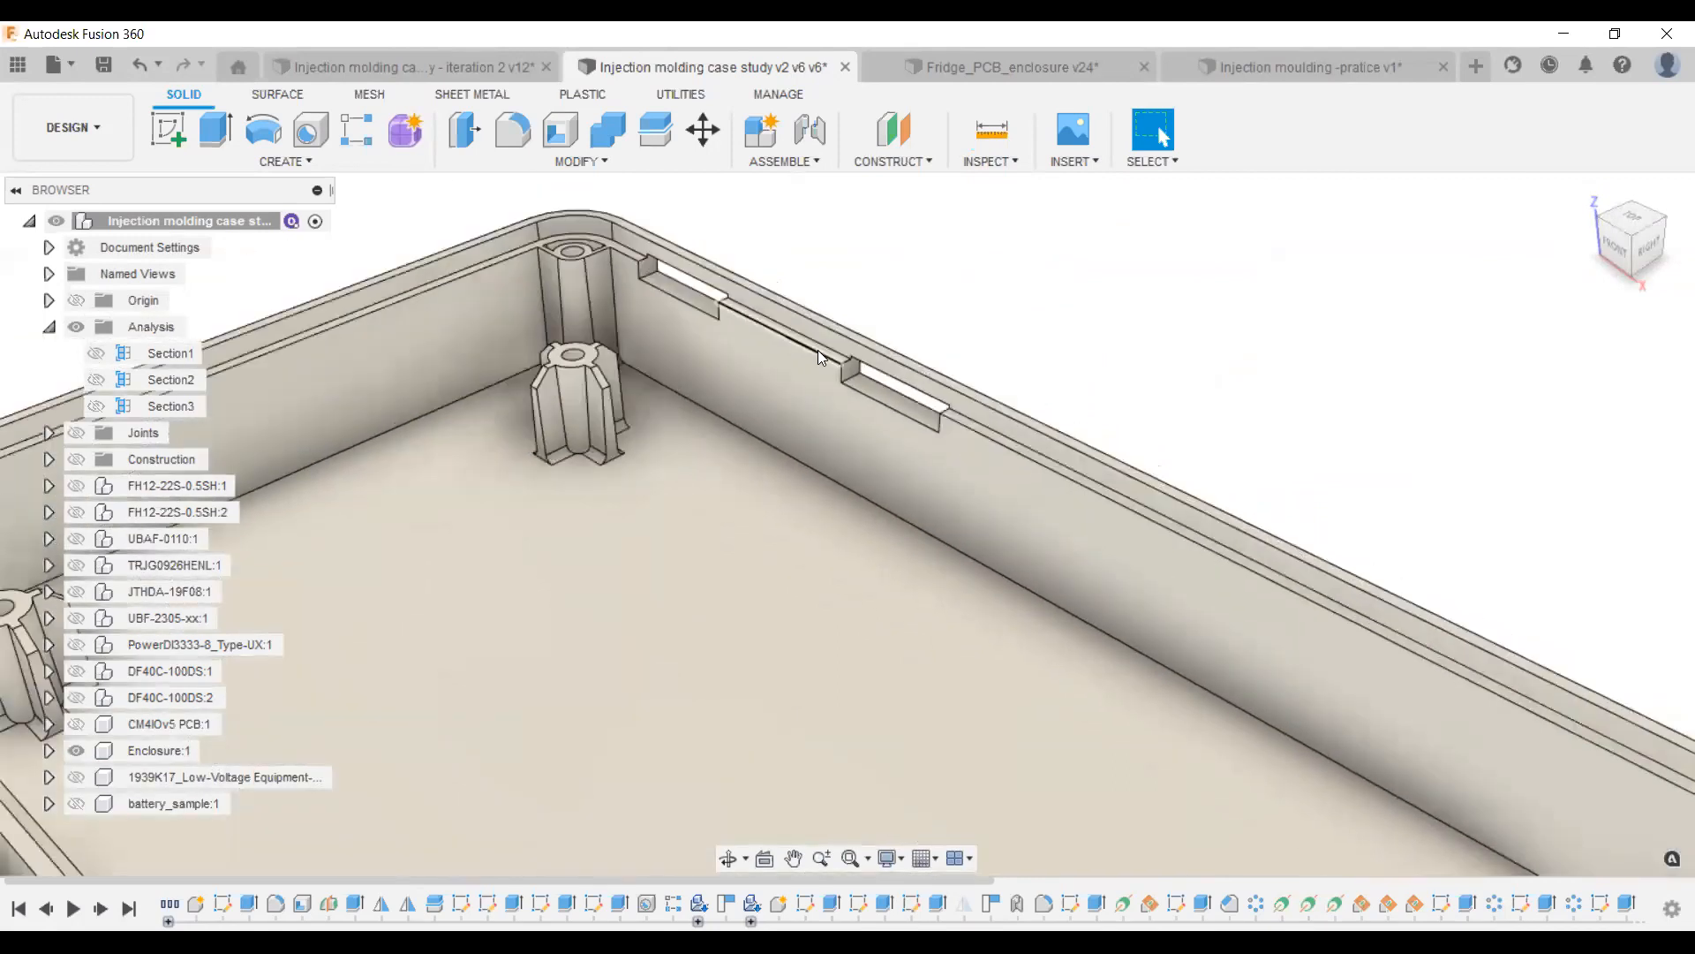
pyautogui.keyDown('shift'); pyautogui.moveTo(978, 547); pyautogui.dragTo(934, 568, button='middle'); pyautogui.keyUp('shift')
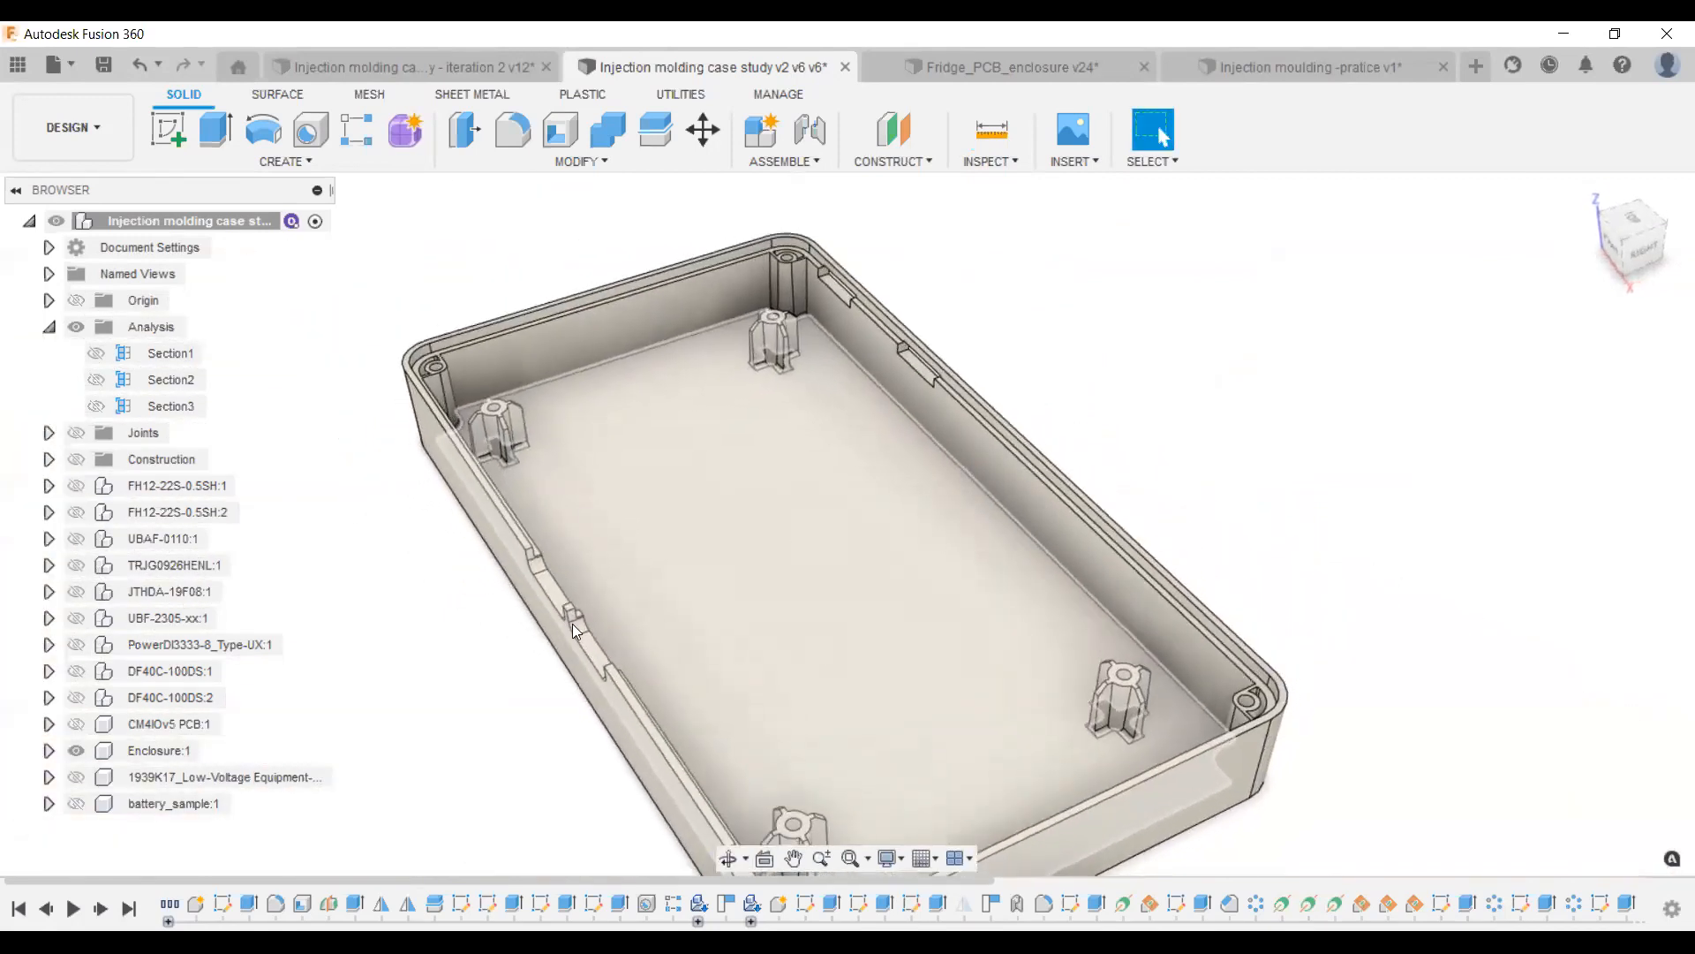
pyautogui.scroll(3, 488, 421)
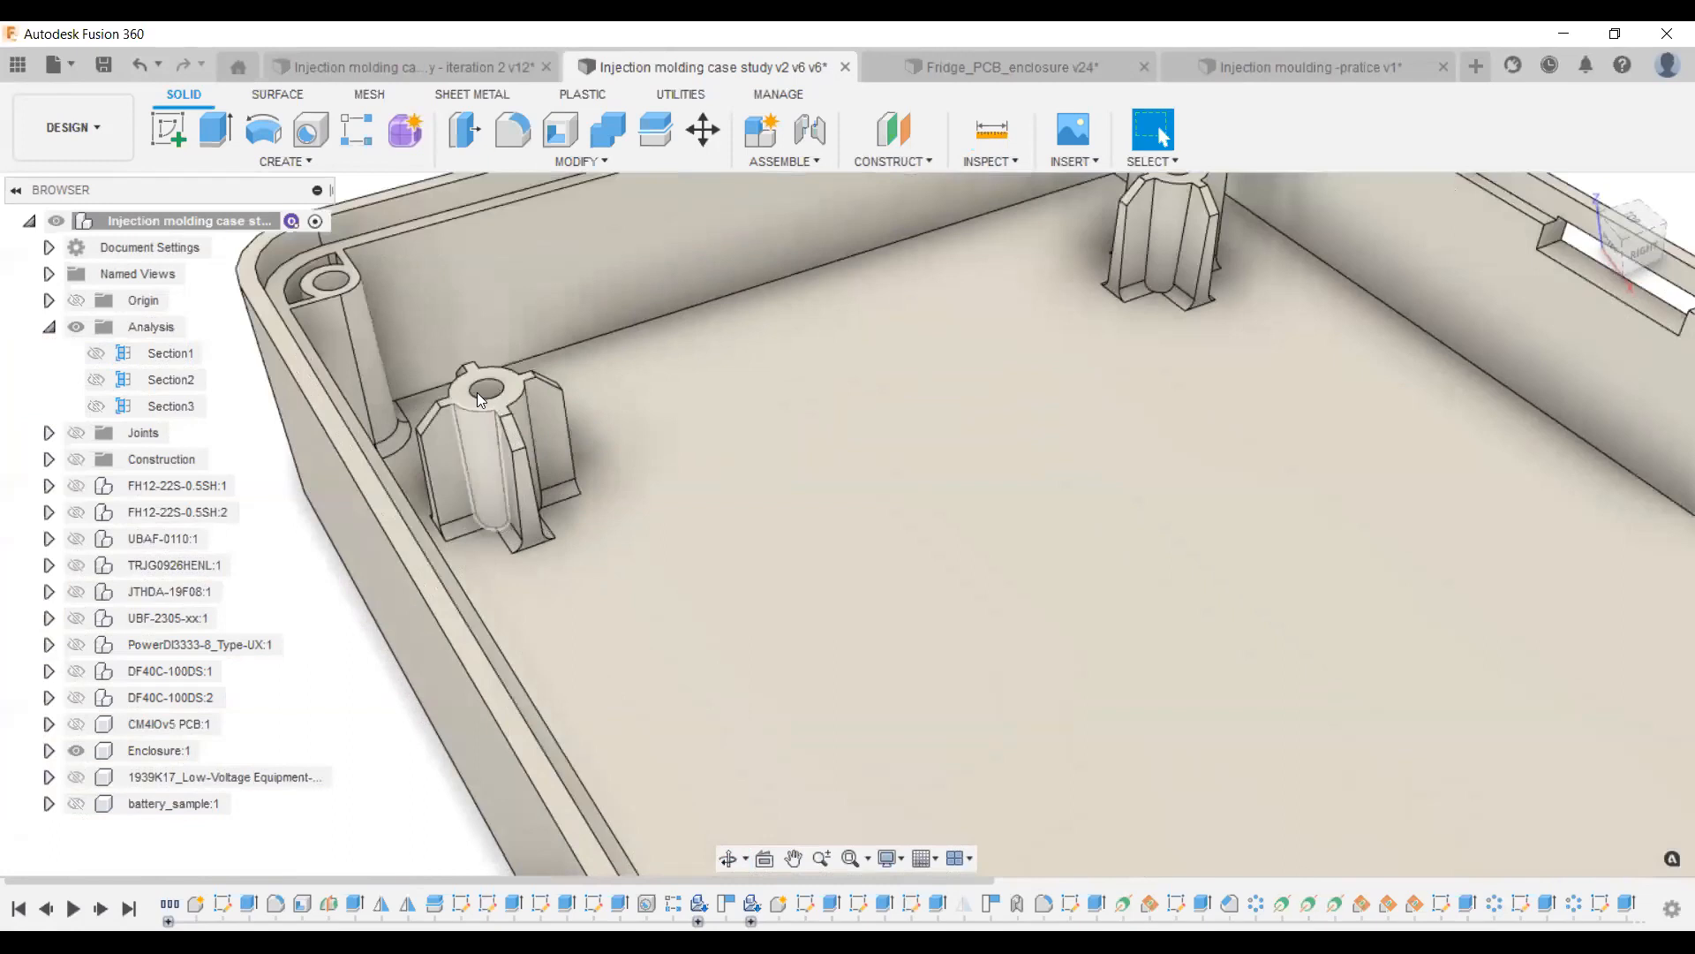
pyautogui.scroll(3, 477, 415)
pyautogui.scroll(-2, 590, 461)
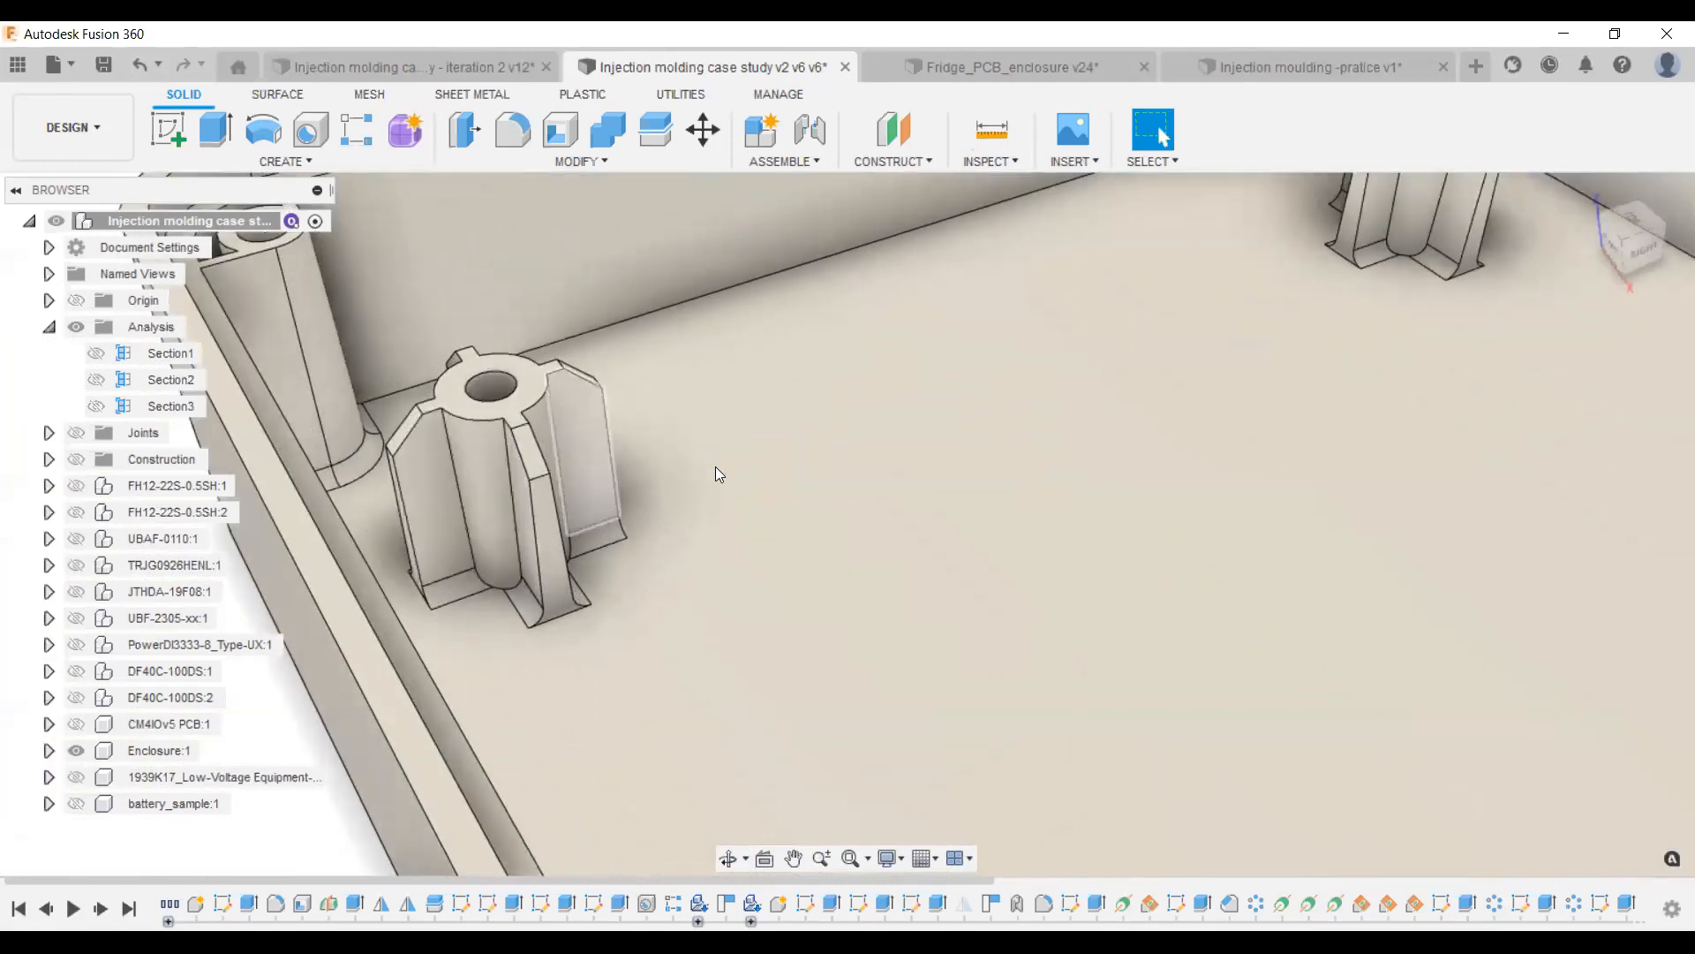
pyautogui.scroll(-3, 947, 468)
pyautogui.scroll(-5, 733, 335)
pyautogui.keyDown('shift'); pyautogui.moveTo(968, 503); pyautogui.dragTo(1145, 403, button='middle'); pyautogui.keyUp('shift')
pyautogui.scroll(10, 1167, 364)
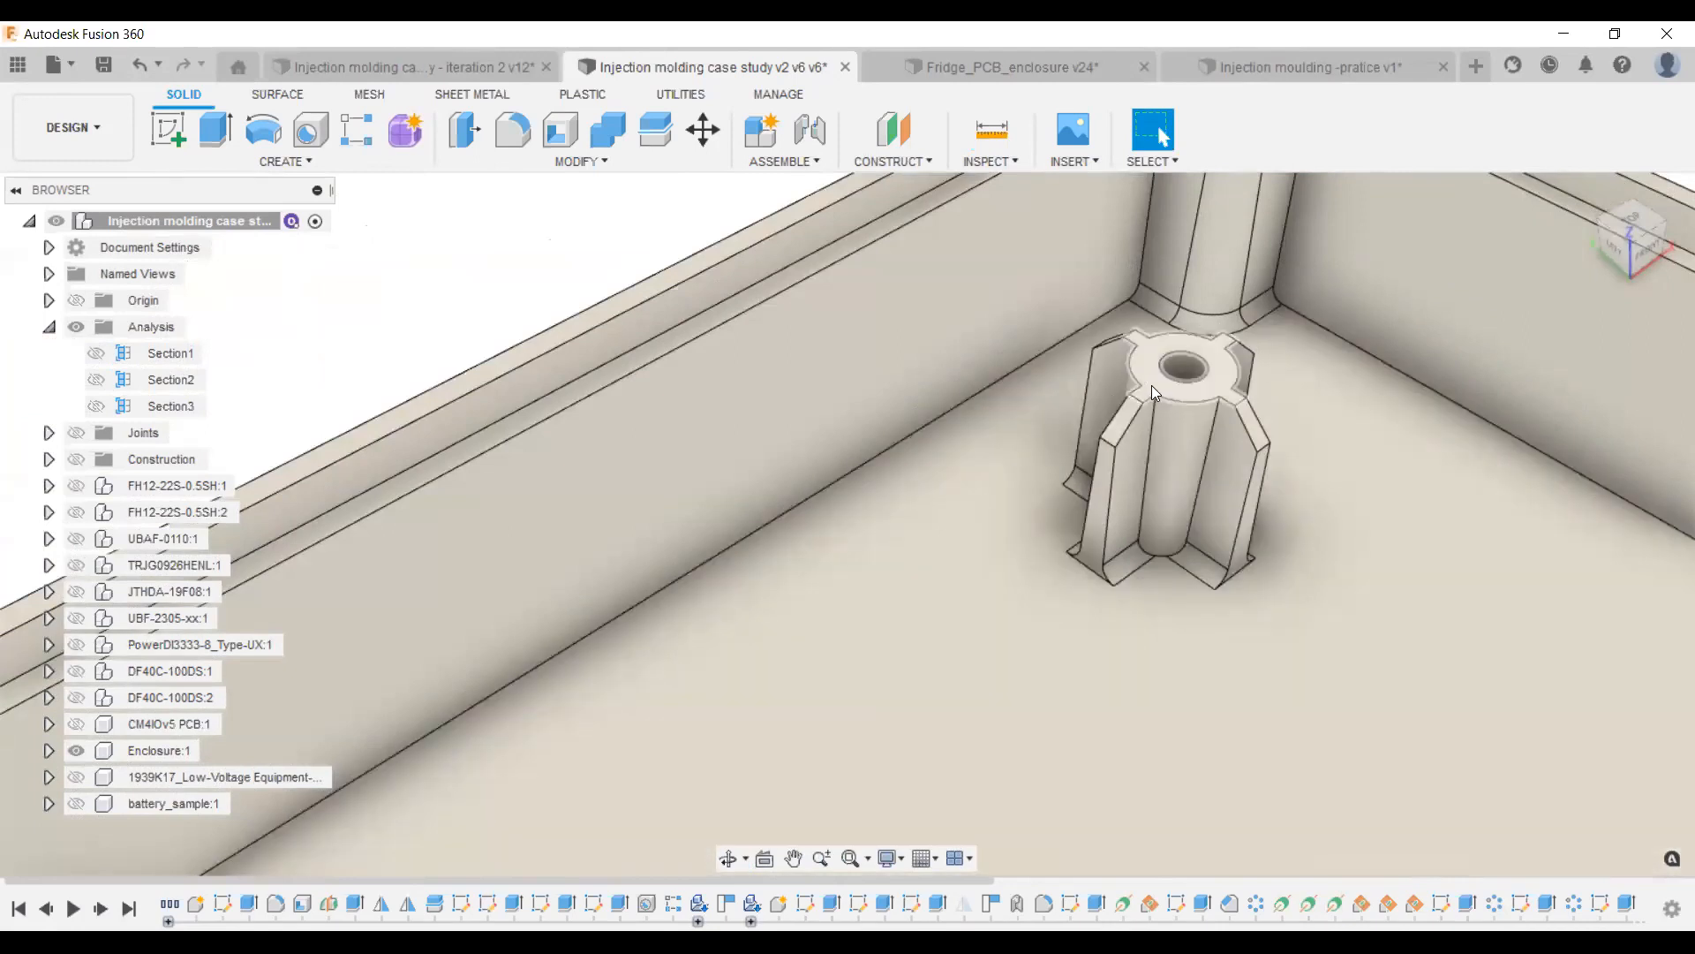
pyautogui.scroll(-5, 1146, 382)
pyautogui.keyDown('shift'); pyautogui.moveTo(1300, 529); pyautogui.dragTo(1208, 381, button='middle'); pyautogui.keyUp('shift')
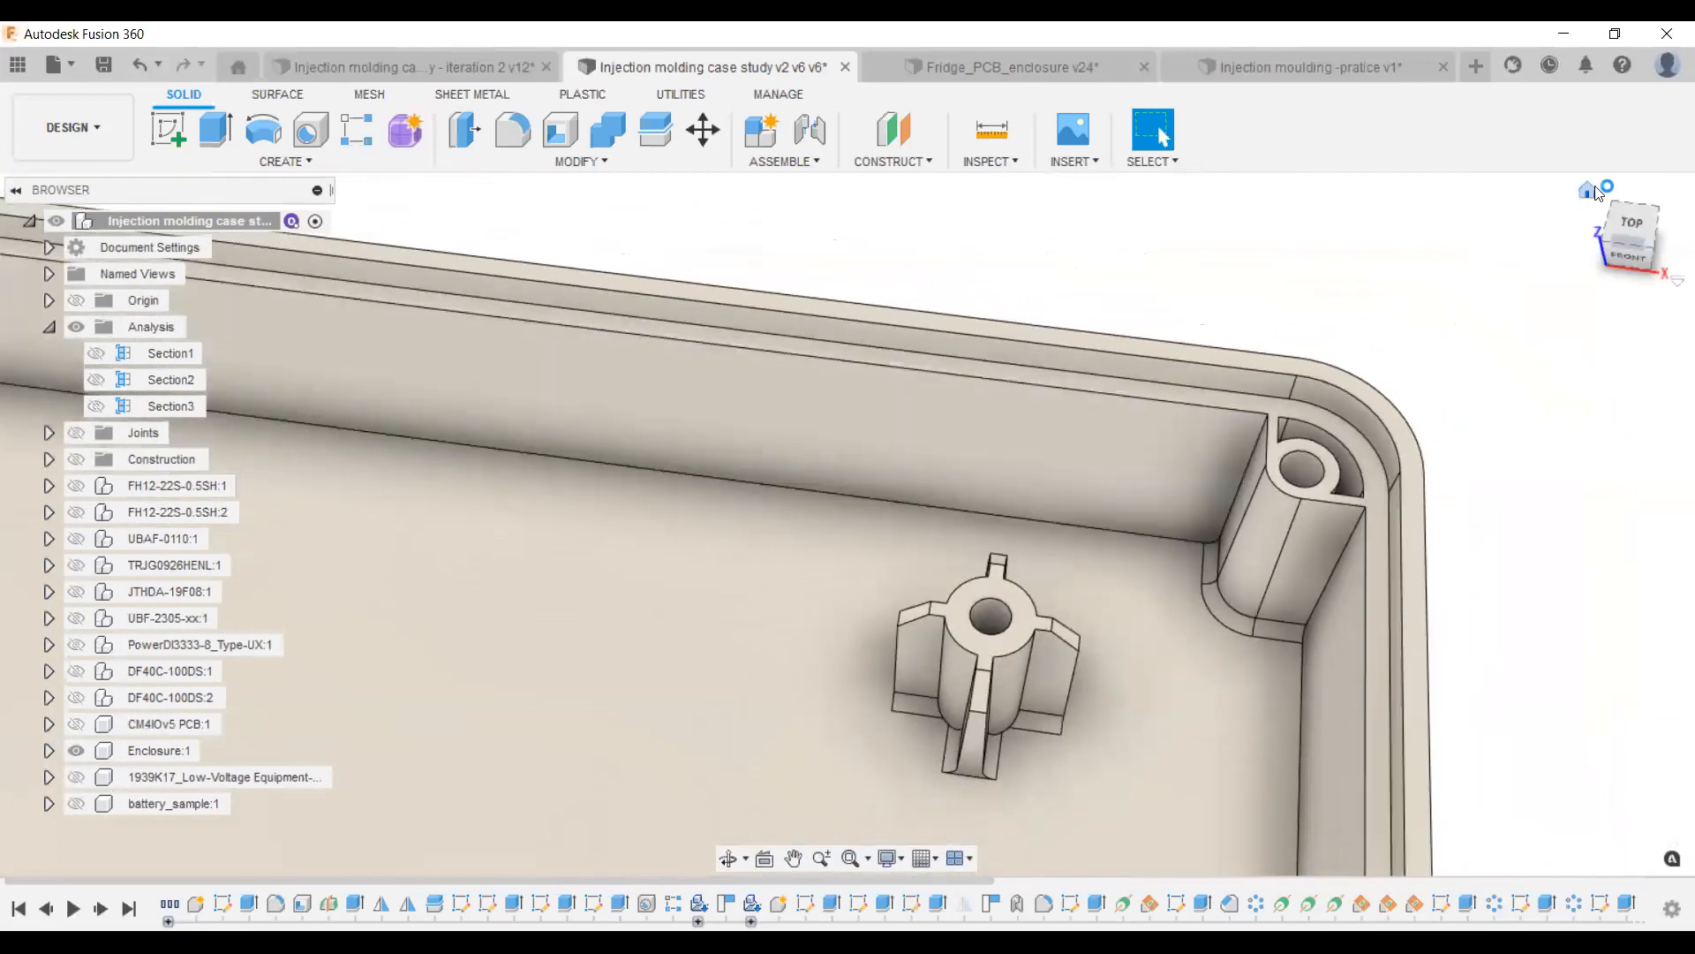
# Examine the two rectangular connector slots in the enclosure's long side wall from the inside and the outside.
pyautogui.click(1589, 190)
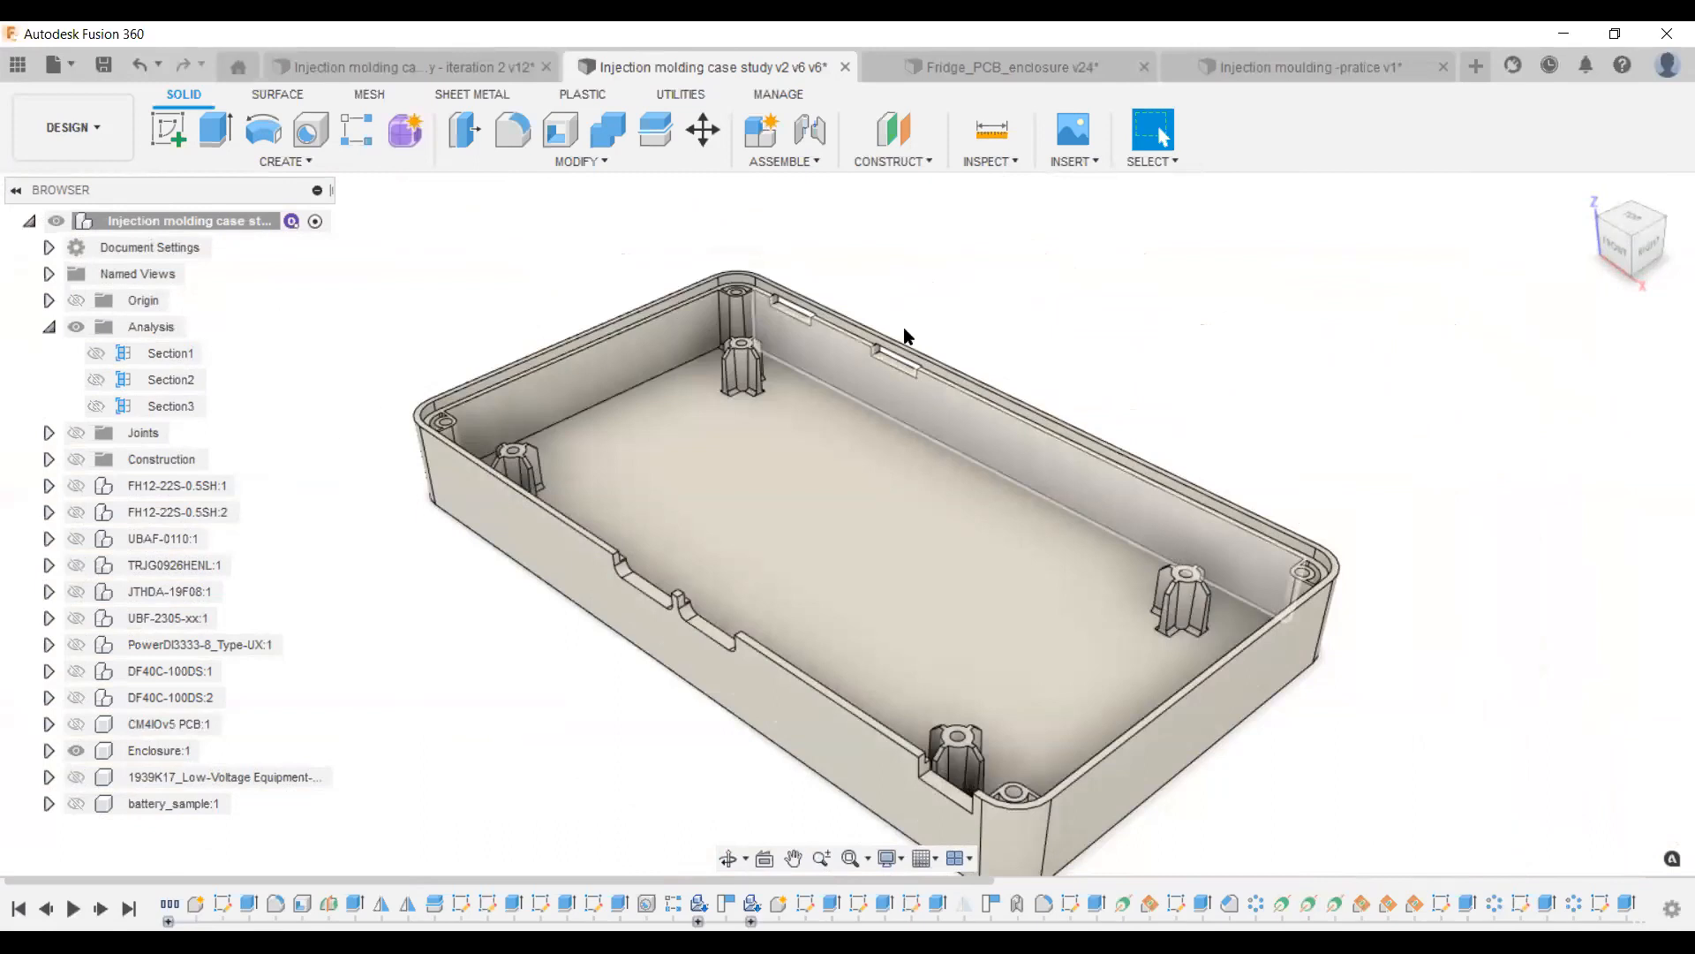
pyautogui.moveTo(923, 371)
pyautogui.keyDown('shift'); pyautogui.mouseDown(button='middle')
pyautogui.moveTo(911, 383)
pyautogui.moveTo(918, 362)
pyautogui.mouseUp(button='middle'); pyautogui.keyUp('shift')
pyautogui.scroll(15, 924, 342)
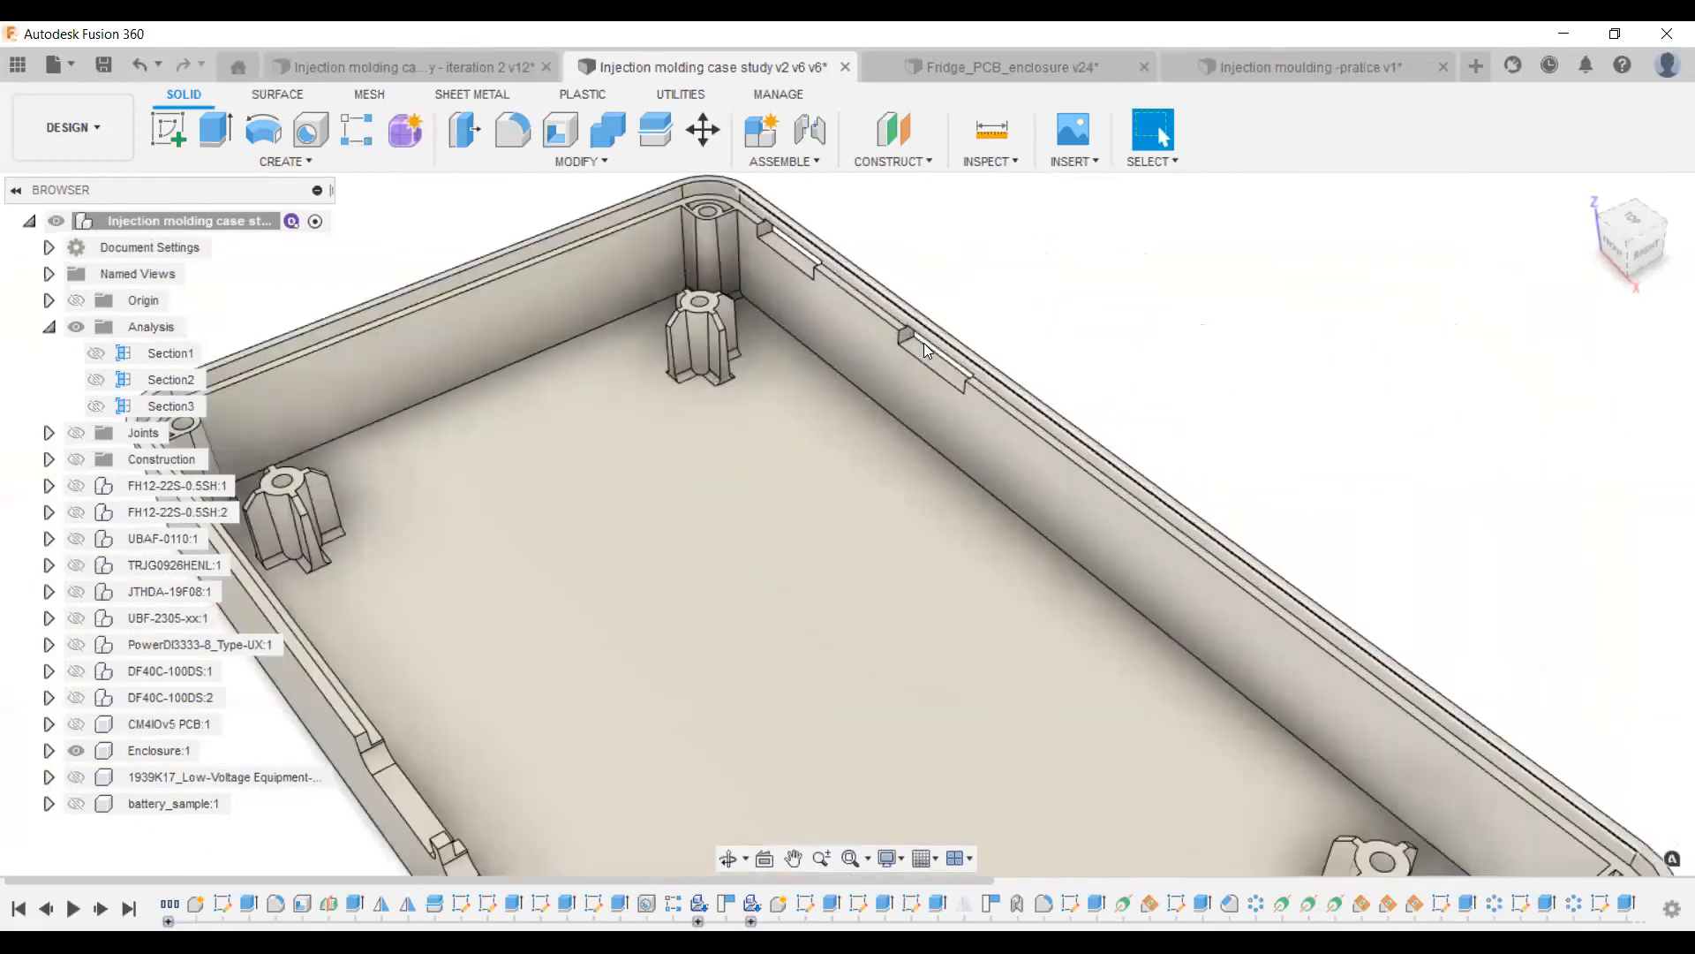
pyautogui.moveTo(999, 690); pyautogui.dragTo(1005, 703, button='middle')
pyautogui.keyDown('shift'); pyautogui.moveTo(1010, 617); pyautogui.dragTo(980, 485, button='middle'); pyautogui.keyUp('shift')
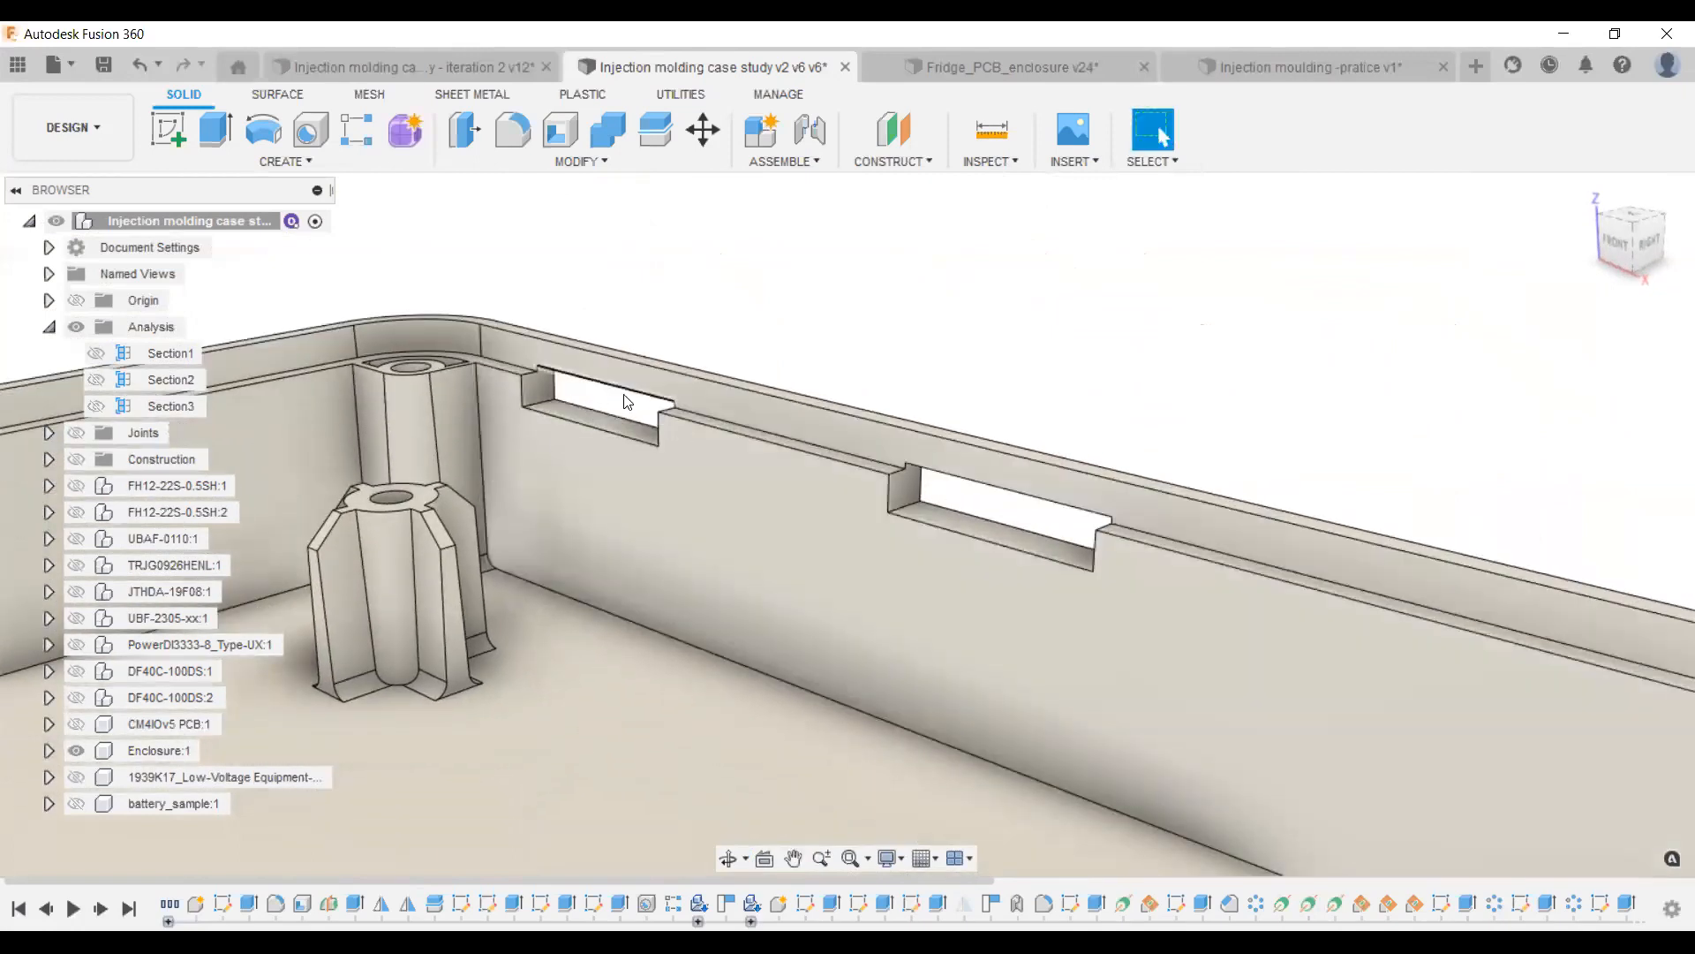
pyautogui.scroll(-2, 978, 448)
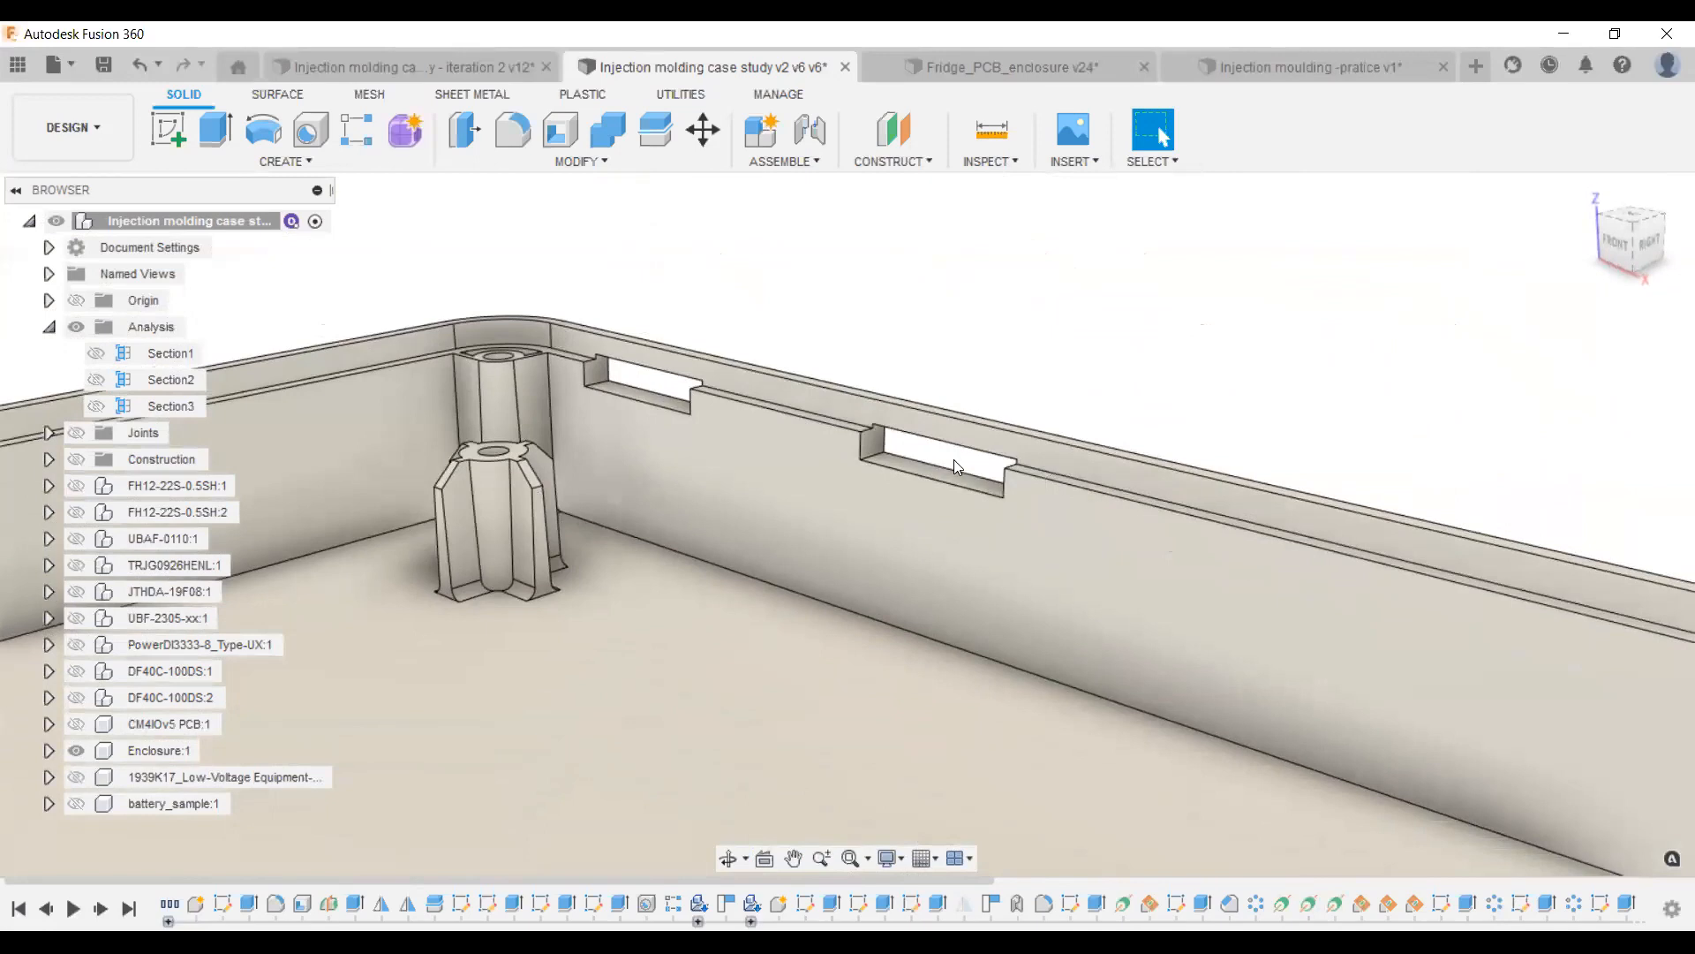
pyautogui.scroll(2, 948, 473)
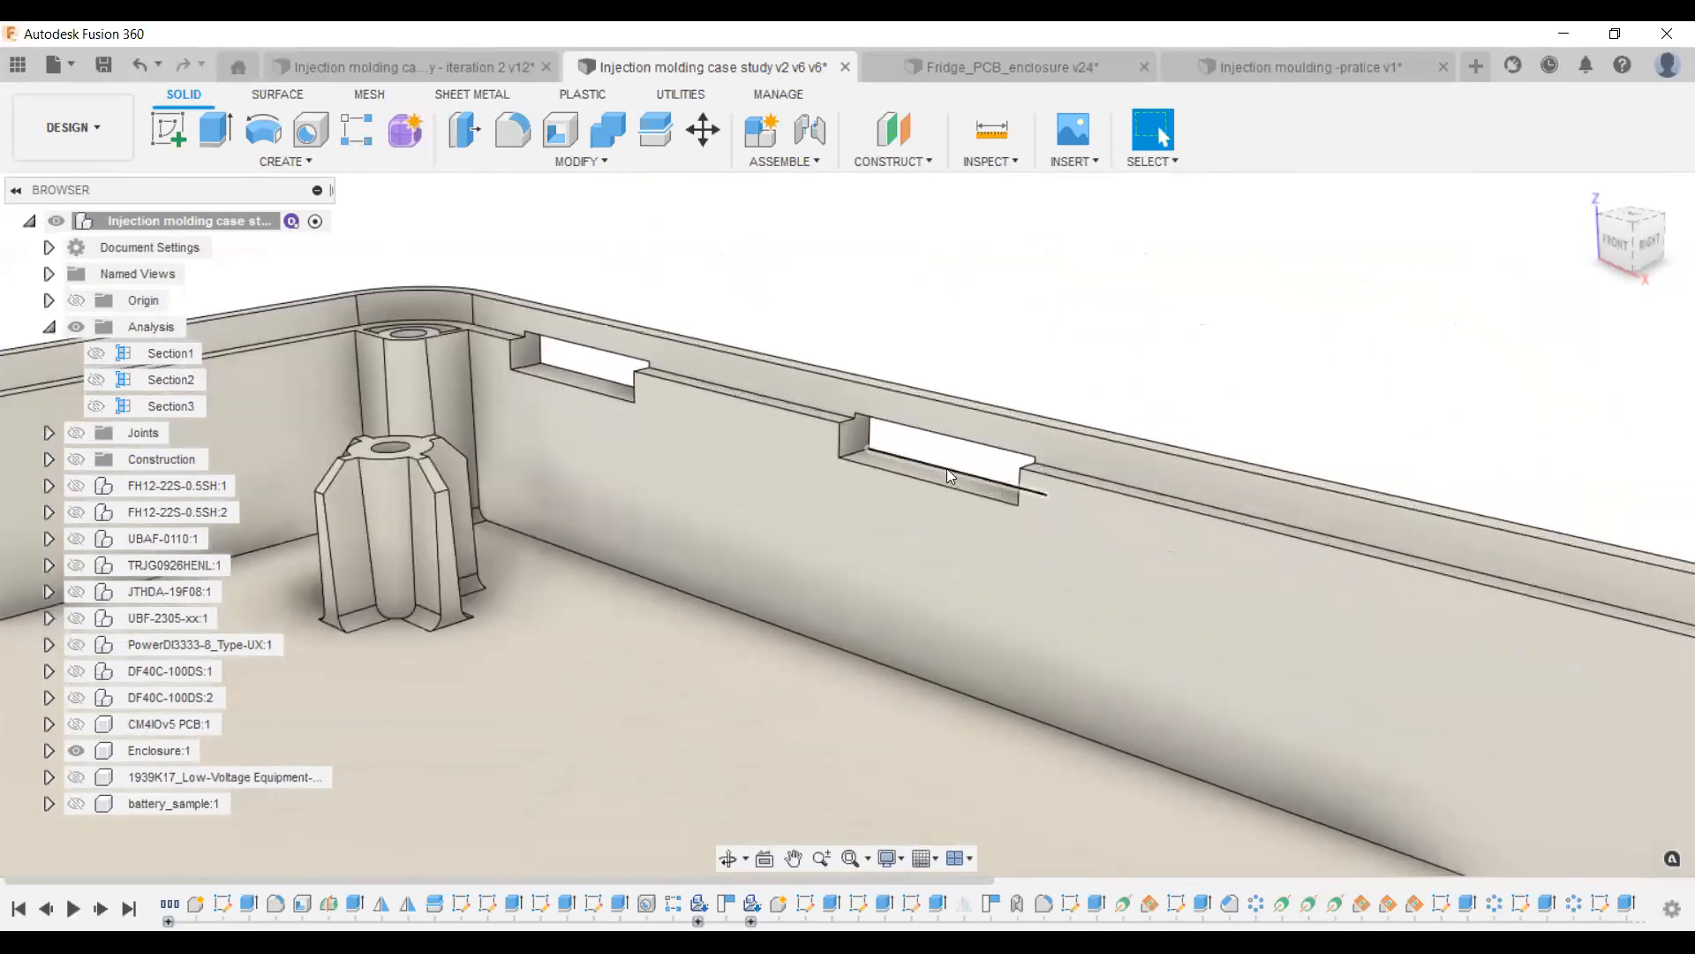
pyautogui.scroll(2, 947, 468)
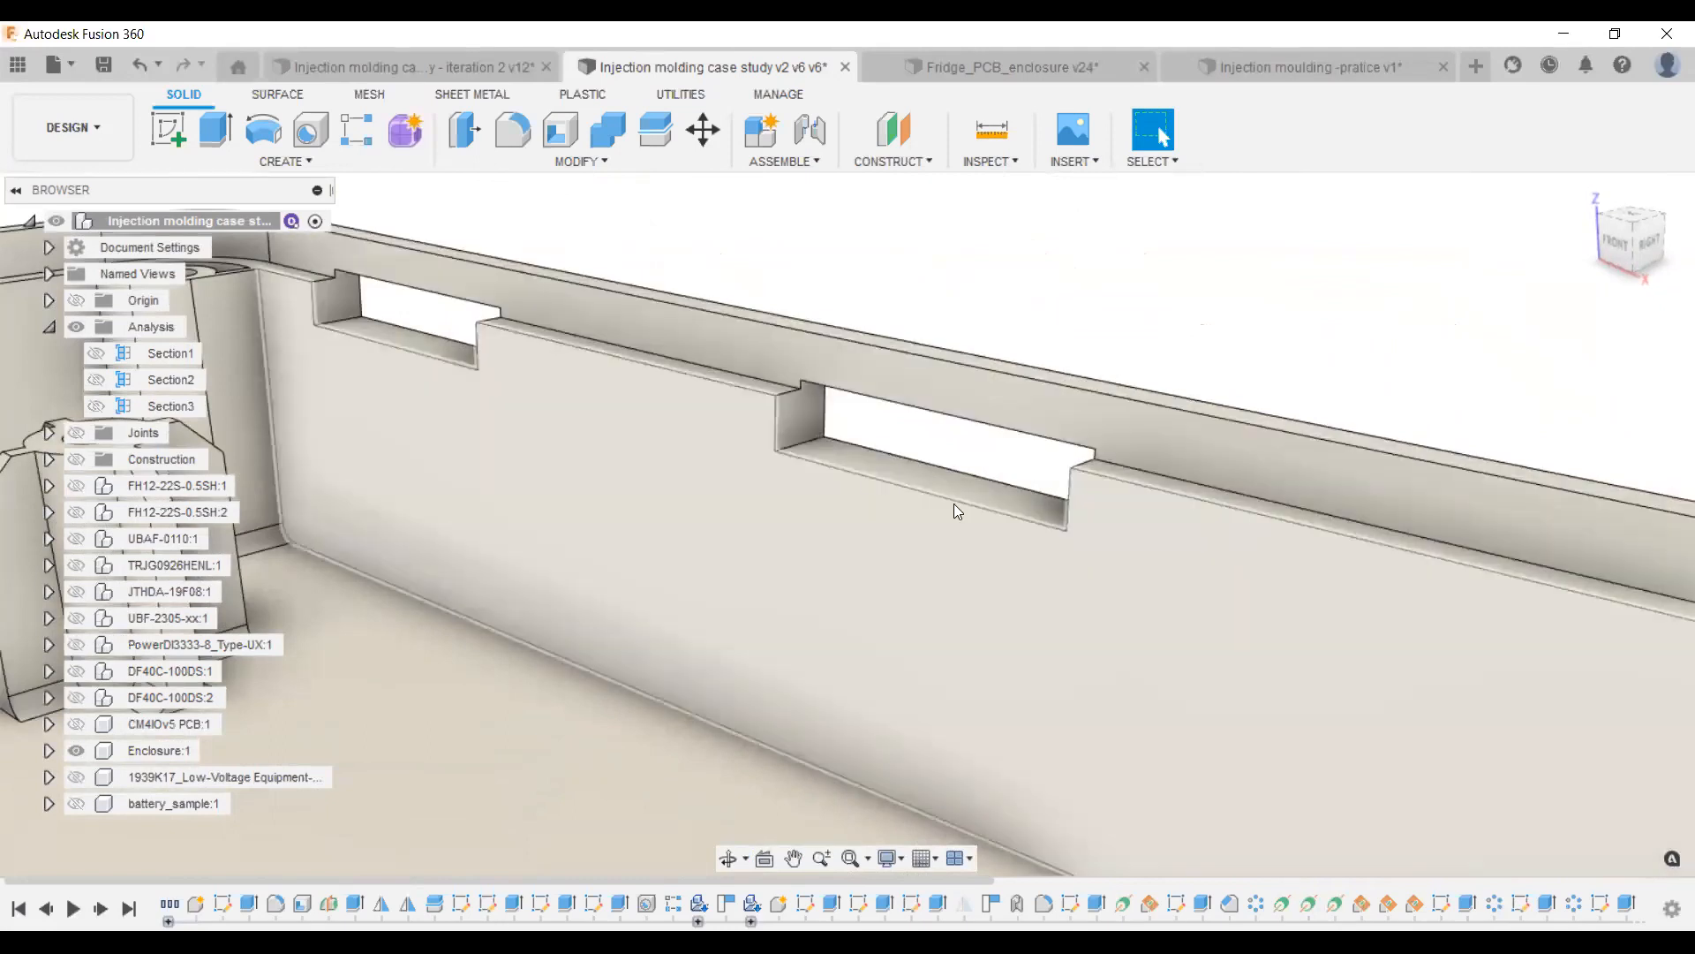
pyautogui.scroll(-2, 859, 479)
pyautogui.keyDown('shift'); pyautogui.moveTo(798, 472); pyautogui.dragTo(1184, 594, button='middle'); pyautogui.keyUp('shift')
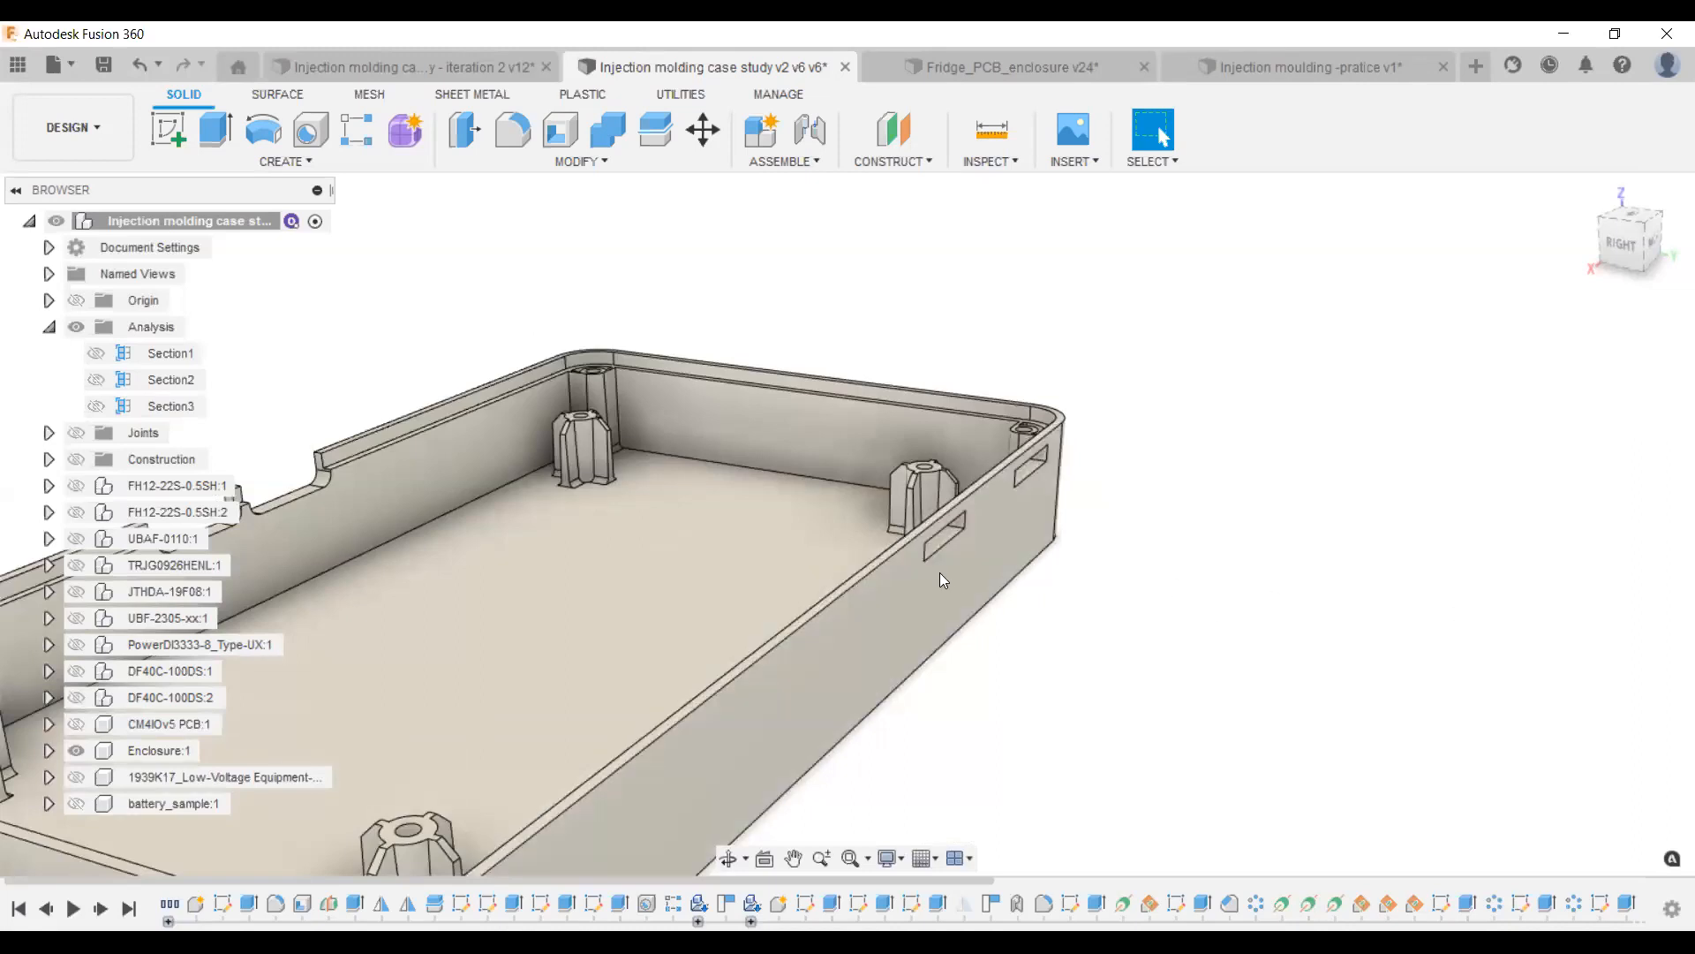
pyautogui.scroll(4, 921, 540)
pyautogui.keyDown('shift'); pyautogui.moveTo(1151, 528); pyautogui.dragTo(925, 431, button='middle'); pyautogui.keyUp('shift')
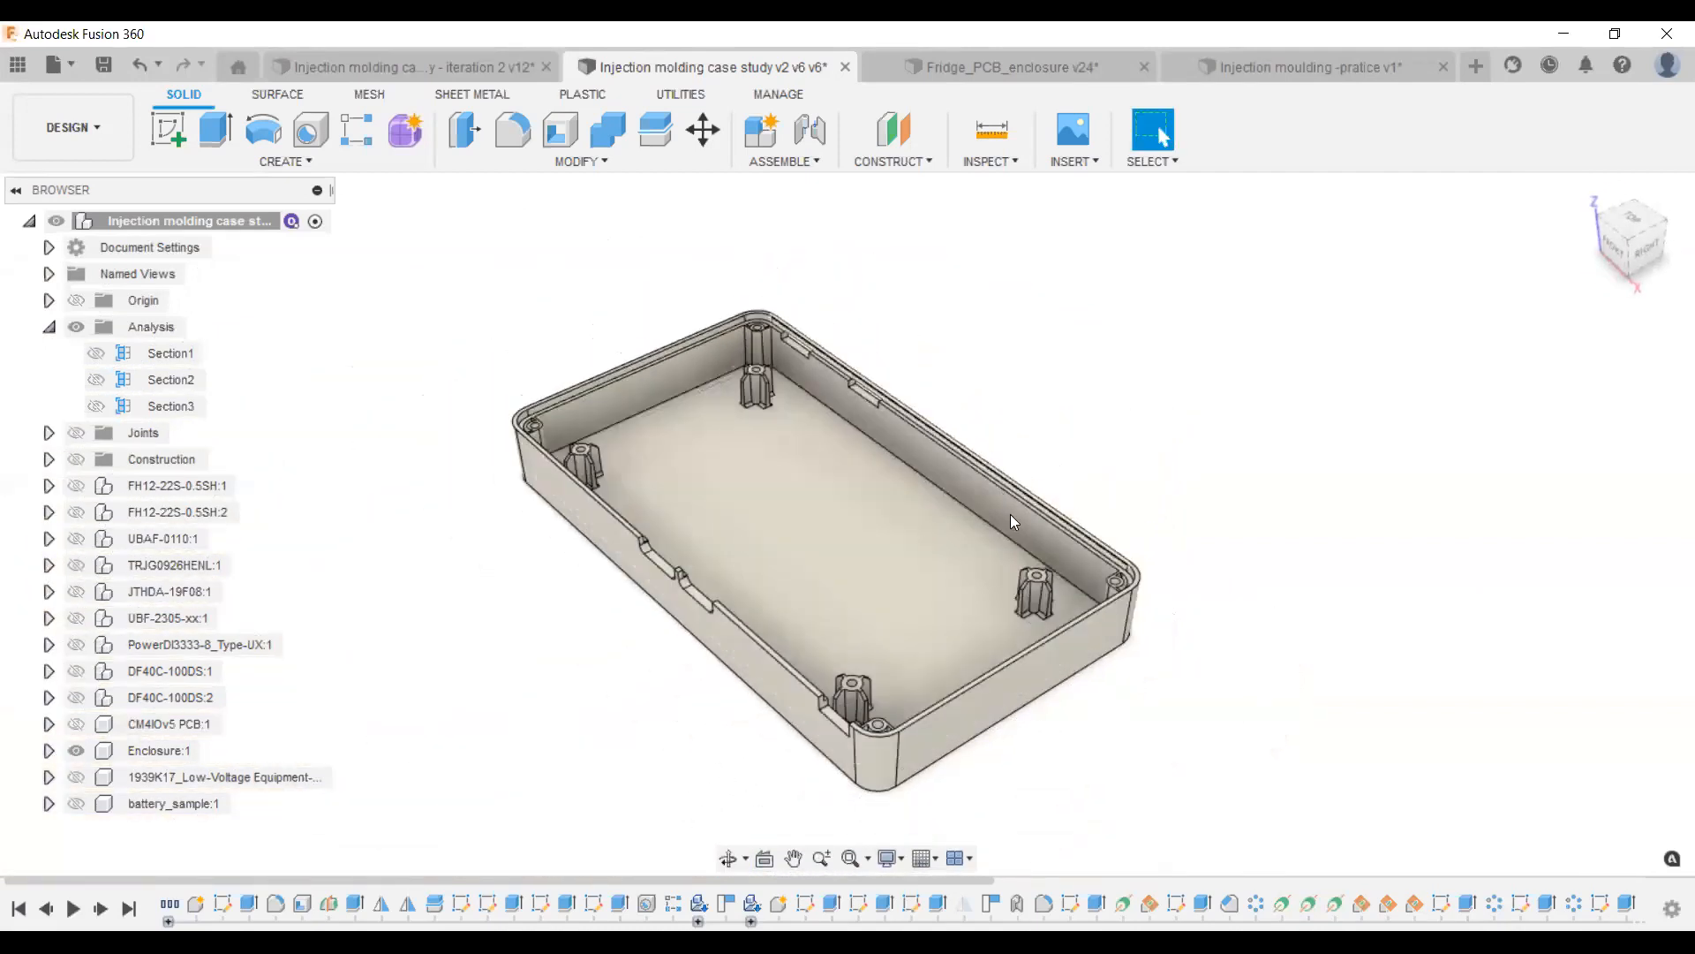
# Return to the Simulation workspace and review the molding process overview in the Study 1 results.
pyautogui.click(83, 102)
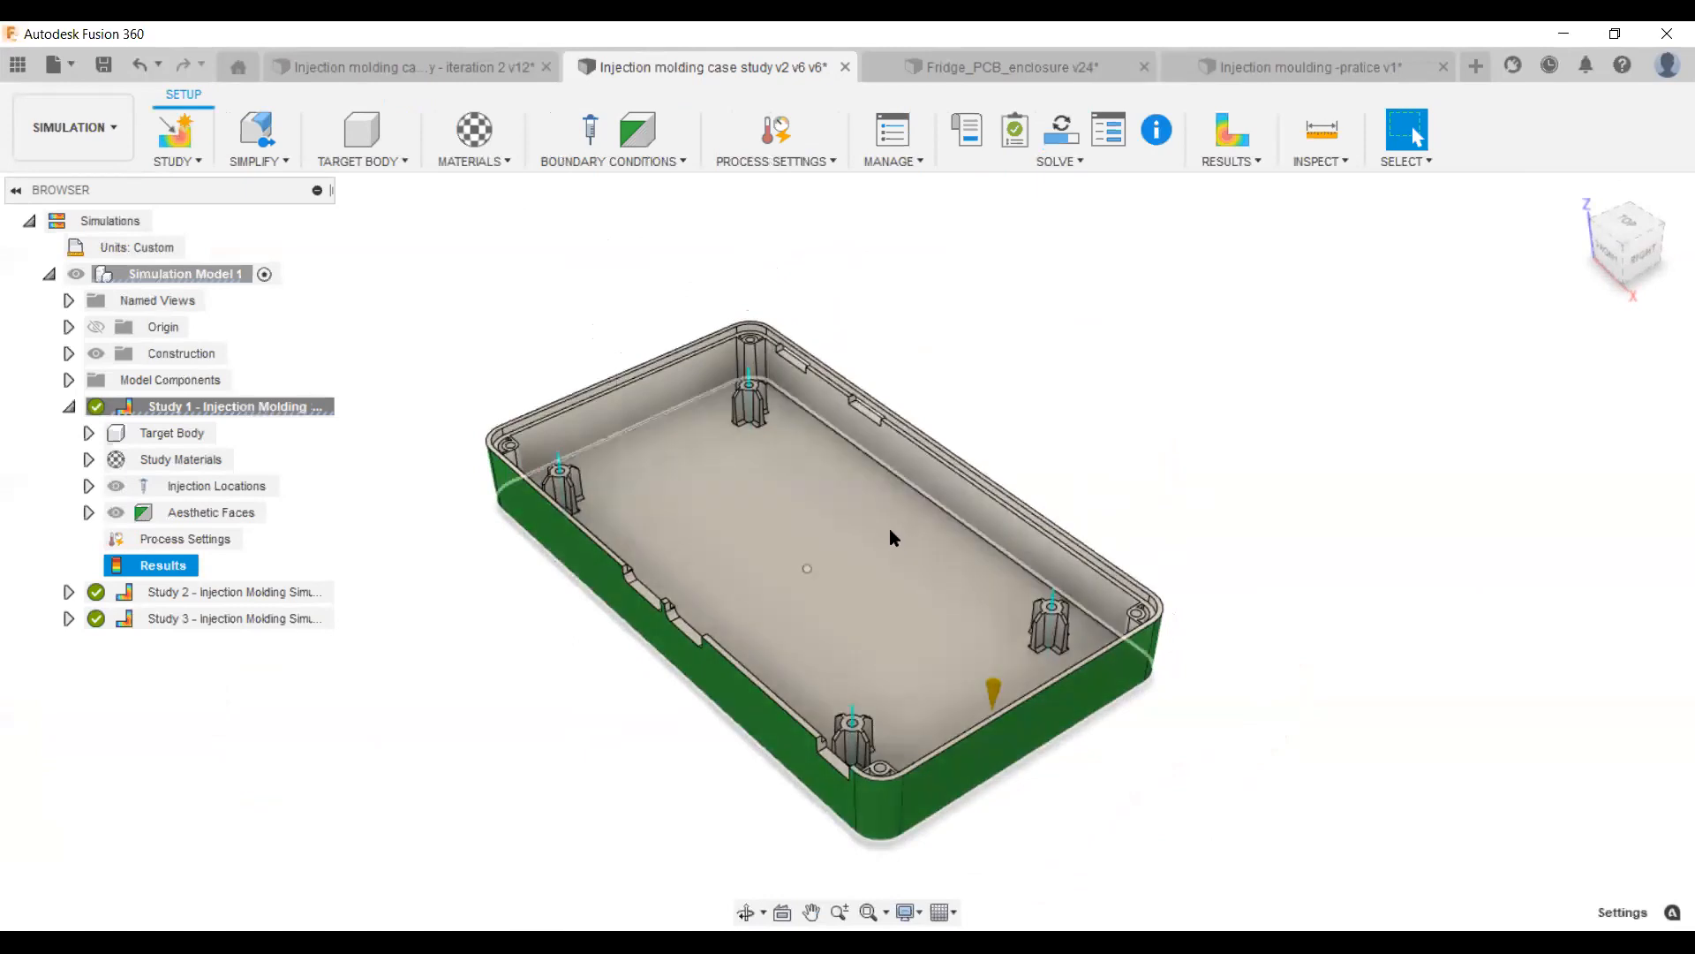
pyautogui.keyDown('shift'); pyautogui.moveTo(805, 510); pyautogui.dragTo(858, 550, button='middle'); pyautogui.keyUp('shift')
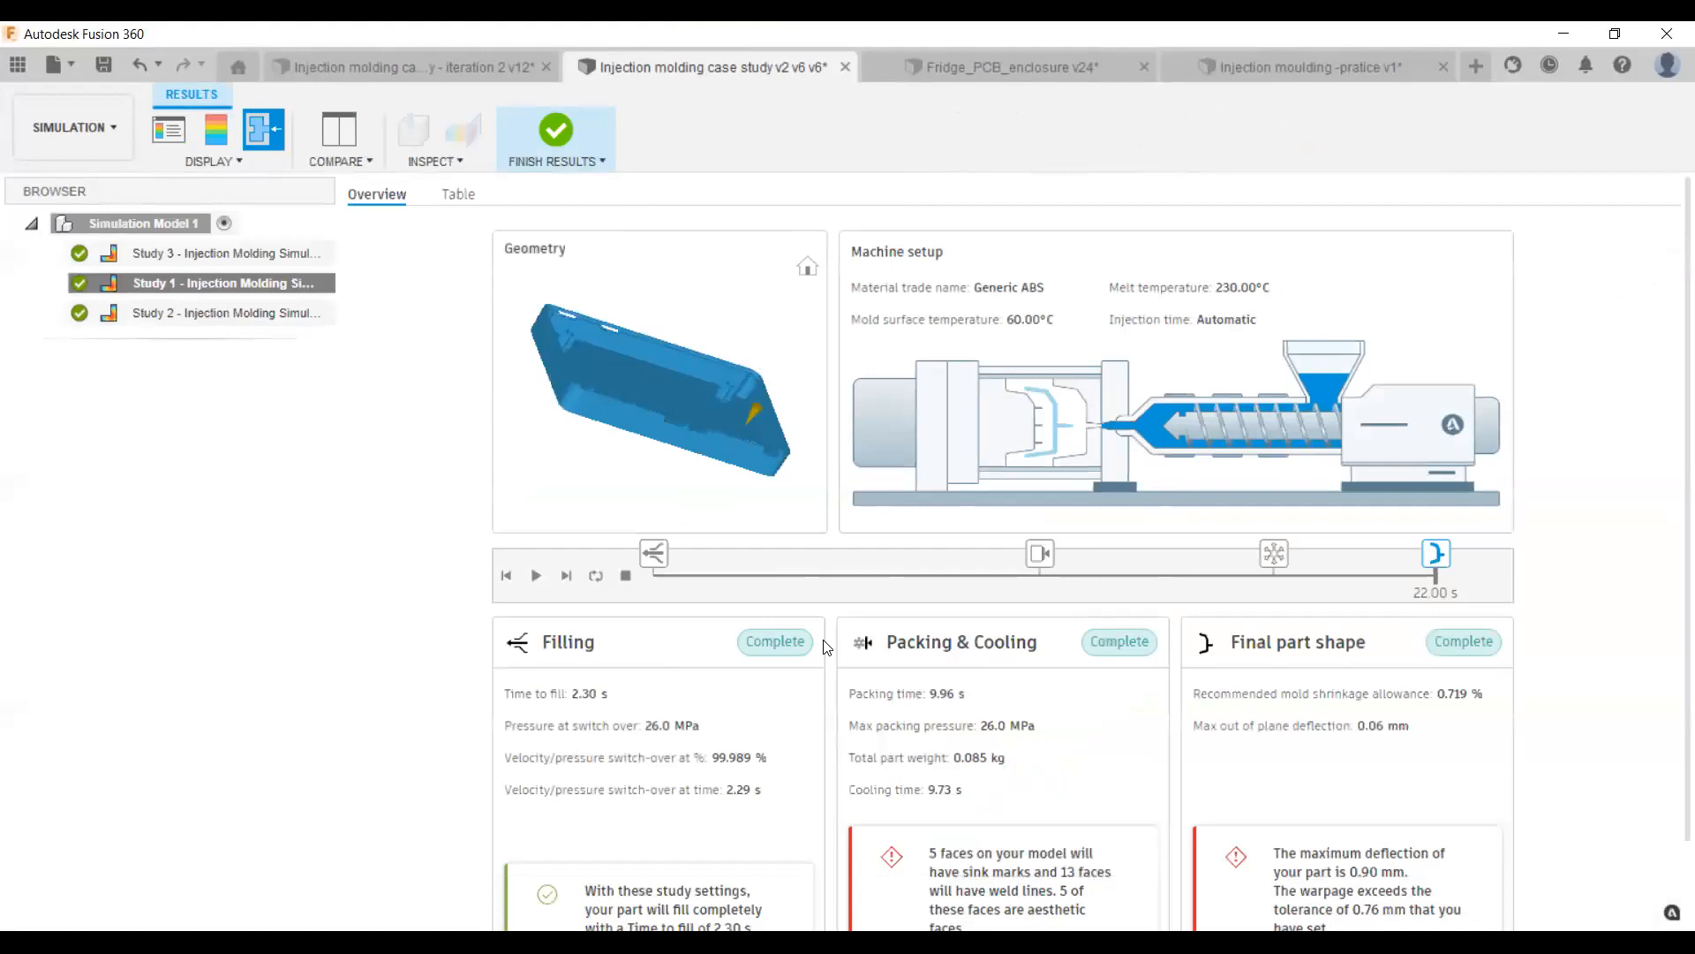
pyautogui.scroll(-1, 825, 647)
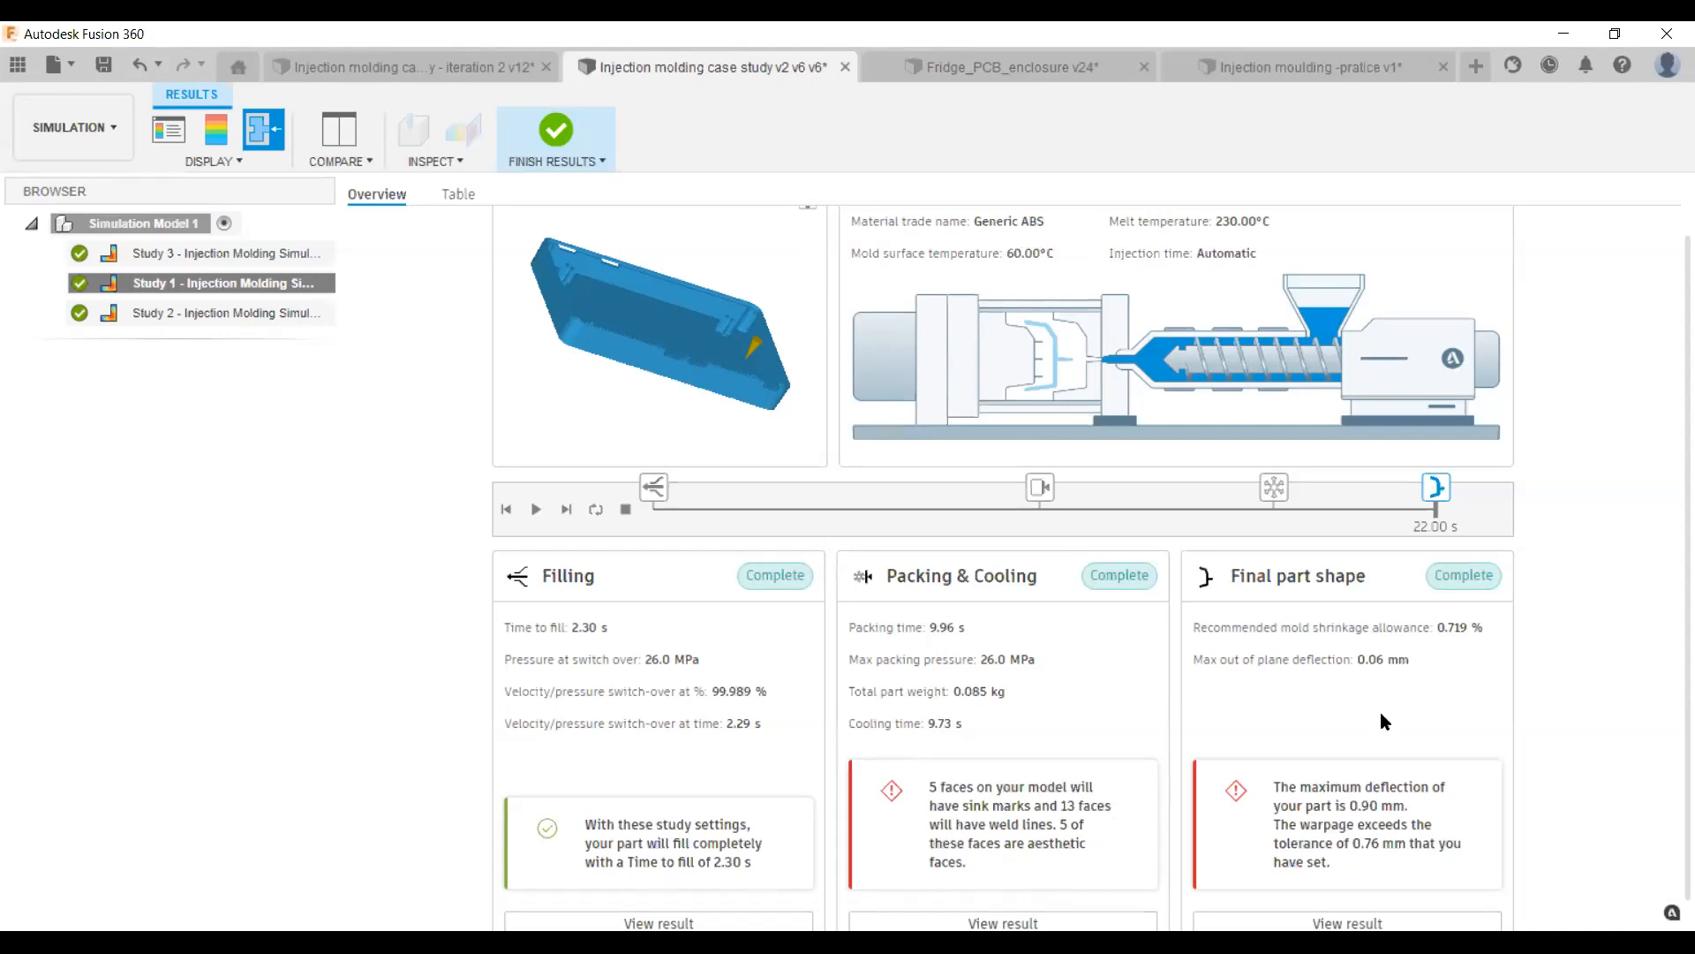
# Look at the guided results and molding process displays of Study 1, finishing on the guided Fill result.
pyautogui.click(169, 130)
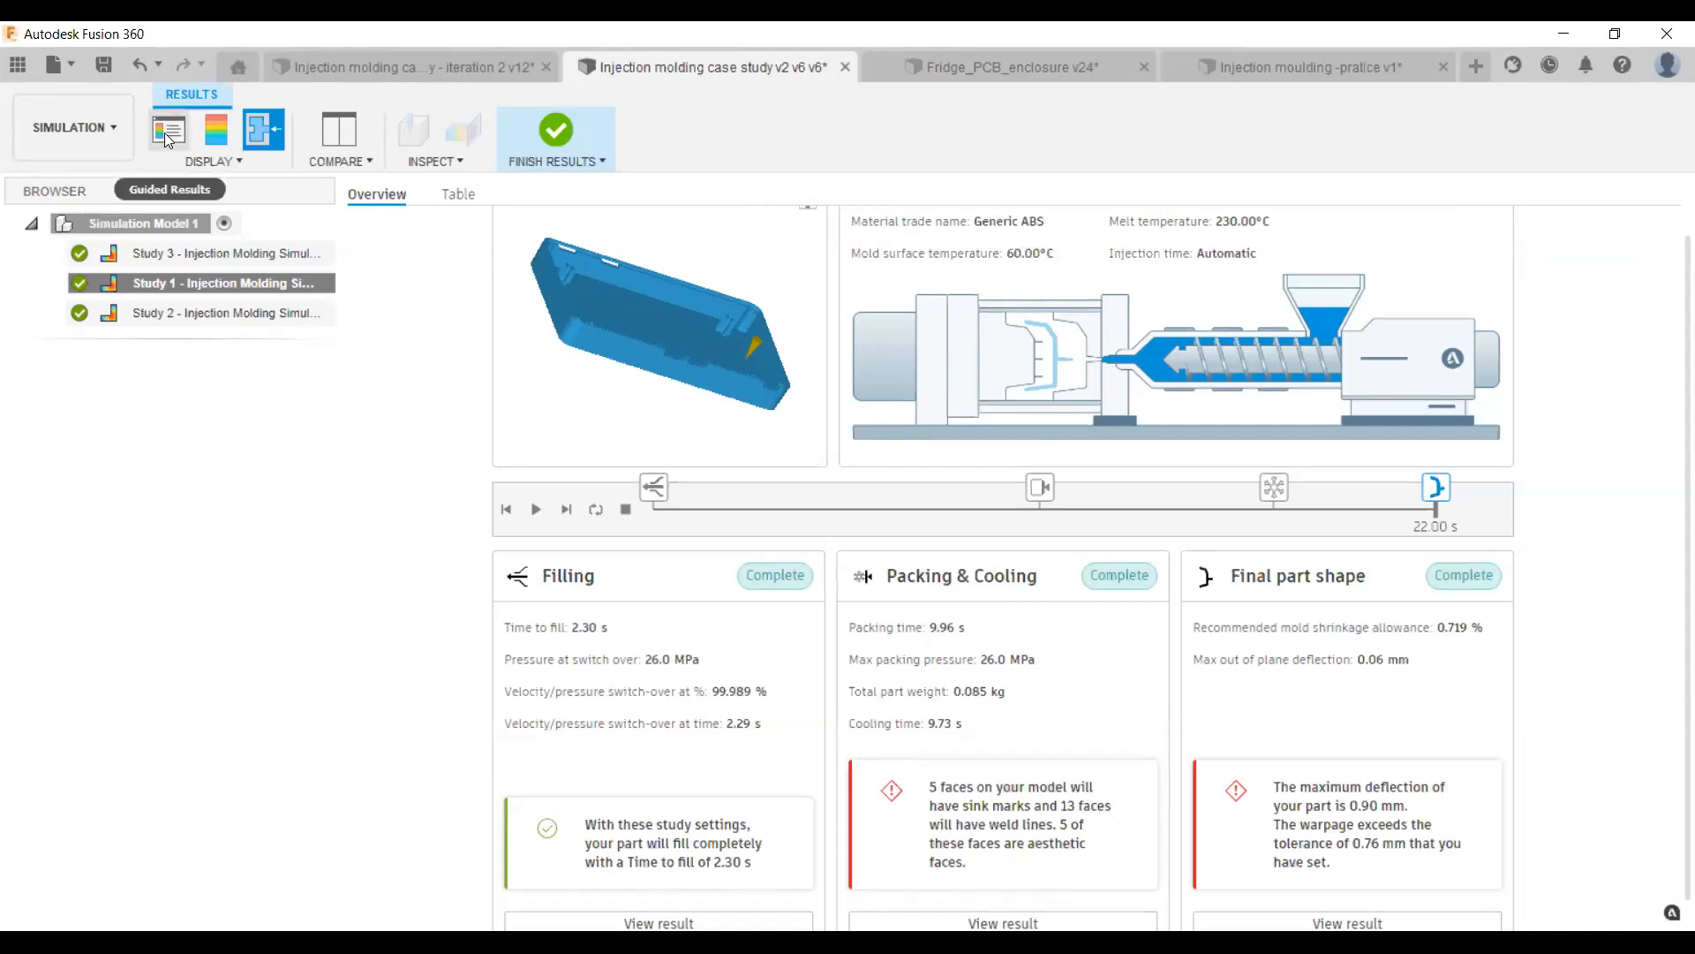
pyautogui.click(228, 134)
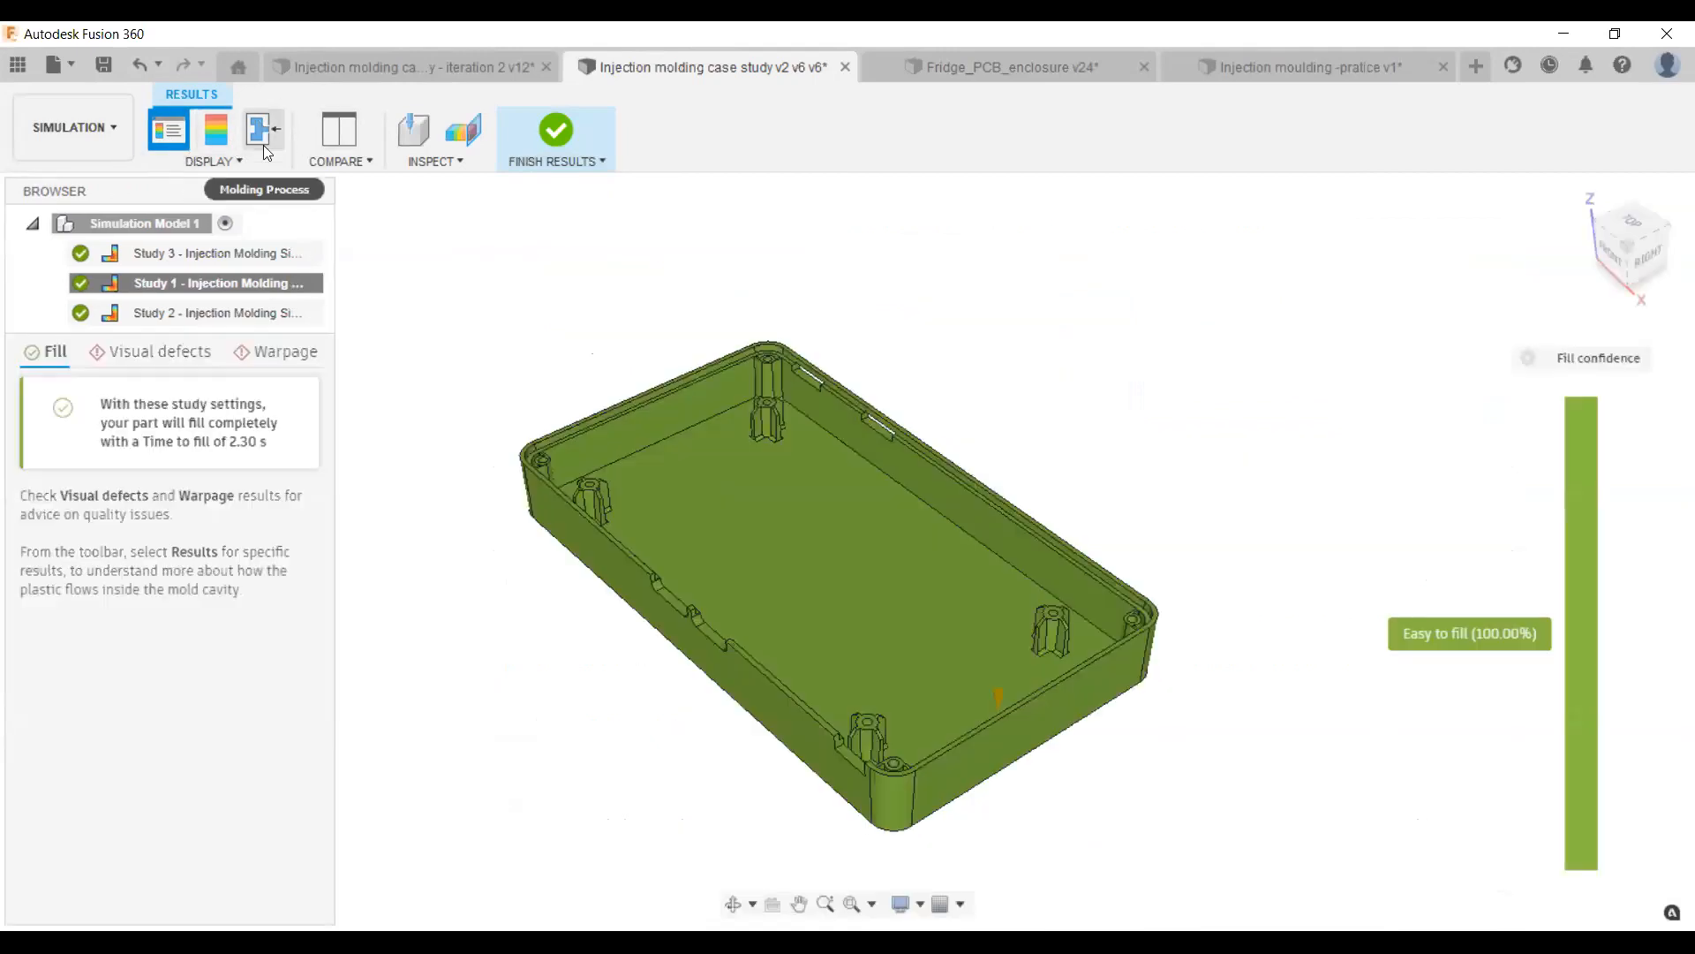
pyautogui.click(276, 115)
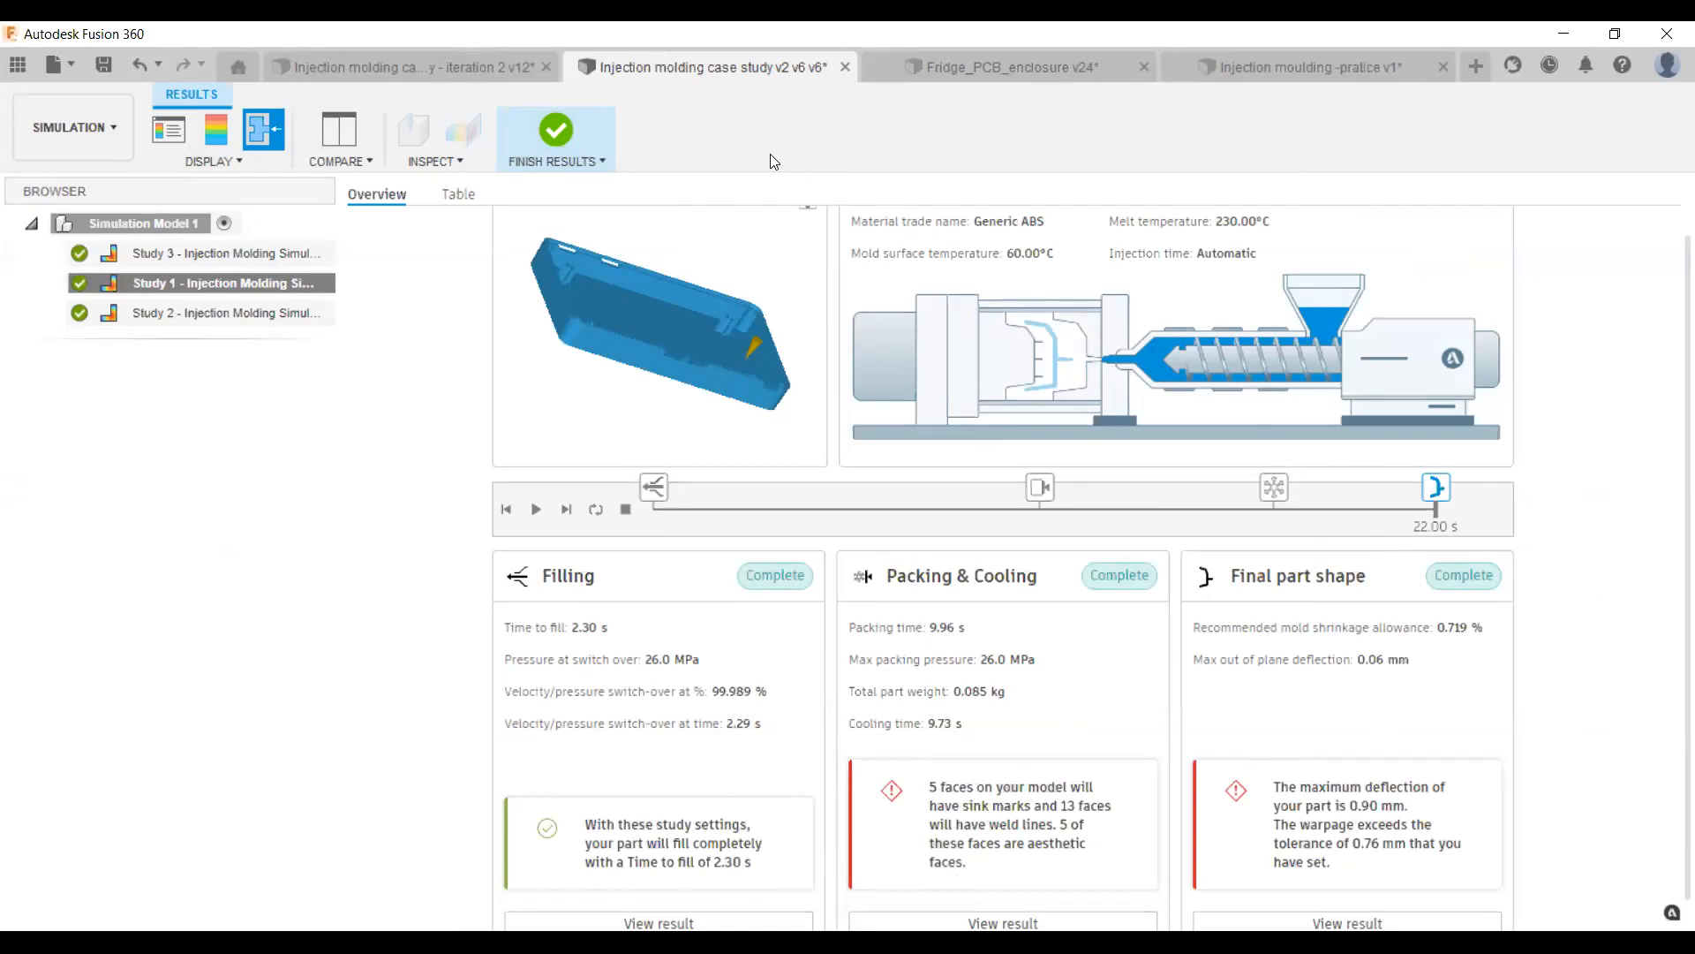
pyautogui.click(481, 68)
pyautogui.click(156, 139)
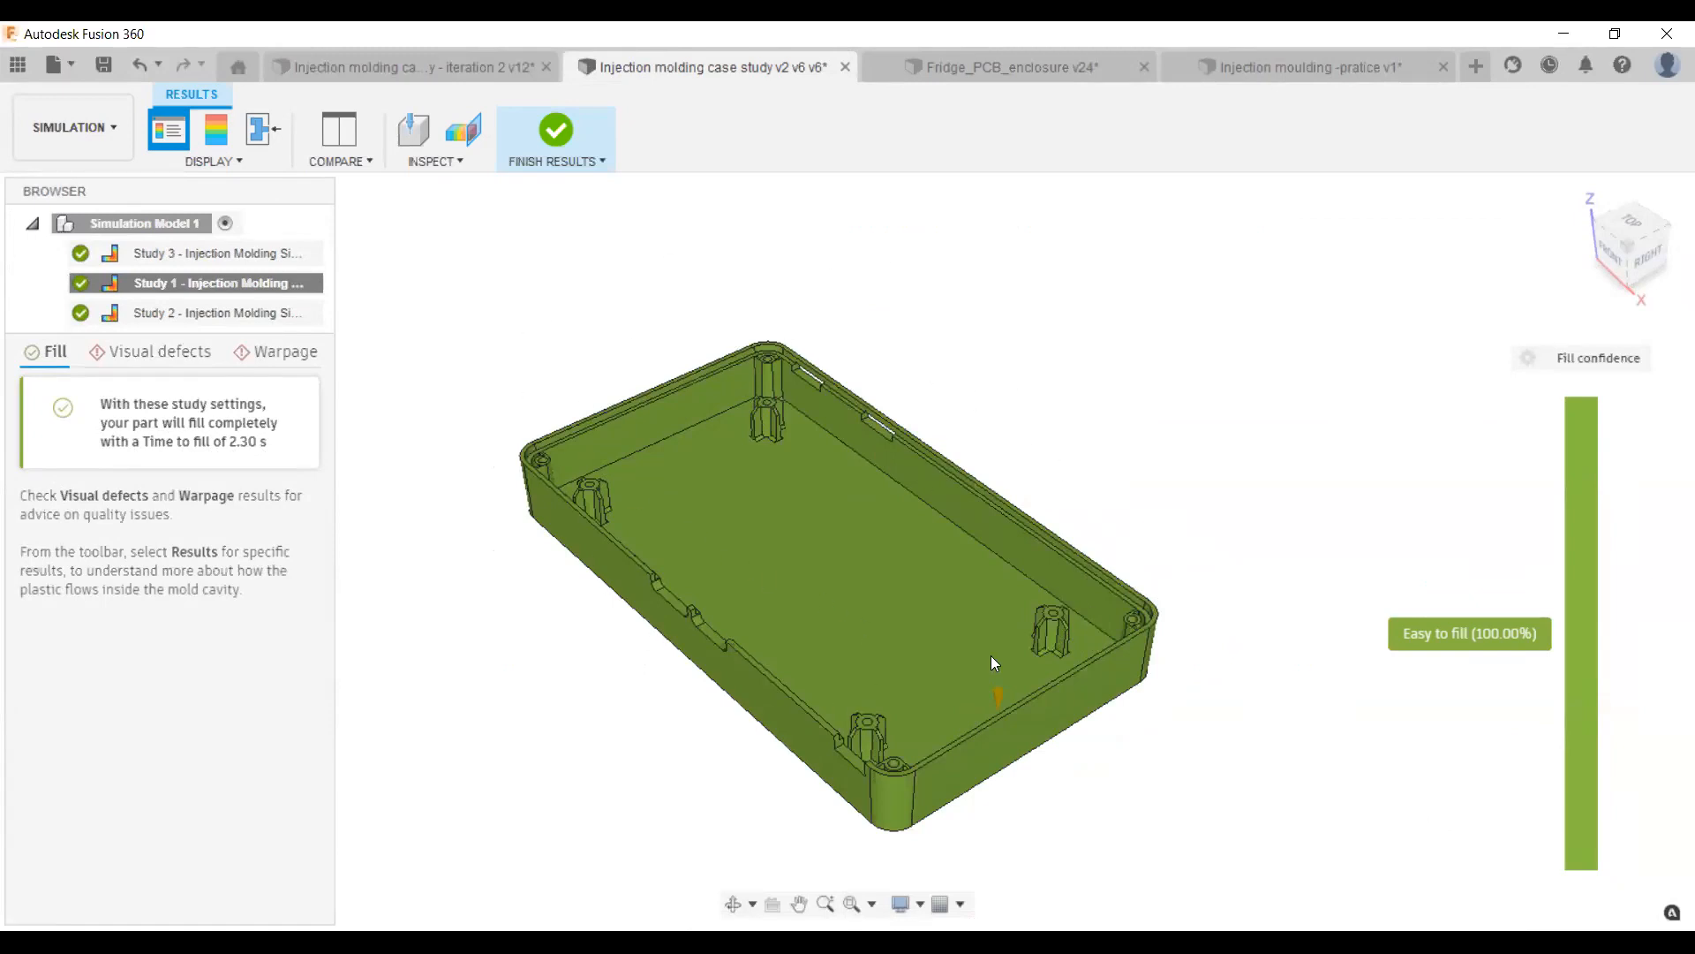
# Show the visual defects filtered to aesthetic faces and inspect the sink marks around the enclosure from several sides.
pyautogui.click(181, 369)
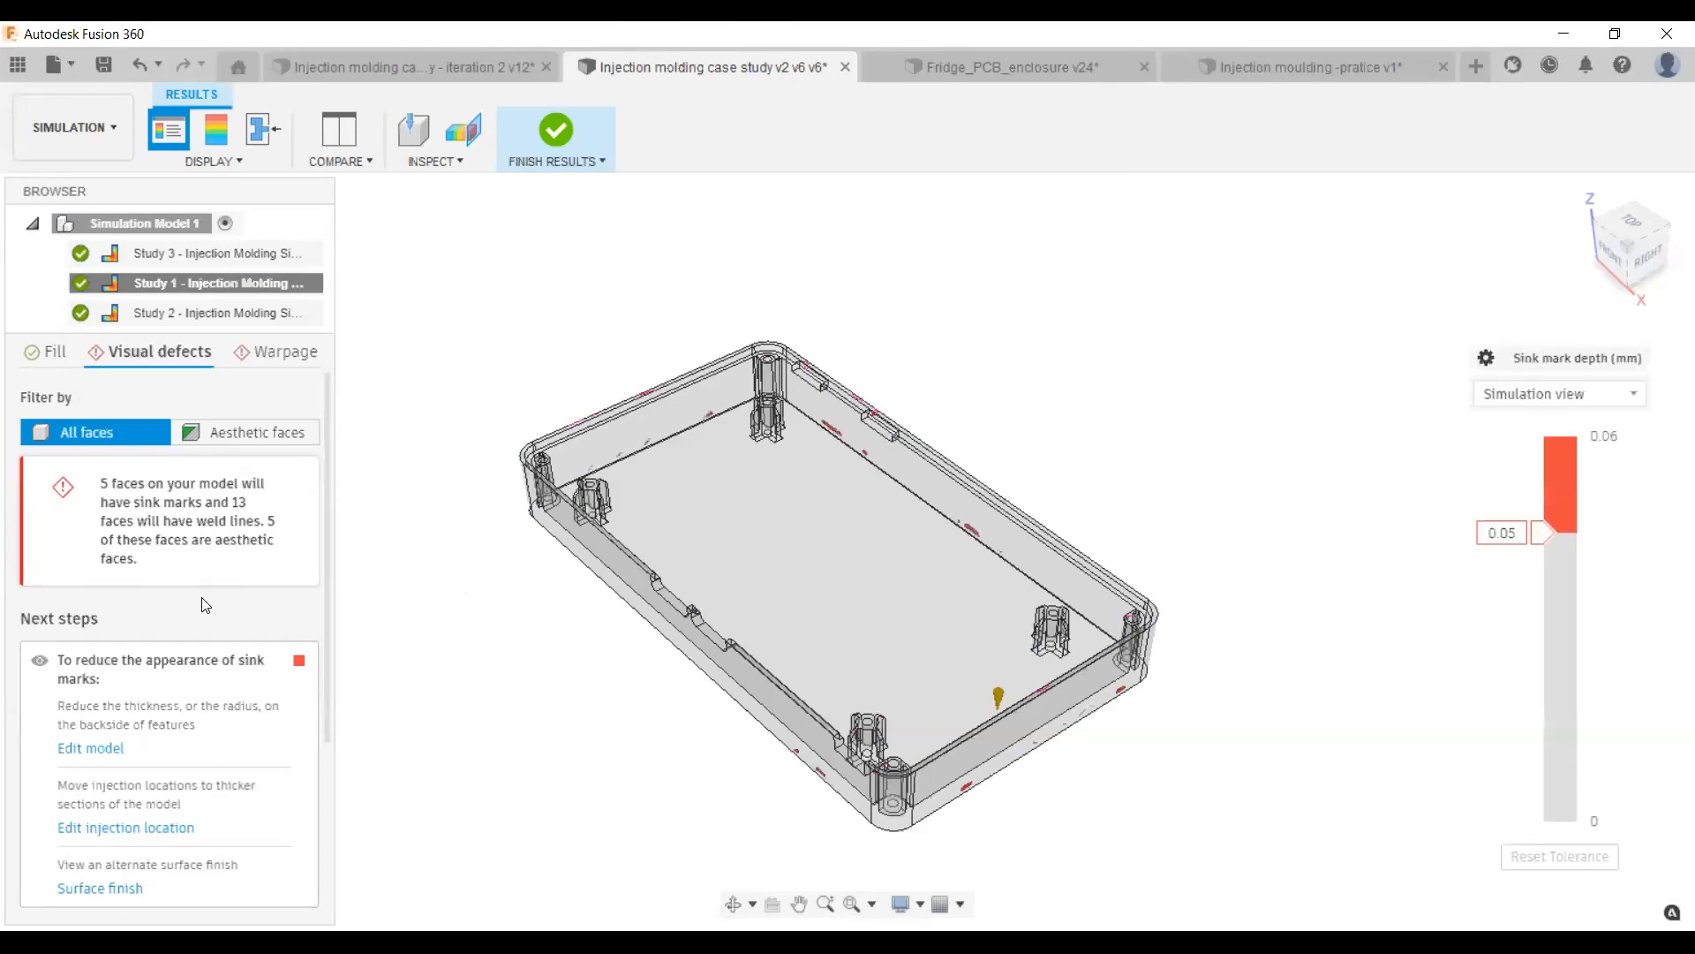
pyautogui.moveTo(241, 443)
pyautogui.click(207, 441)
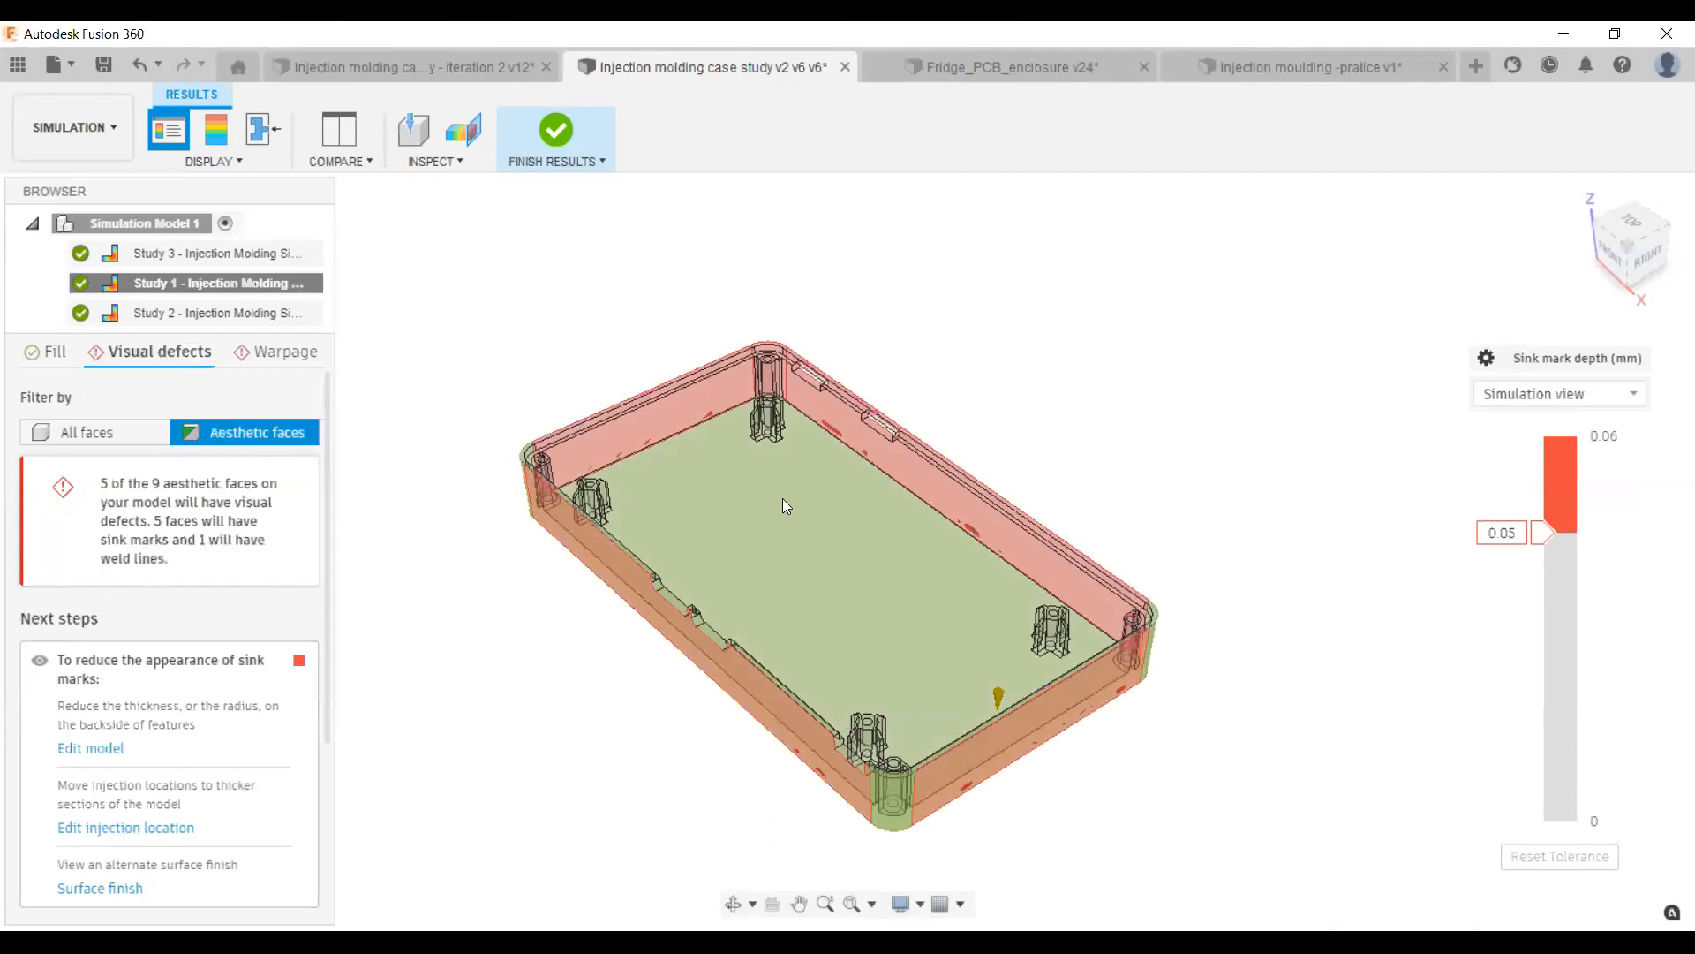
pyautogui.scroll(2, 885, 705)
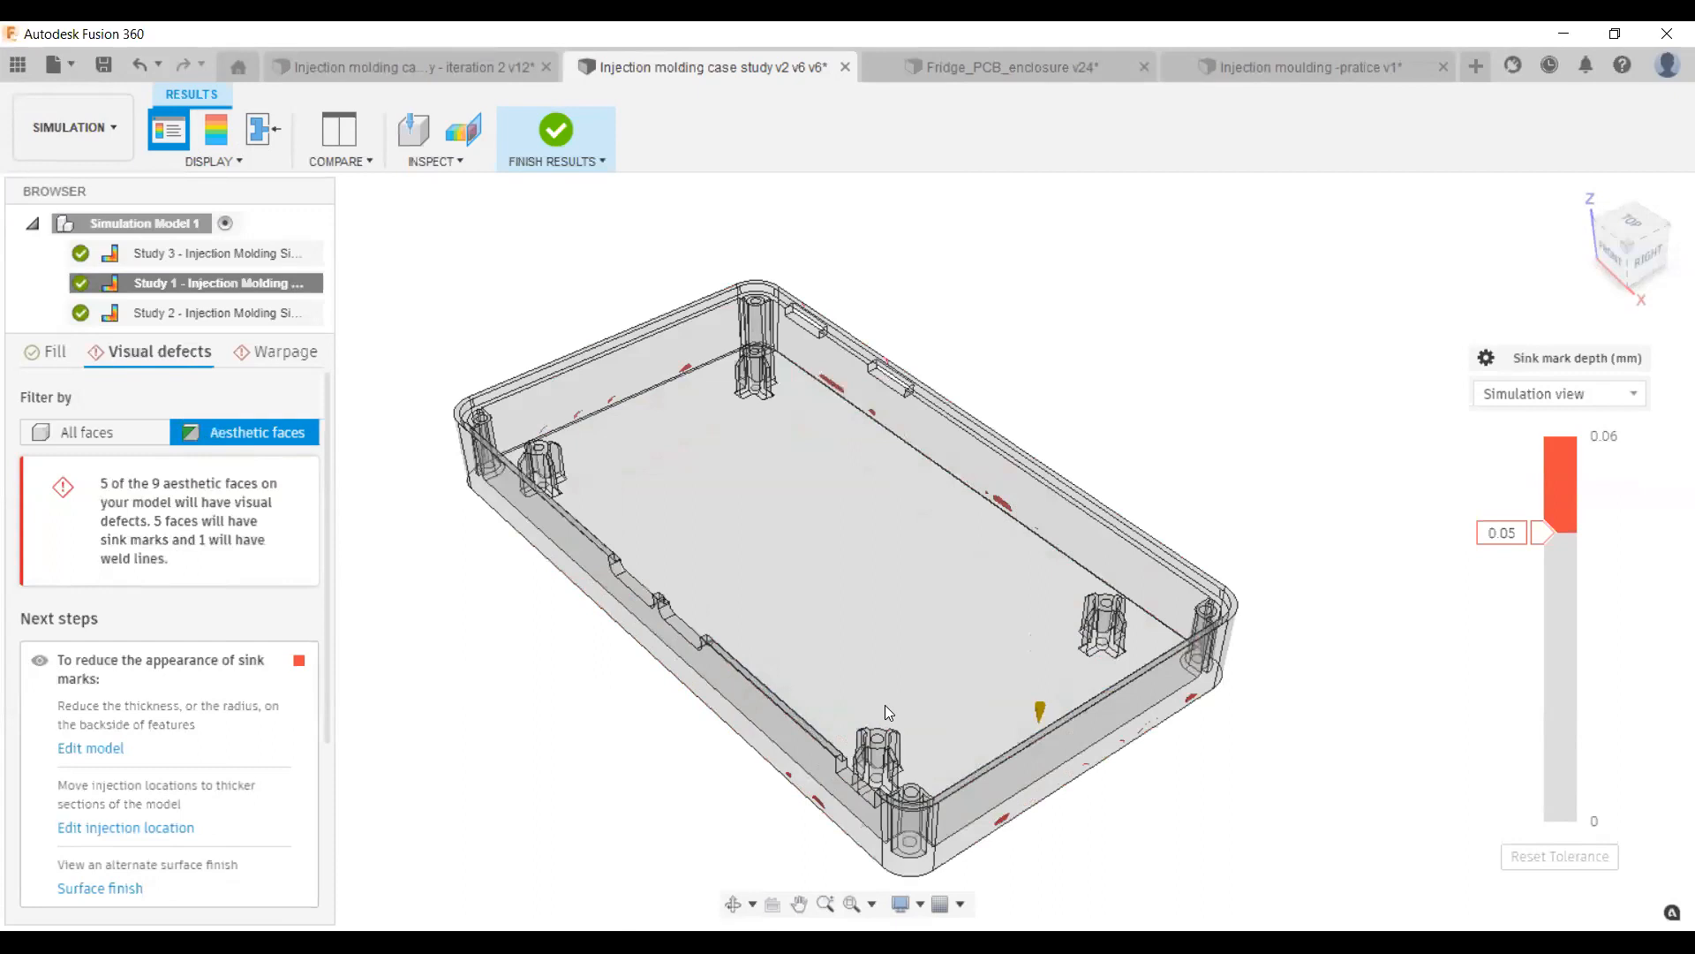
pyautogui.scroll(2, 849, 517)
pyautogui.scroll(-3, 823, 484)
pyautogui.keyDown('shift'); pyautogui.moveTo(823, 484); pyautogui.dragTo(753, 456, button='middle'); pyautogui.keyUp('shift')
pyautogui.scroll(4, 1014, 496)
pyautogui.scroll(-3, 1013, 496)
pyautogui.keyDown('shift'); pyautogui.moveTo(798, 660); pyautogui.dragTo(760, 552, button='middle'); pyautogui.keyUp('shift')
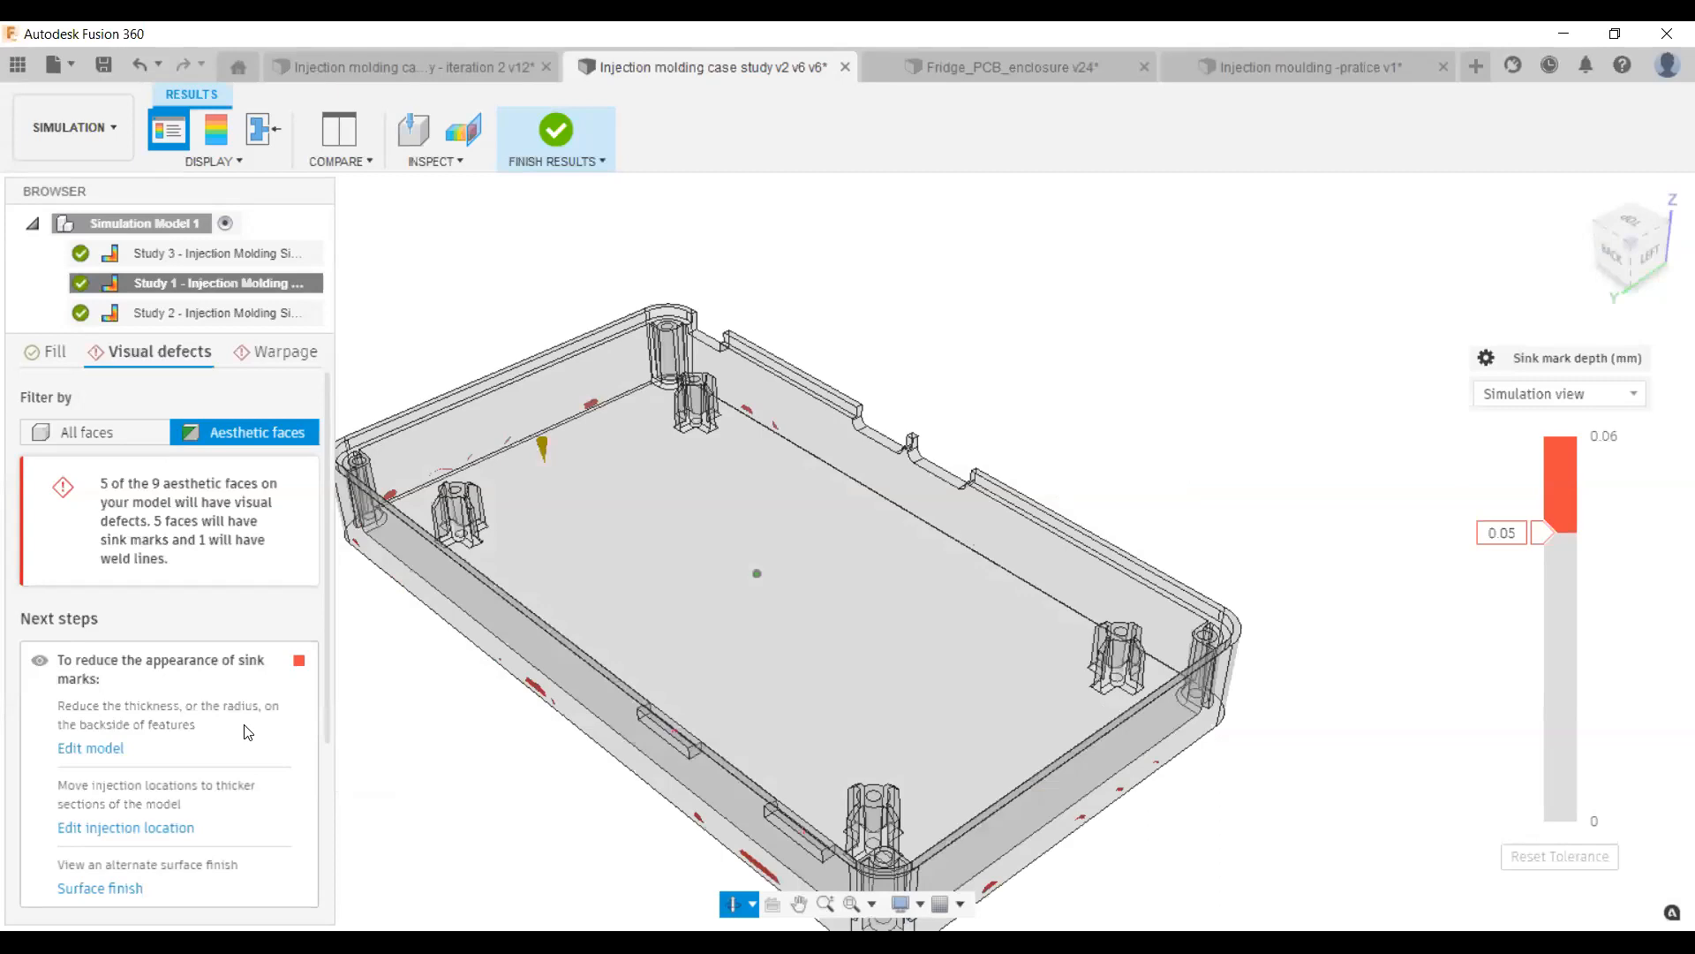
# Read the suggested next steps for reducing sink marks and altering weld lines while viewing the affected faces.
pyautogui.scroll(-1, 136, 690)
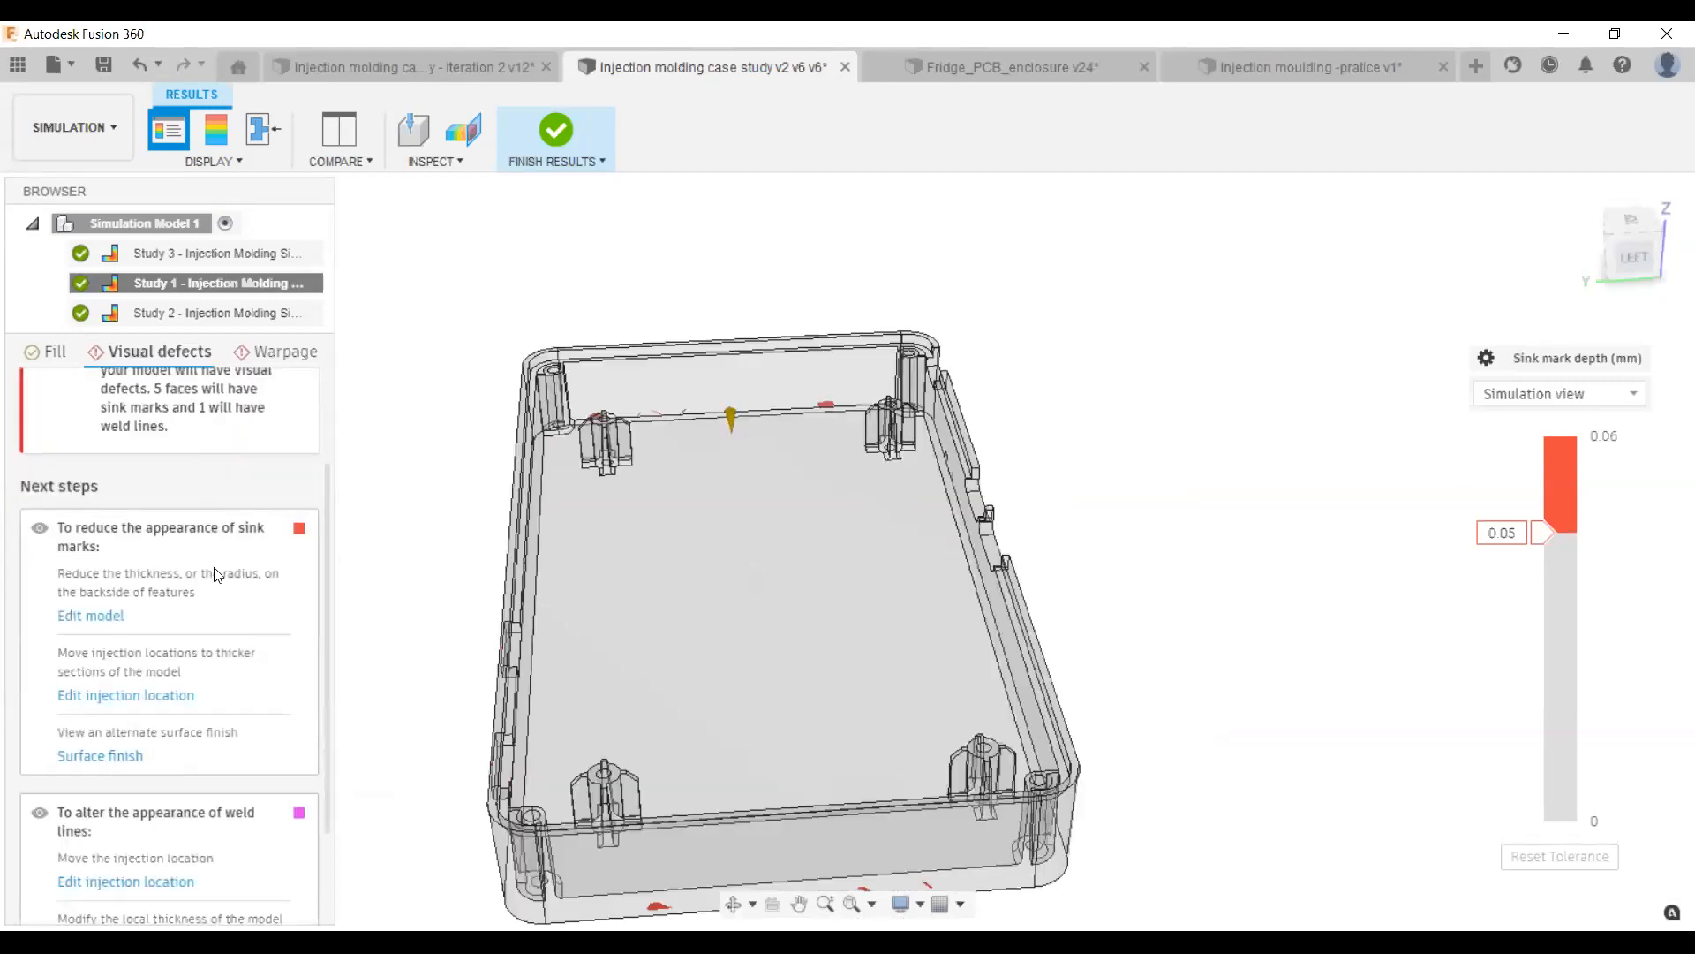
pyautogui.scroll(1, 240, 437)
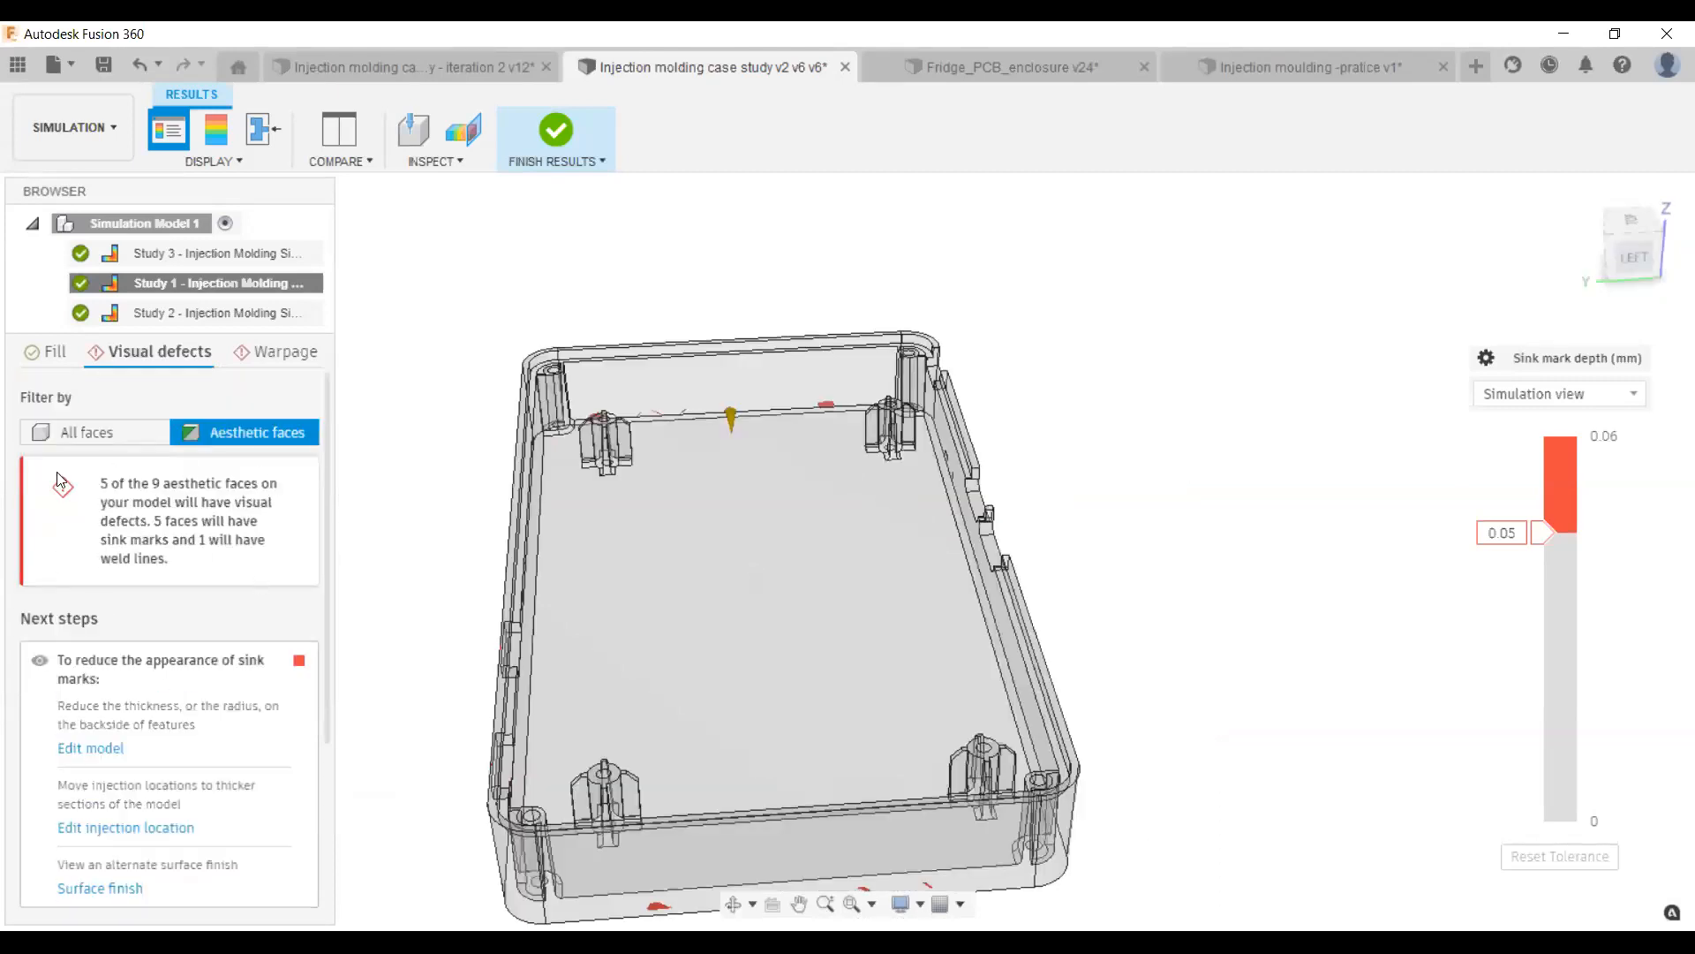
pyautogui.scroll(-1, 180, 554)
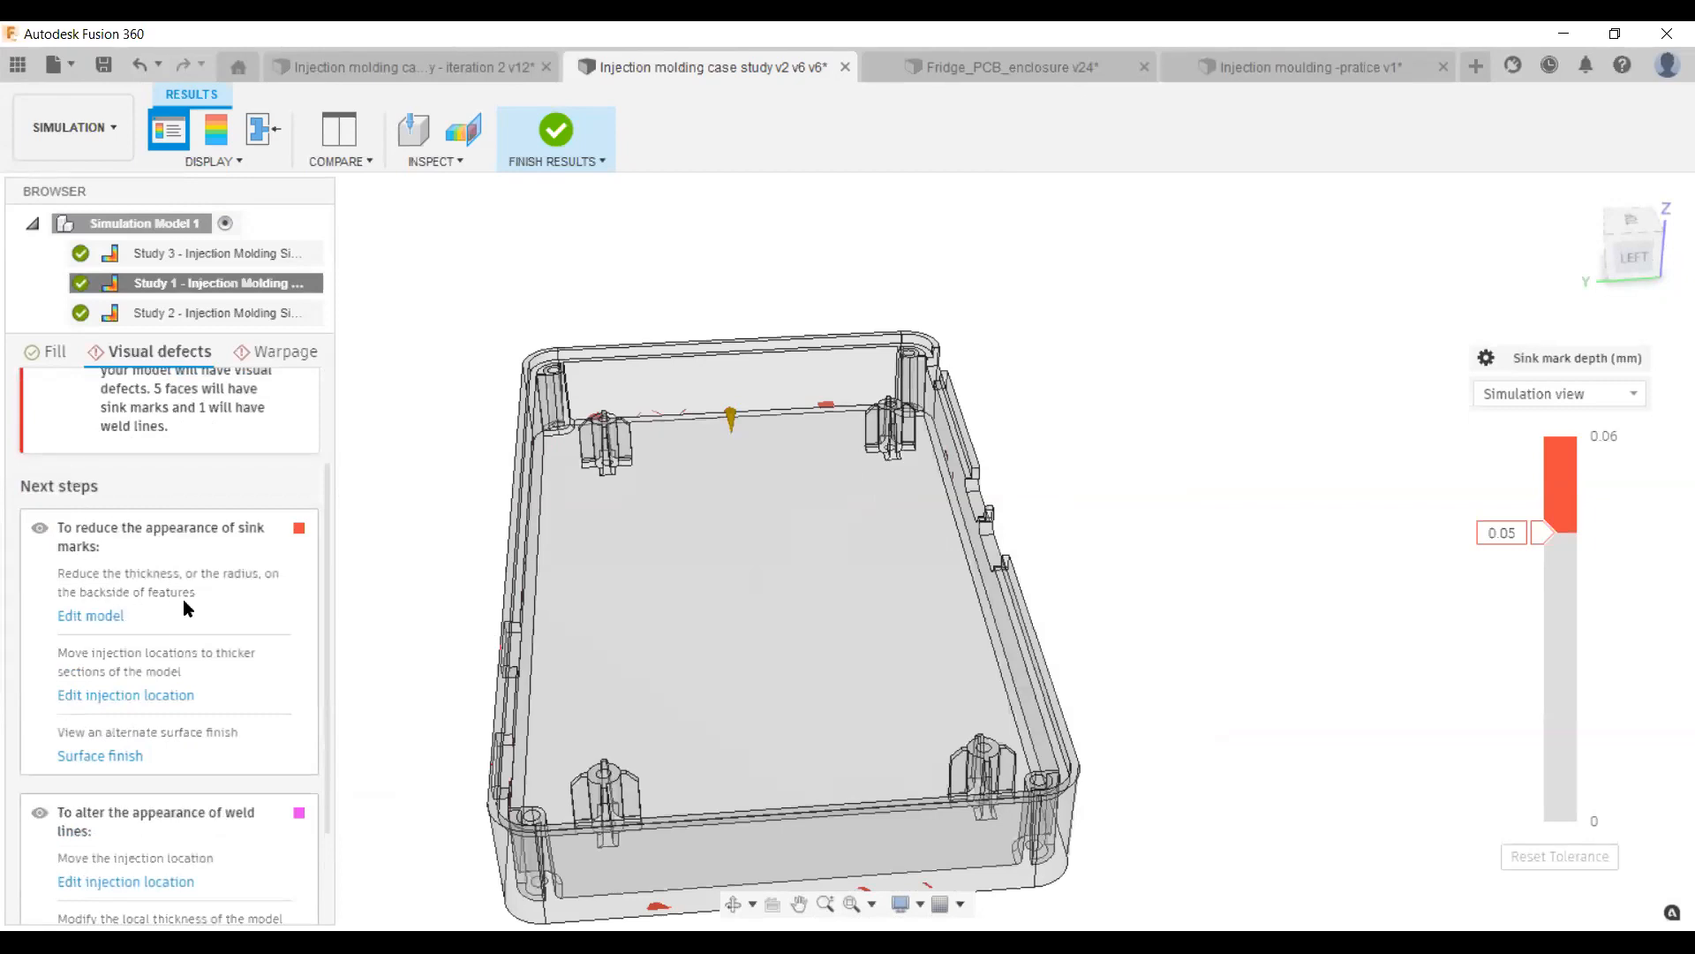
pyautogui.scroll(-3, 957, 395)
pyautogui.keyDown('shift'); pyautogui.moveTo(716, 568); pyautogui.dragTo(978, 447, button='middle'); pyautogui.keyUp('shift')
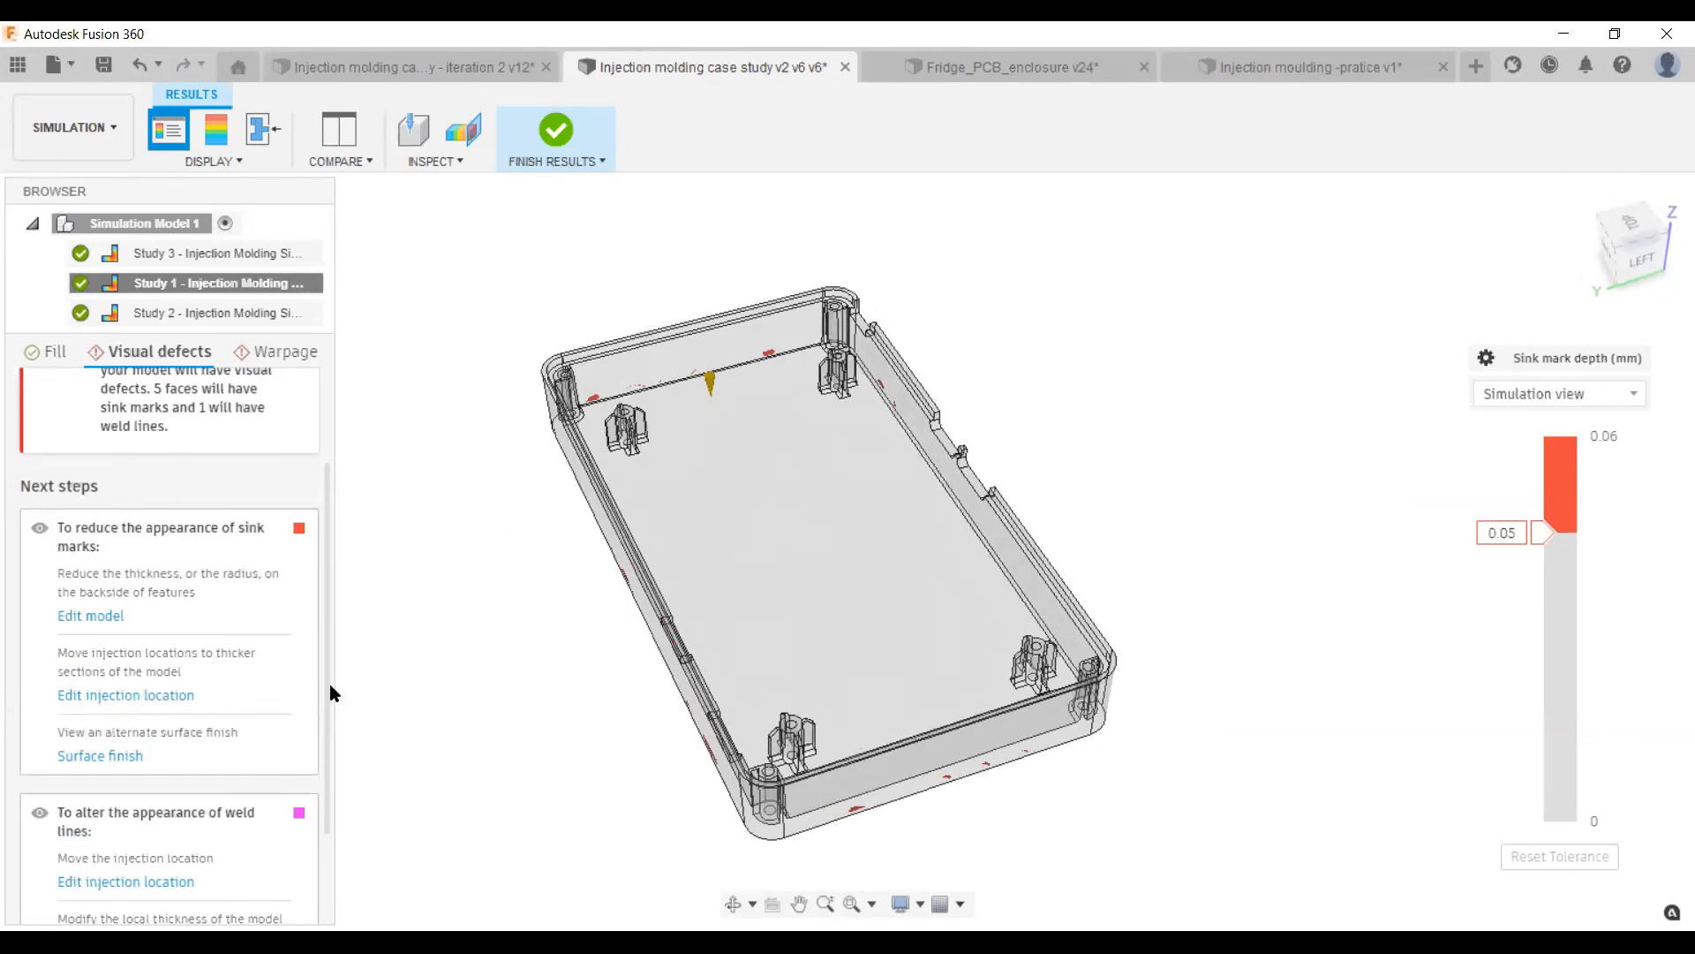
pyautogui.scroll(-1, 237, 733)
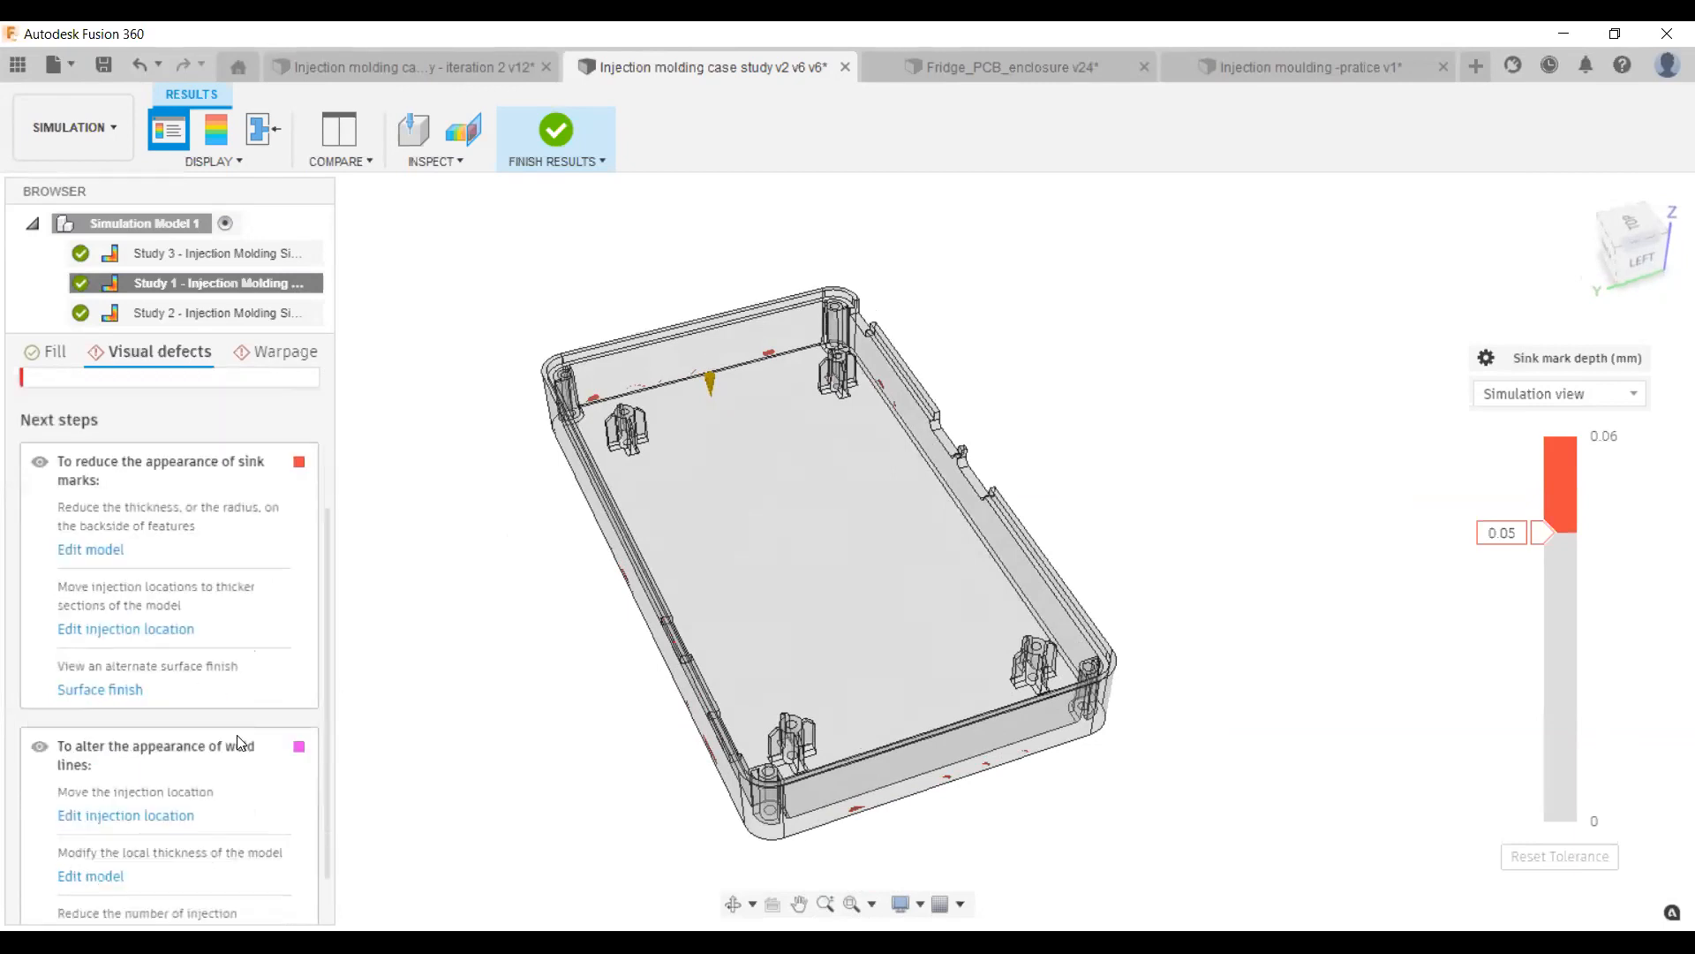
pyautogui.scroll(-1, 212, 734)
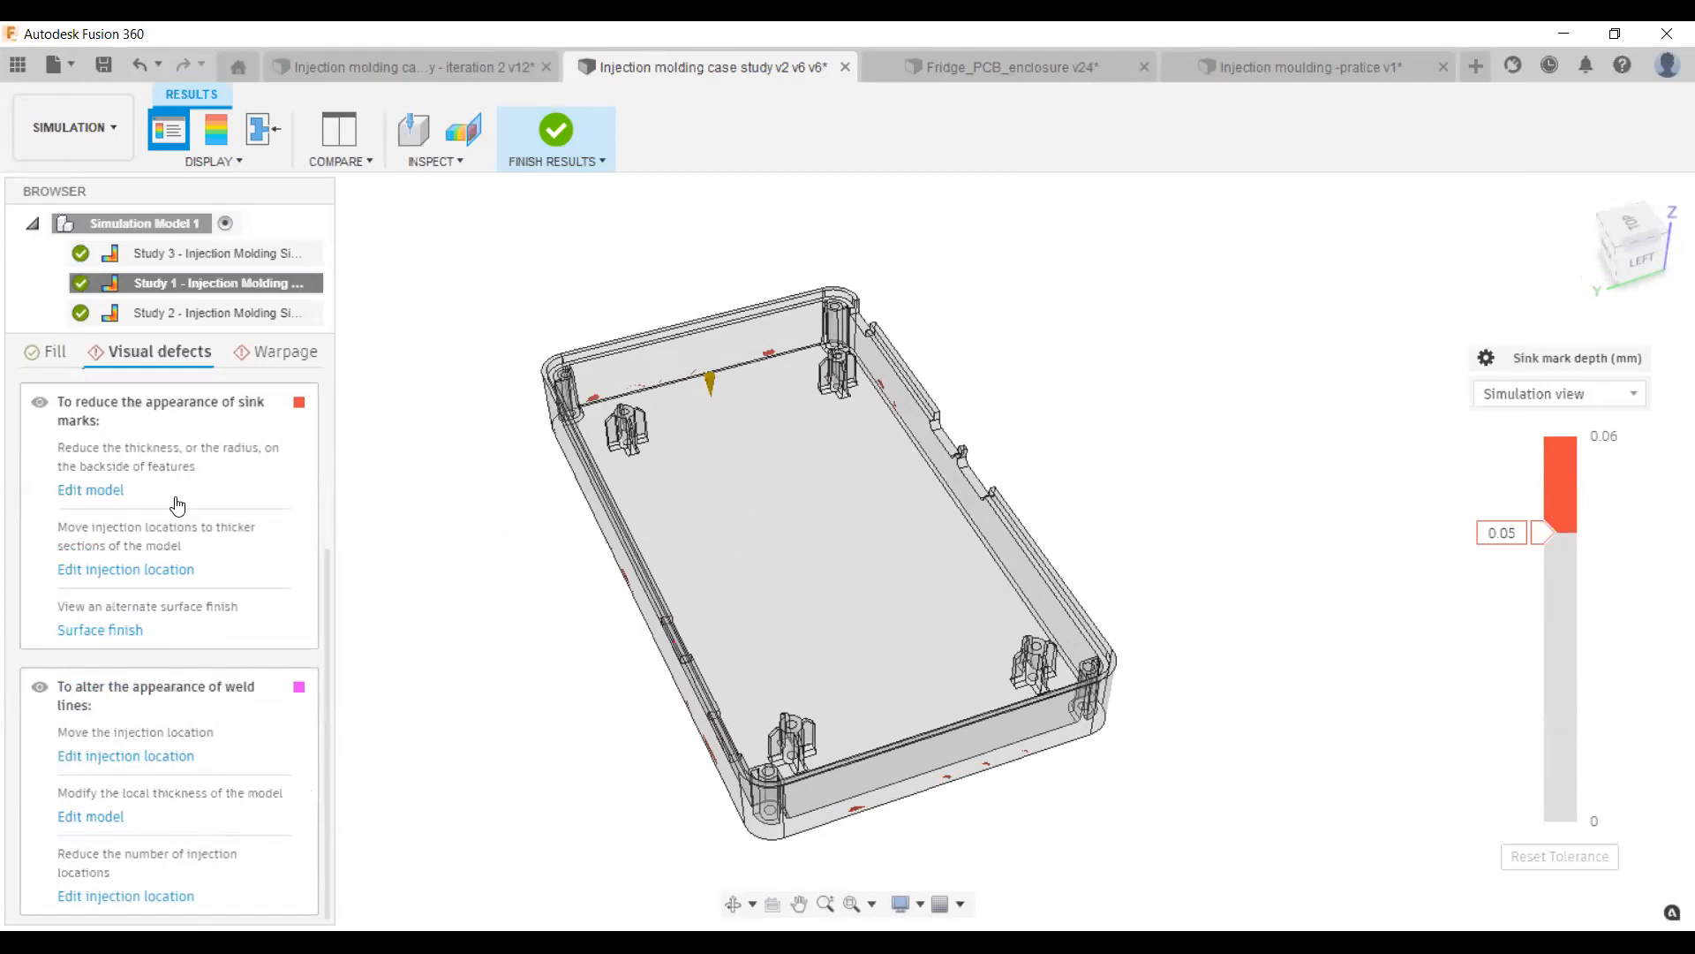
pyautogui.scroll(3, 177, 504)
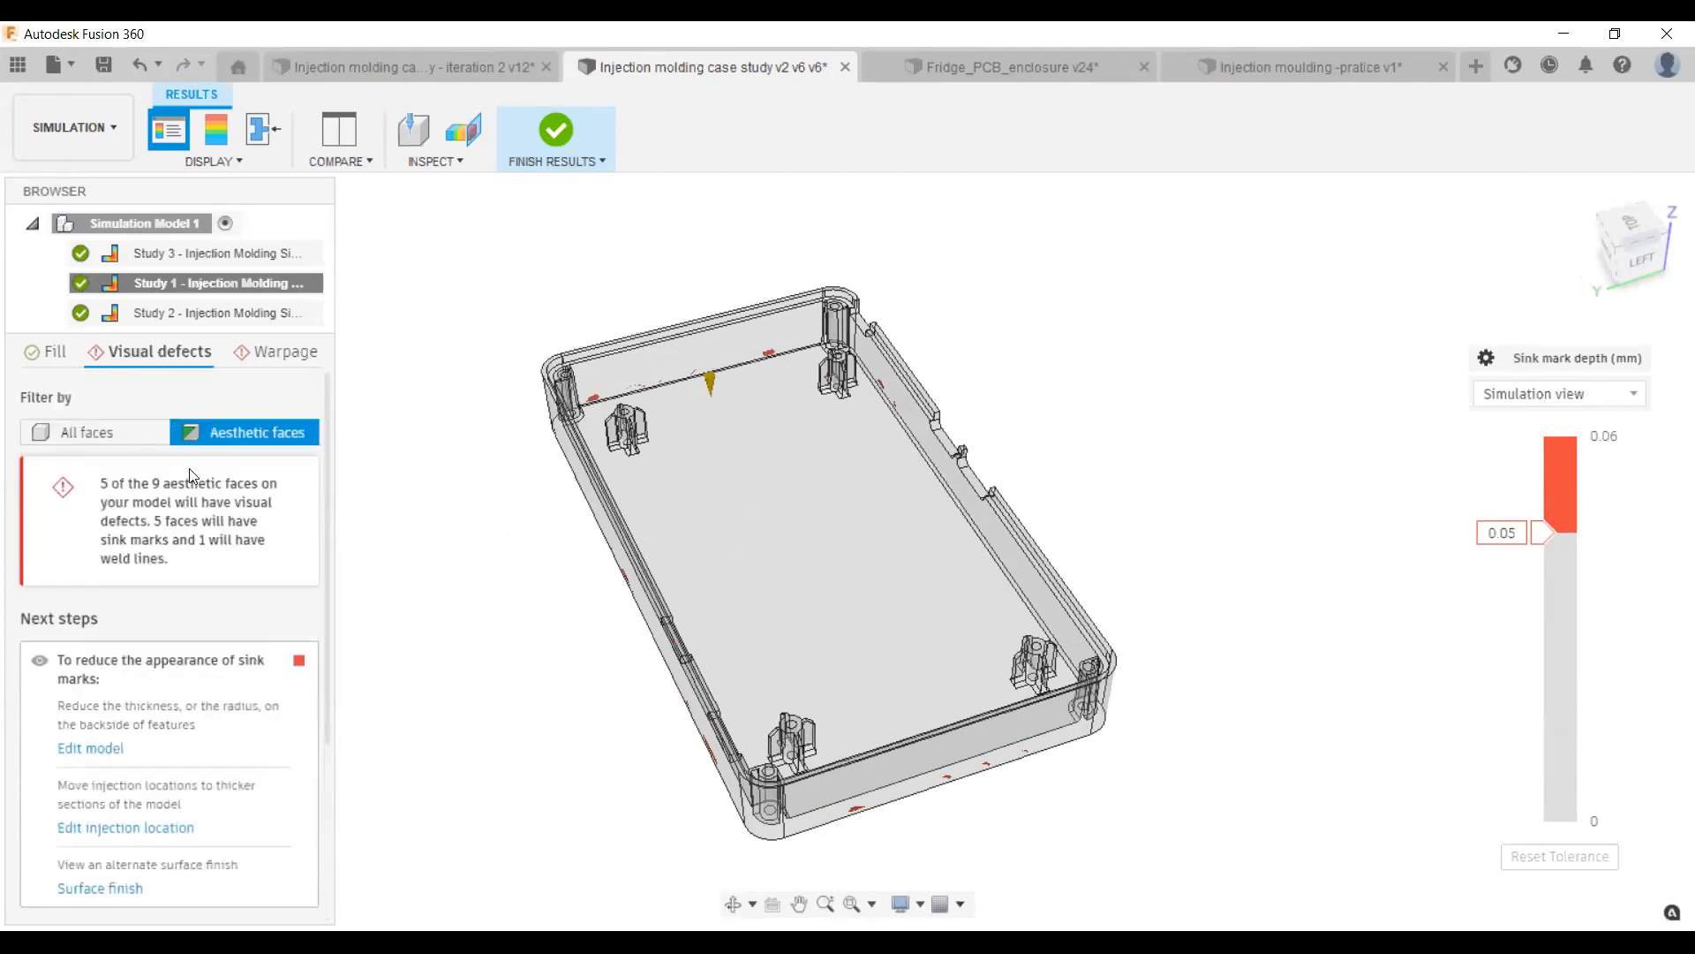
# Show the Warpage guided result for Study 1 and view the enclosure in its home orientation.
pyautogui.click(267, 363)
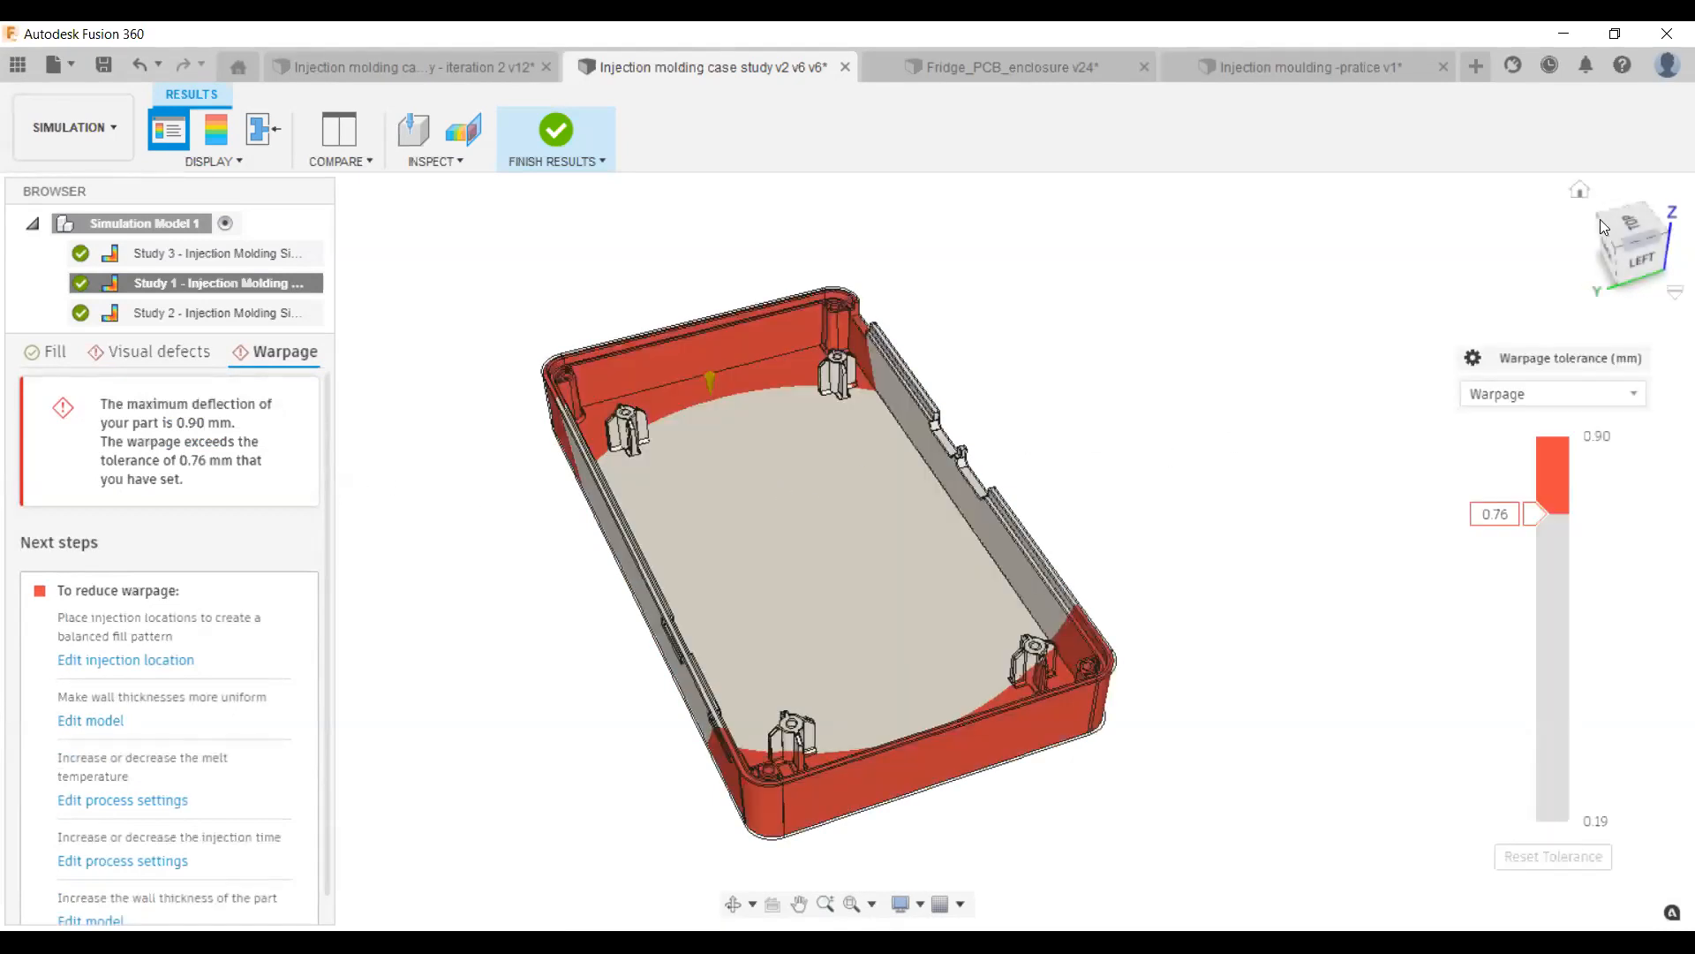
pyautogui.click(1582, 193)
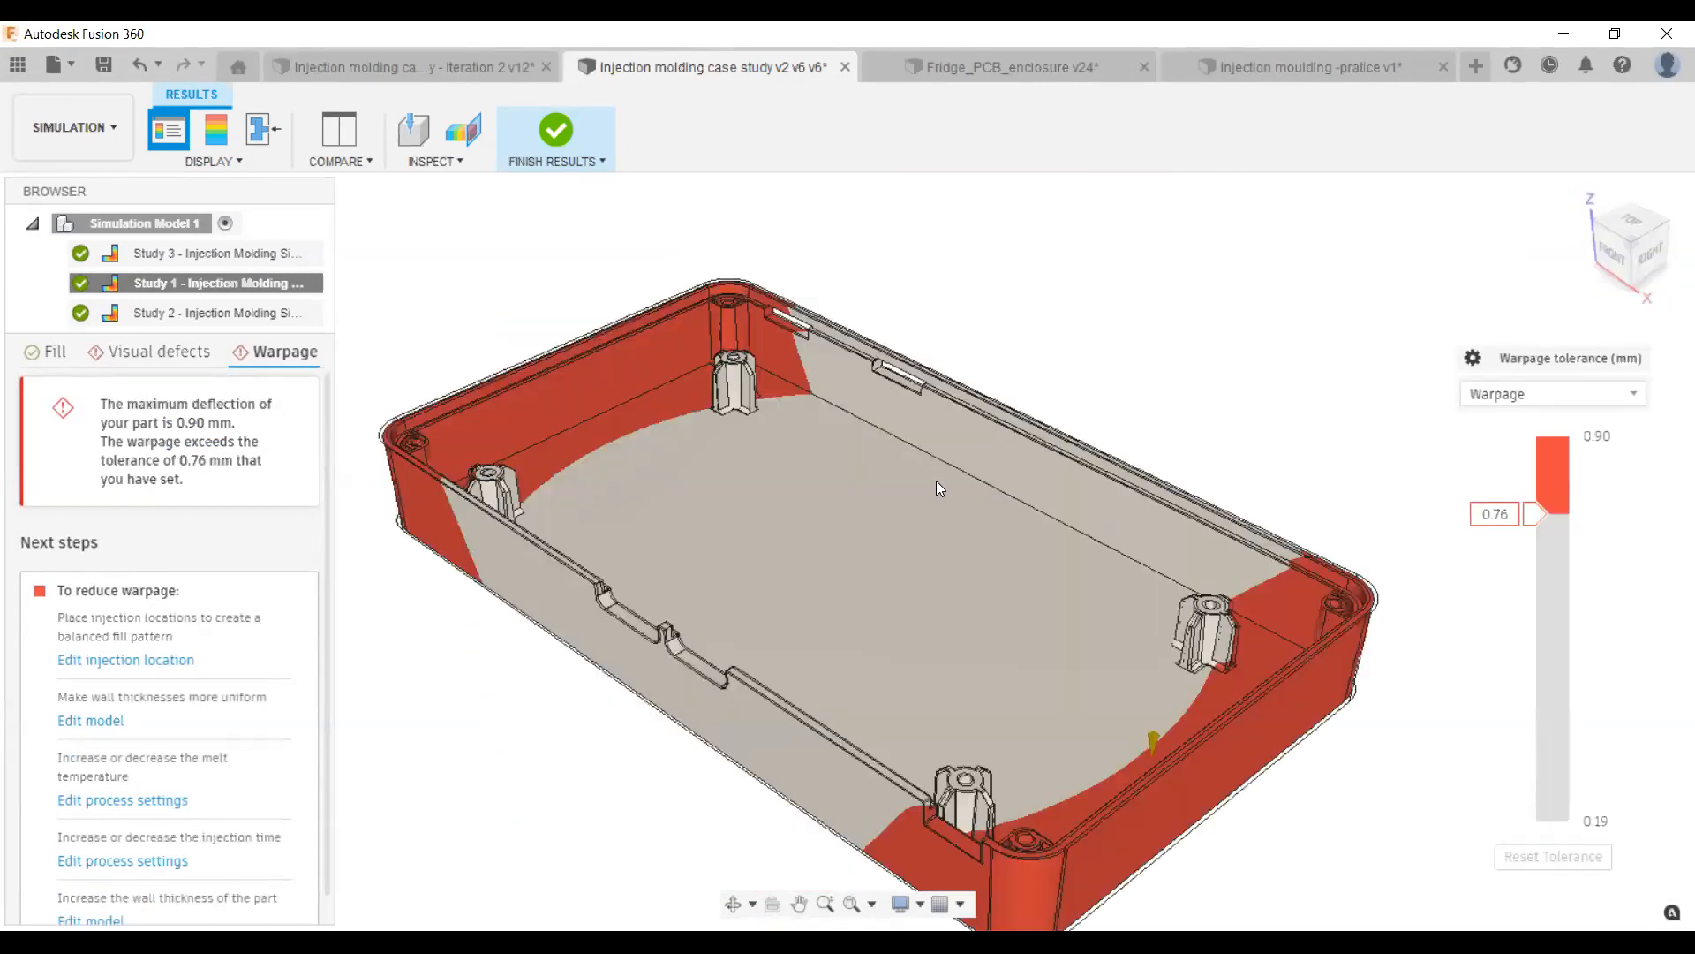
# Inspect the Study 1 warpage deflection against the undeformed outline from the front, close up at the corner, and in the home orientation.
pyautogui.keyDown('shift'); pyautogui.moveTo(1016, 545); pyautogui.dragTo(1090, 491, button='middle'); pyautogui.keyUp('shift')
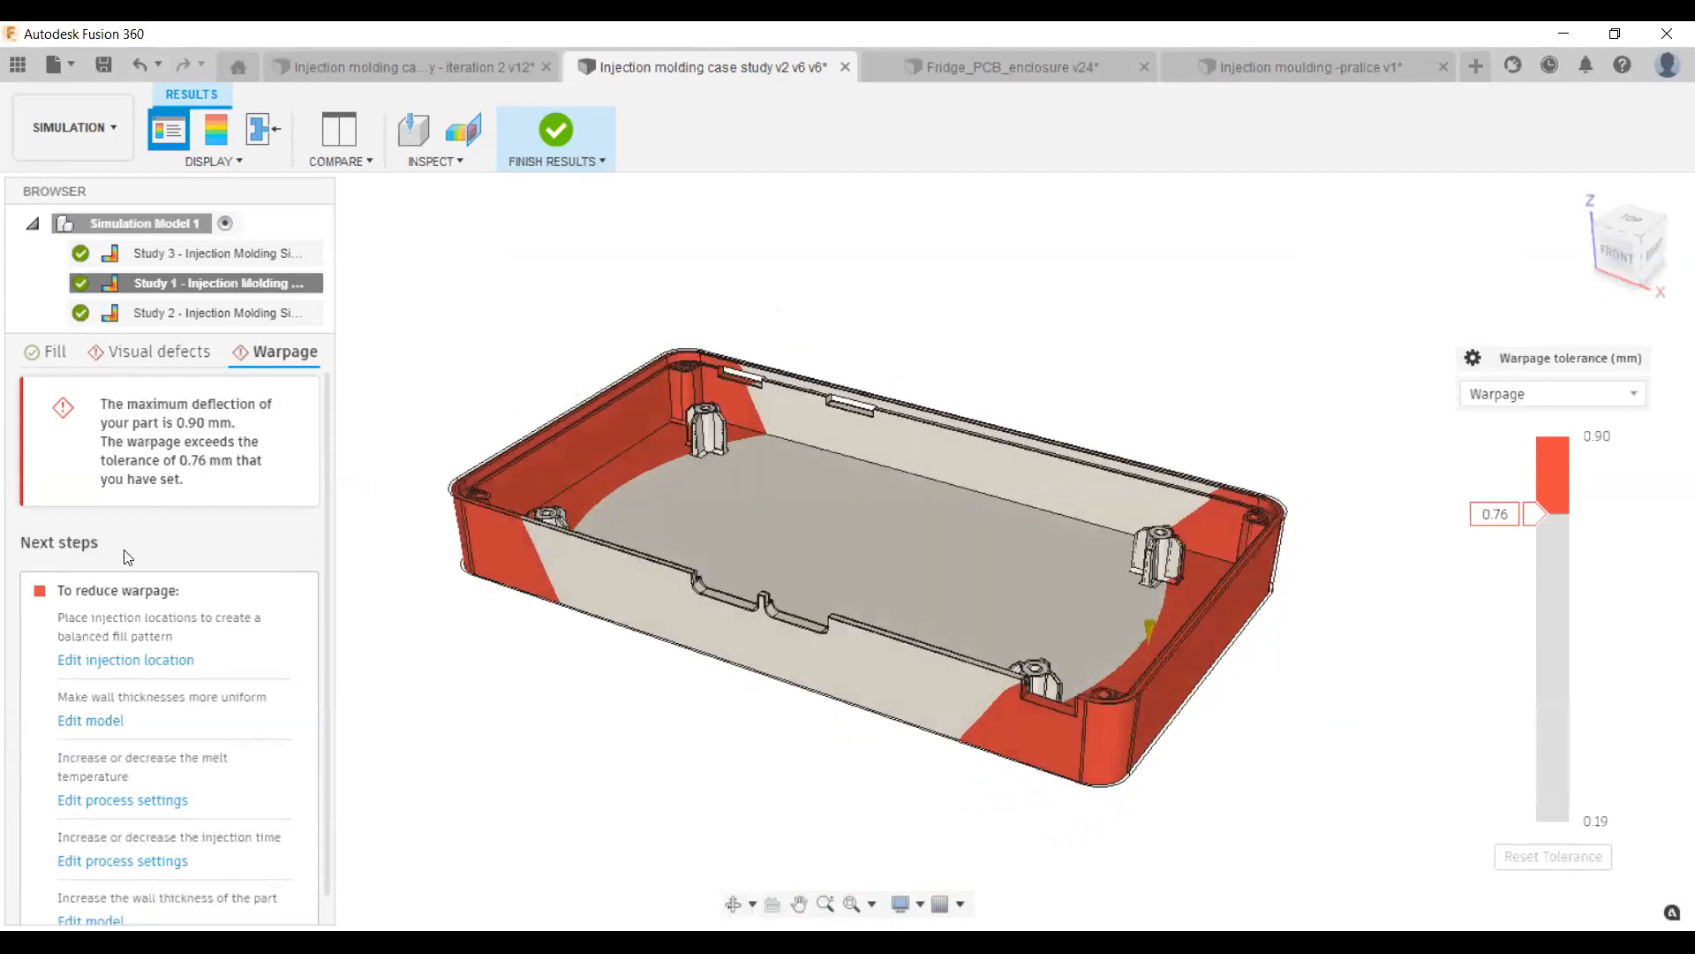
pyautogui.click(1627, 267)
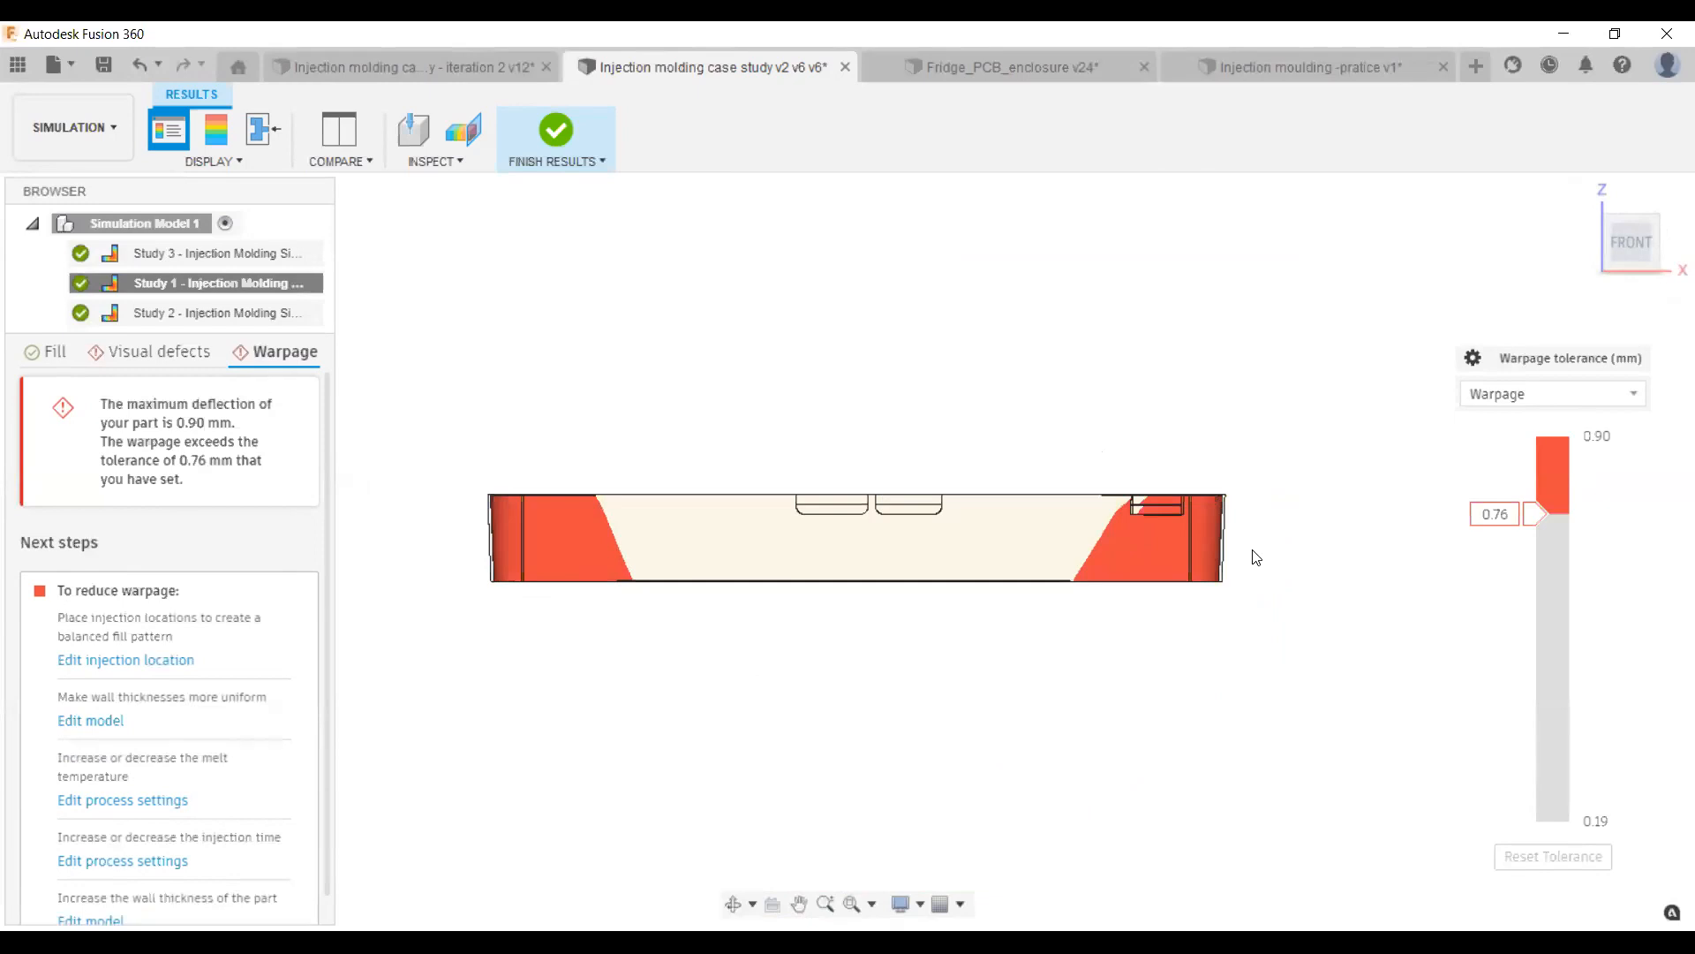
pyautogui.scroll(5, 1215, 573)
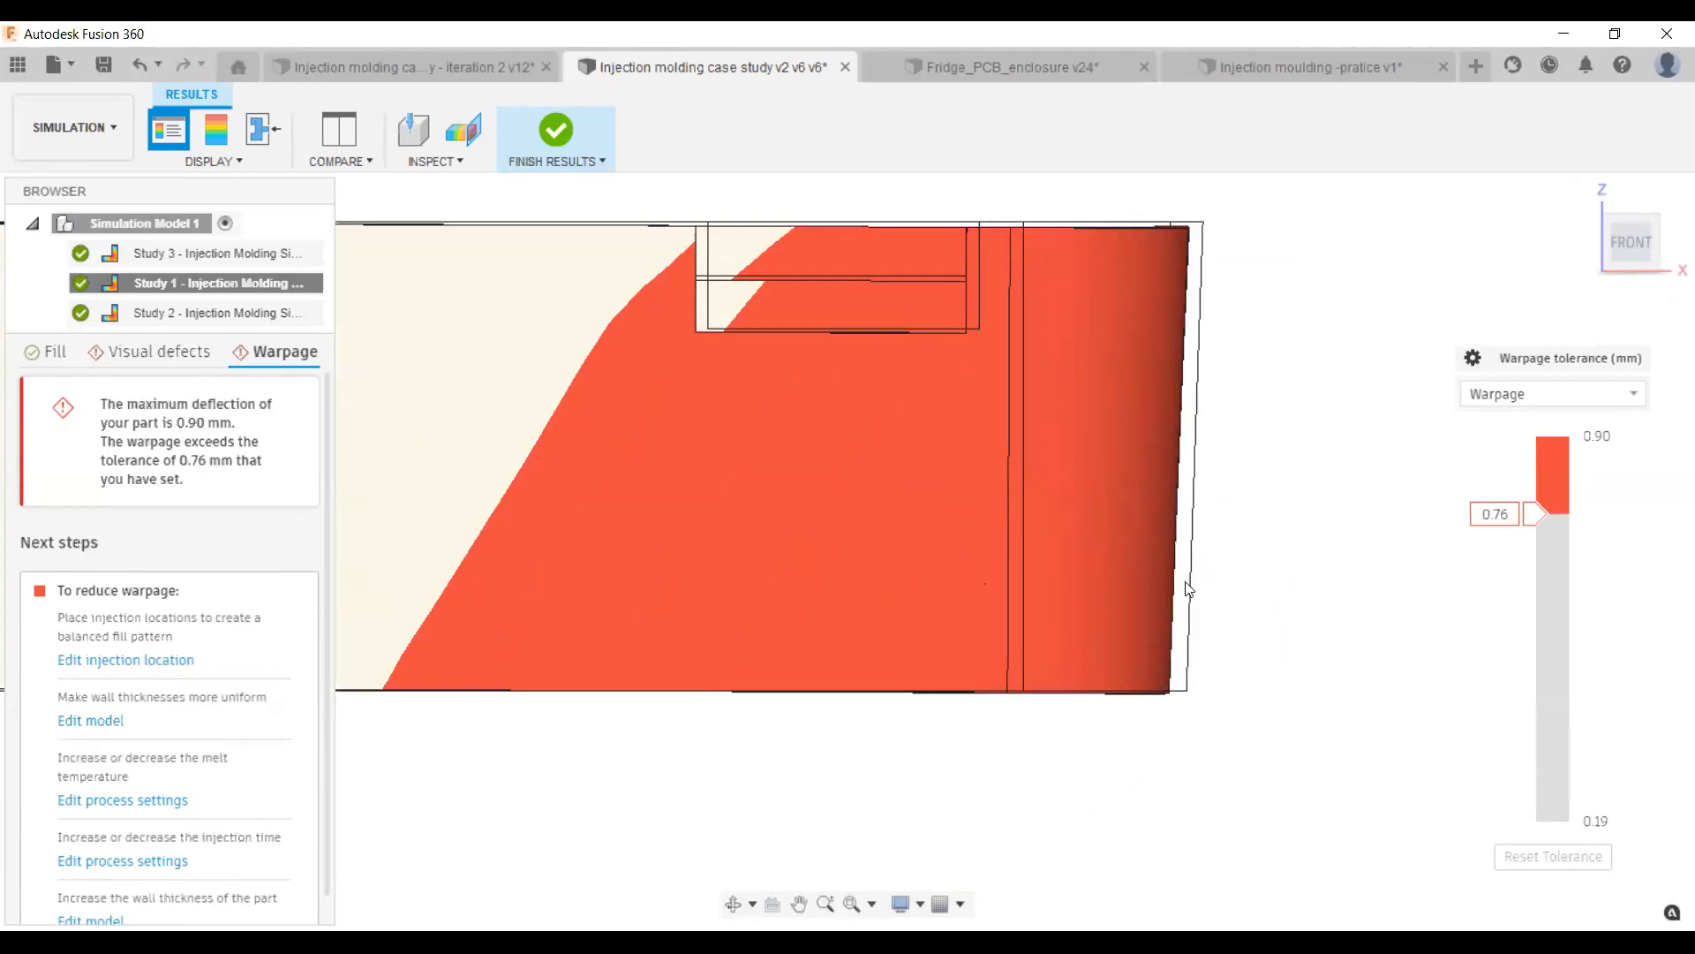
pyautogui.scroll(-5, 1190, 589)
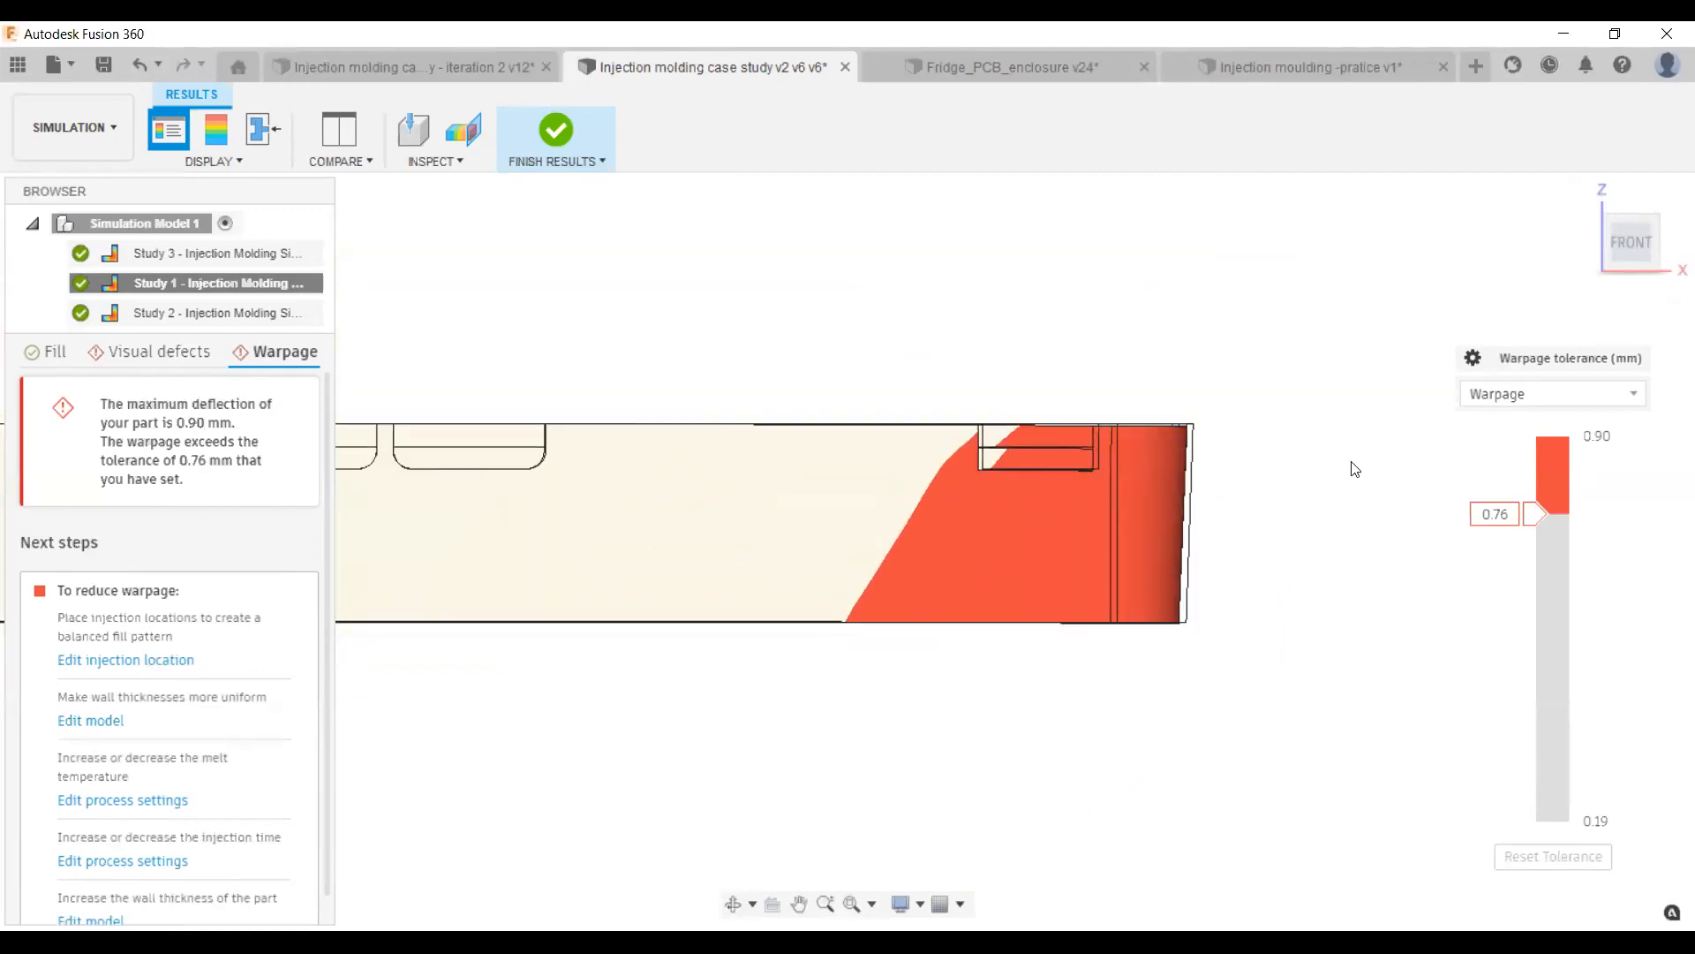
pyautogui.click(1579, 190)
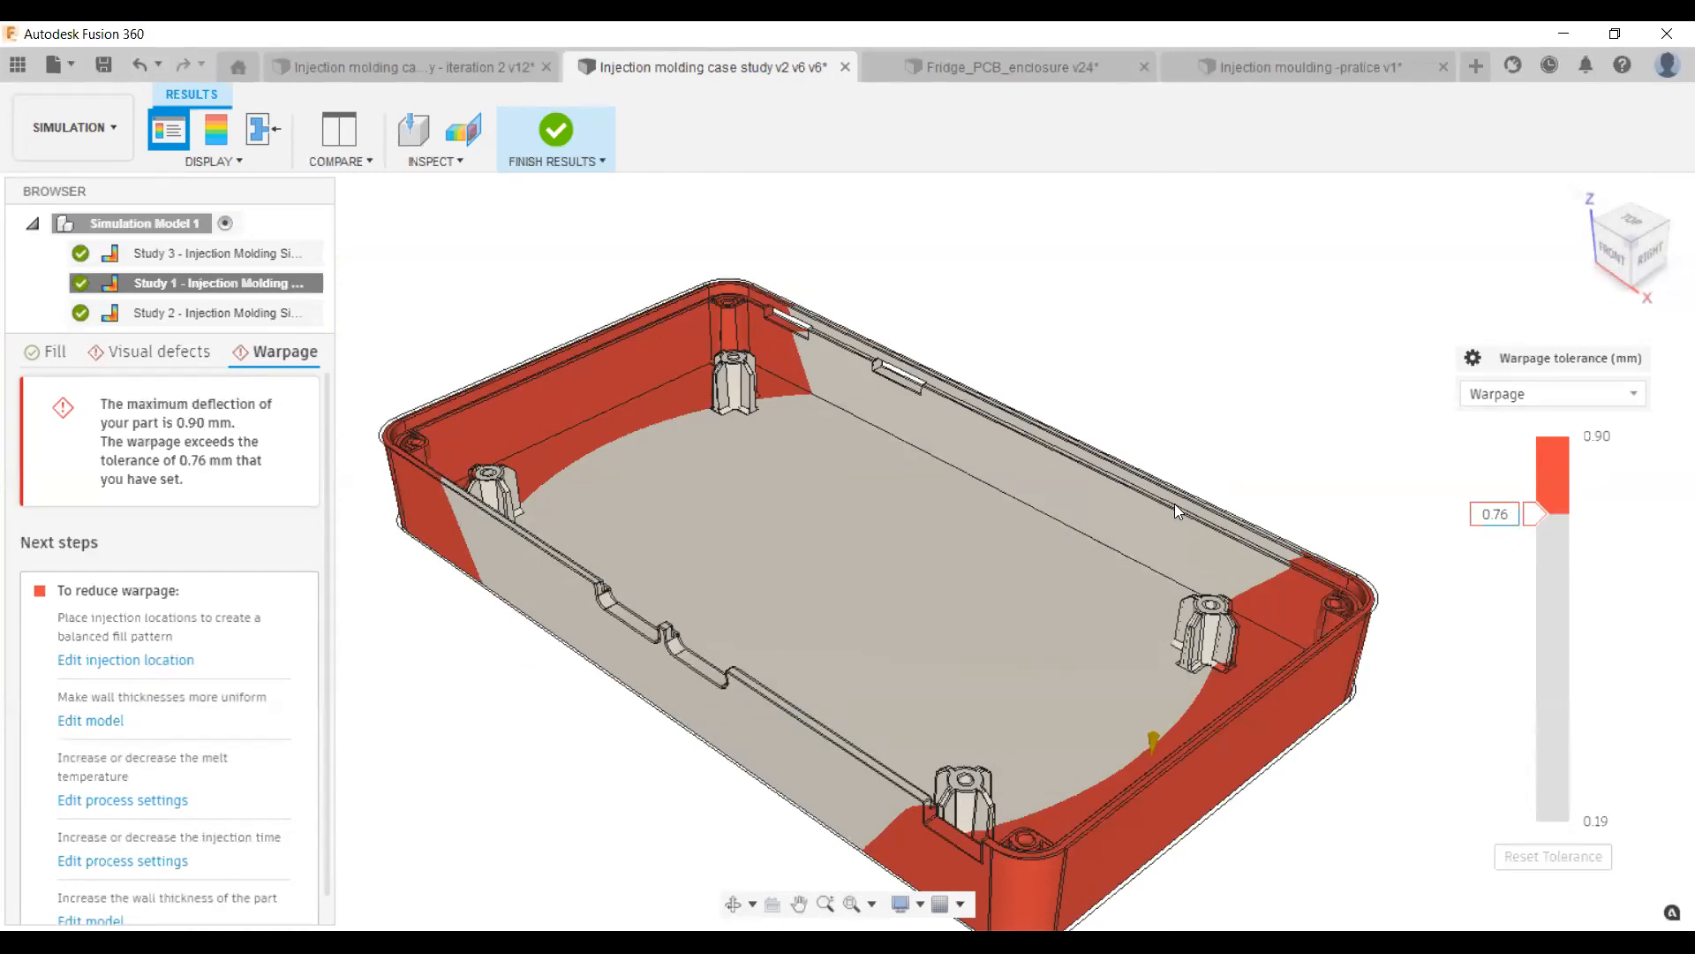
pyautogui.scroll(-2, 1174, 504)
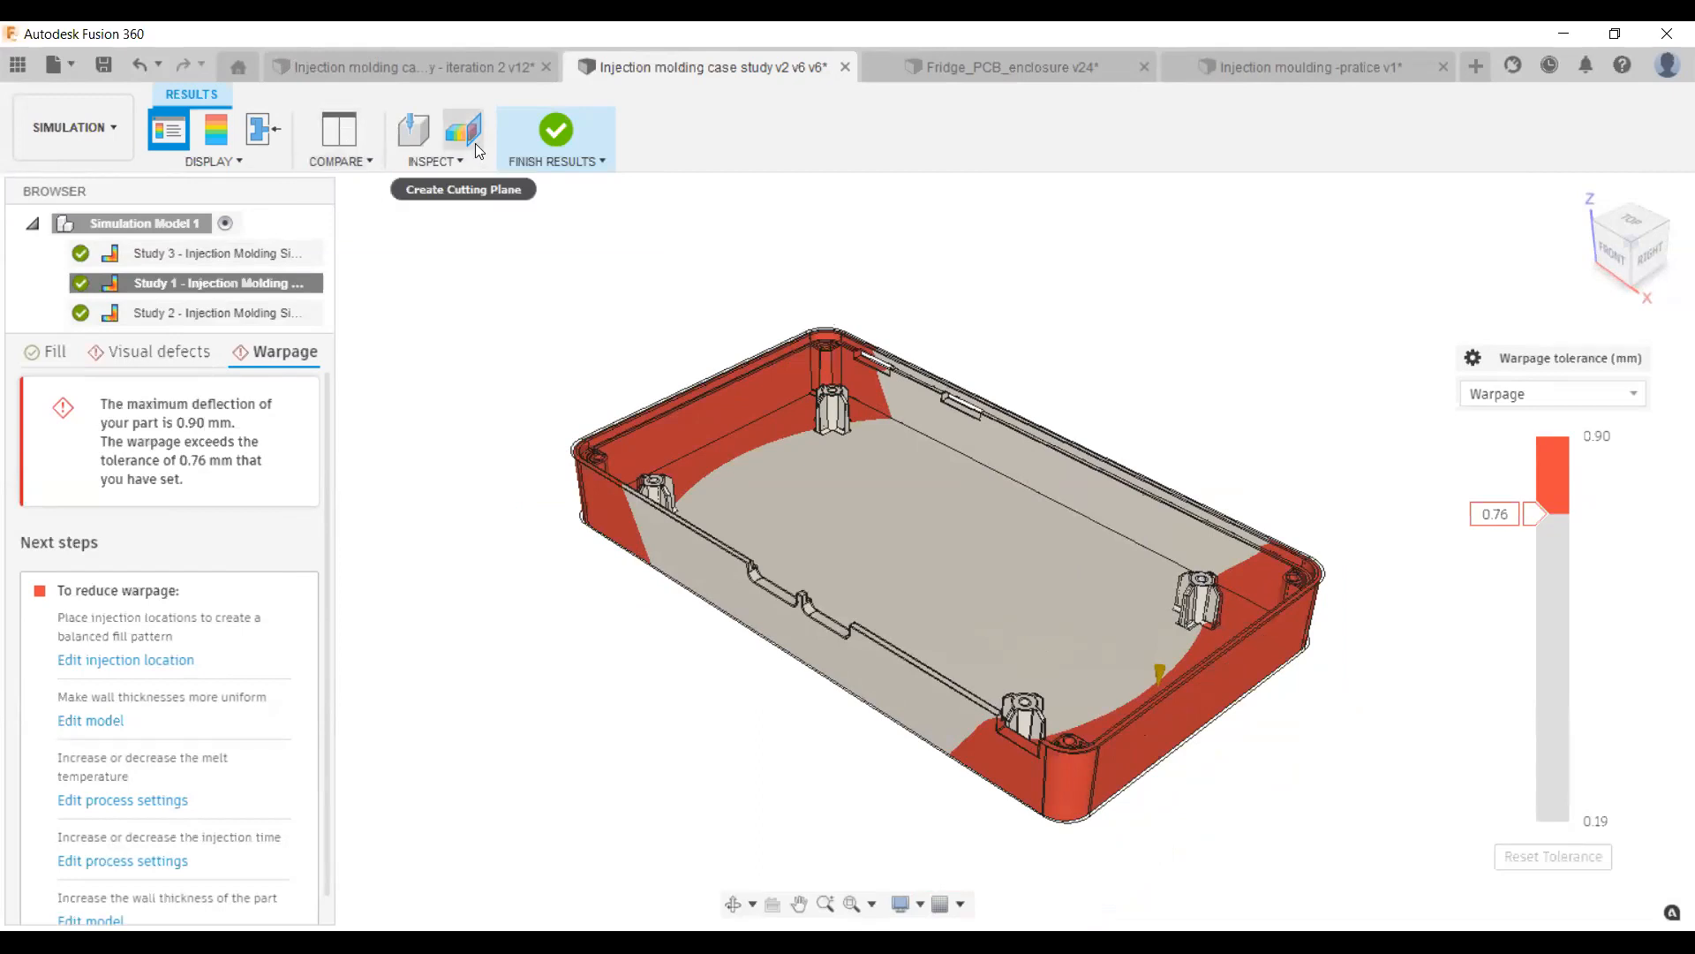
# Probe the warpage at a corner of the enclosure with Surface Probe, then close the probe without keeping a target.
pyautogui.click(425, 134)
pyautogui.scroll(3, 646, 423)
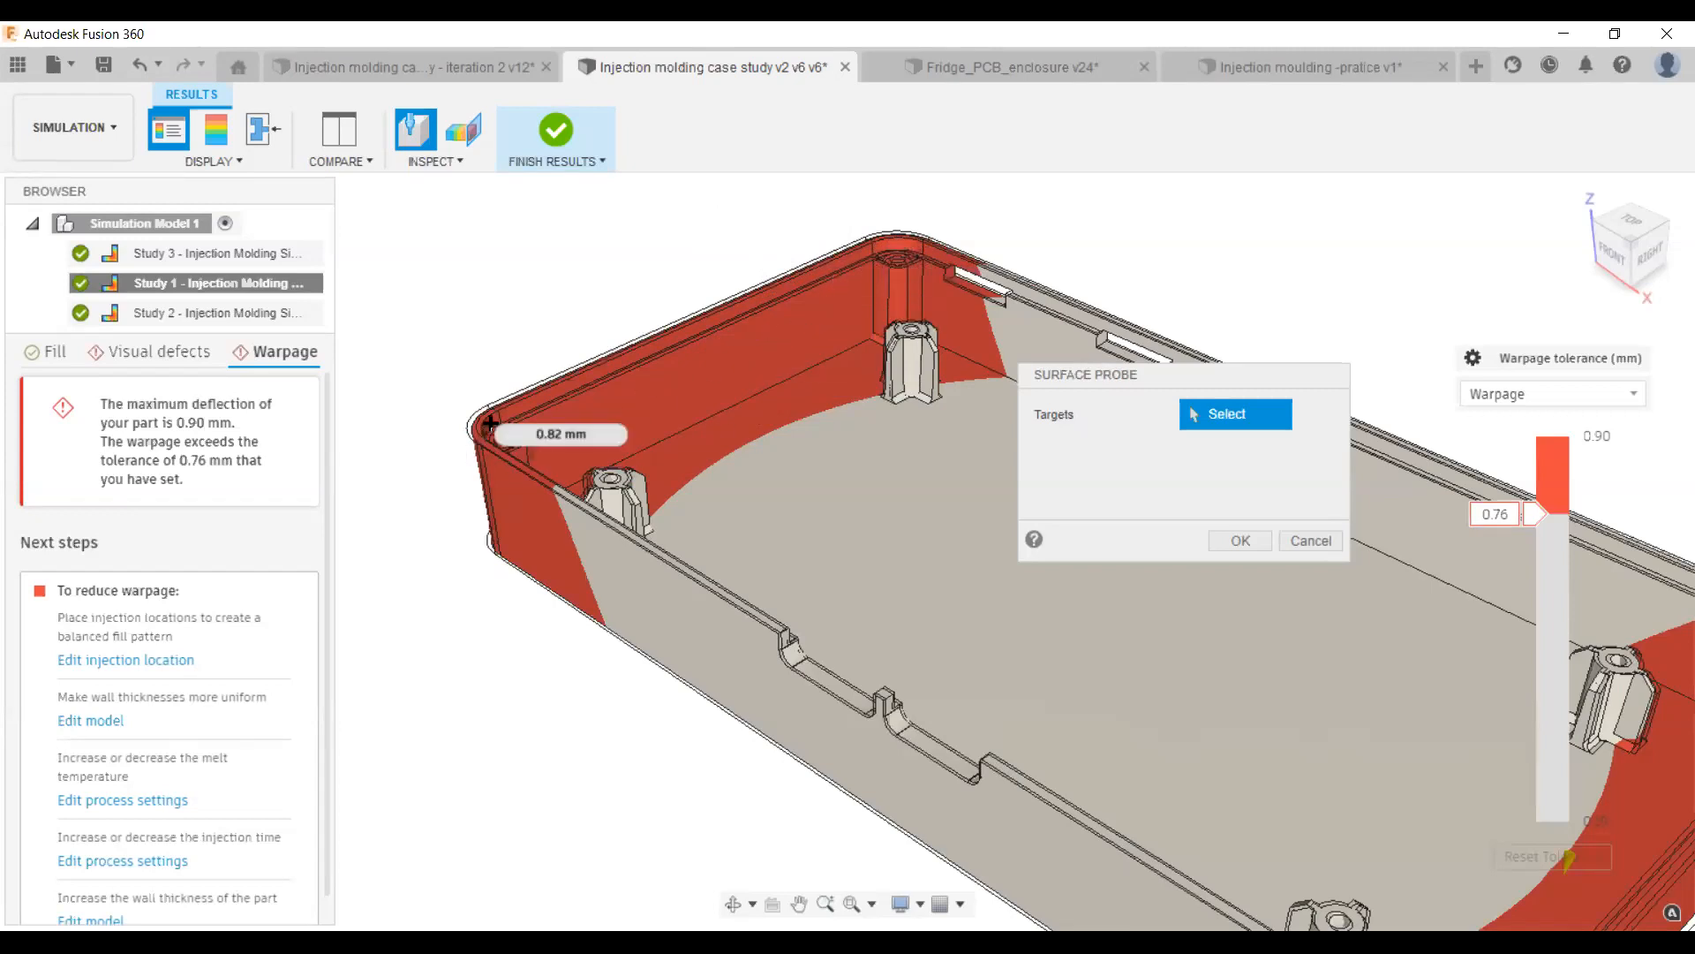
pyautogui.click(1319, 537)
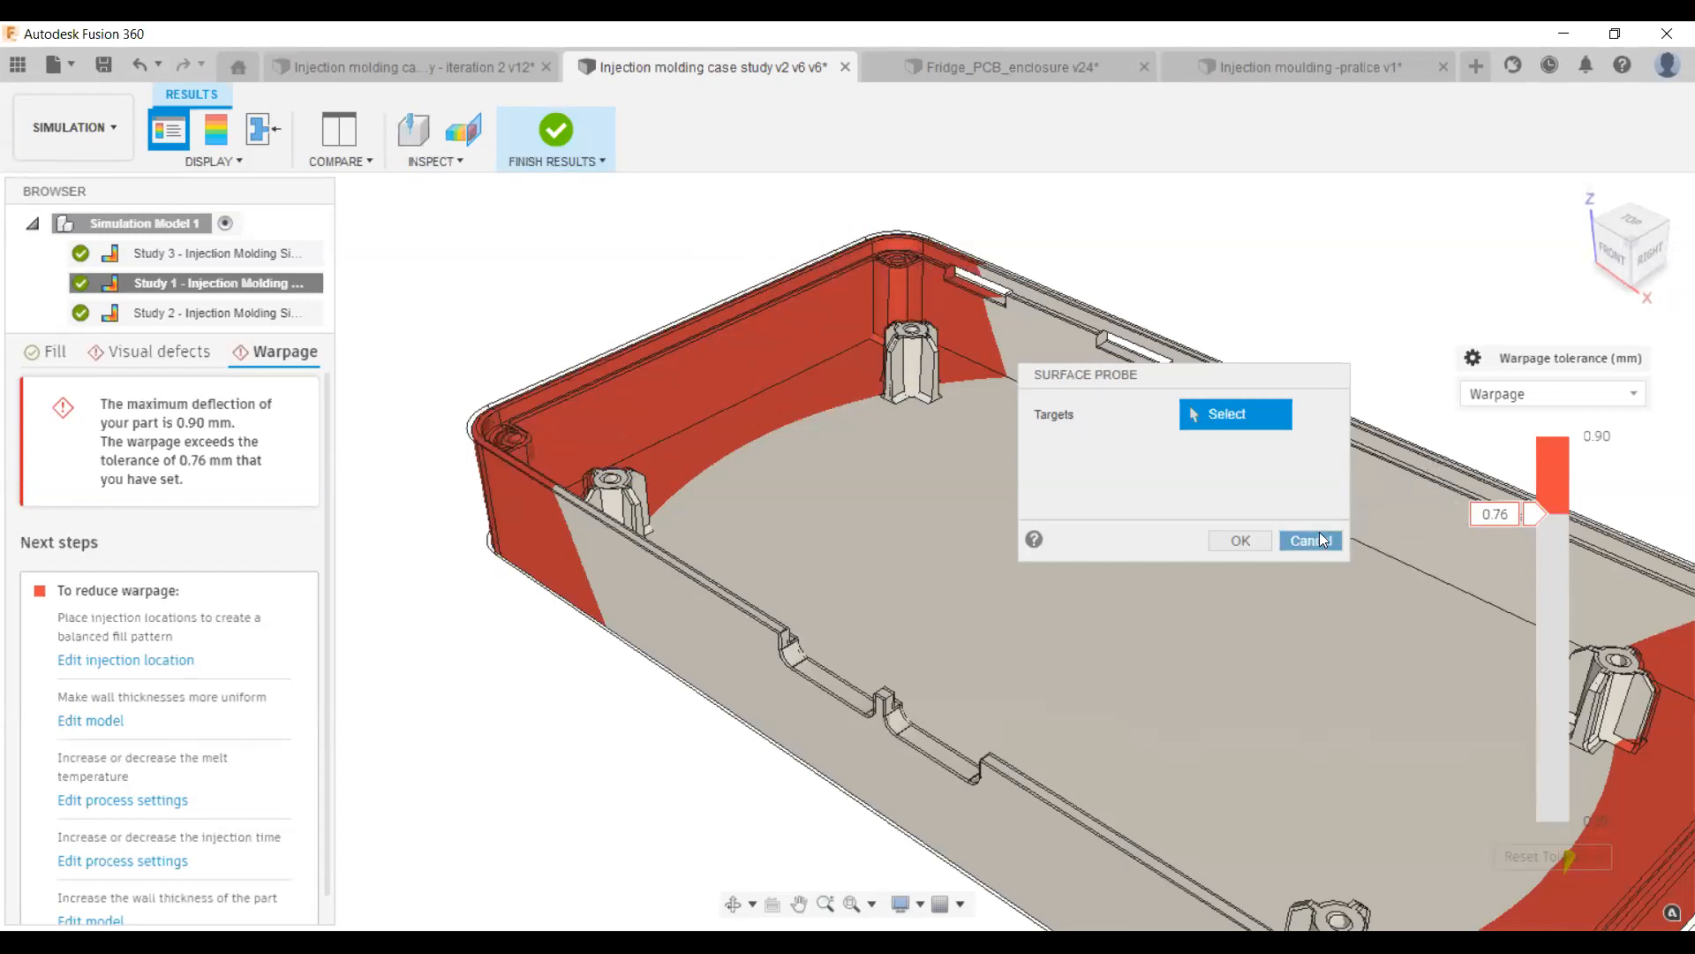
pyautogui.scroll(-3, 1049, 399)
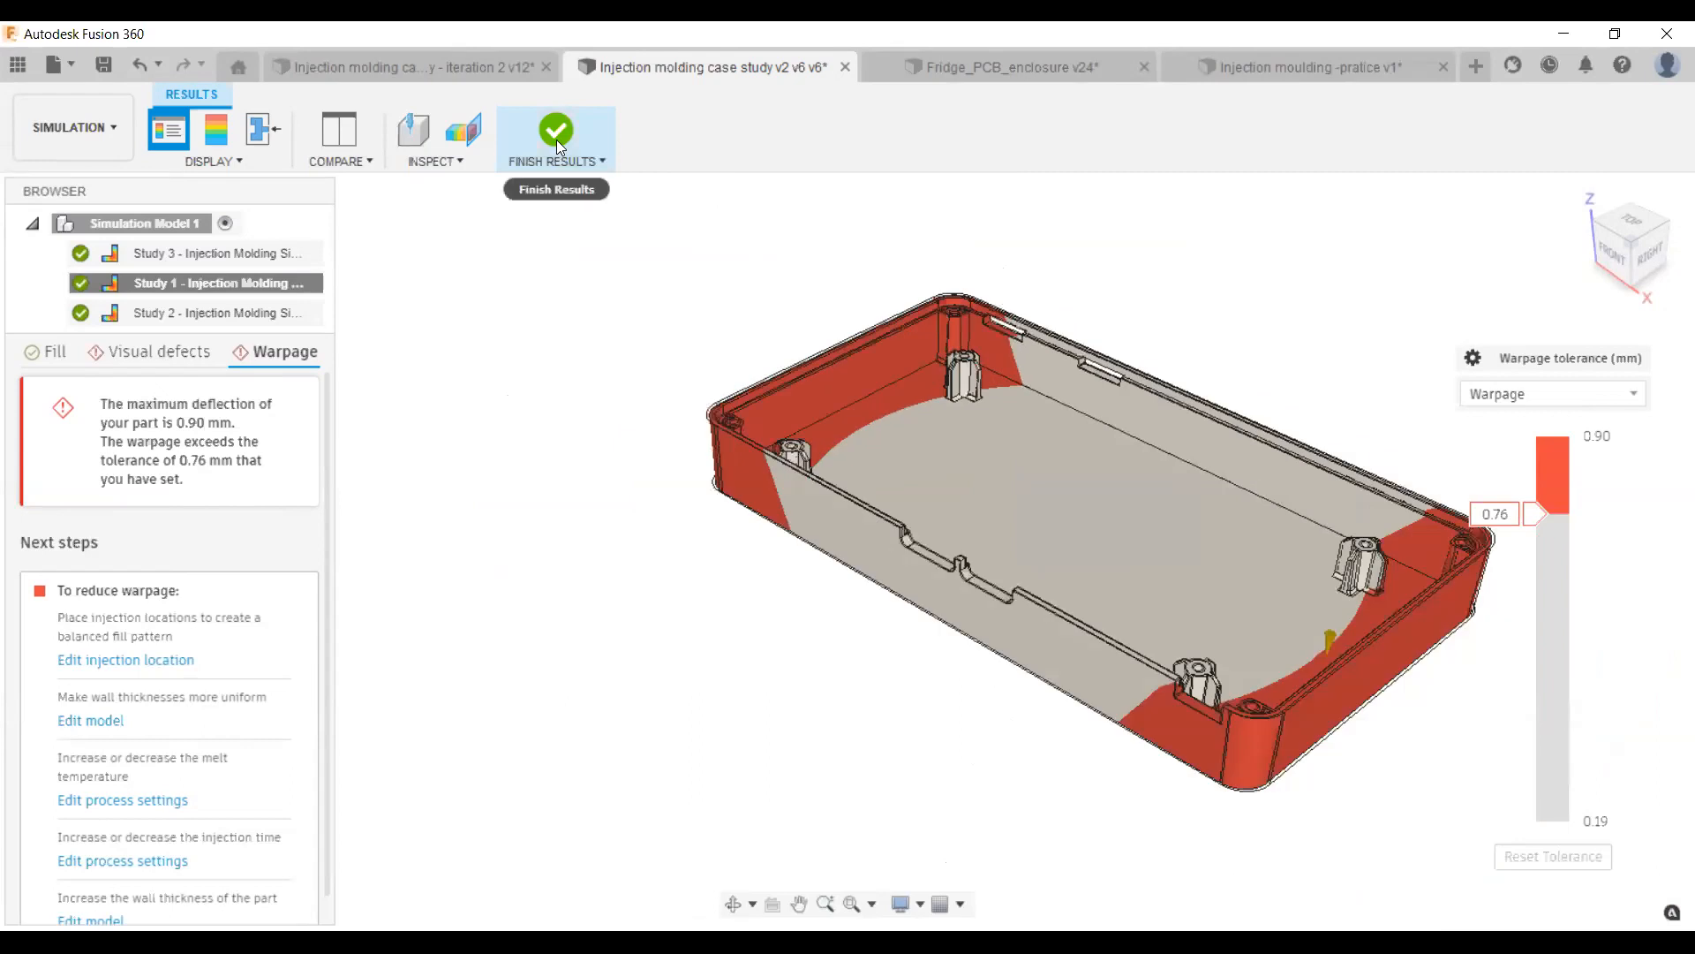
# Show the detailed Fill animation result of Study 1, play it and pause it at about 1.11 s.
pyautogui.click(216, 132)
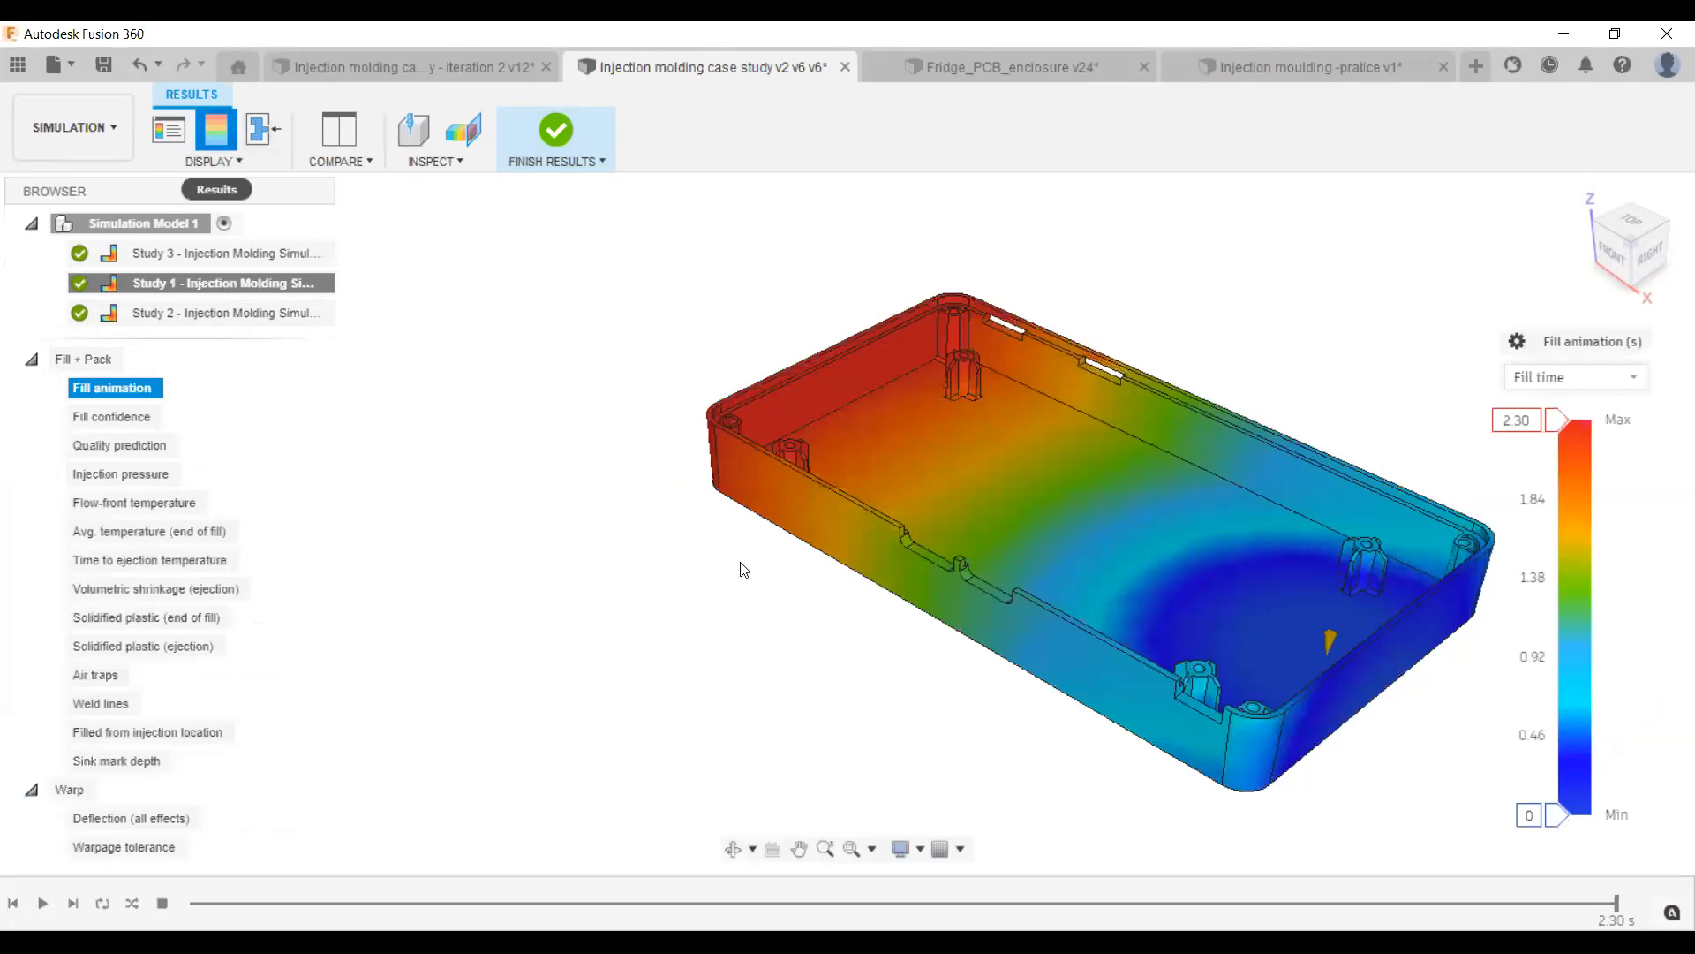
pyautogui.scroll(-2, 741, 569)
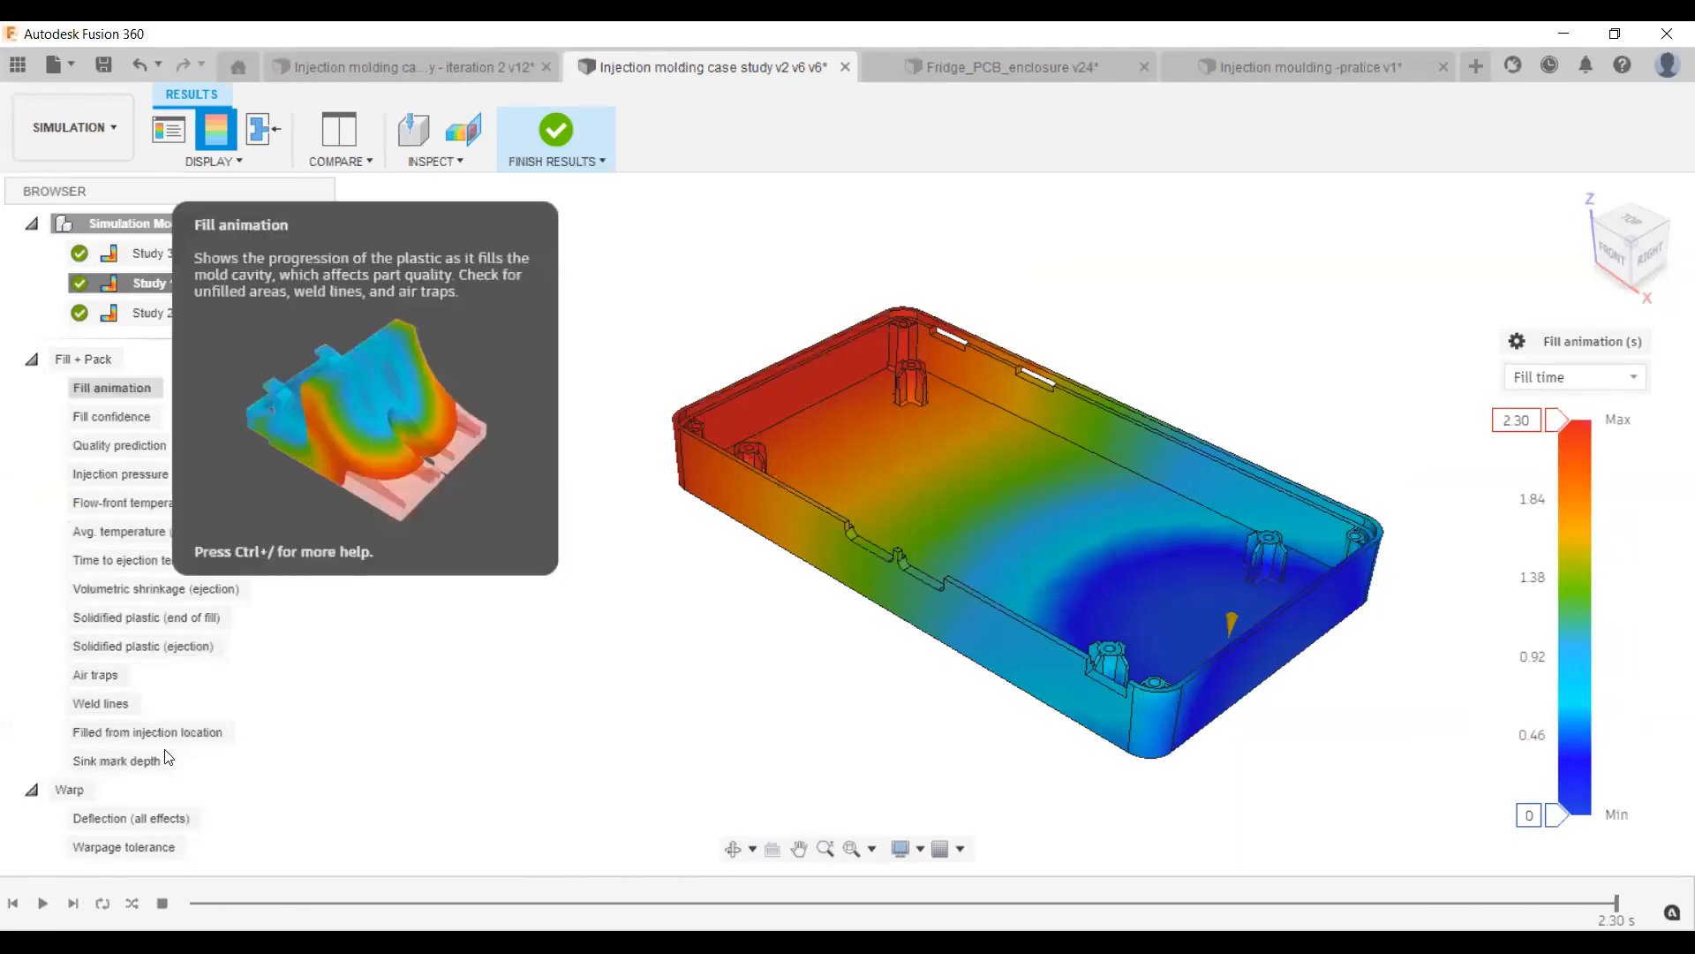
pyautogui.click(40, 902)
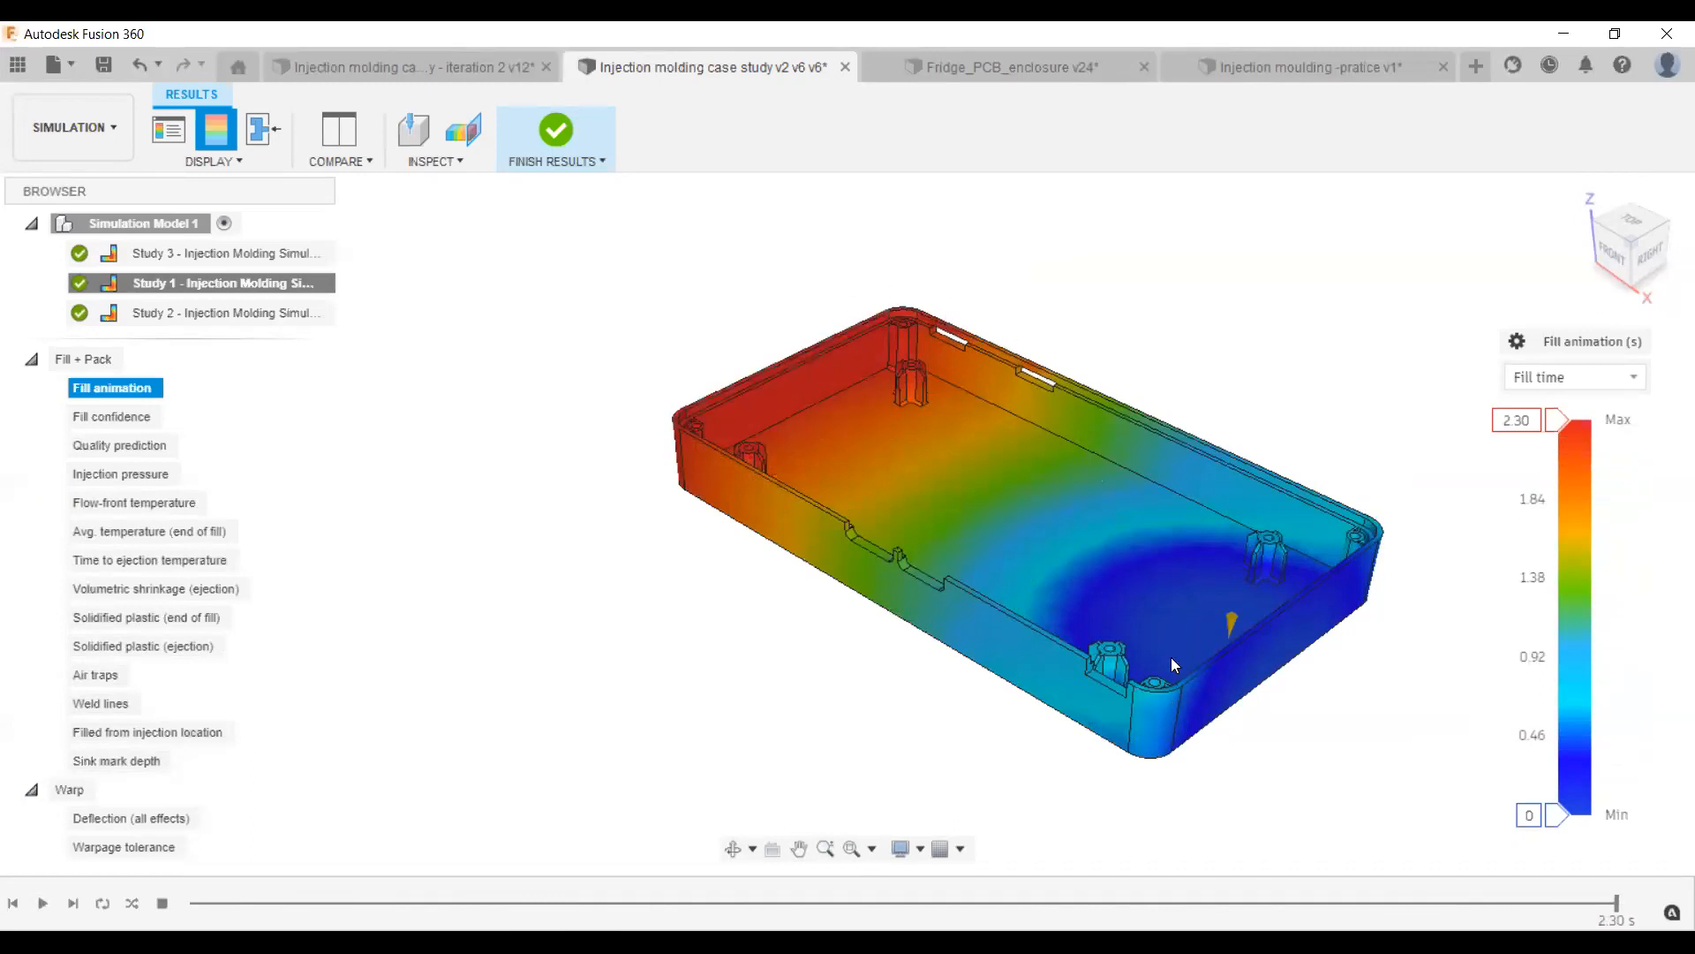
pyautogui.click(43, 903)
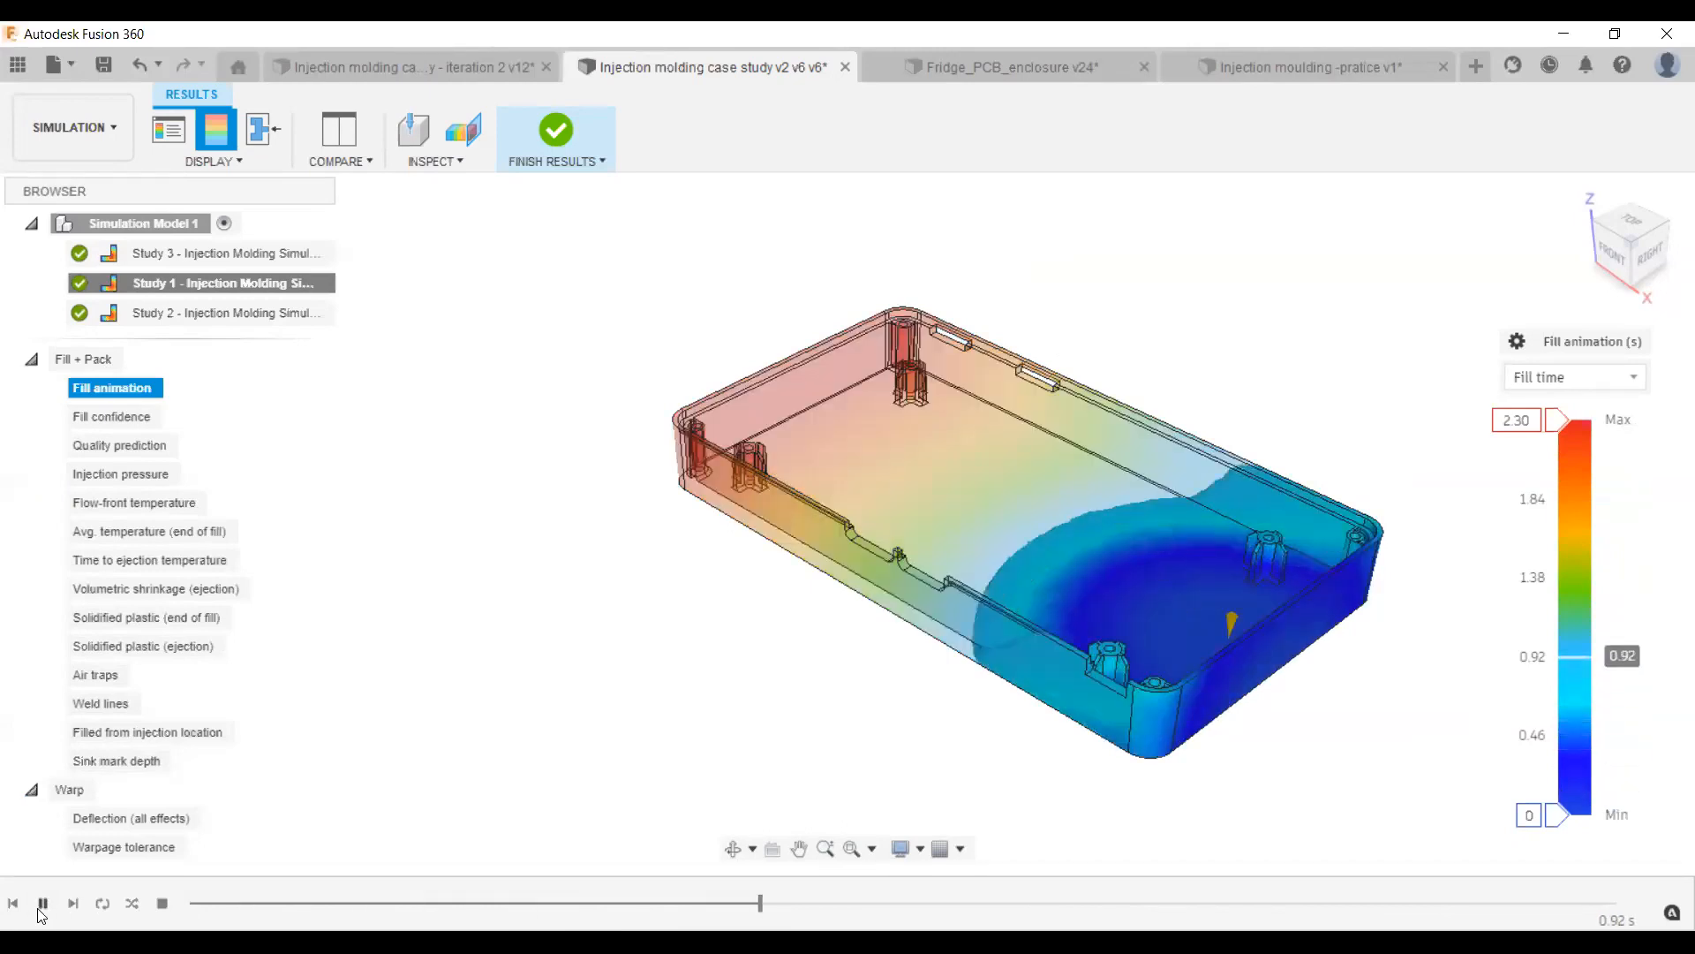
pyautogui.click(43, 907)
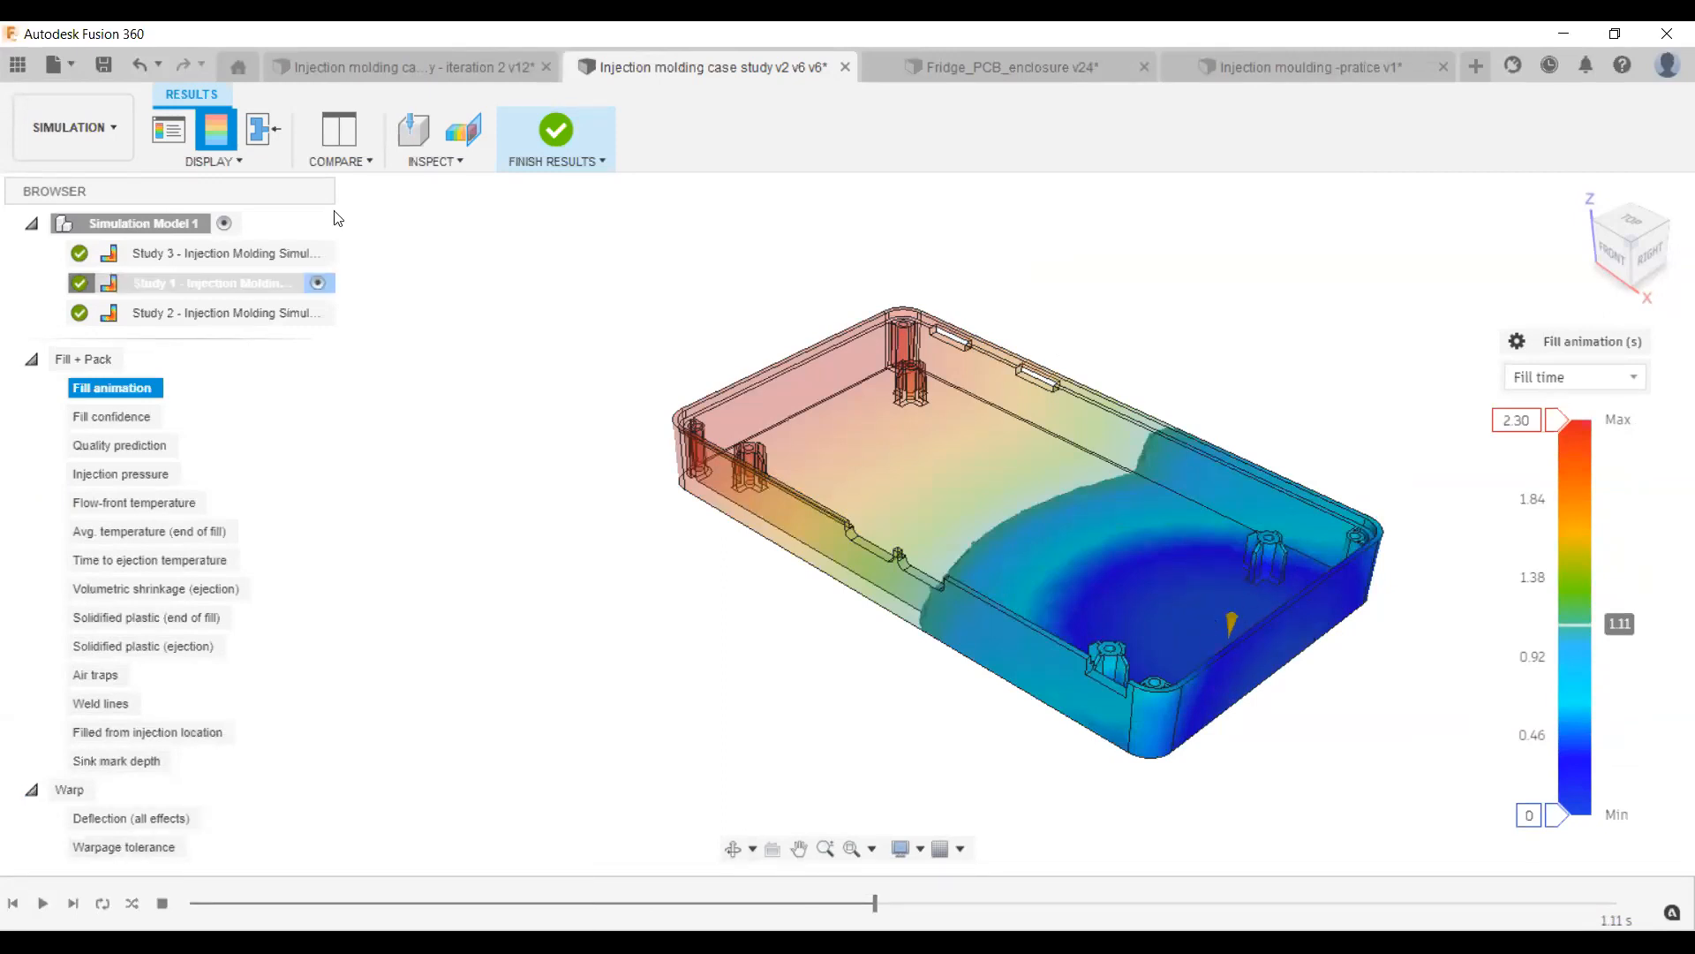
# Finish the Study 1 results and open the iteration 2 document in the Design workspace in its home orientation.
pyautogui.click(554, 131)
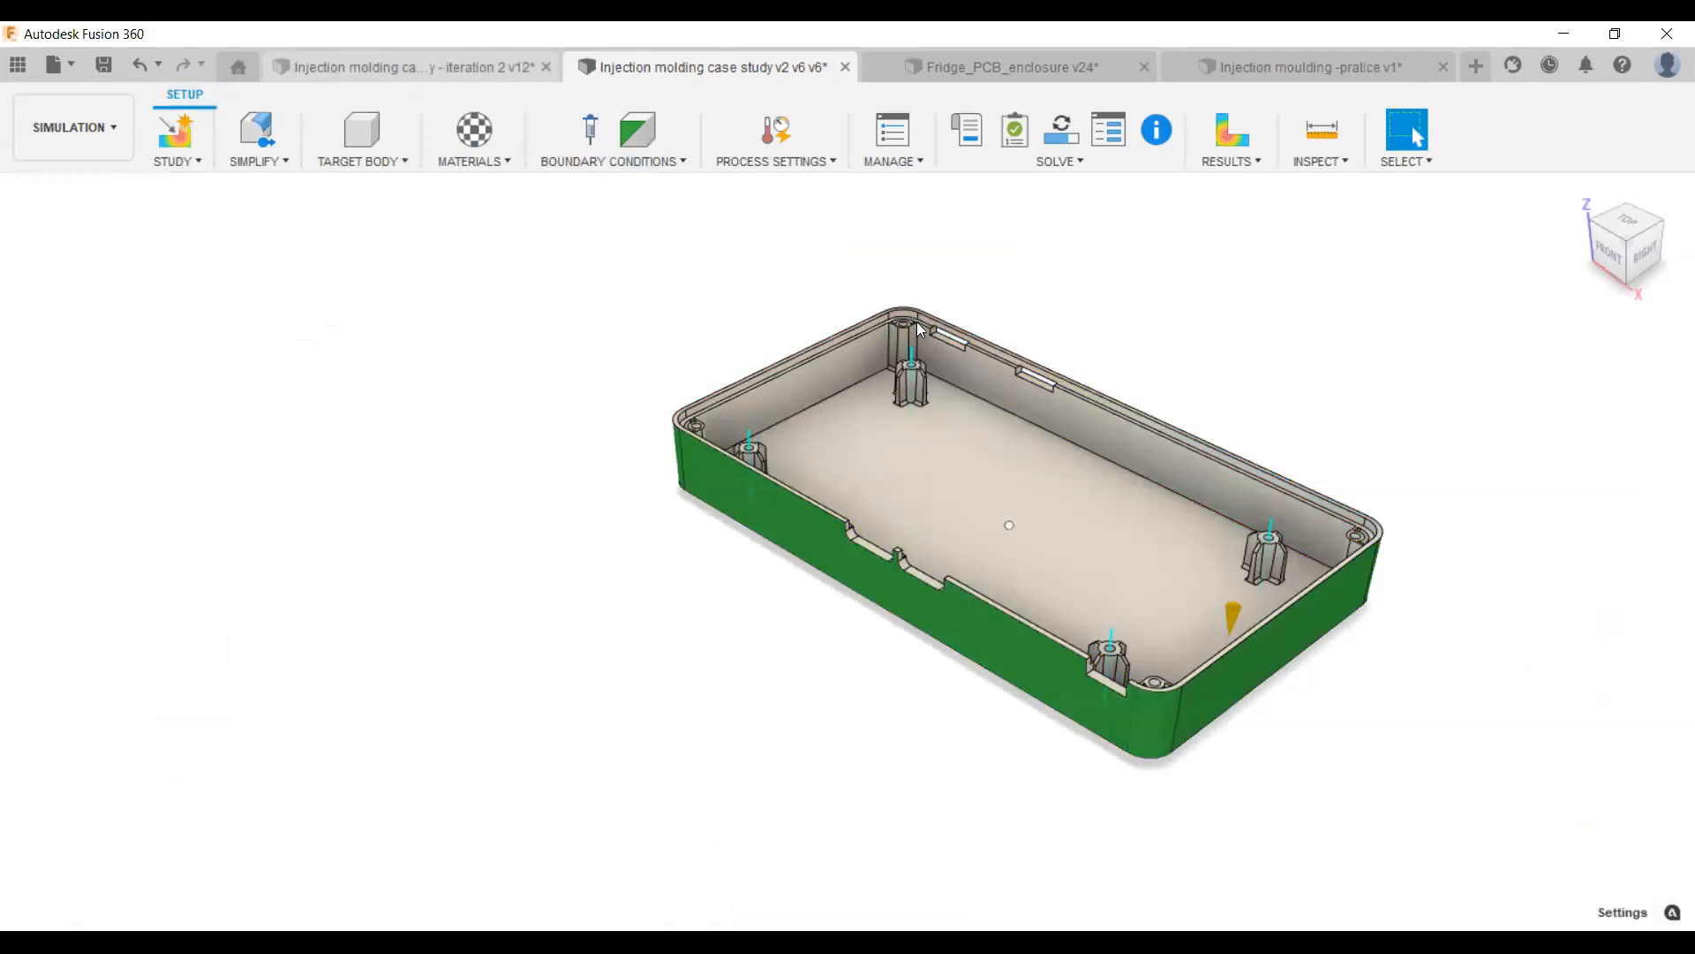
pyautogui.click(504, 64)
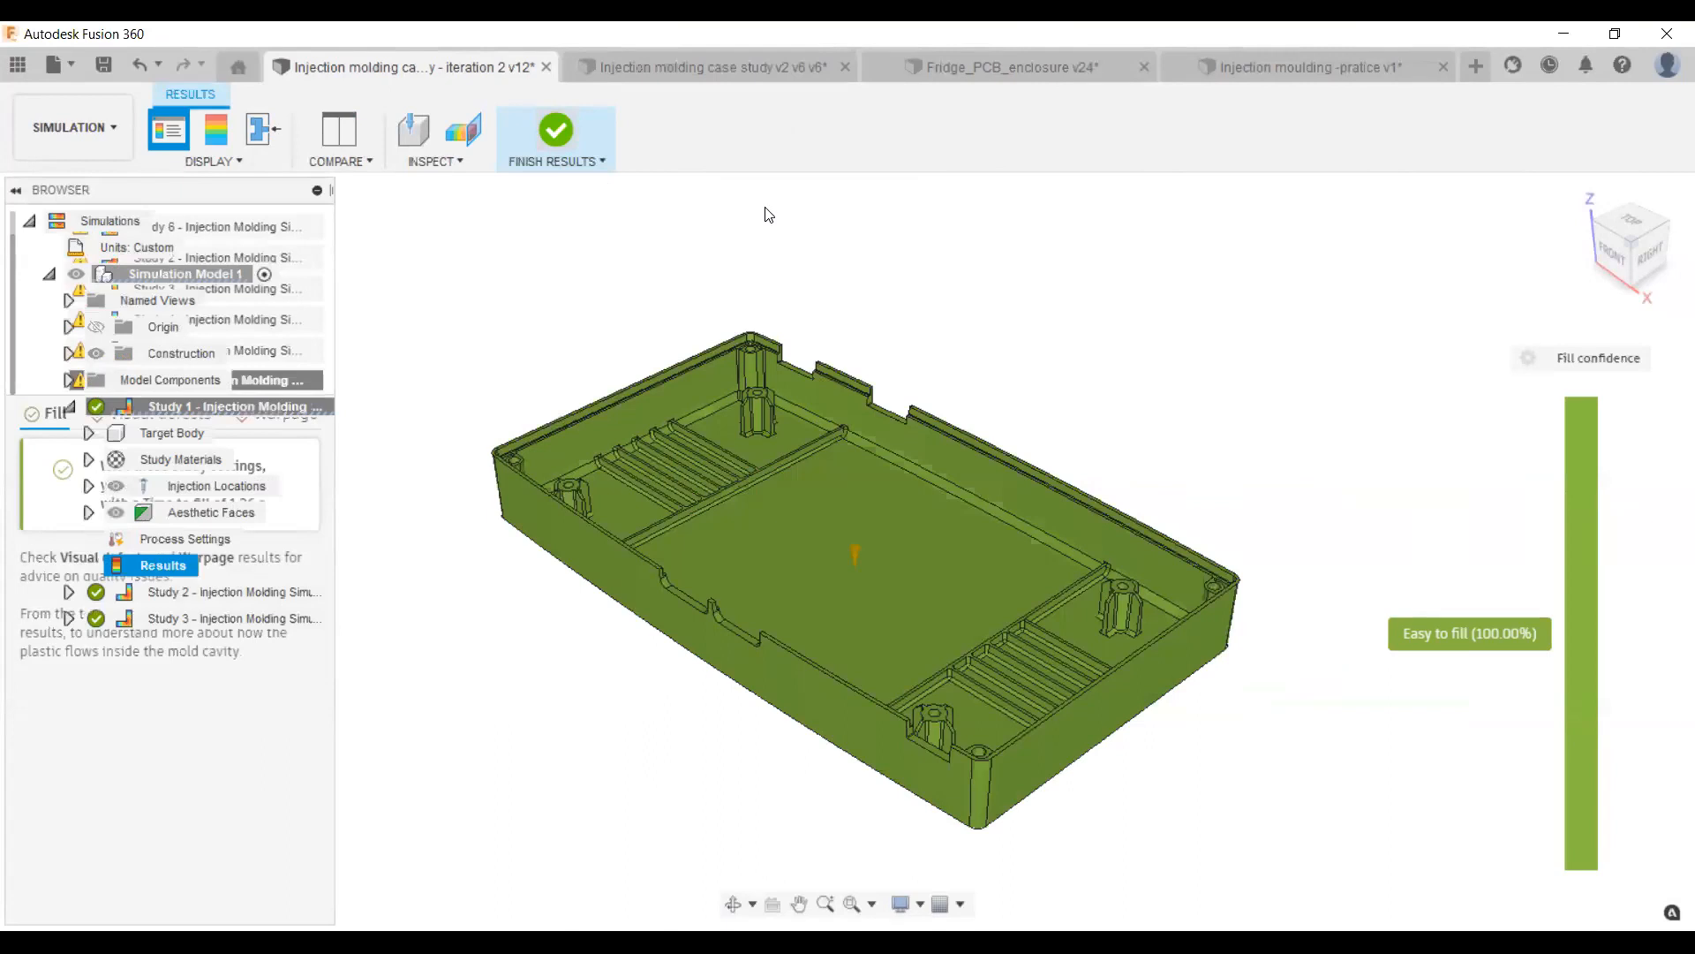
pyautogui.click(117, 130)
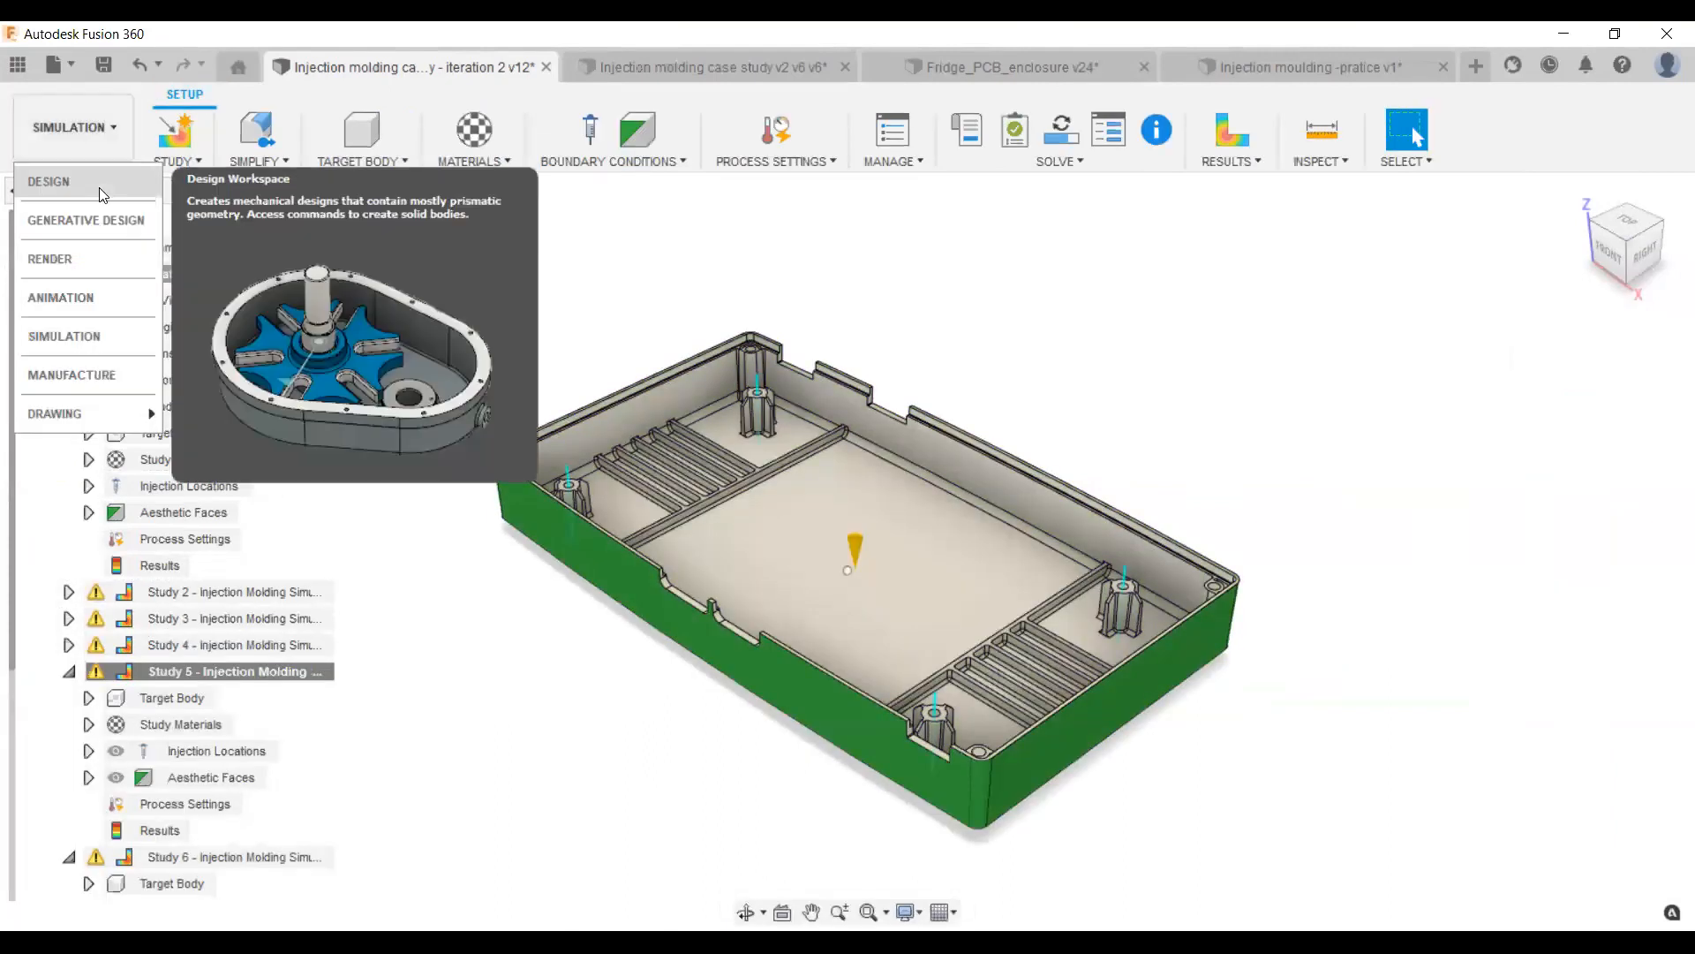
pyautogui.click(99, 185)
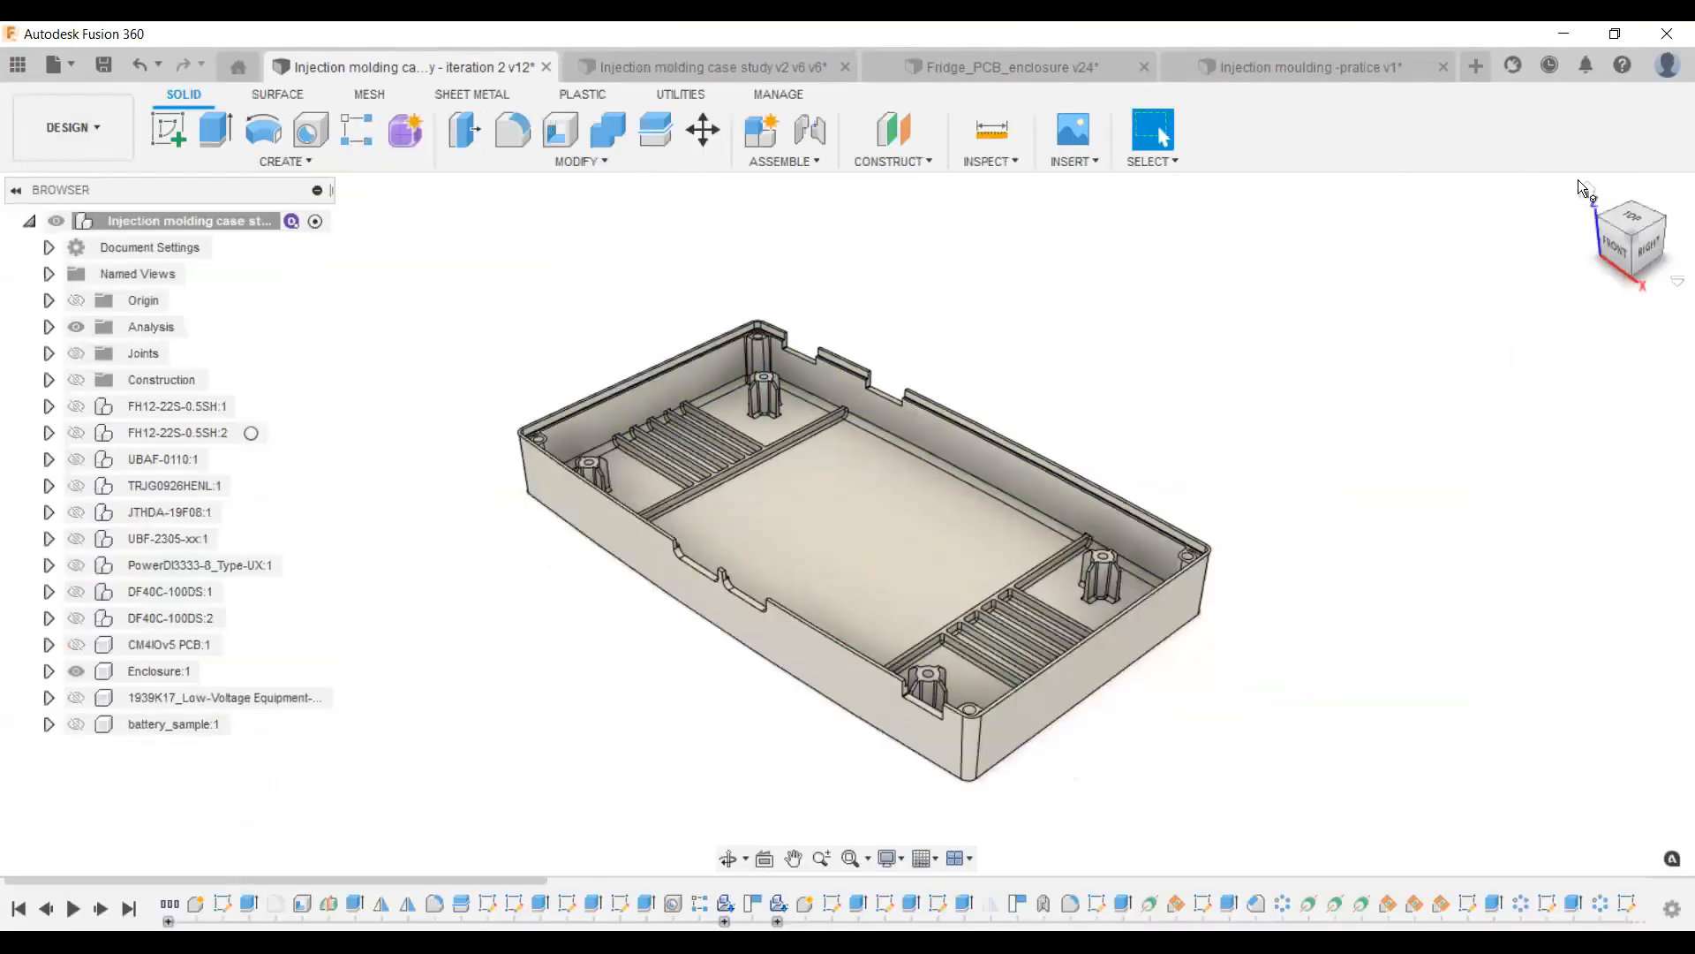
pyautogui.click(1589, 193)
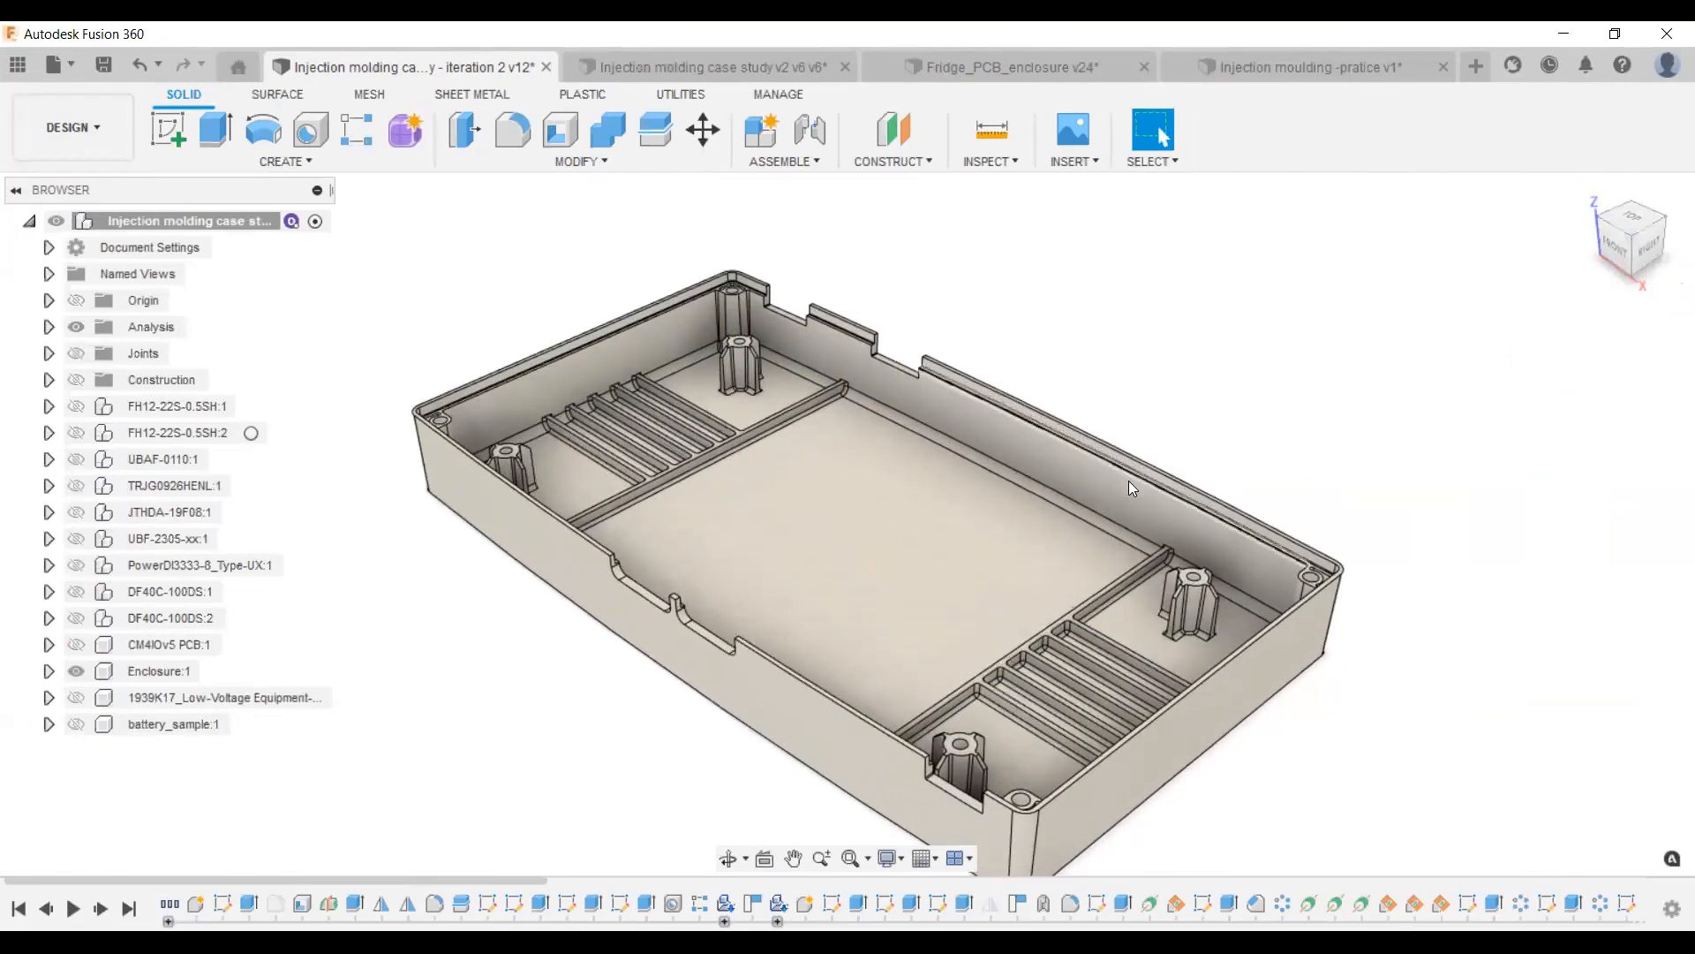
# Examine the two open notches in the long rear wall of the iteration 2 enclosure, close up and as a whole.
pyautogui.scroll(5, 851, 288)
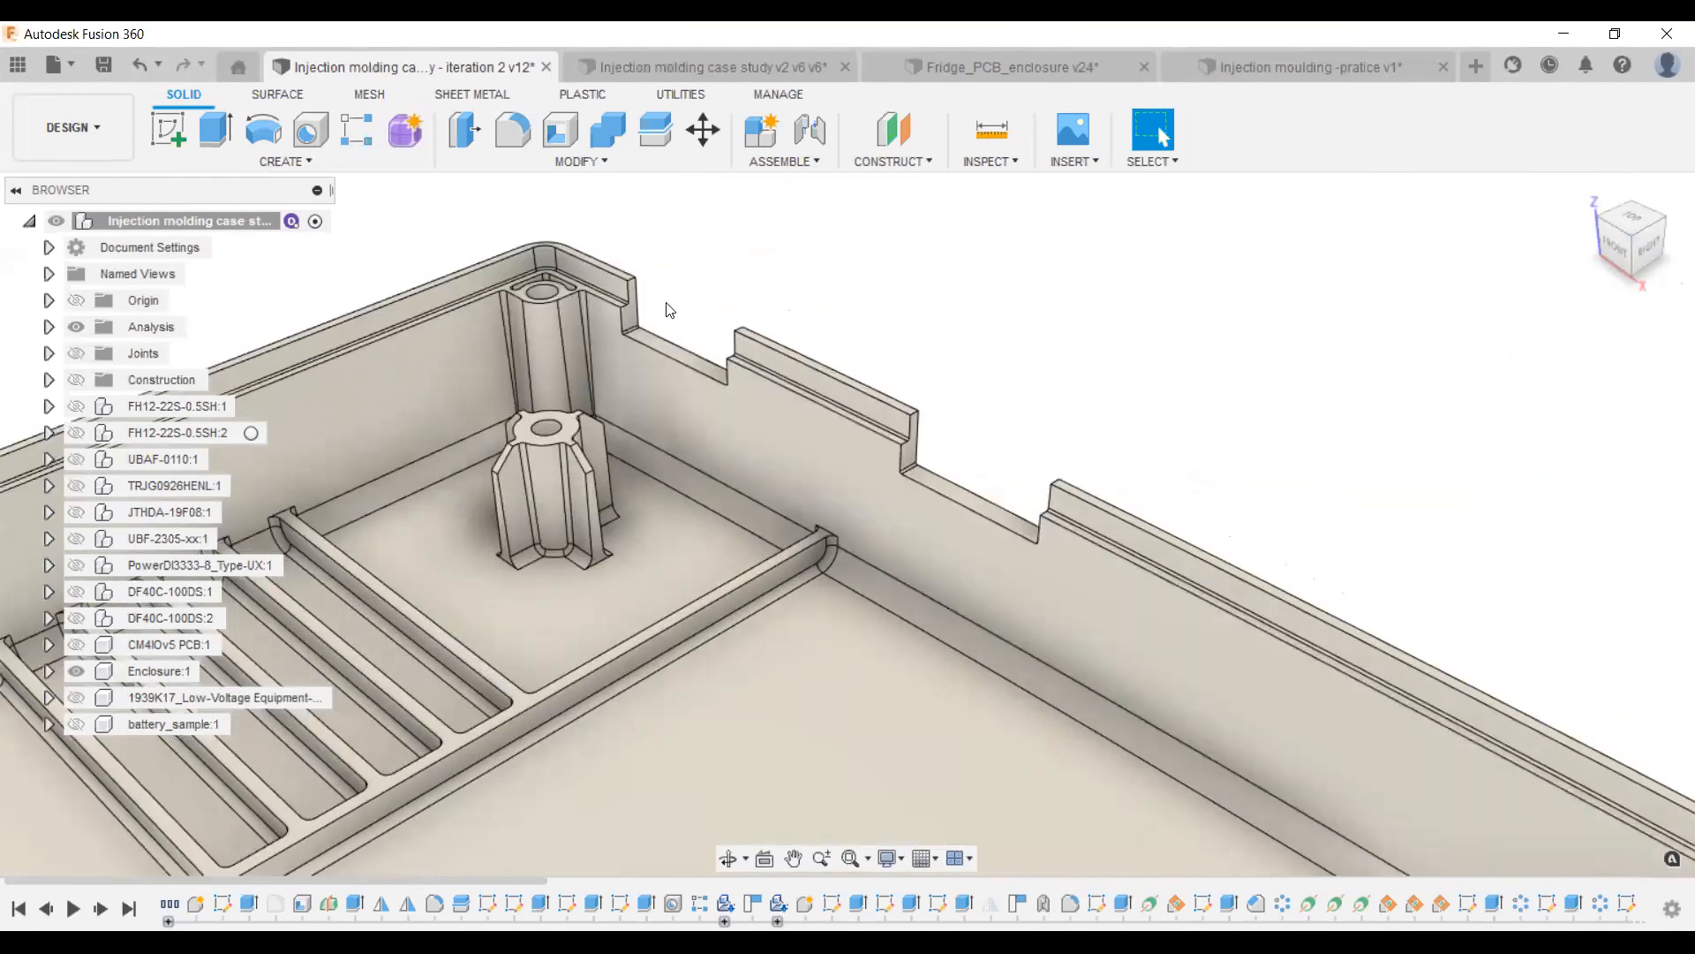
pyautogui.scroll(3, 661, 318)
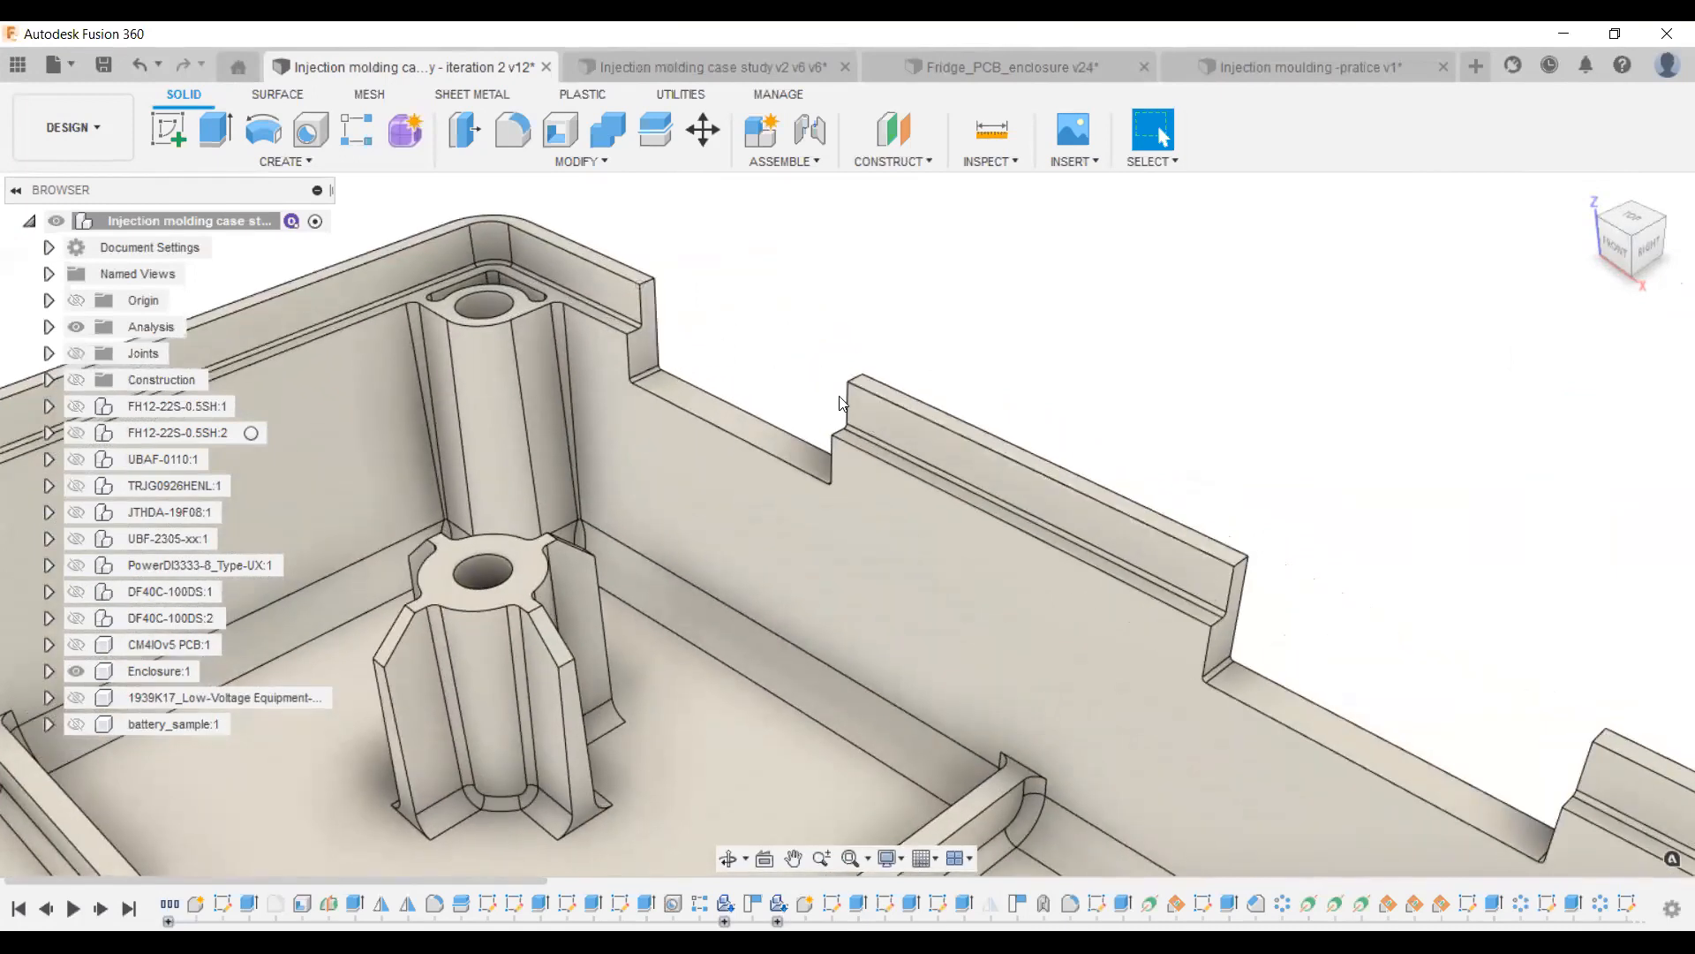
pyautogui.scroll(-5, 609, 346)
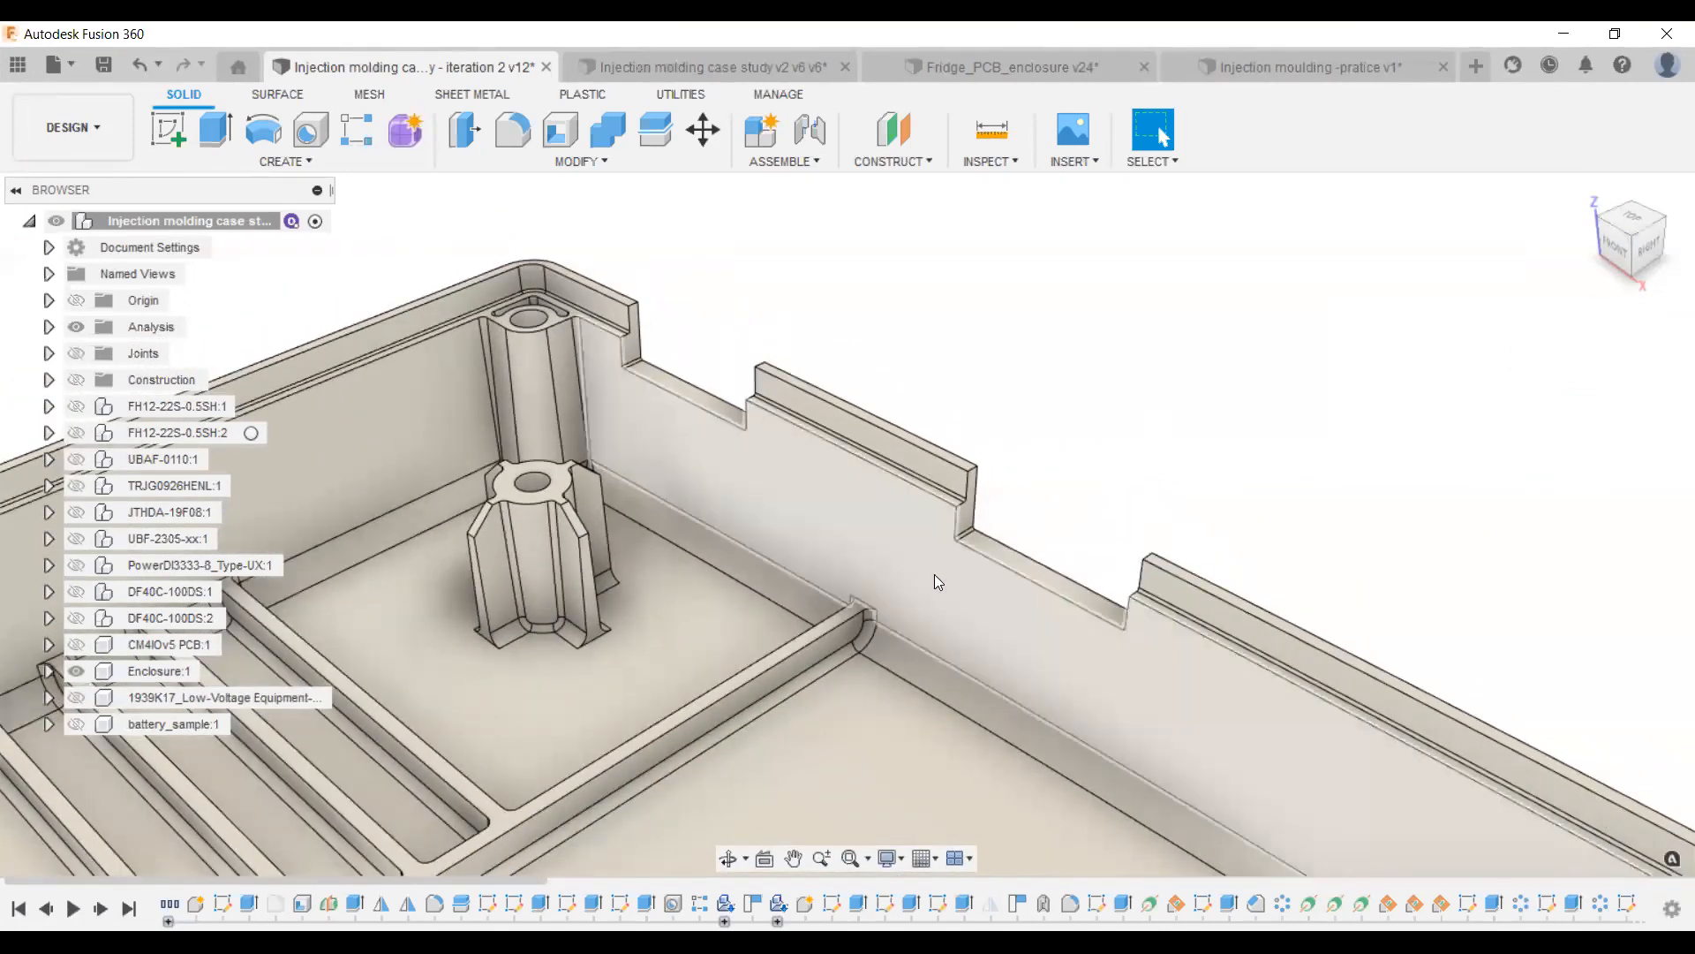
pyautogui.scroll(-6, 733, 330)
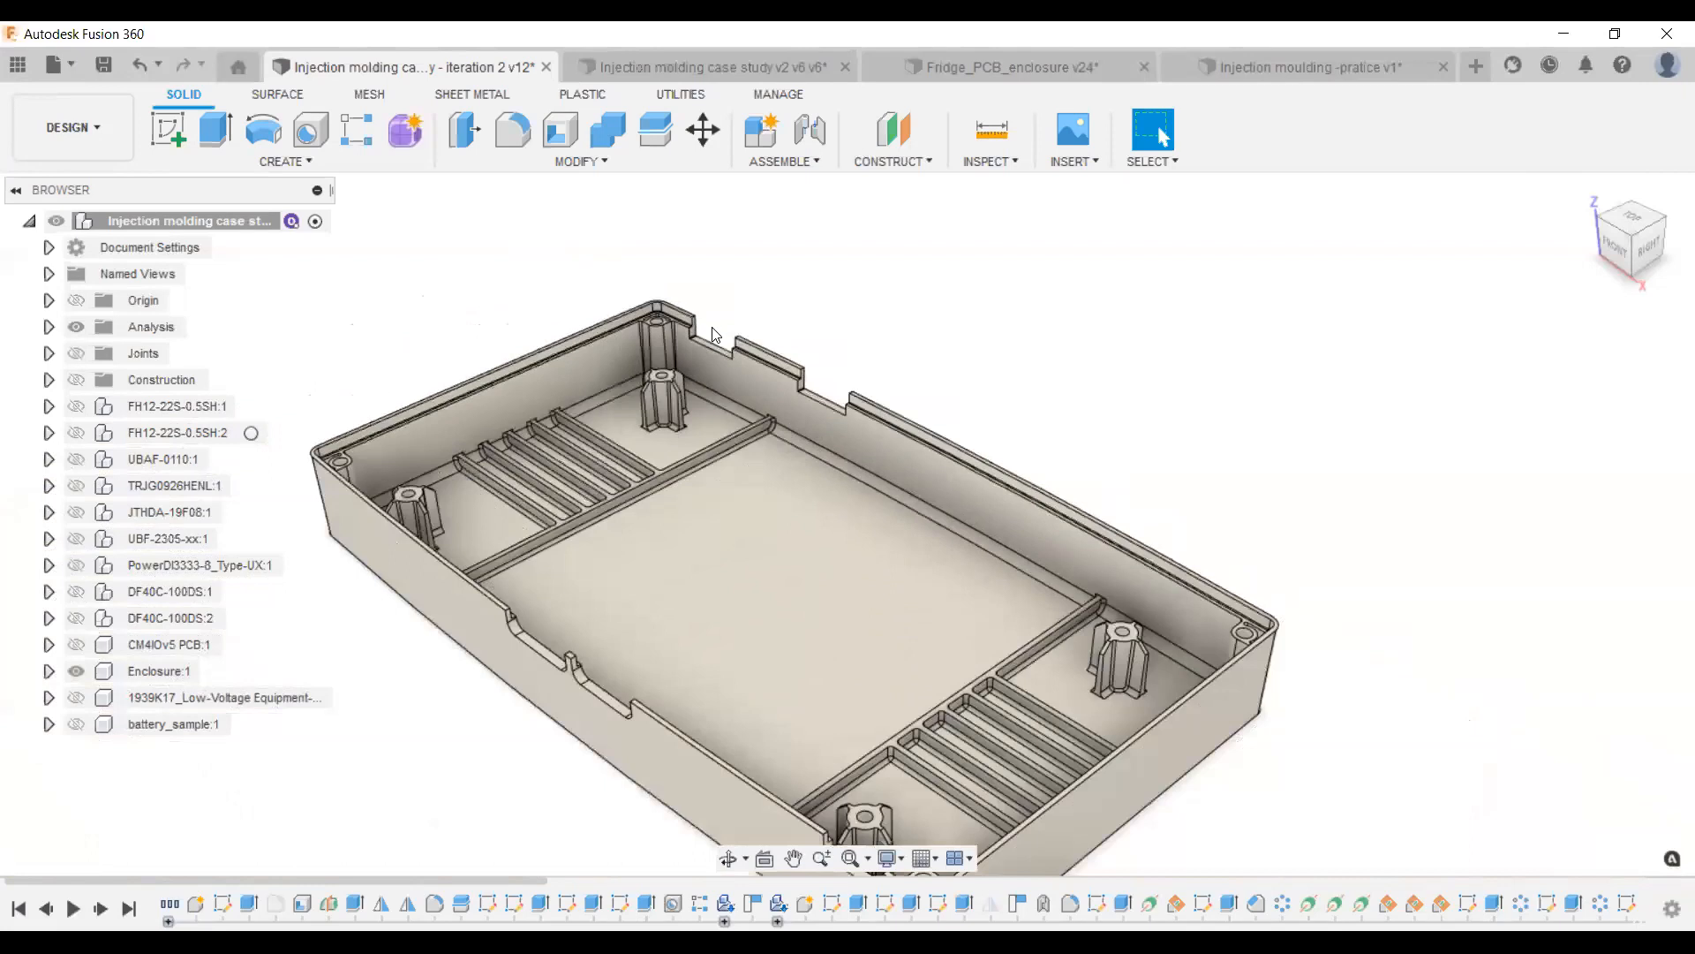
pyautogui.scroll(5, 715, 332)
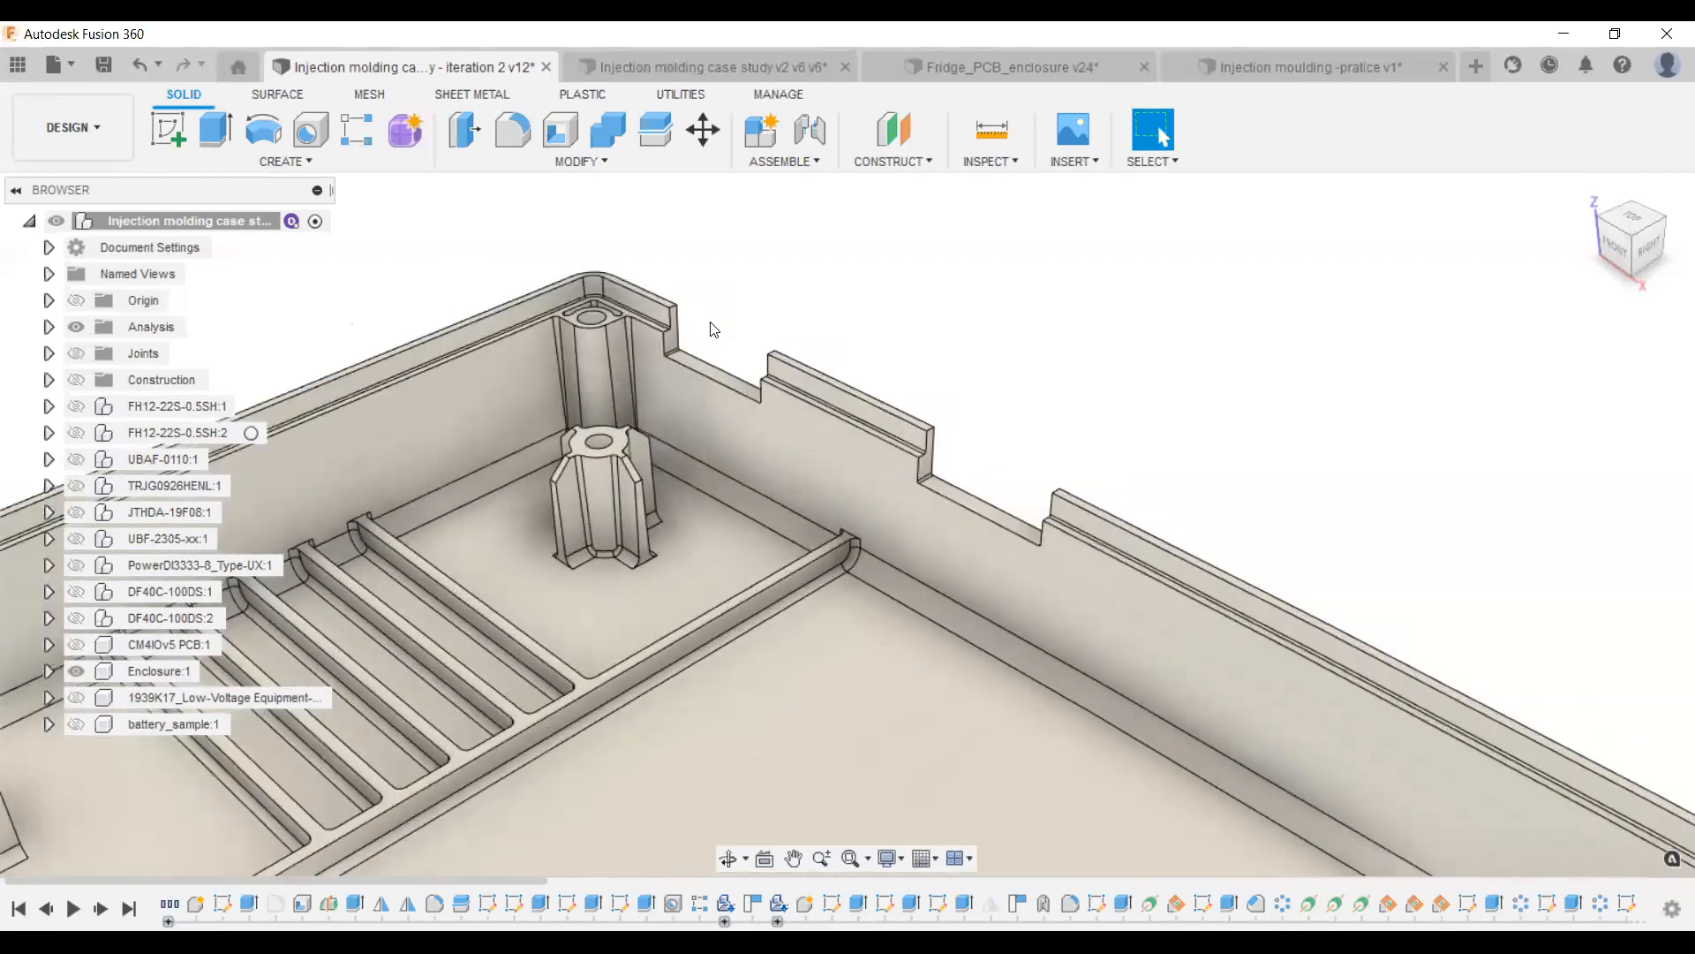
pyautogui.scroll(3, 714, 330)
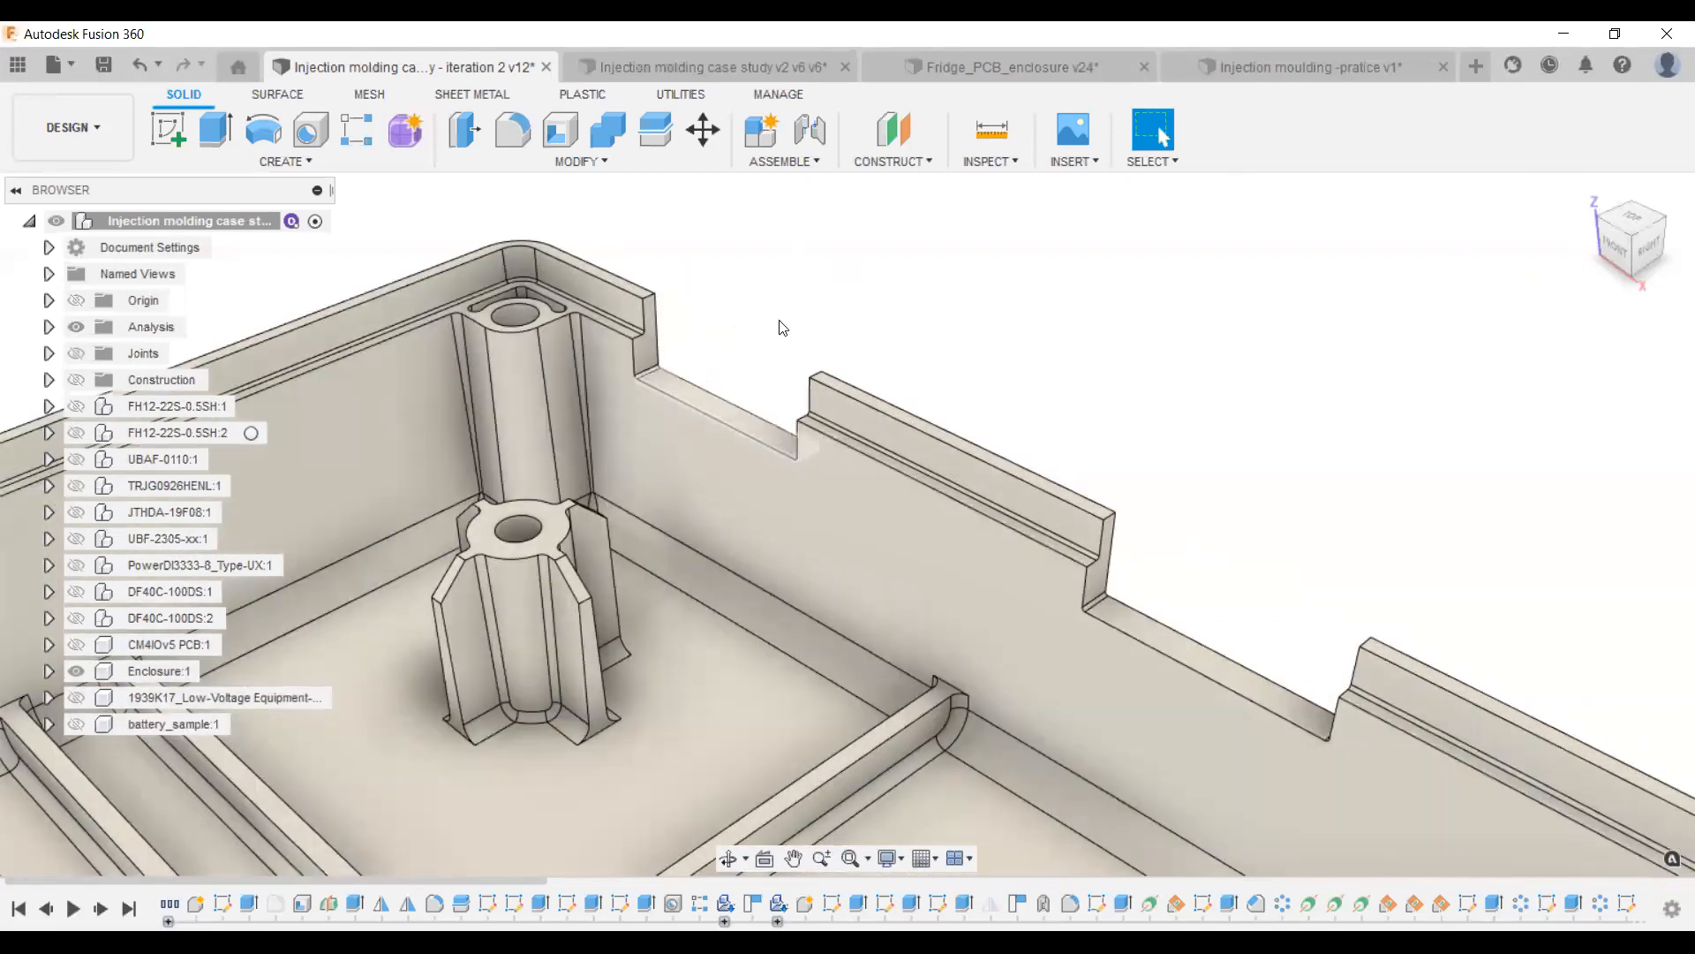
pyautogui.scroll(-4, 747, 351)
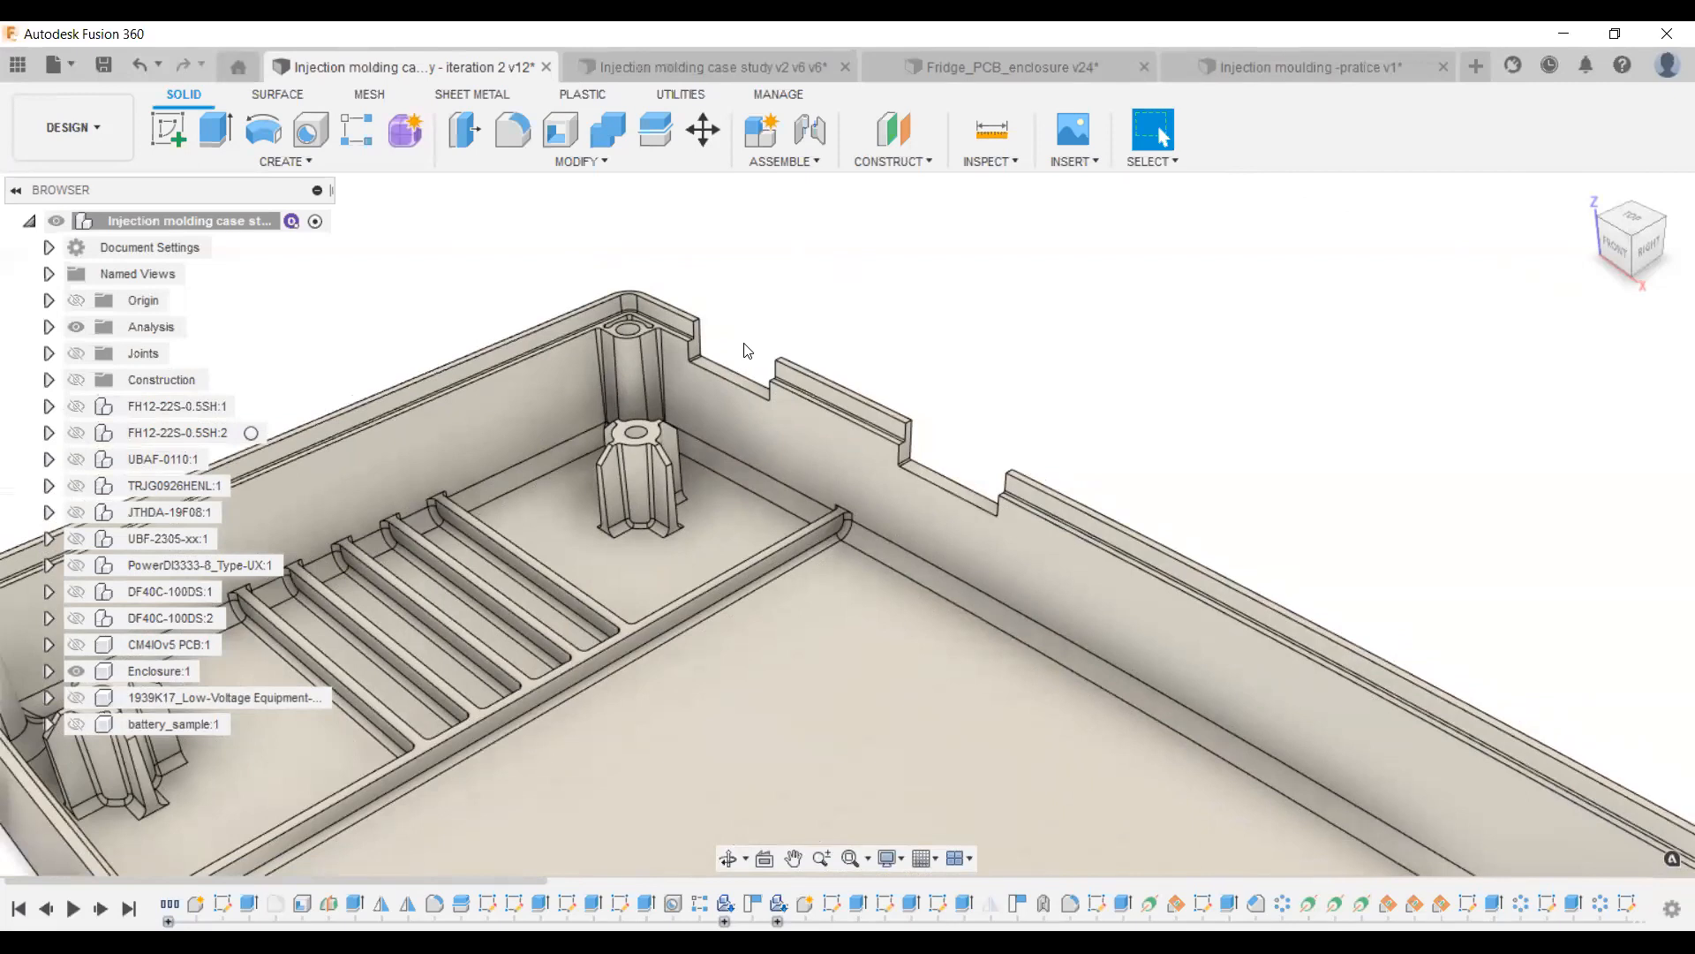
pyautogui.scroll(-5, 693, 283)
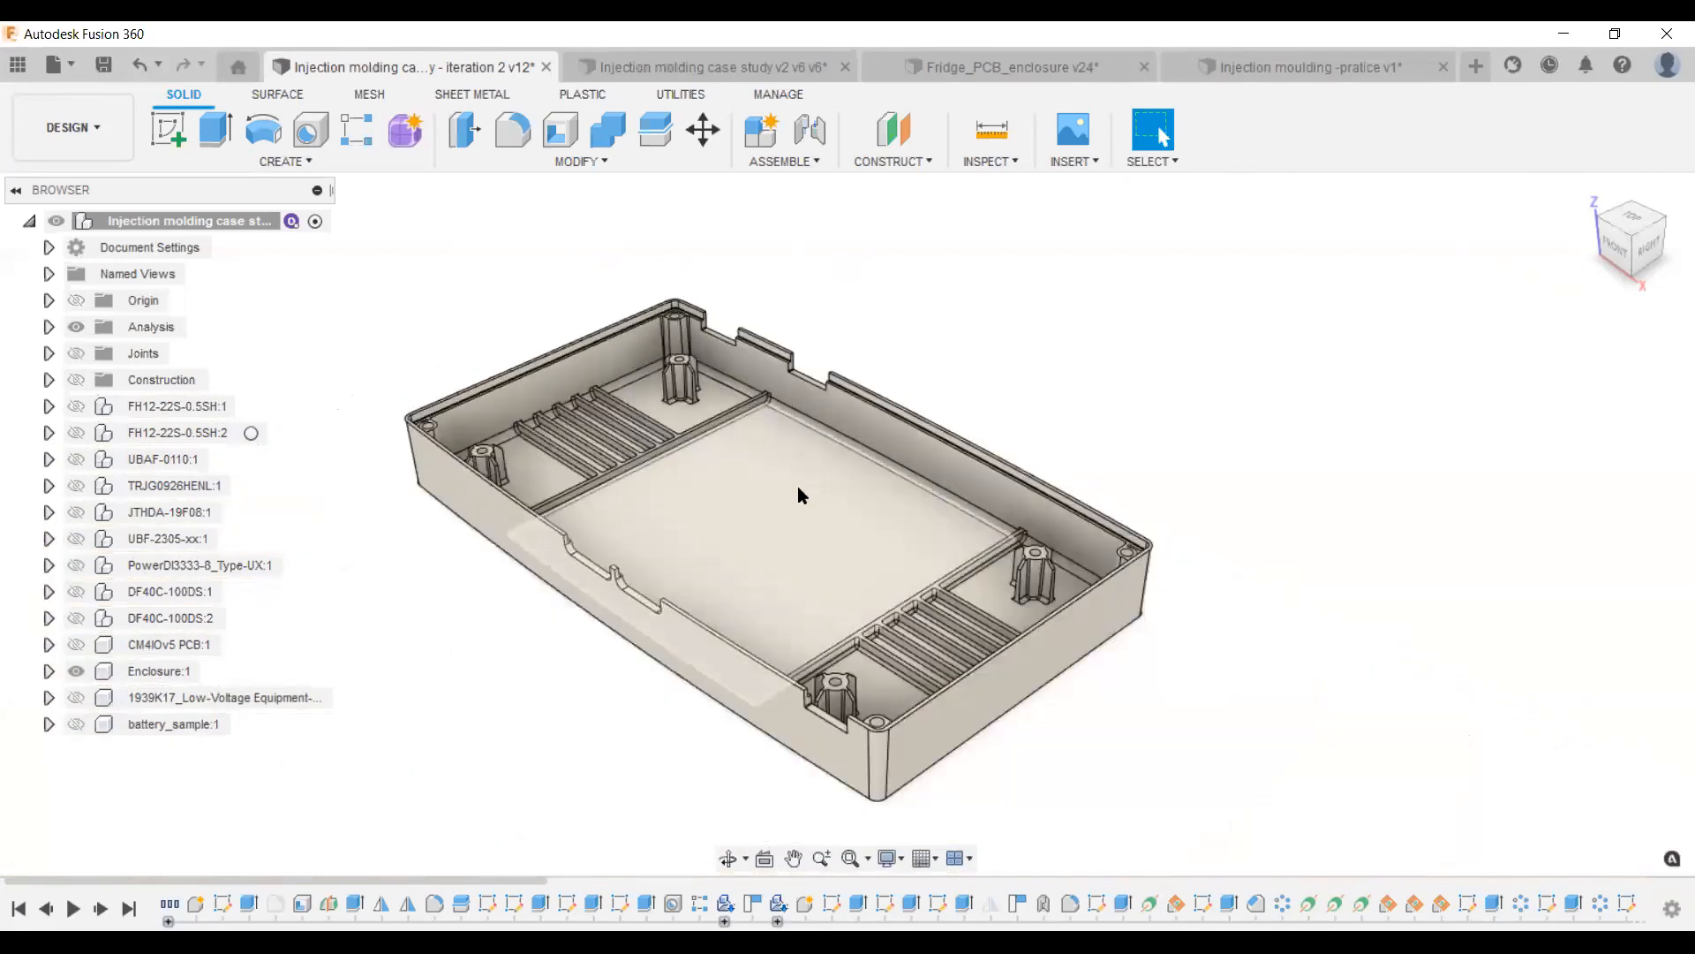
# Examine the corner screw boss, the adjacent standoff and the stepped rim beside the notches from different angles.
pyautogui.scroll(5, 740, 343)
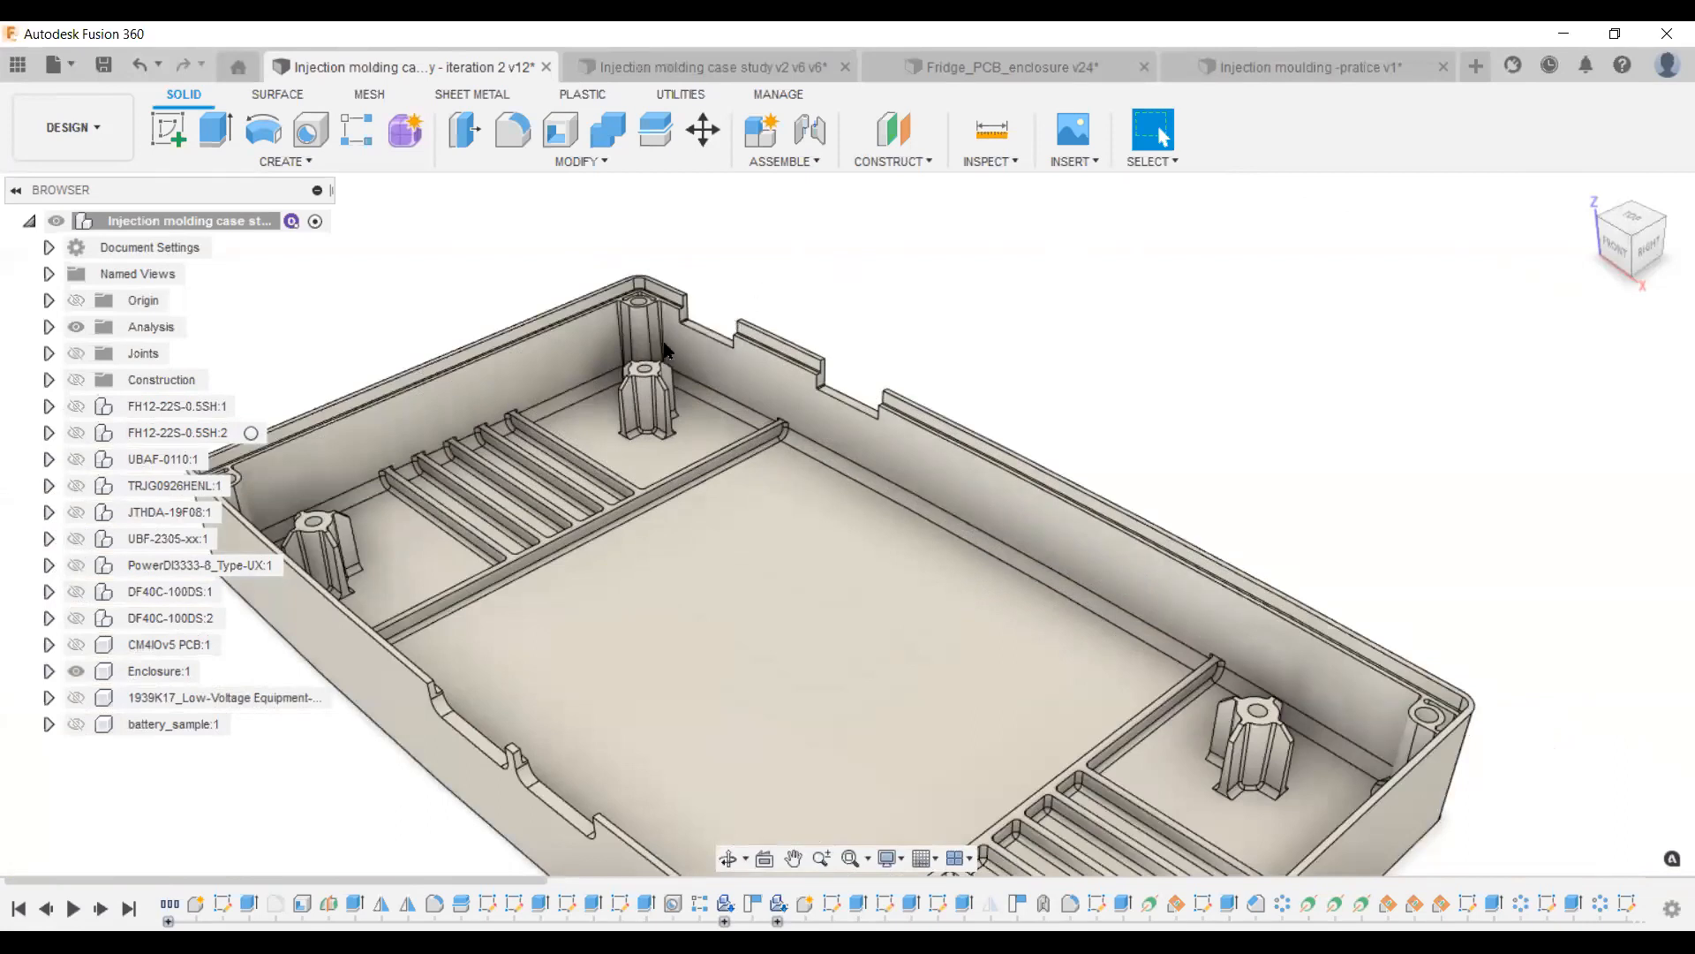
pyautogui.scroll(2, 682, 320)
pyautogui.scroll(3, 682, 319)
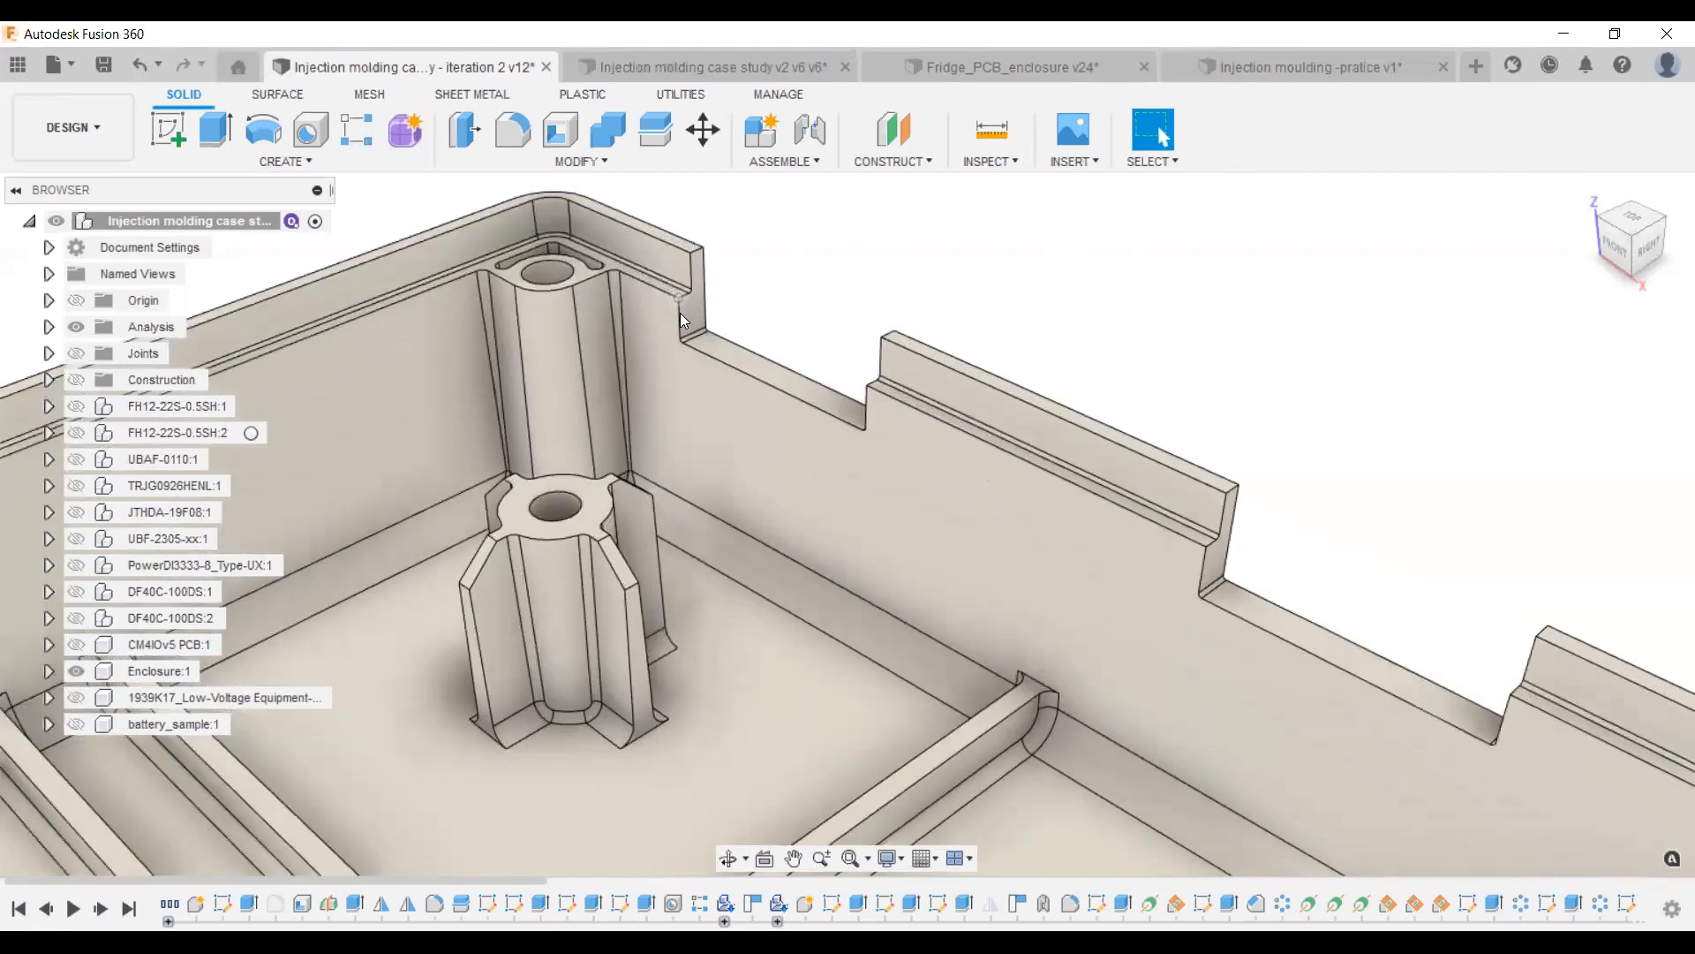
pyautogui.scroll(1, 682, 320)
pyautogui.scroll(-1, 686, 333)
pyautogui.scroll(-3, 702, 274)
pyautogui.keyDown('shift'); pyautogui.moveTo(795, 355); pyautogui.dragTo(620, 344, button='middle'); pyautogui.keyUp('shift')
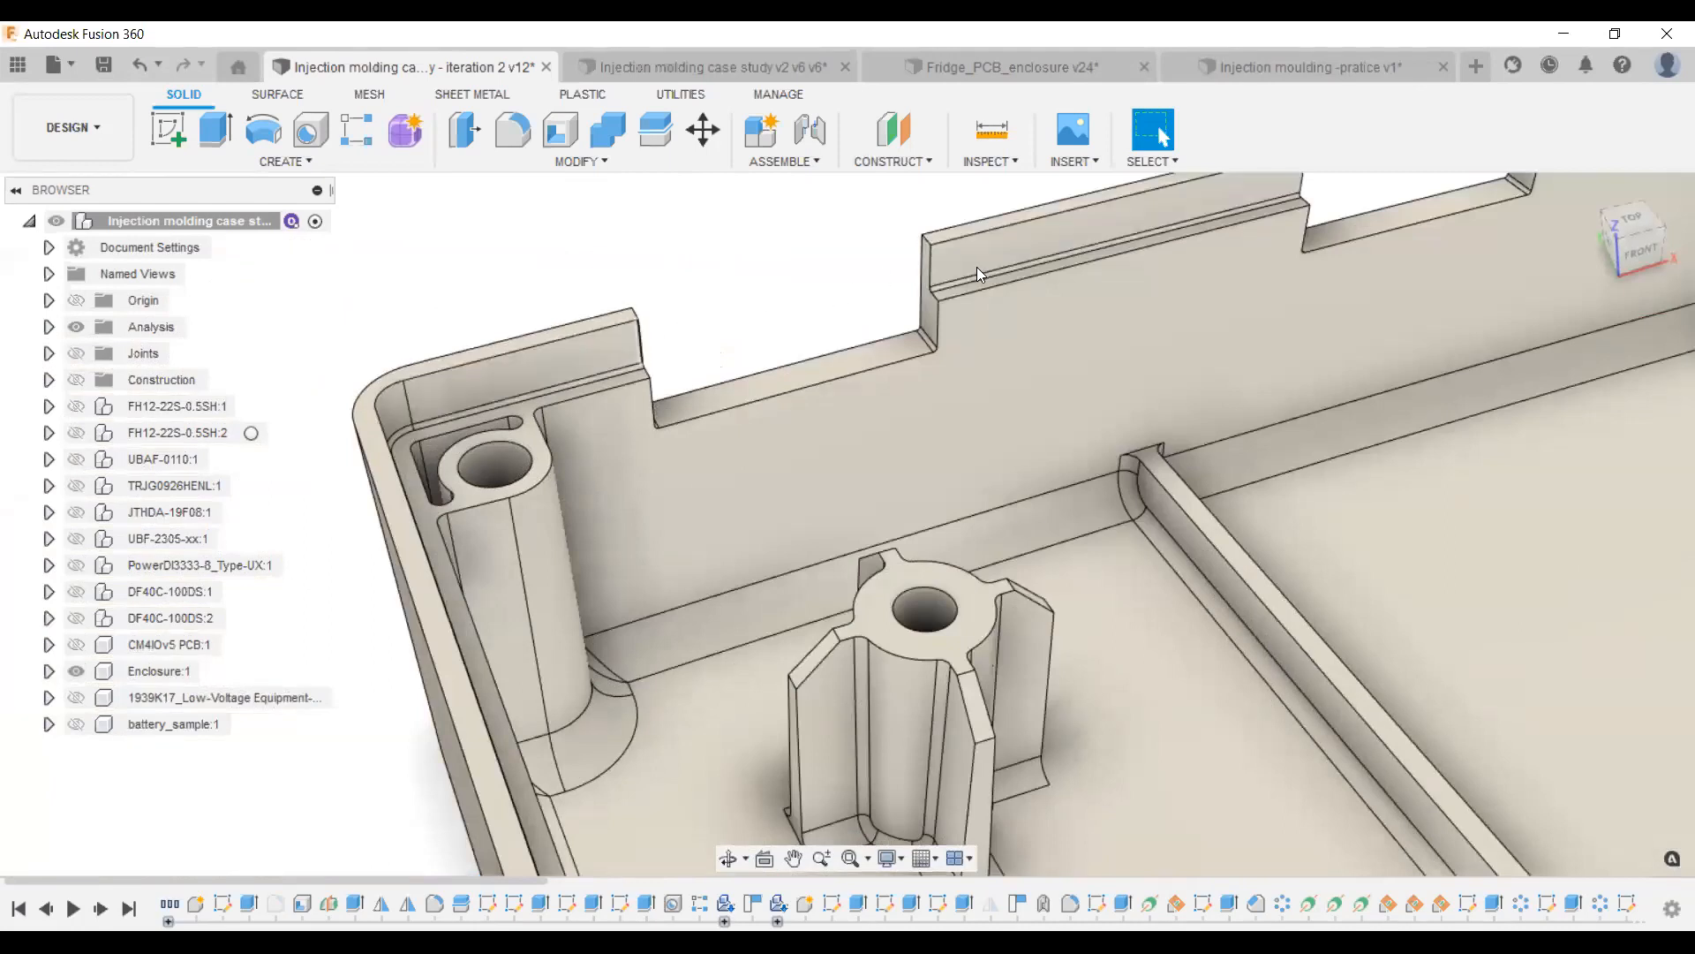
pyautogui.scroll(-2, 414, 347)
pyautogui.scroll(-5, 414, 346)
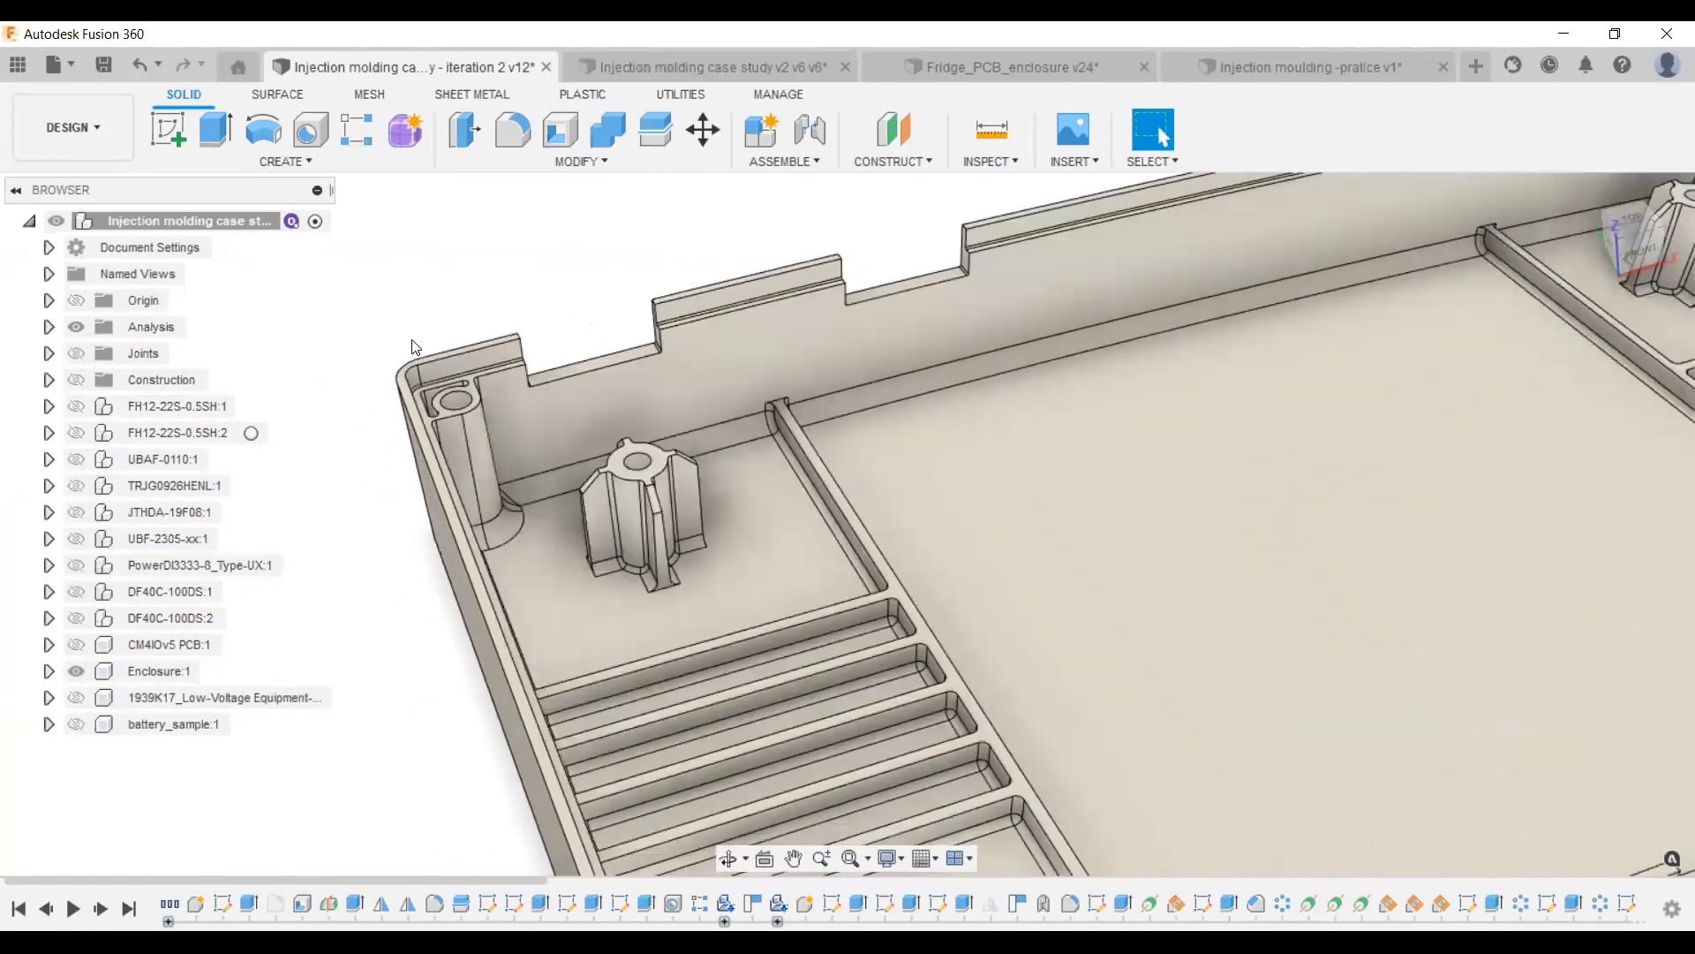
pyautogui.keyDown('shift'); pyautogui.moveTo(1145, 428); pyautogui.dragTo(967, 399, button='middle'); pyautogui.keyUp('shift')
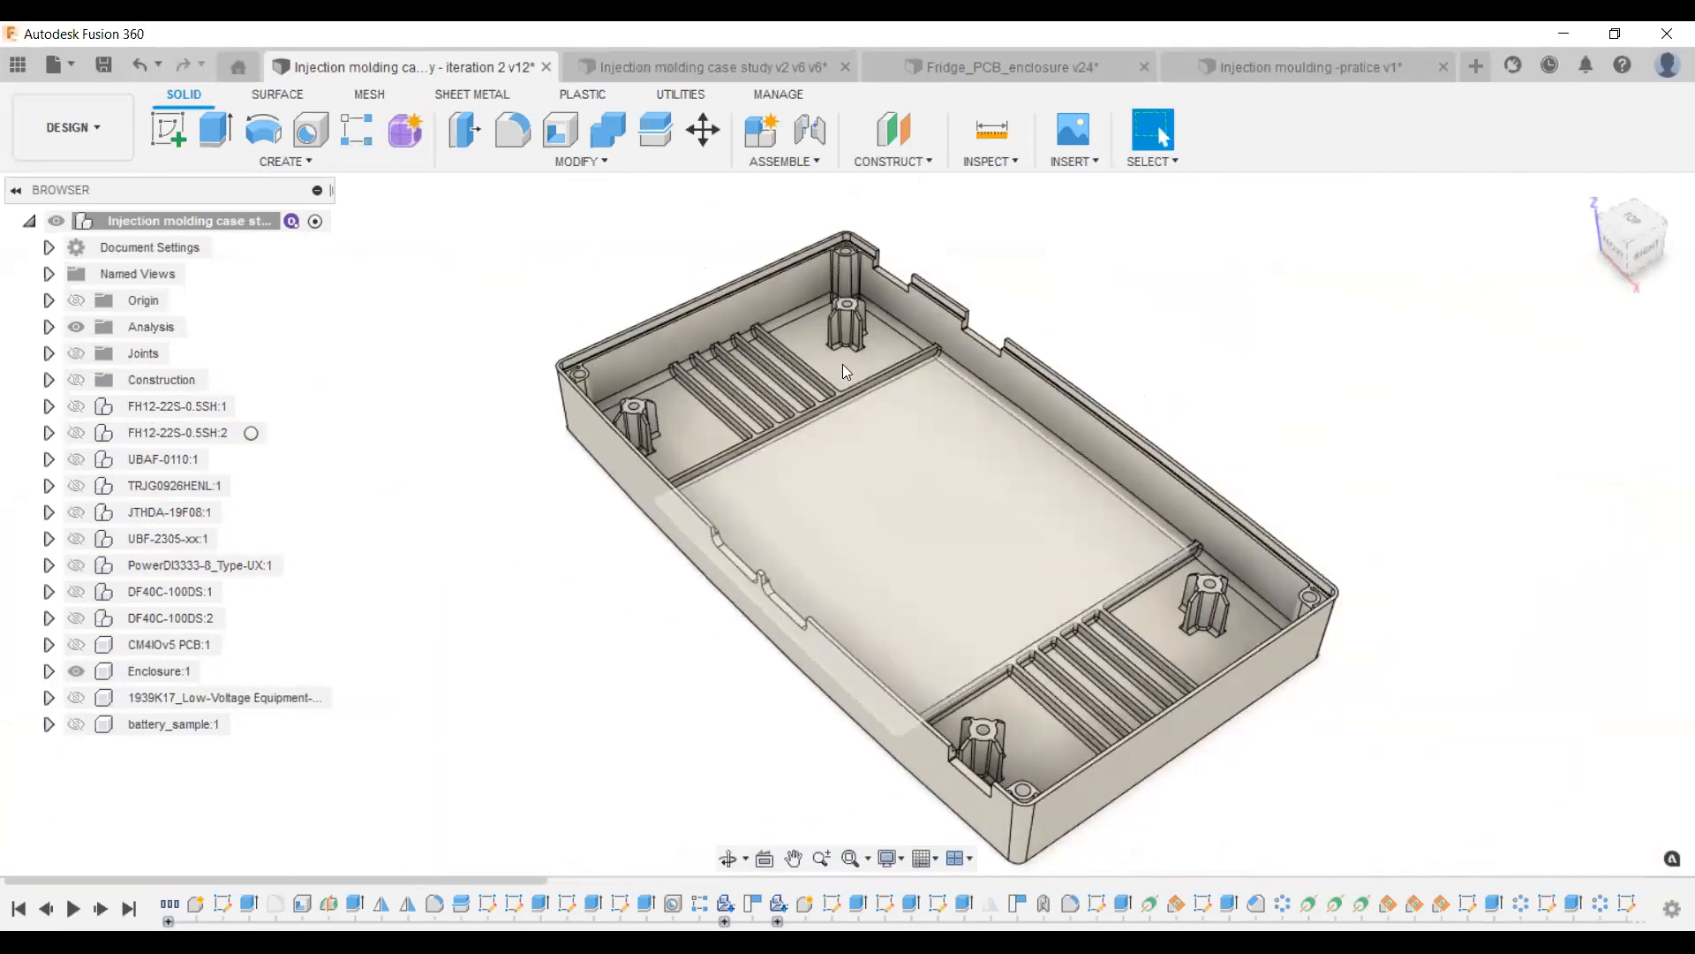
# Examine the parallel ribs and standoffs at both ends of the enclosure floor, as a whole and close up.
pyautogui.scroll(3, 758, 406)
pyautogui.scroll(-3, 579, 376)
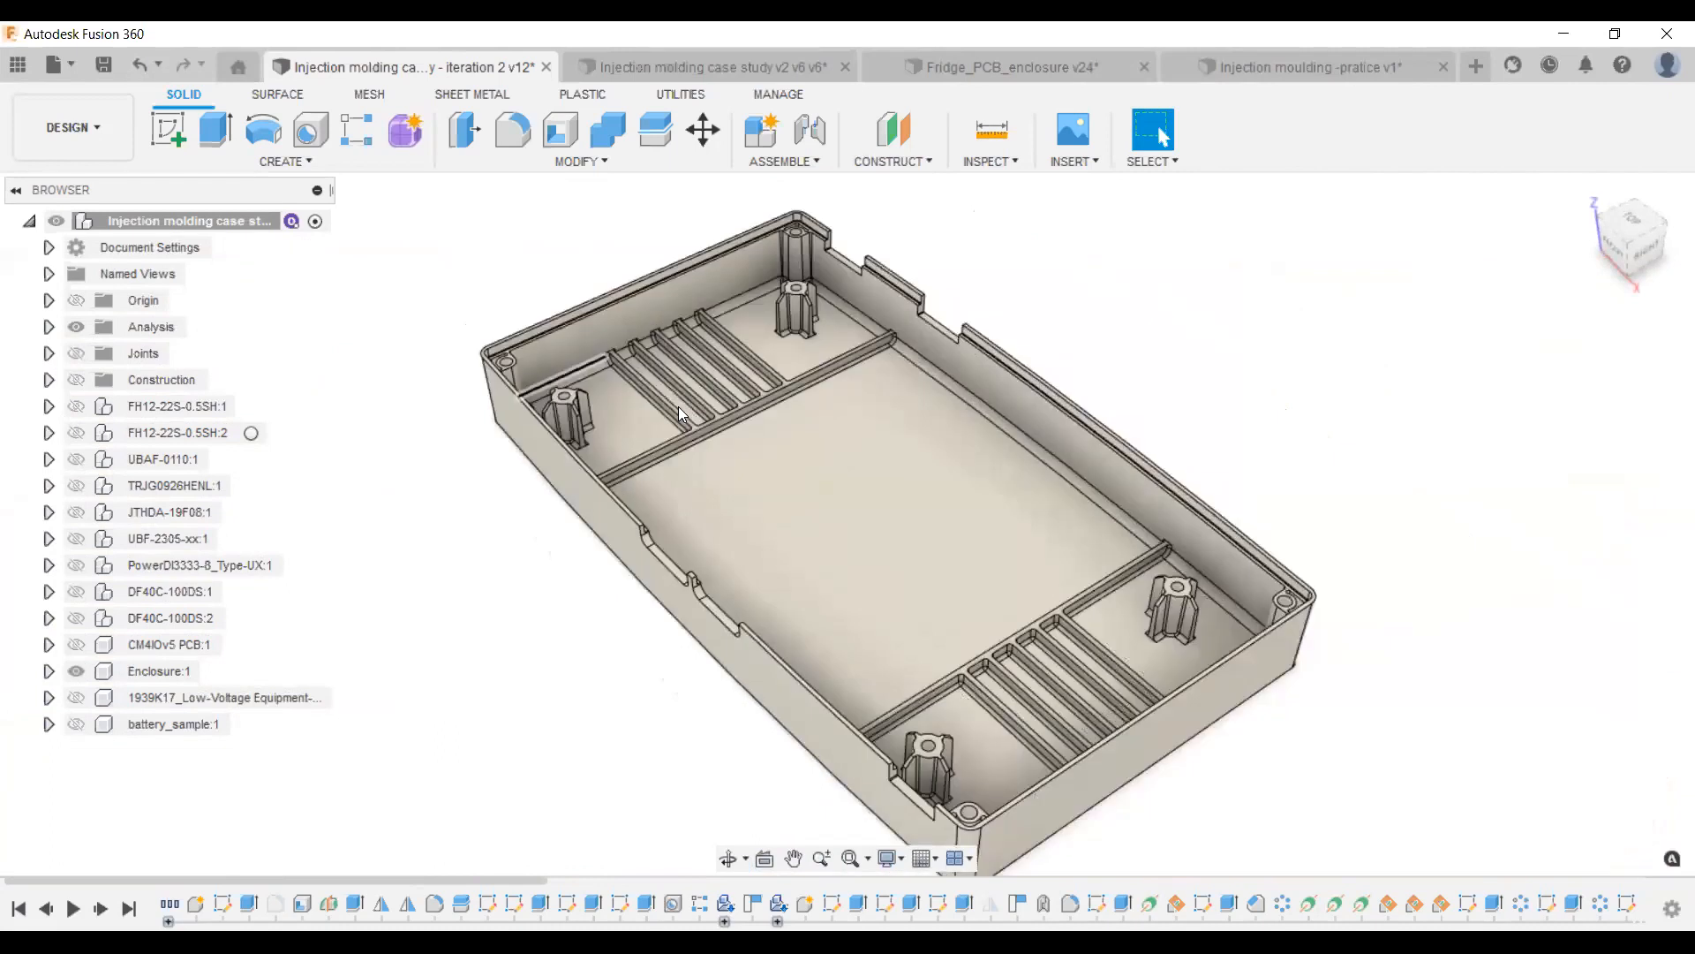
pyautogui.keyDown('shift'); pyautogui.moveTo(800, 434); pyautogui.dragTo(800, 434, button='middle'); pyautogui.keyUp('shift')
pyautogui.moveTo(805, 442); pyautogui.dragTo(632, 453)
pyautogui.press('Escape')
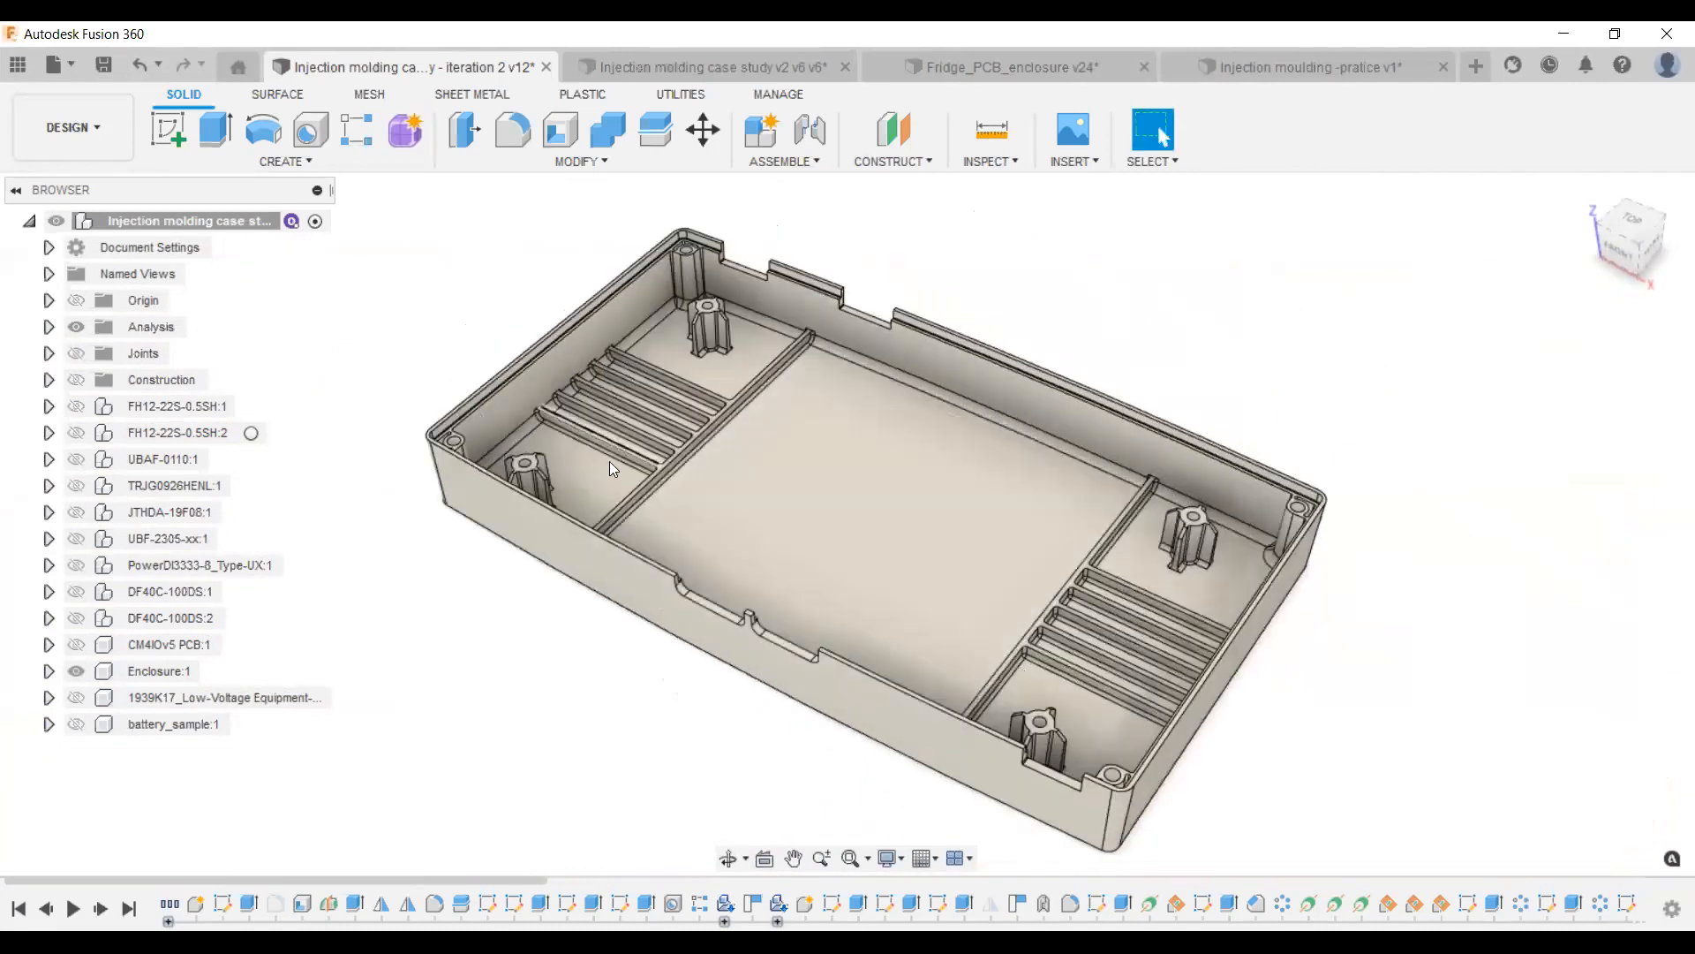
pyautogui.scroll(5, 618, 459)
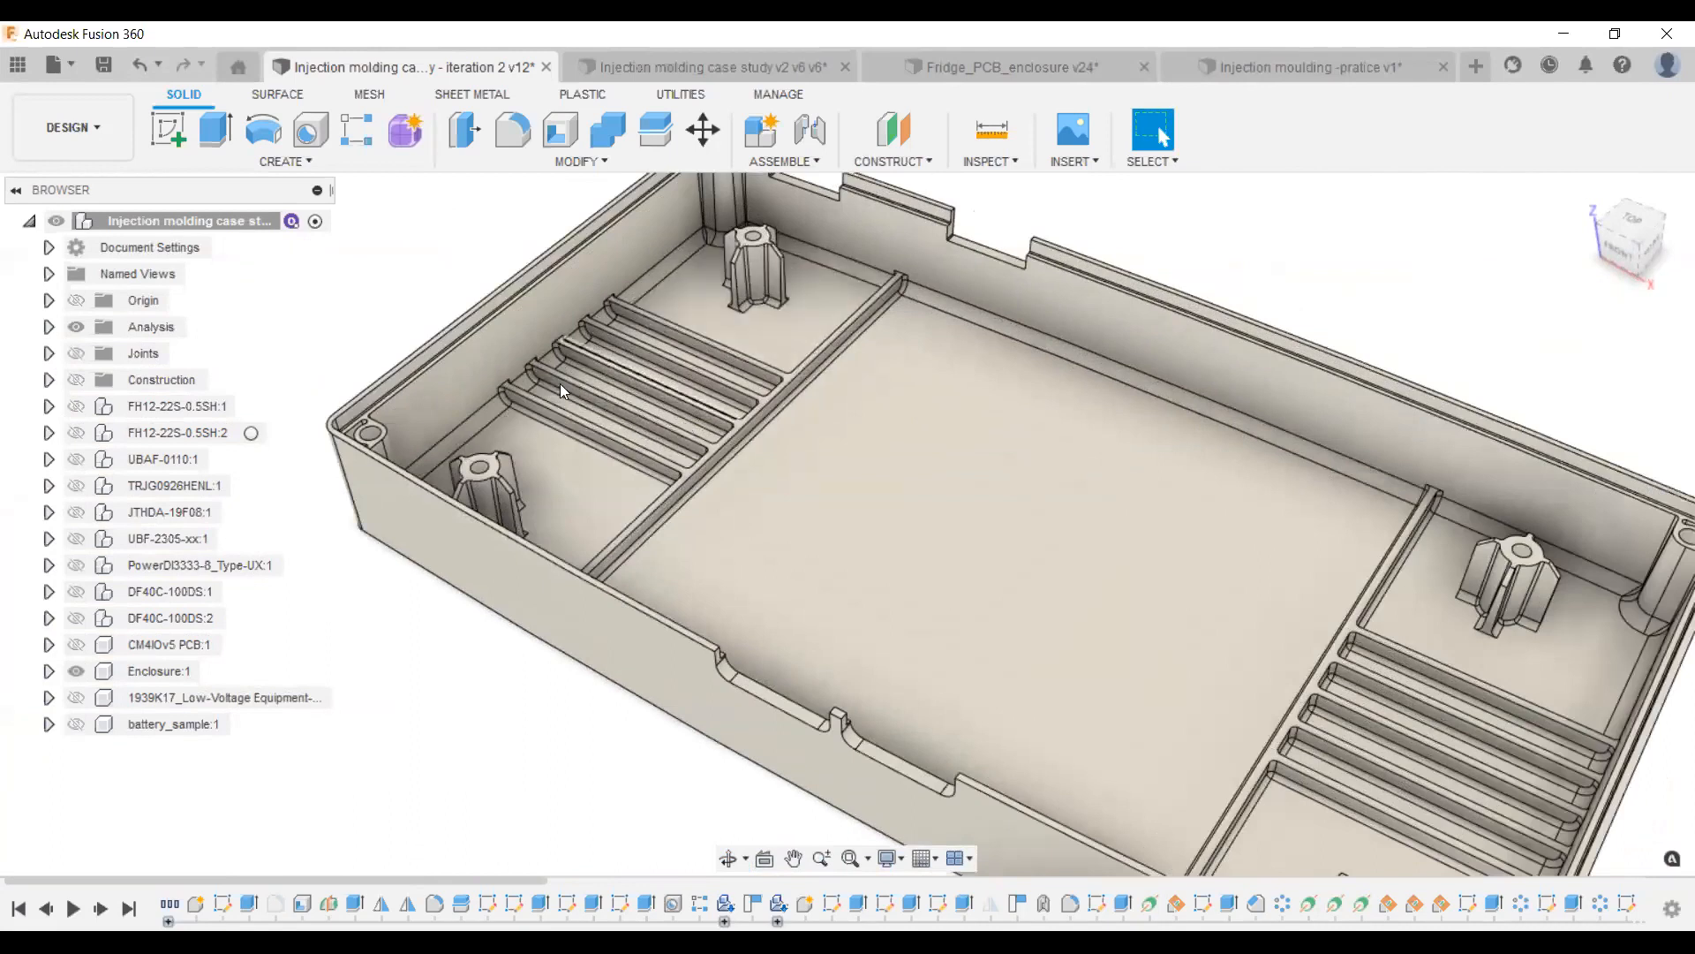
pyautogui.scroll(-5, 1136, 344)
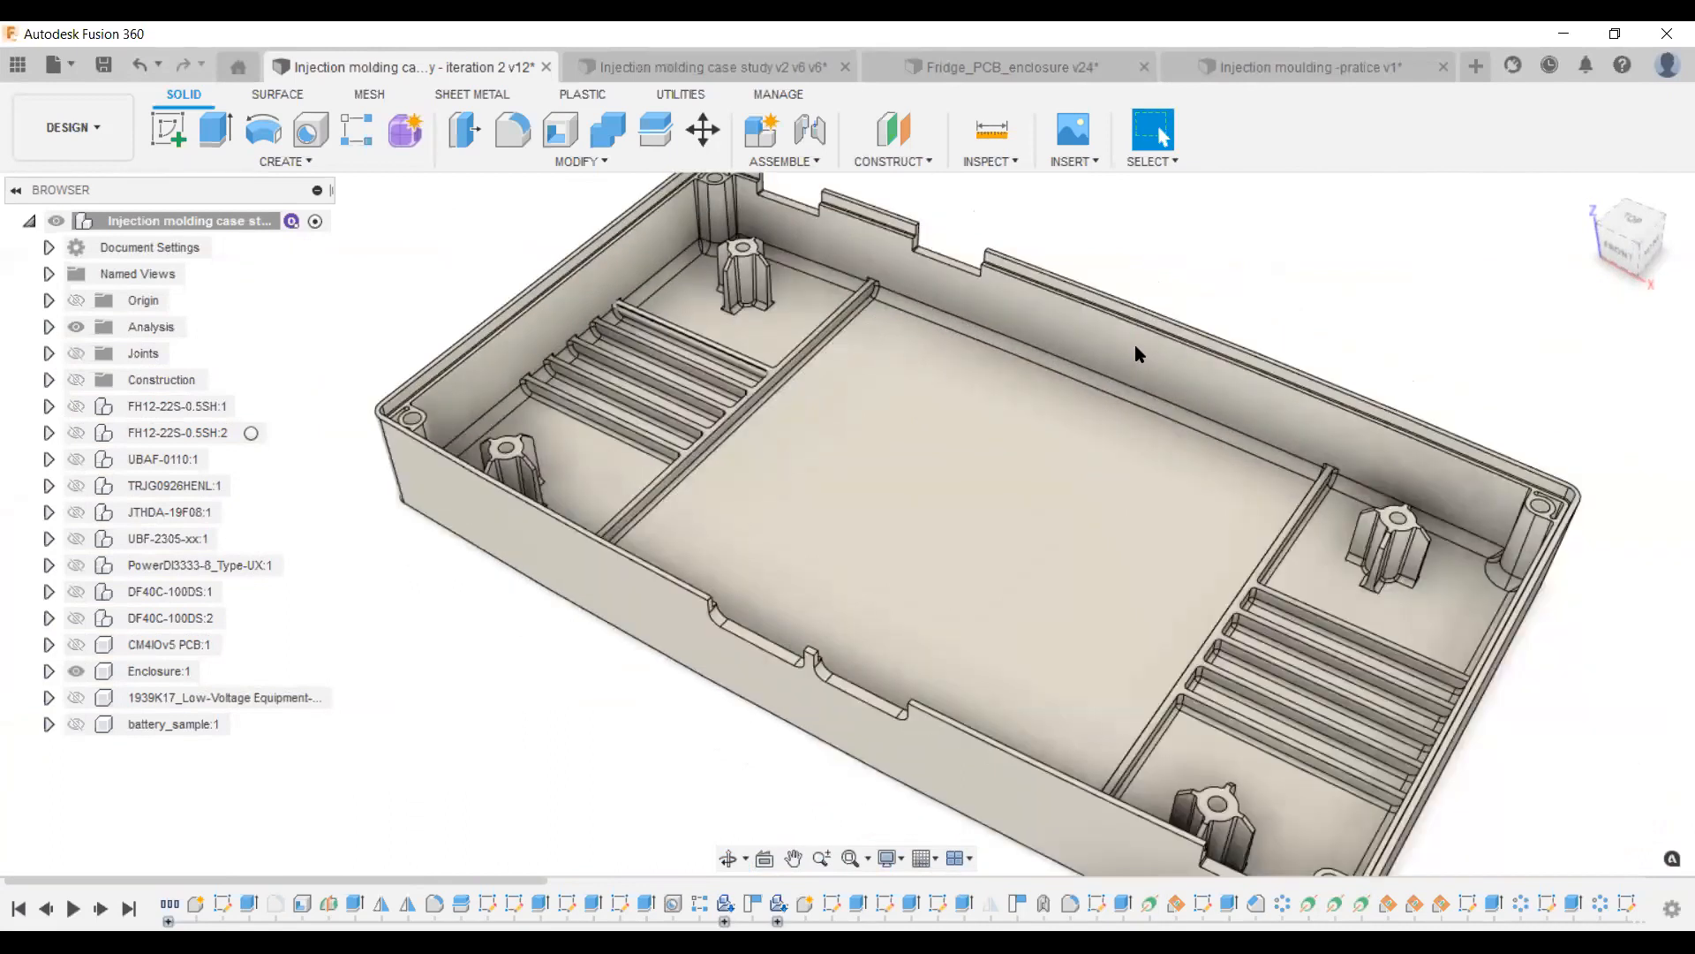
# Measure the thickness of the long rear wall between its inner and outer faces beside the notch.
pyautogui.scroll(10, 1077, 365)
pyautogui.keyDown('shift'); pyautogui.moveTo(1010, 432); pyautogui.dragTo(855, 317, button='middle'); pyautogui.keyUp('shift')
pyautogui.scroll(-6, 855, 316)
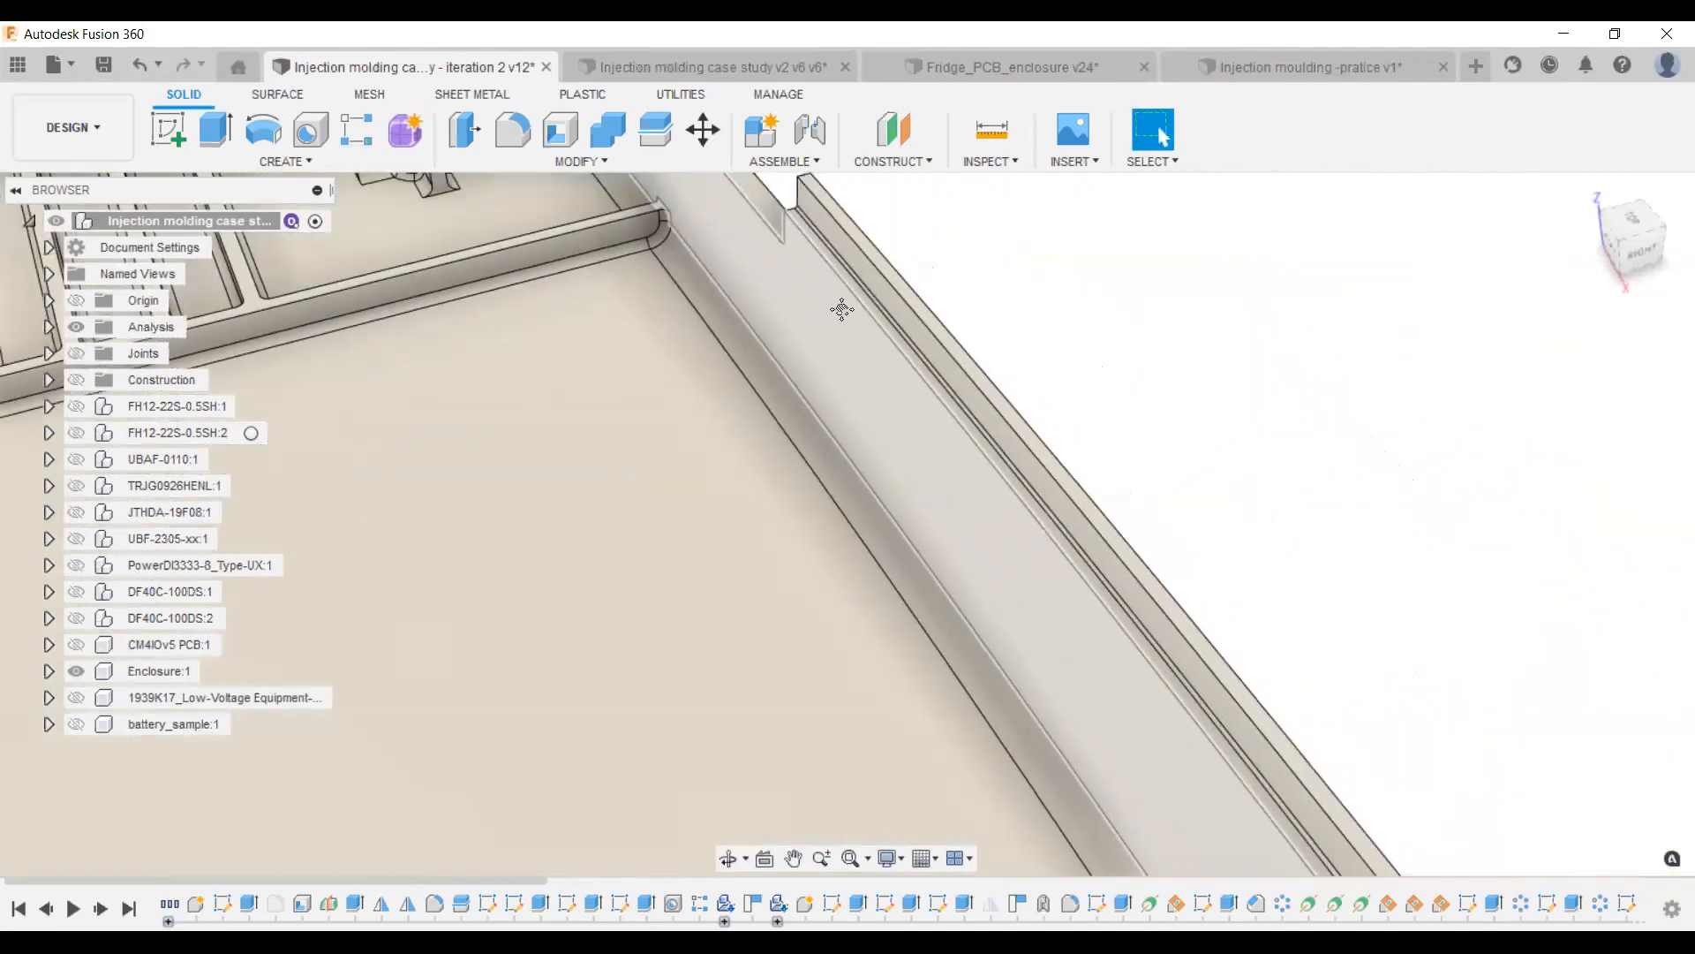
pyautogui.press('Escape')
pyautogui.scroll(2, 851, 417)
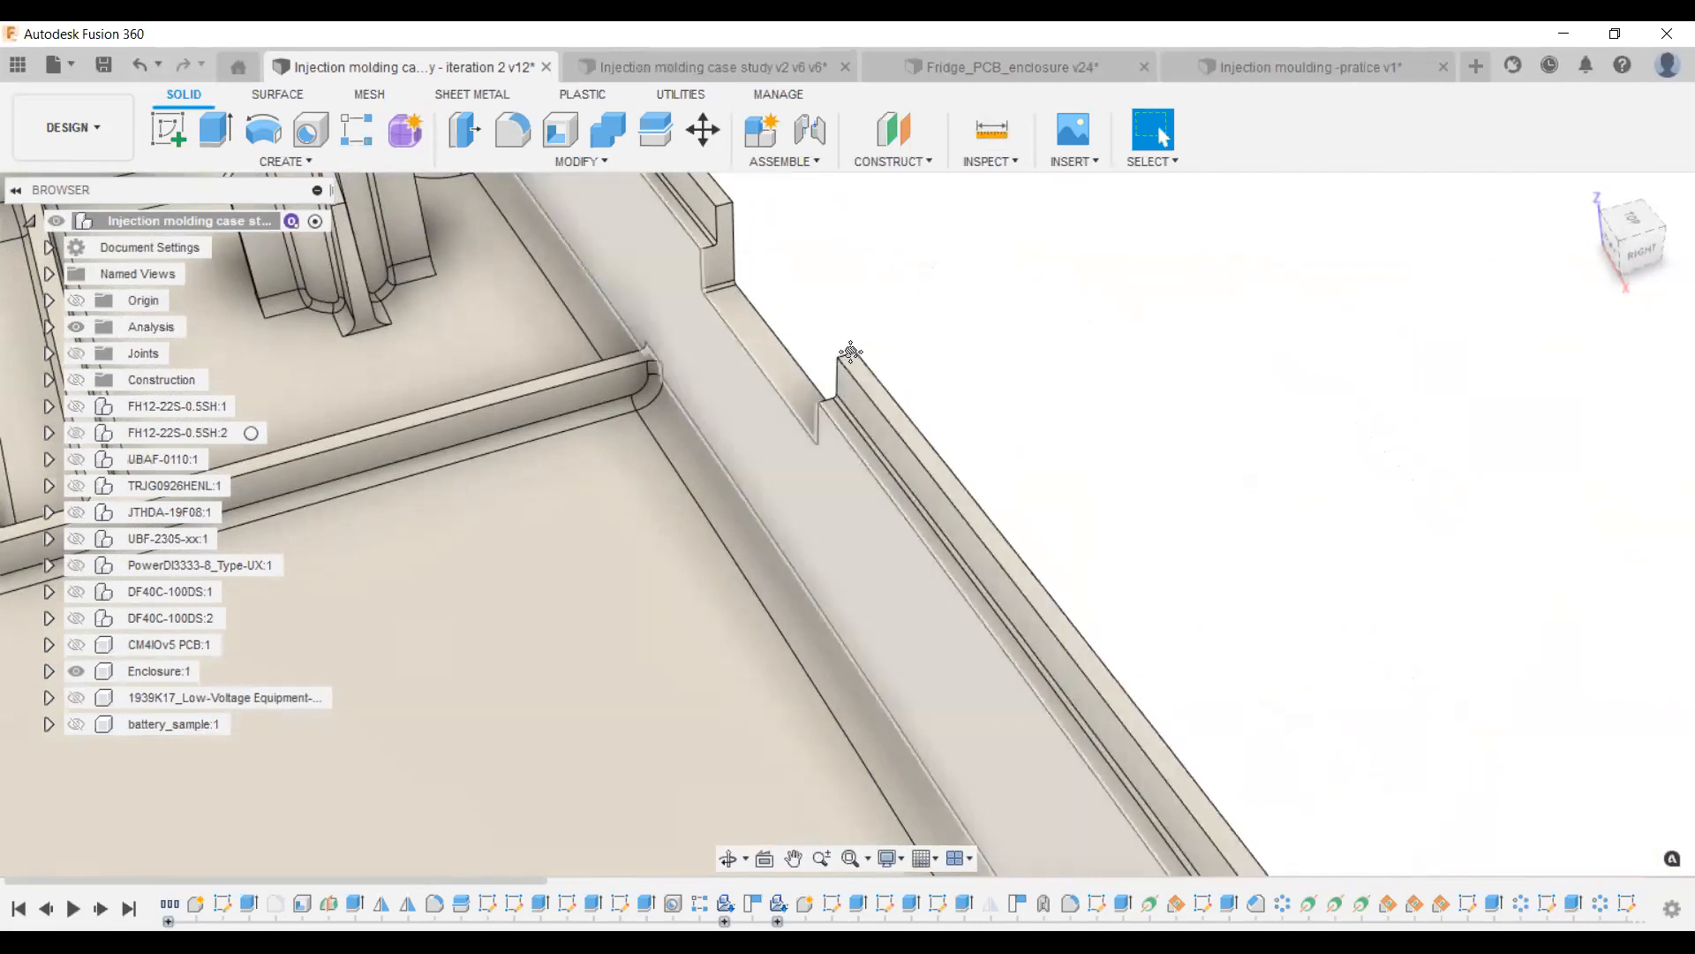
pyautogui.click(1009, 129)
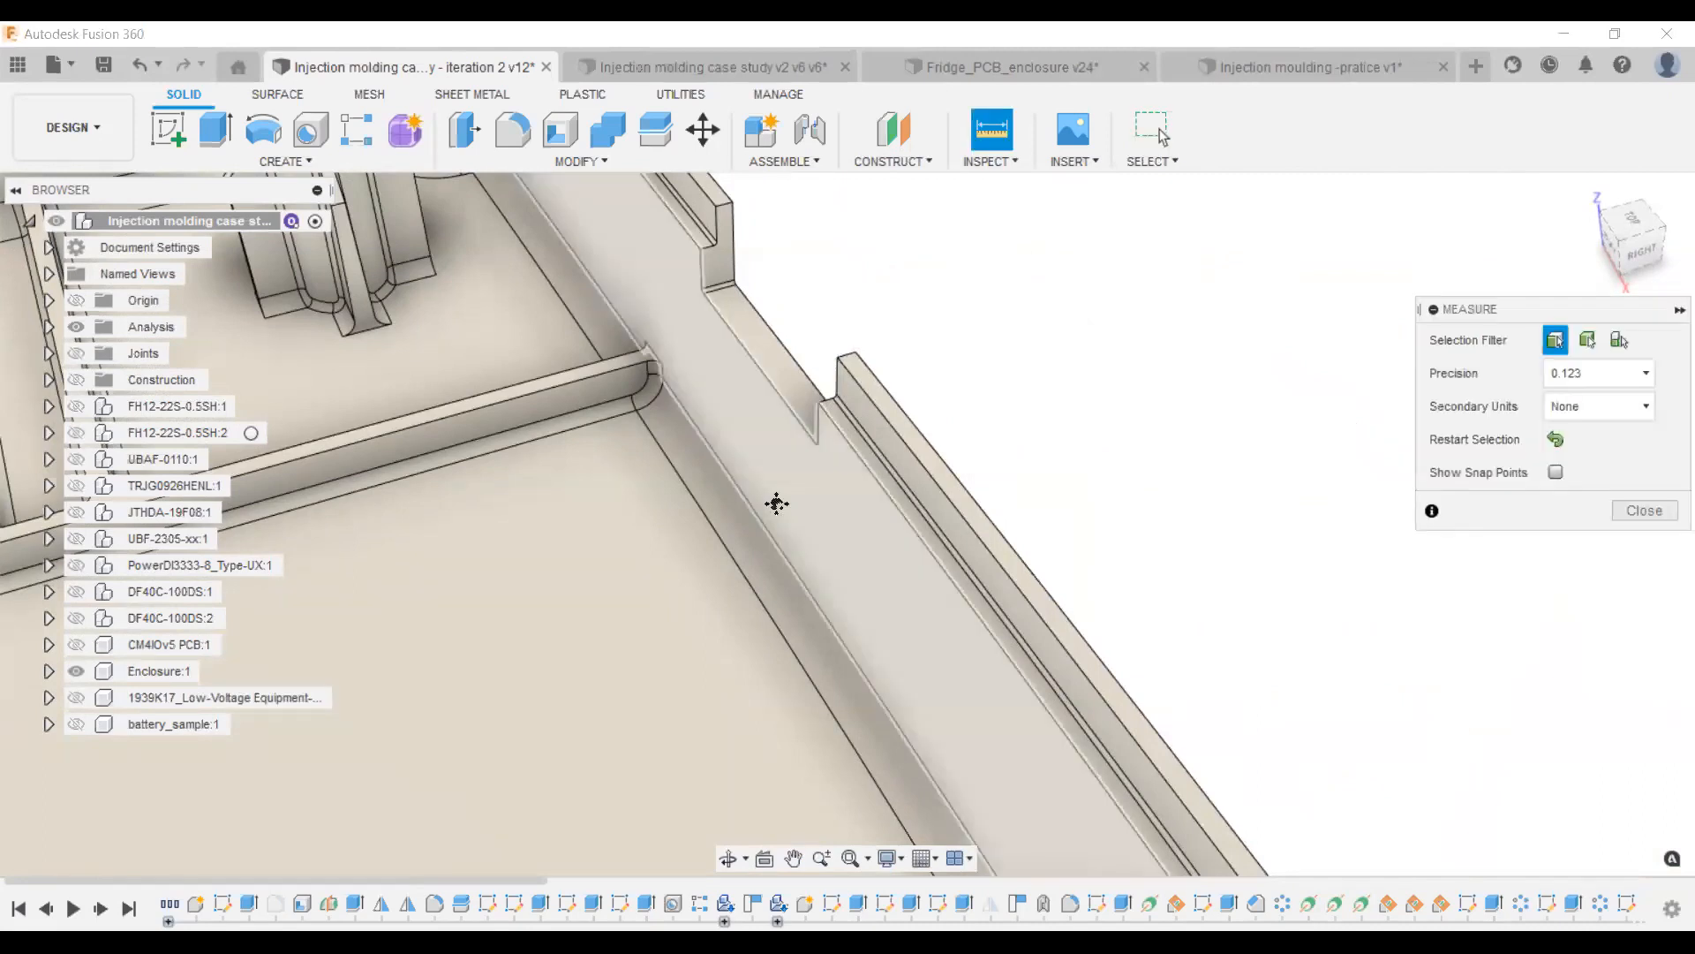
pyautogui.click(1008, 525)
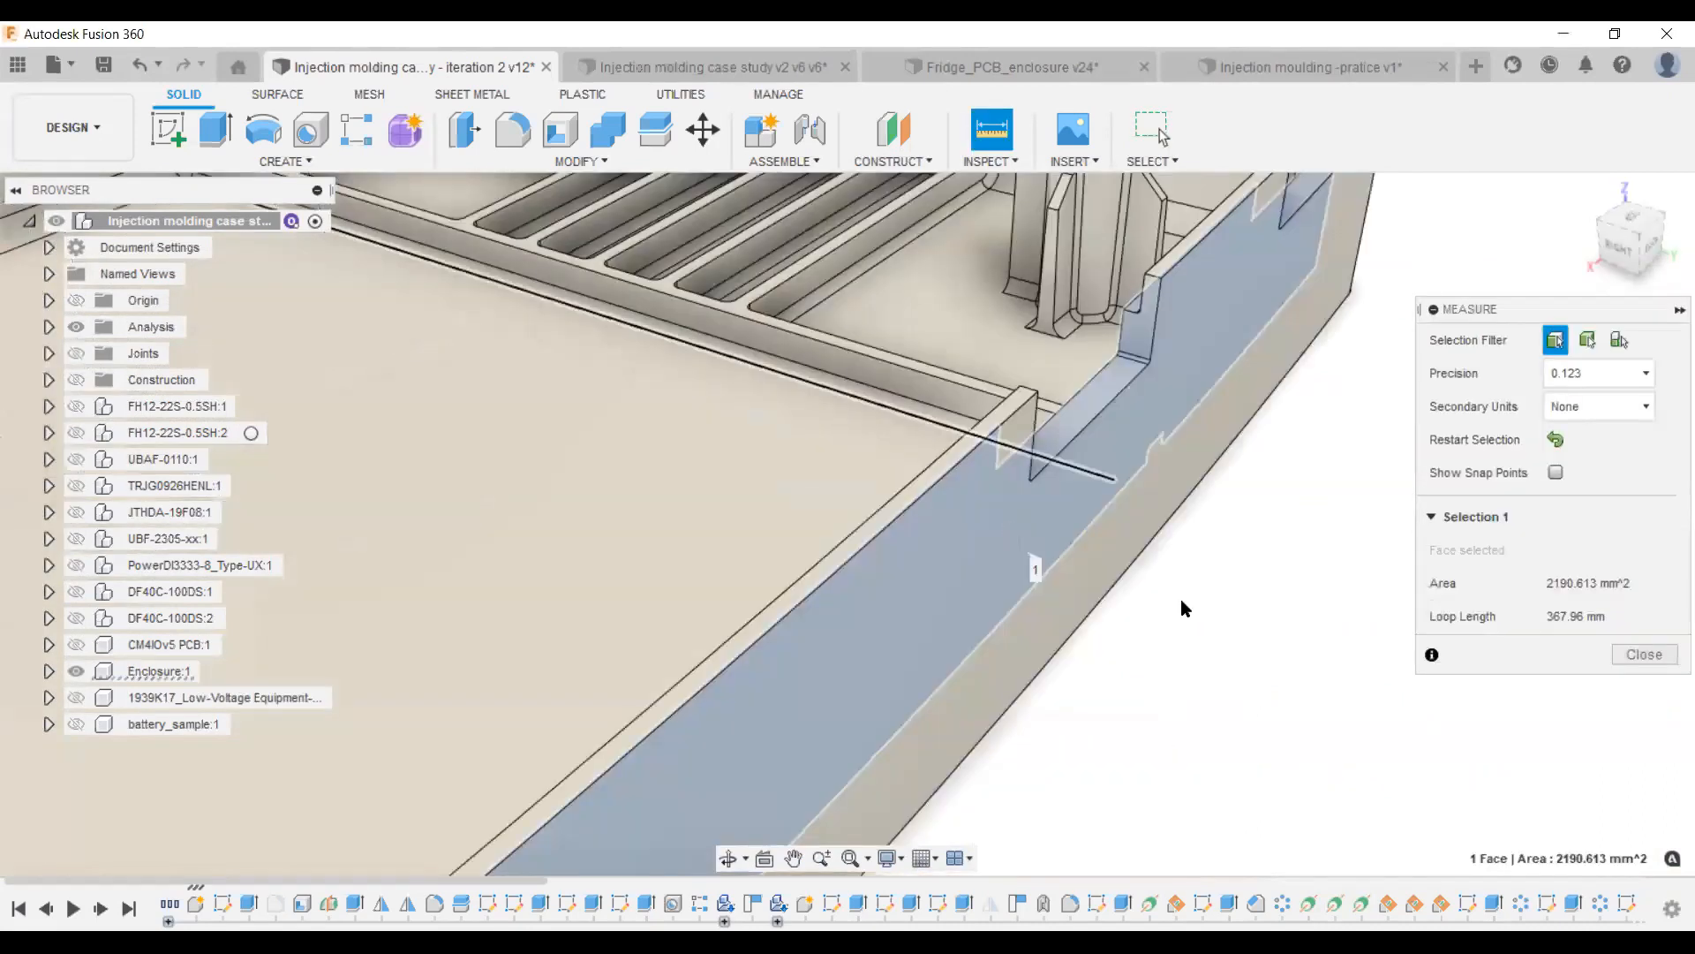
pyautogui.click(1017, 542)
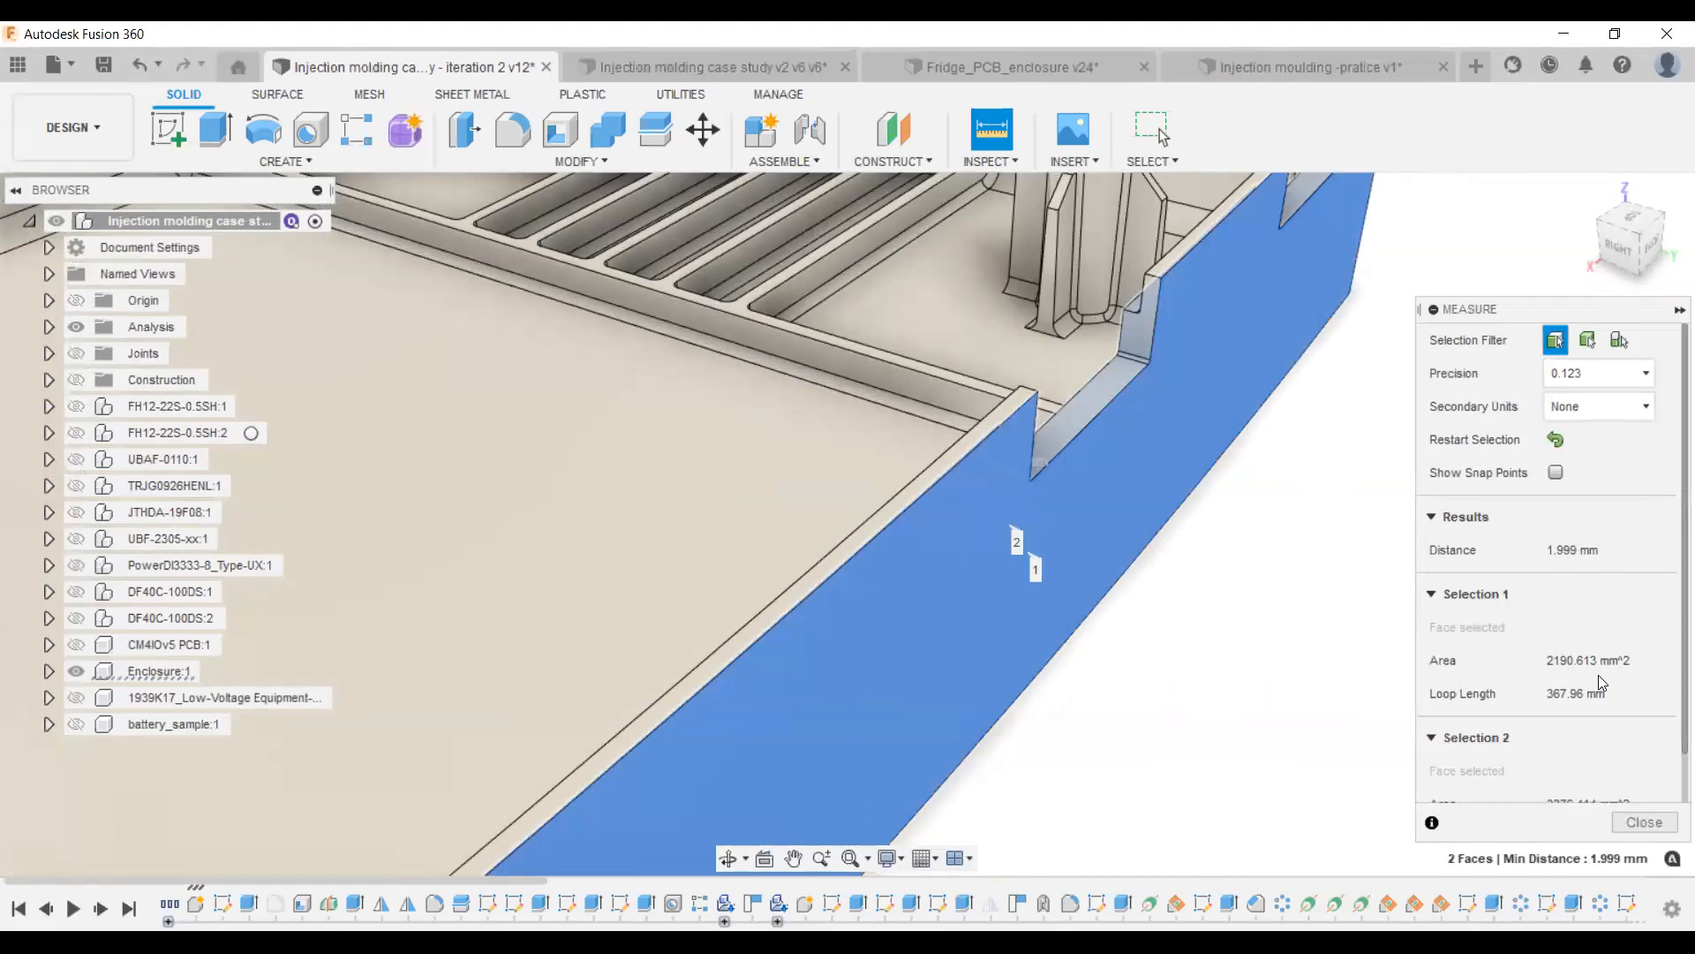
pyautogui.press('Escape')
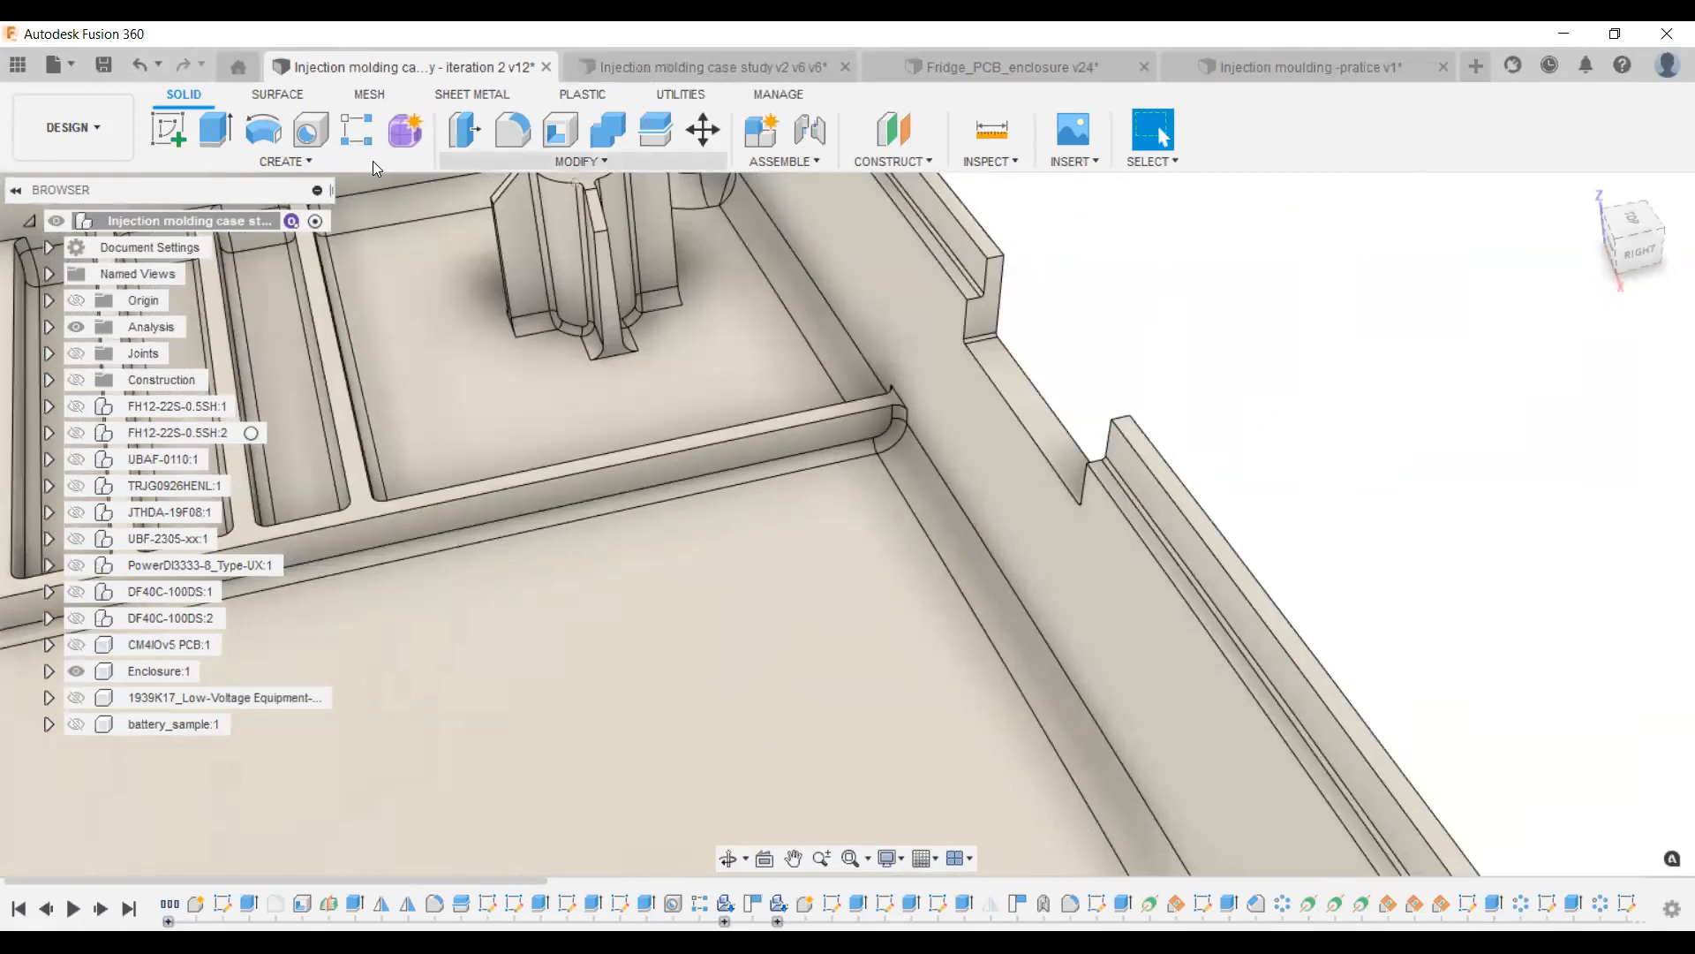
# Examine the filleted junction of the cross rib with the rear wall and the stepped rim beside the notch.
pyautogui.keyDown('shift'); pyautogui.moveTo(916, 523); pyautogui.dragTo(977, 507, button='middle'); pyautogui.keyUp('shift')
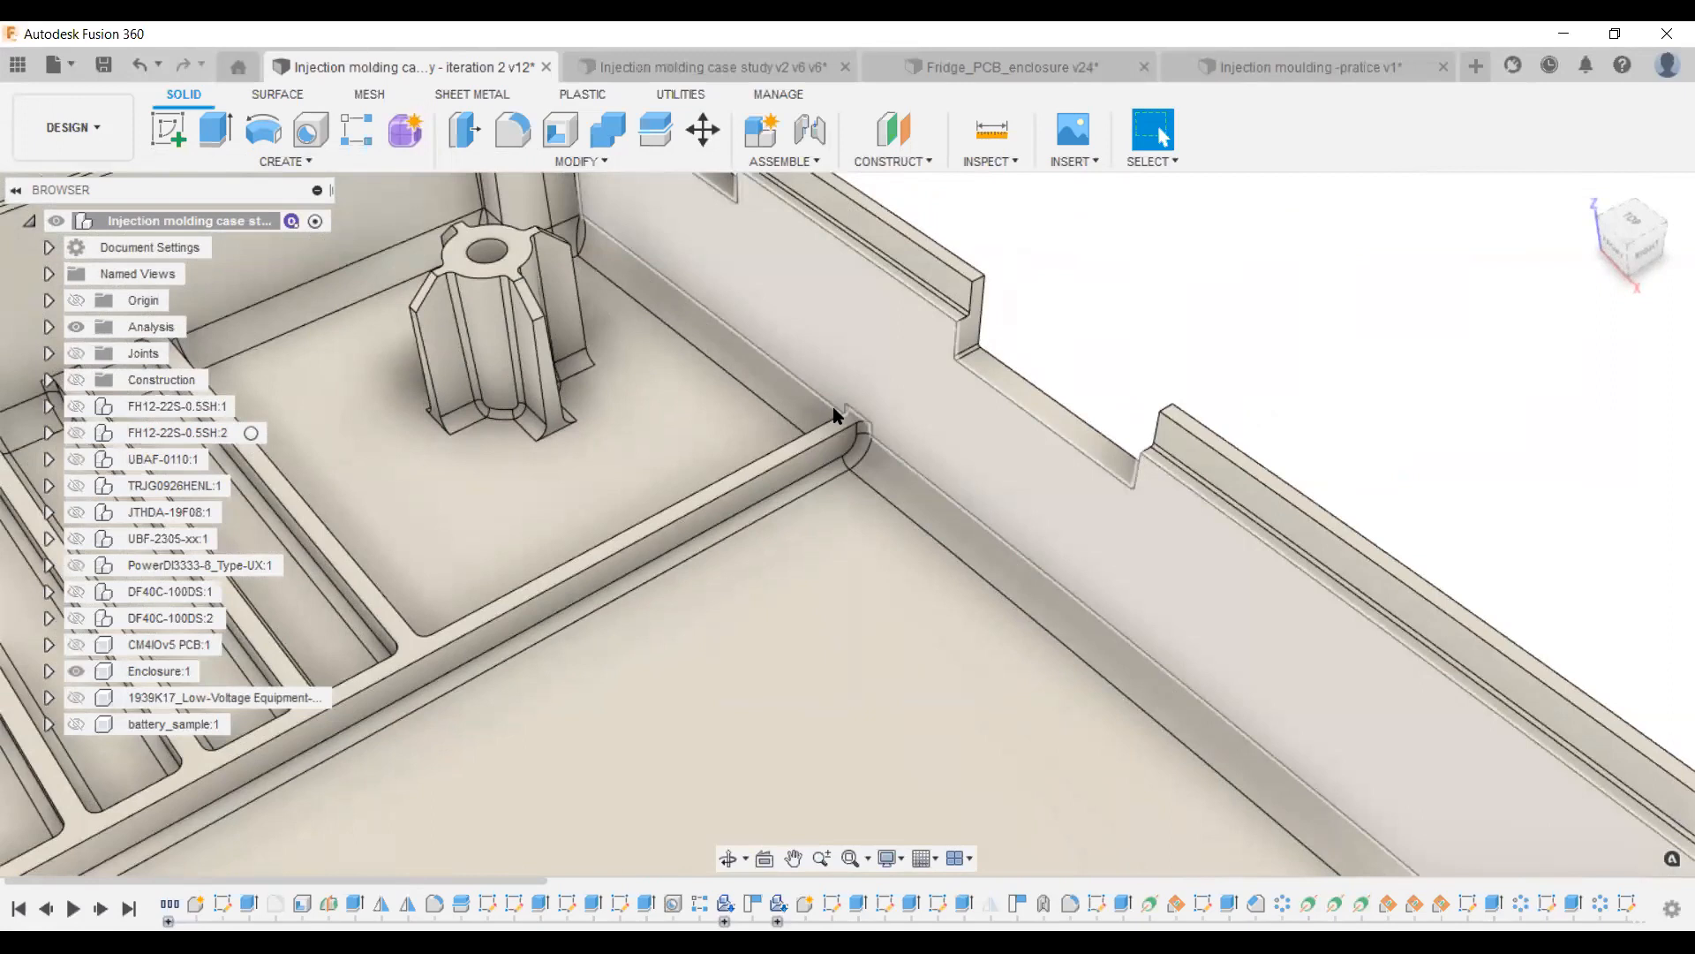
pyautogui.scroll(-1, 818, 346)
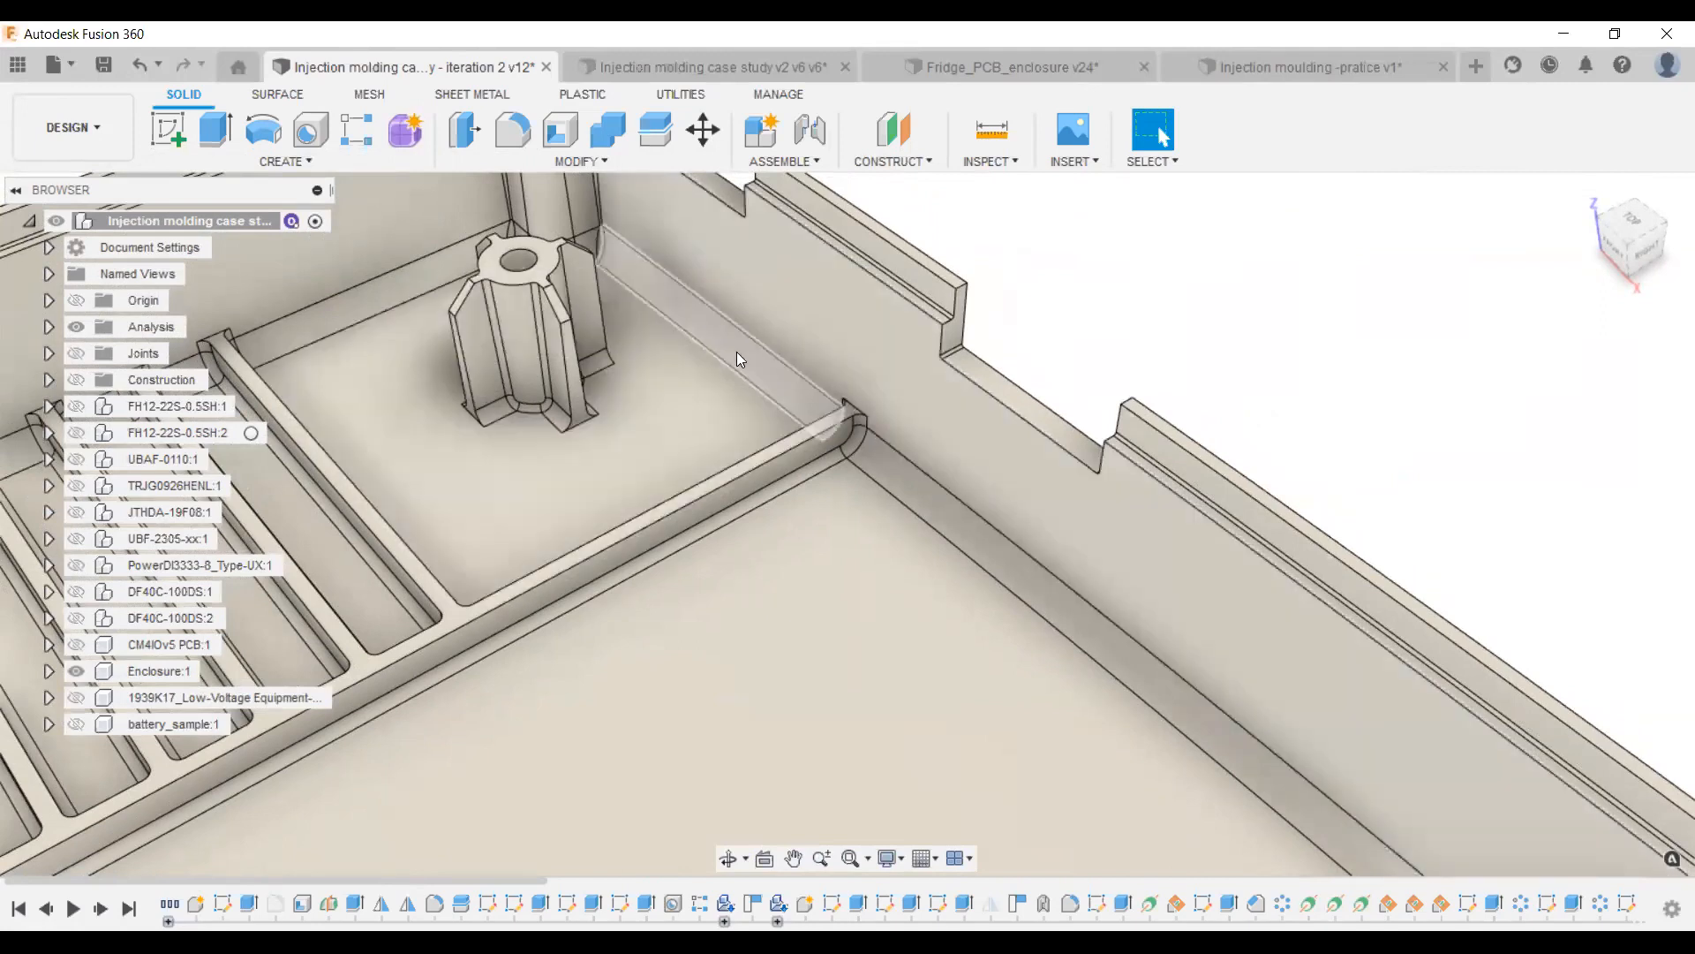
pyautogui.scroll(-1, 738, 353)
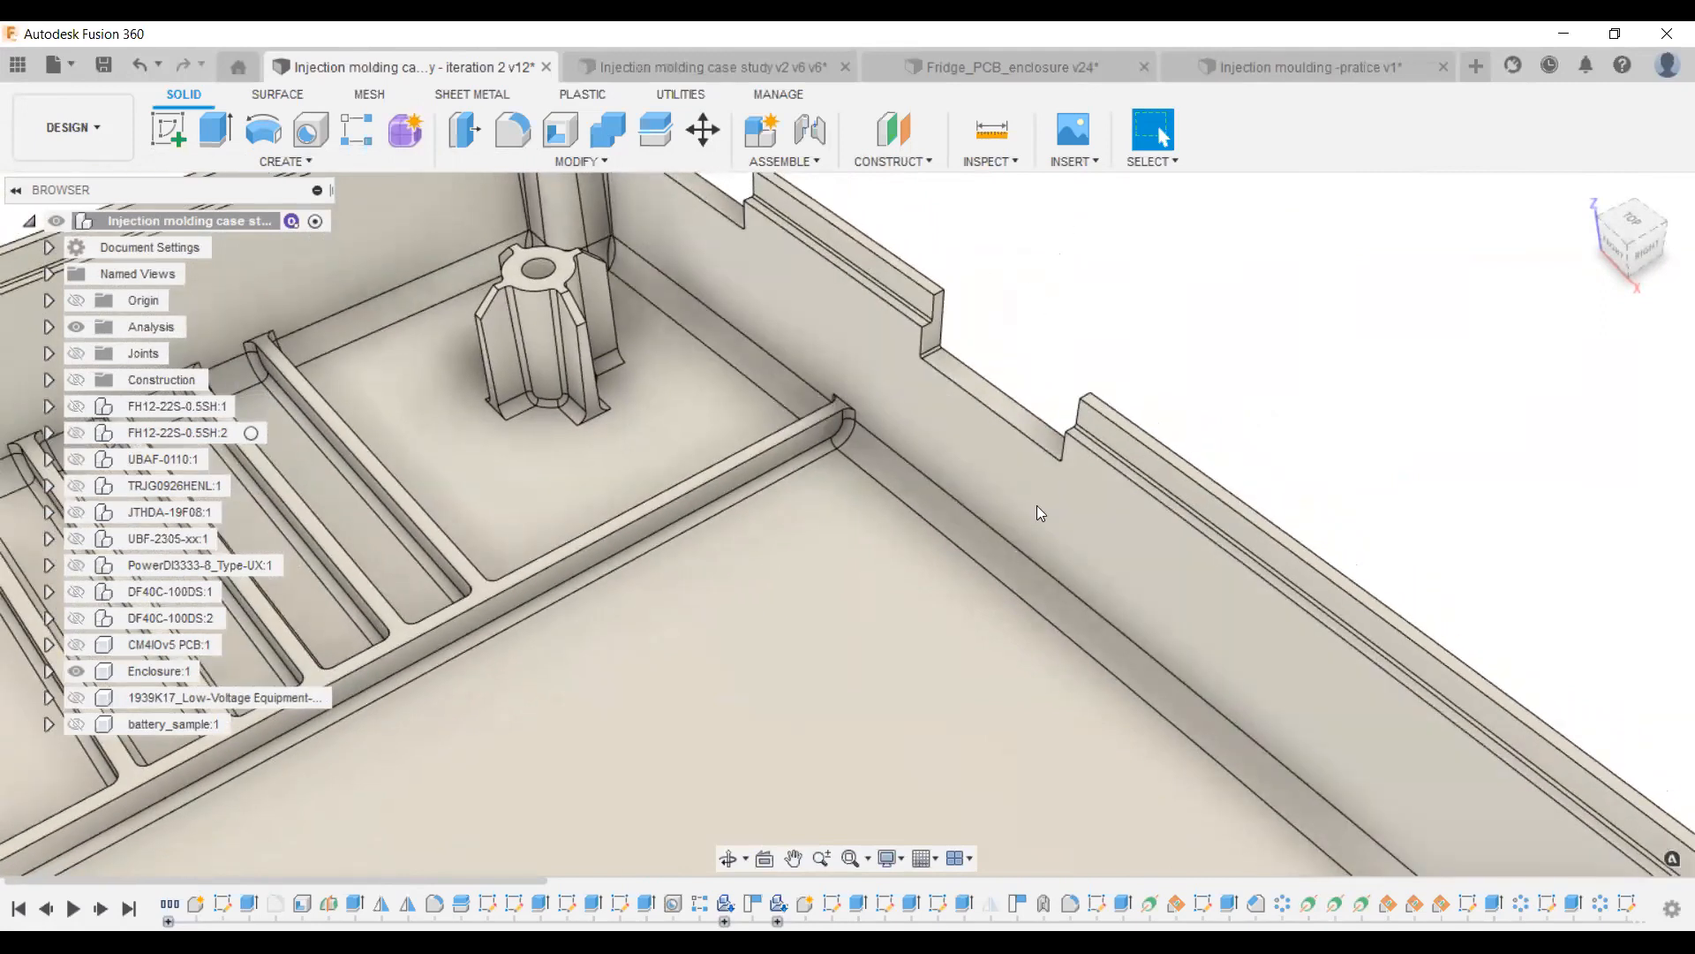
pyautogui.scroll(1, 1107, 445)
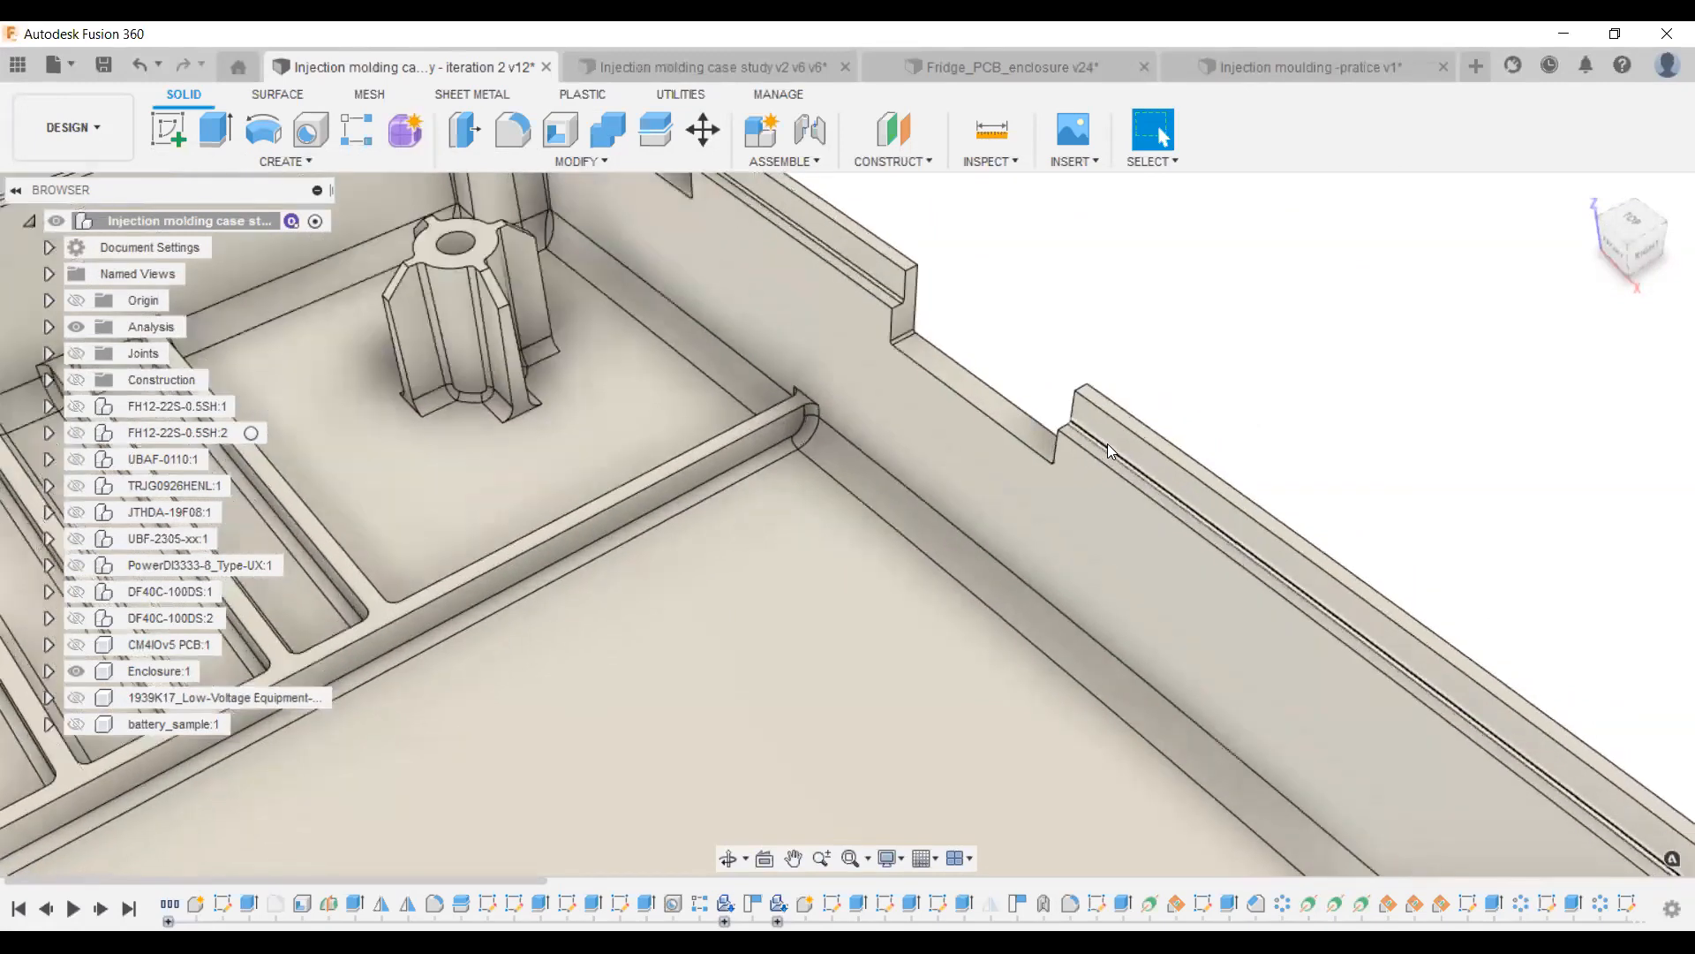
pyautogui.scroll(3, 1109, 443)
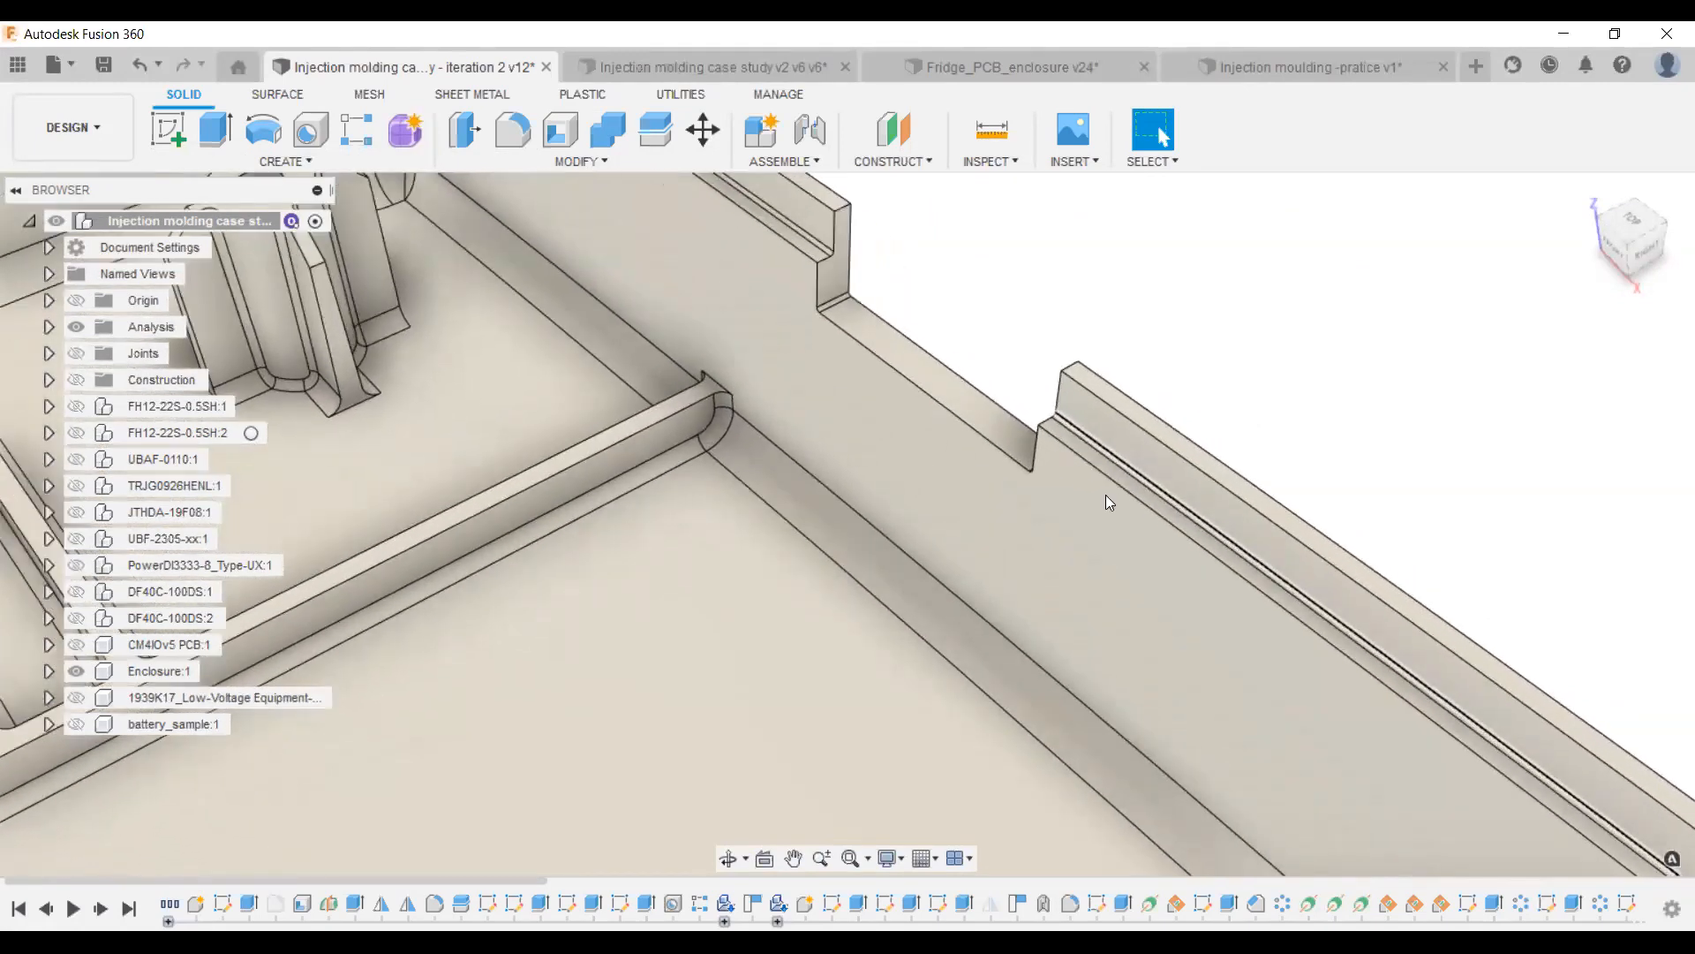
pyautogui.scroll(4, 1110, 442)
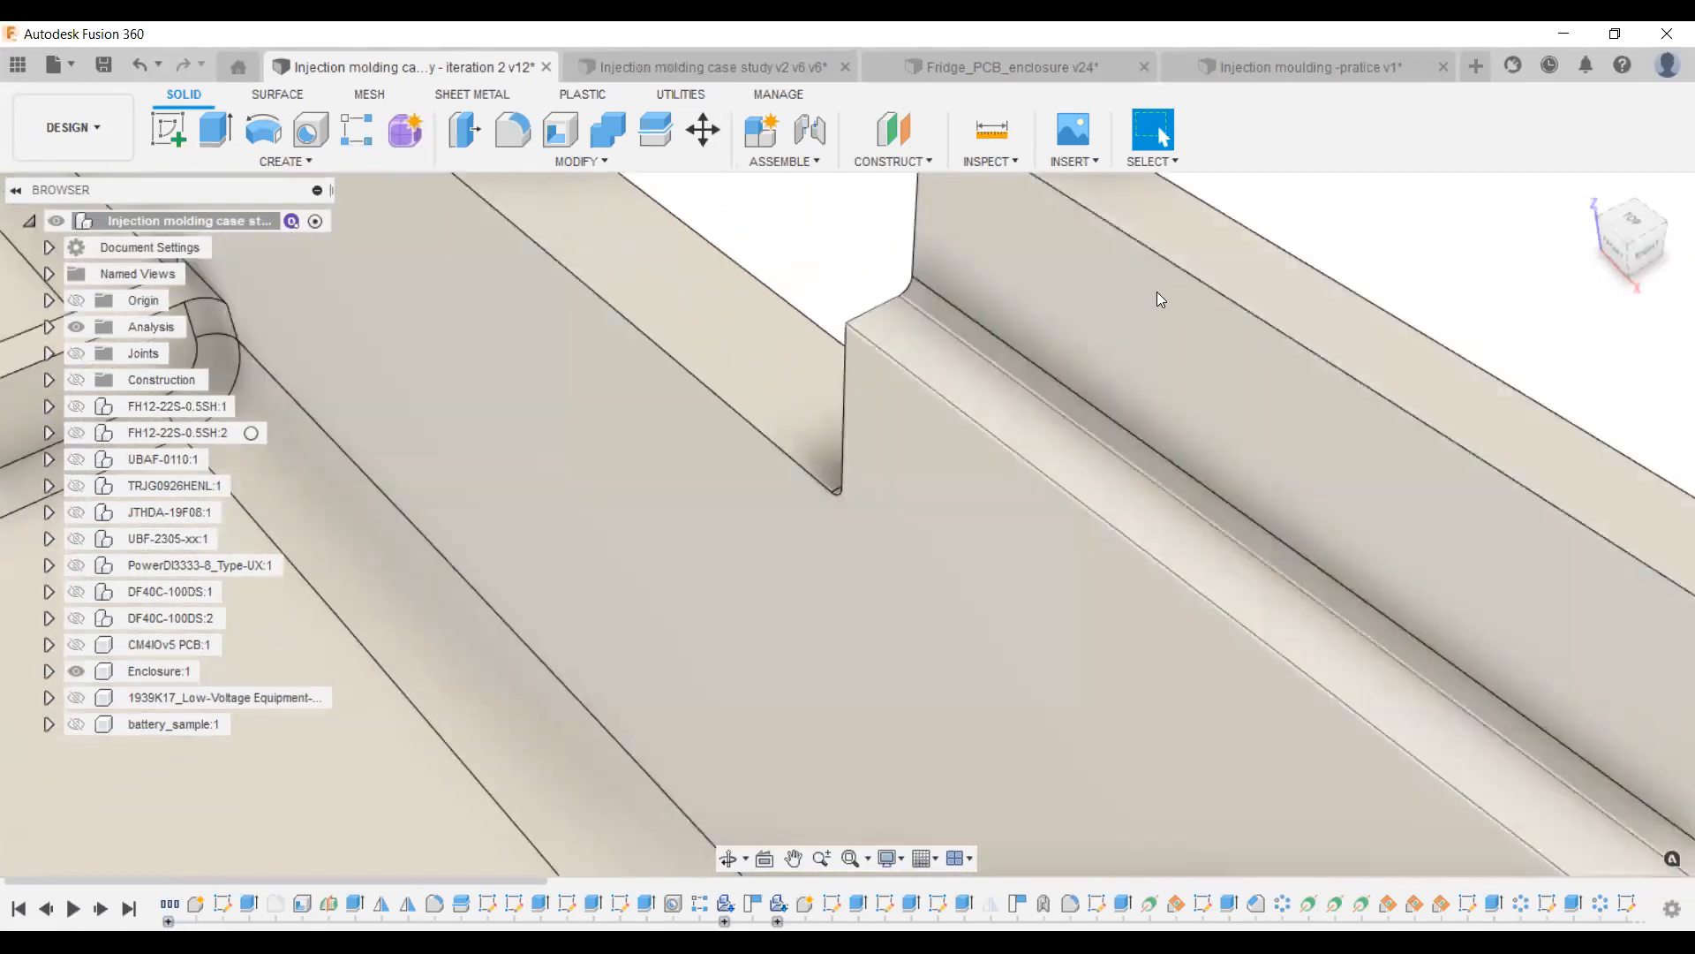
pyautogui.scroll(-5, 1119, 397)
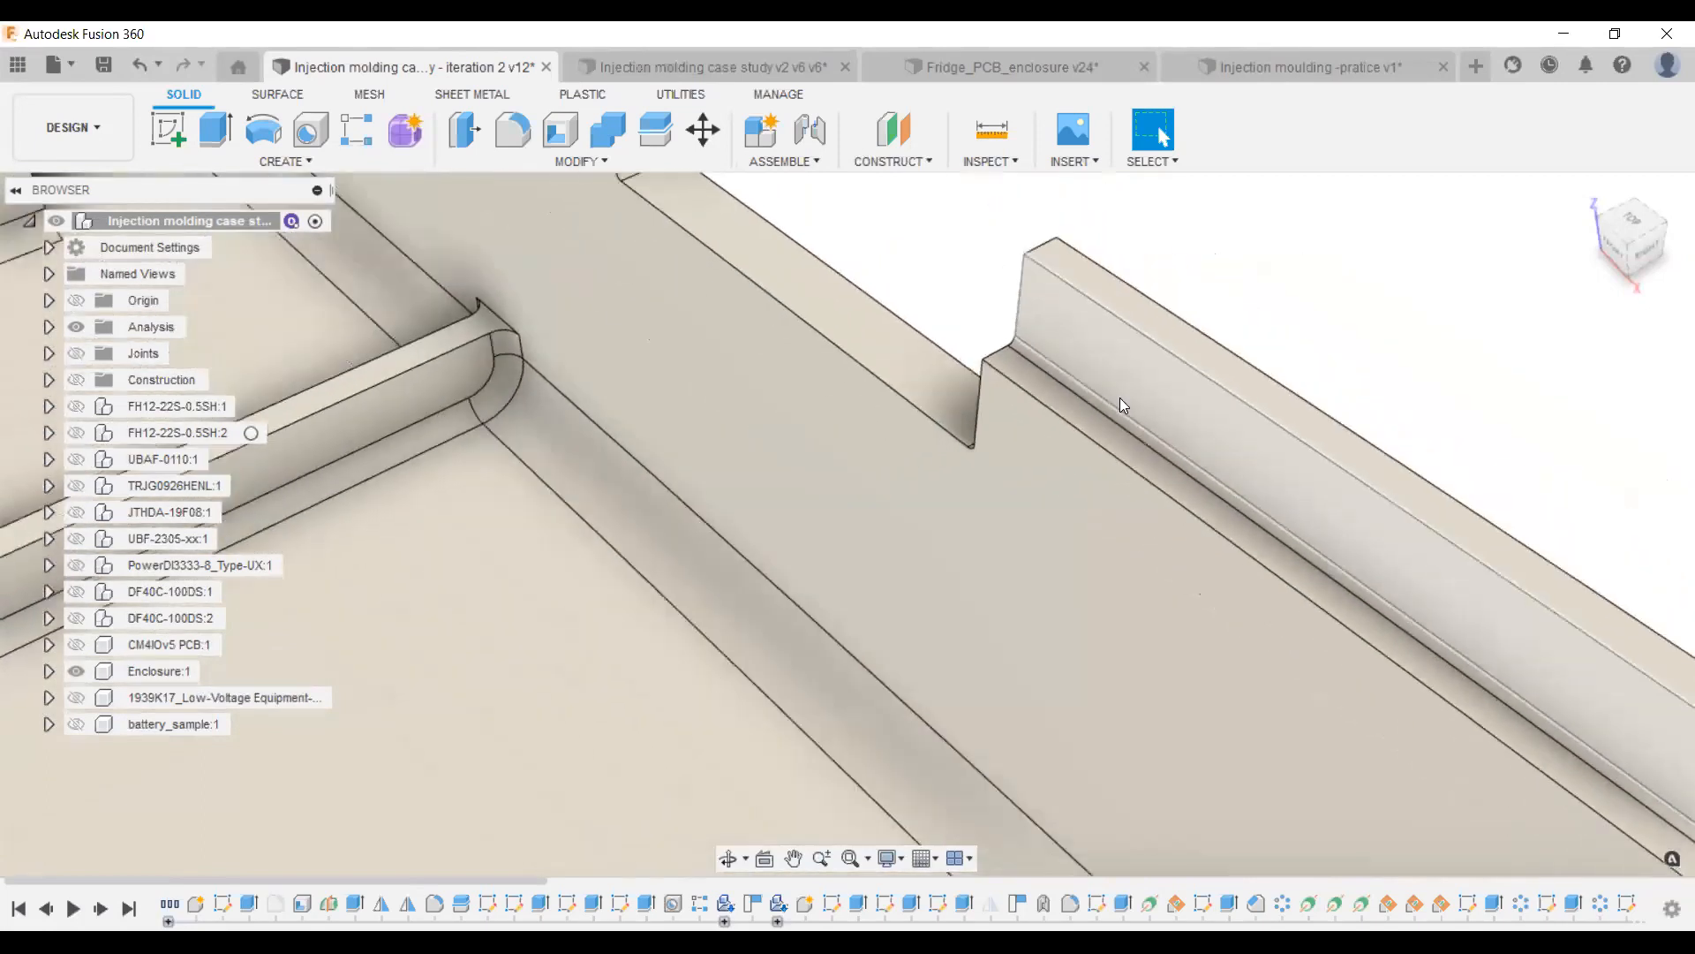
pyautogui.scroll(-8, 1120, 398)
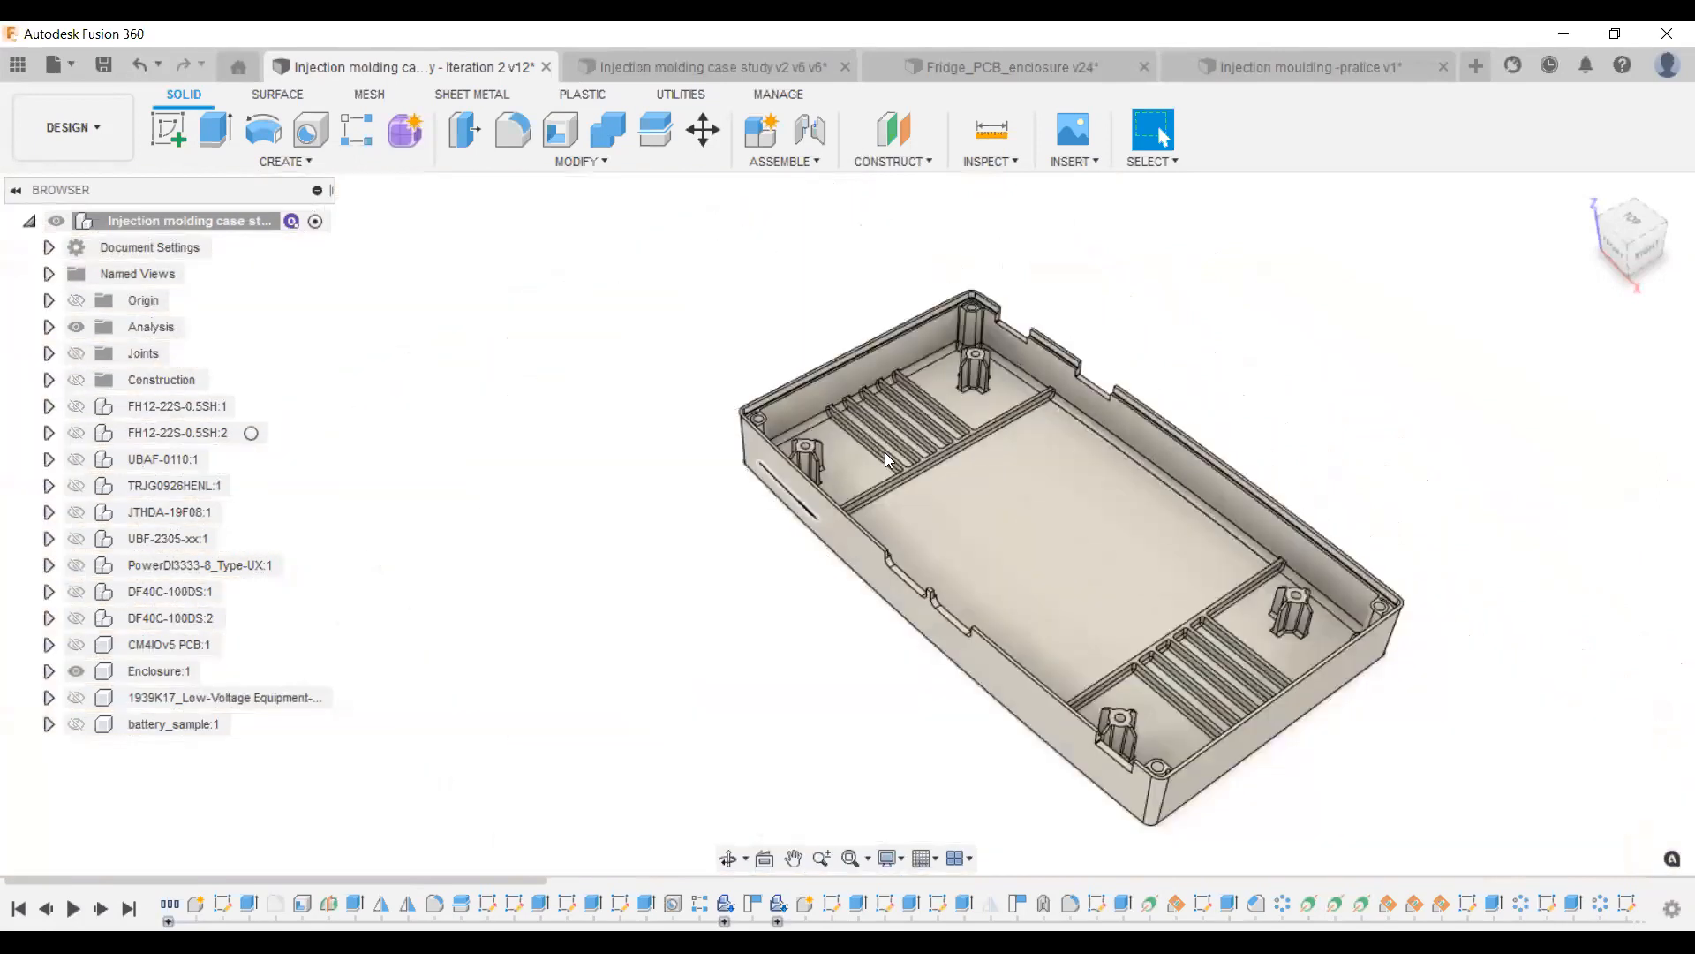
# Examine the front standoff and the rounded ends of the adjacent parallel ribs up close.
pyautogui.scroll(5, 1011, 470)
pyautogui.scroll(5, 1010, 469)
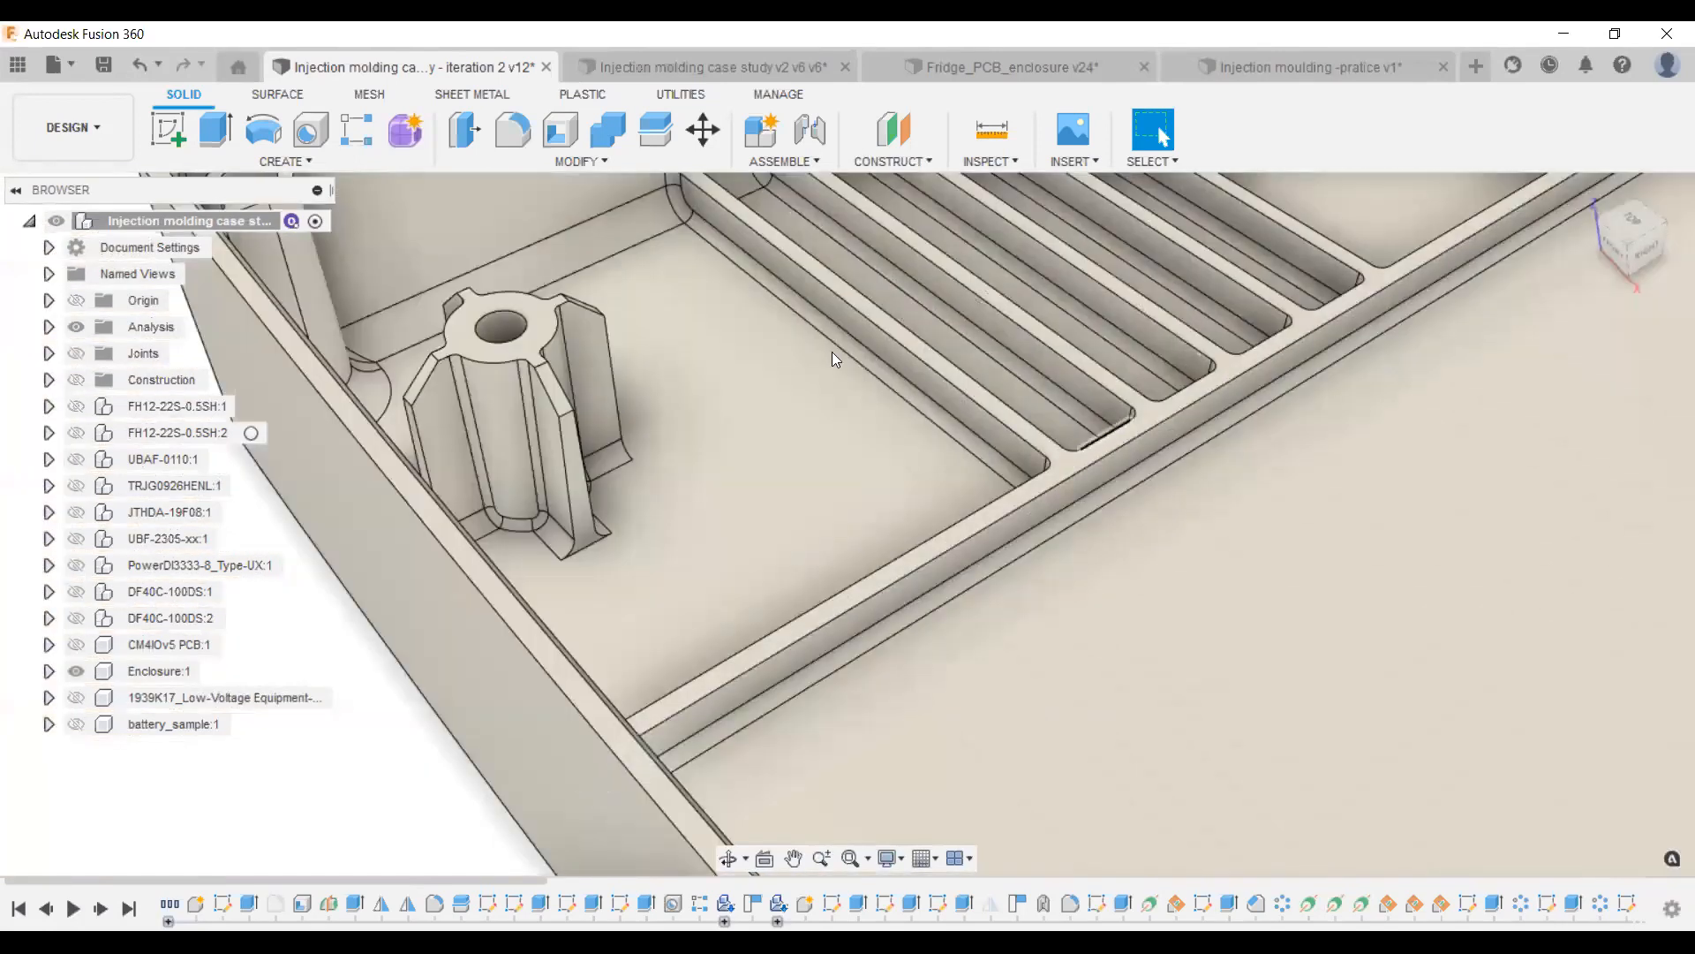
pyautogui.scroll(-10, 651, 377)
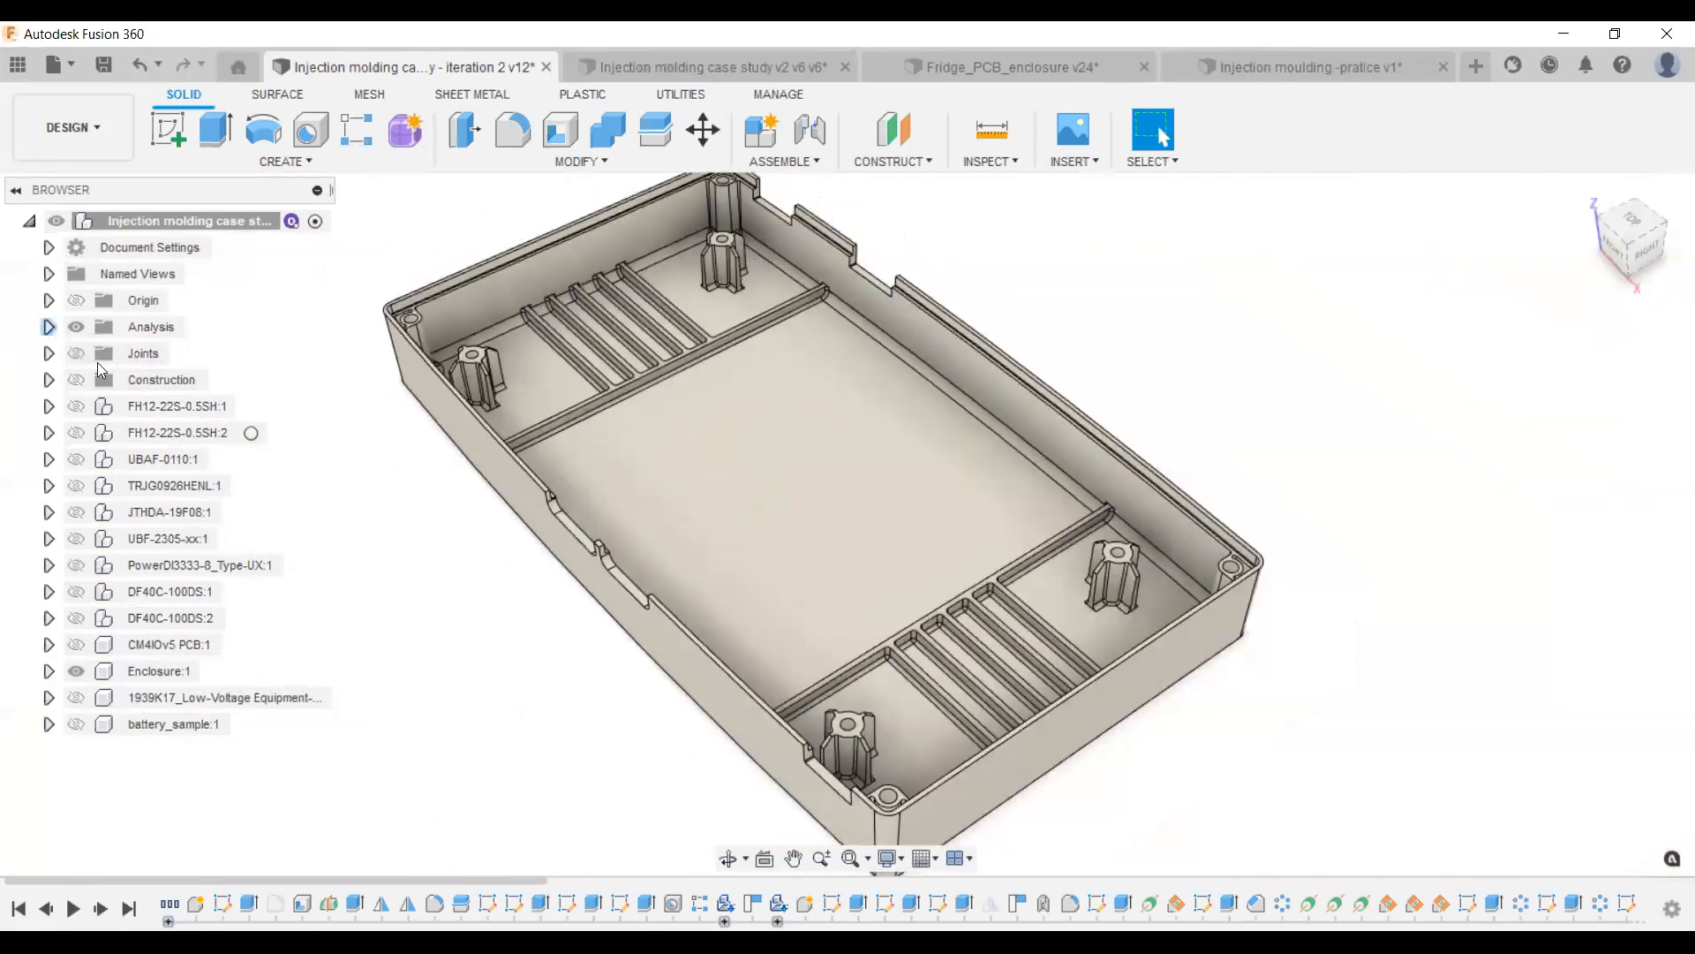
# Show the Section2 analysis to view the enclosure's wall and floor cross-section, and hide it again.
pyautogui.click(49, 327)
pyautogui.click(96, 380)
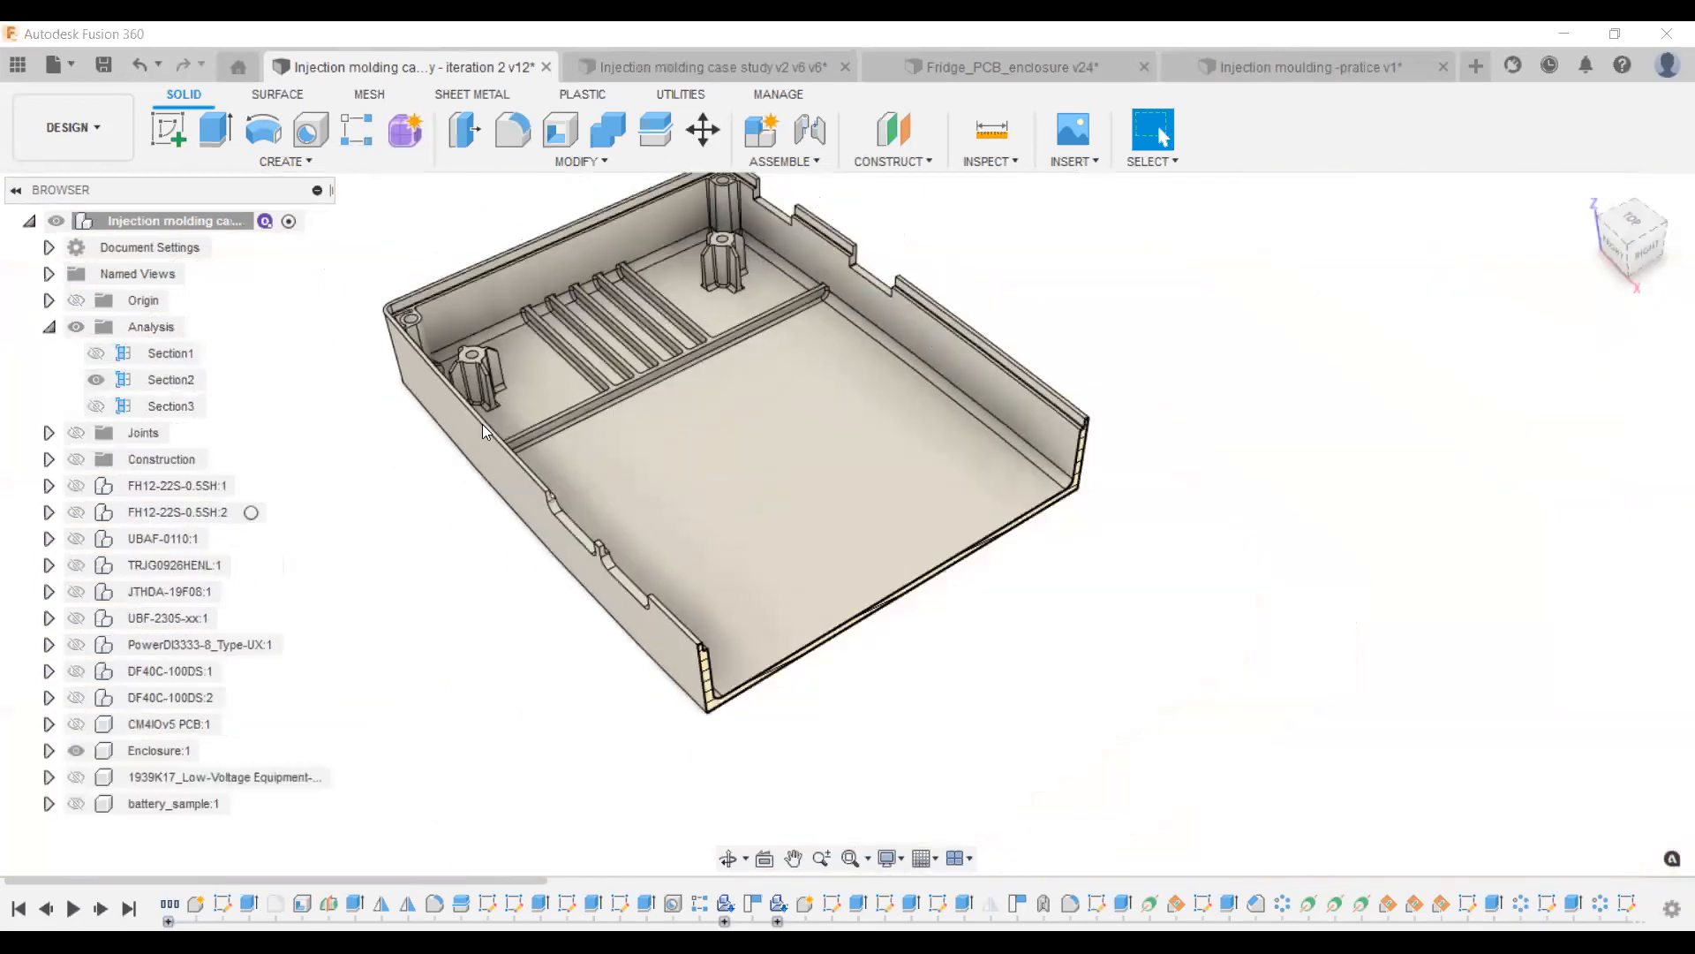
pyautogui.click(1588, 189)
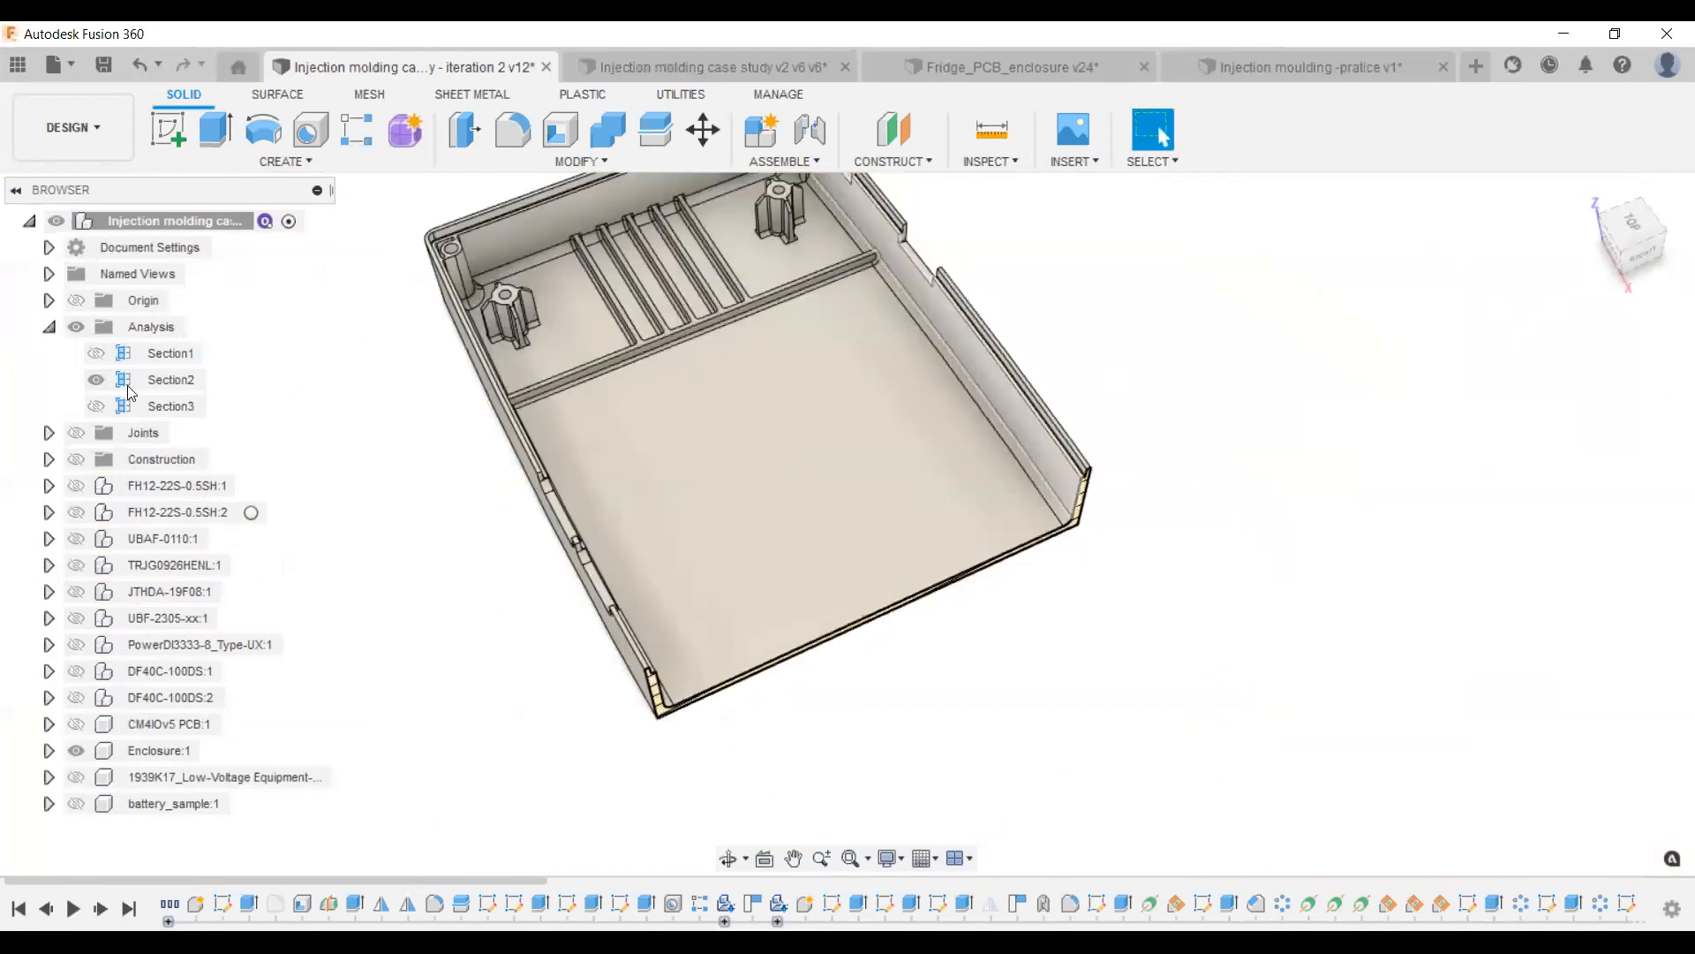
pyautogui.click(98, 389)
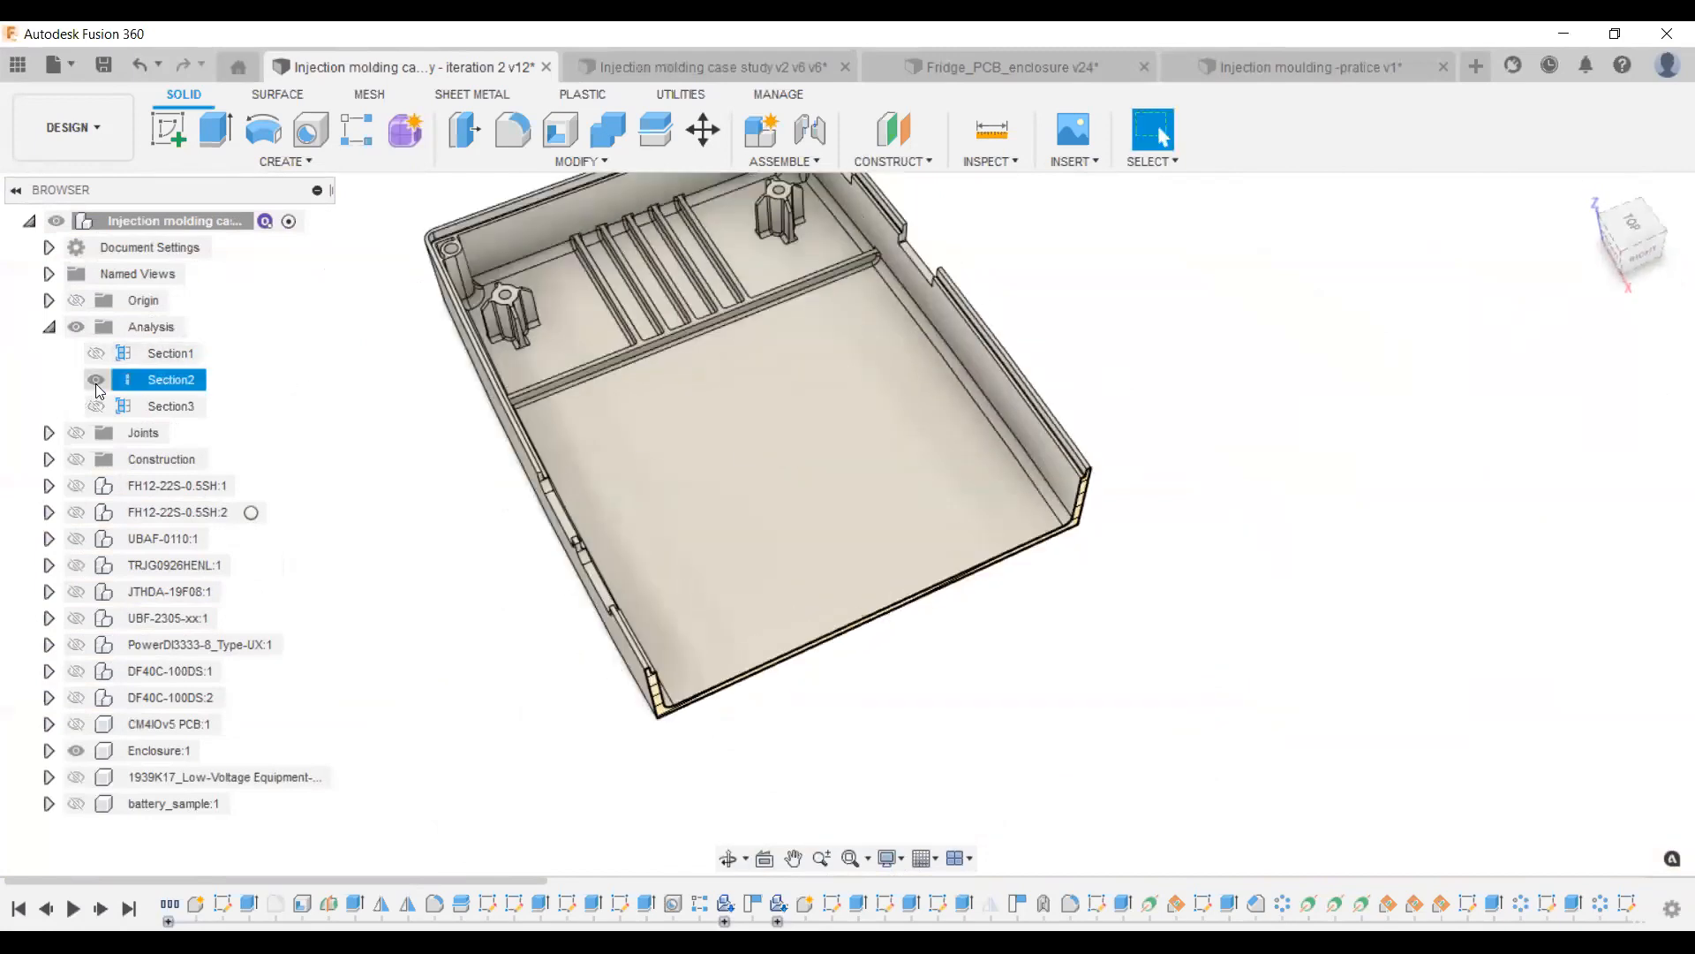
# Examine the curved long walls from the top and the gusseted standoff beside the rear corner boss up close.
pyautogui.click(1635, 221)
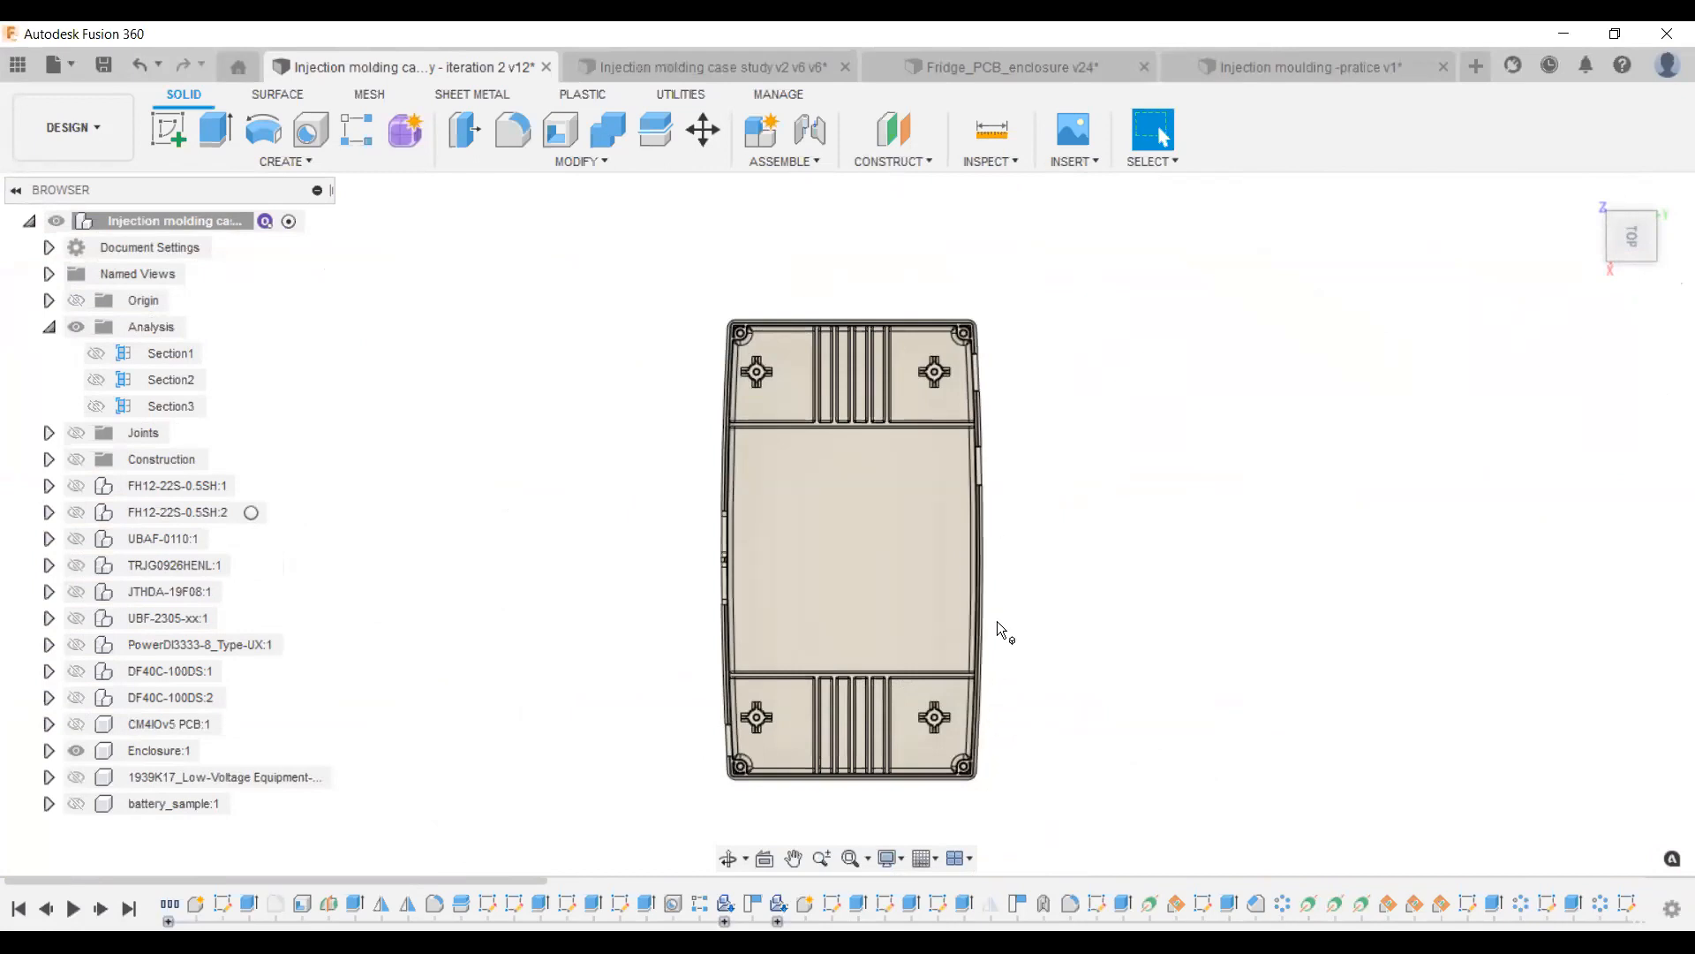
pyautogui.keyDown('shift'); pyautogui.moveTo(961, 500); pyautogui.dragTo(672, 621, button='middle'); pyautogui.keyUp('shift')
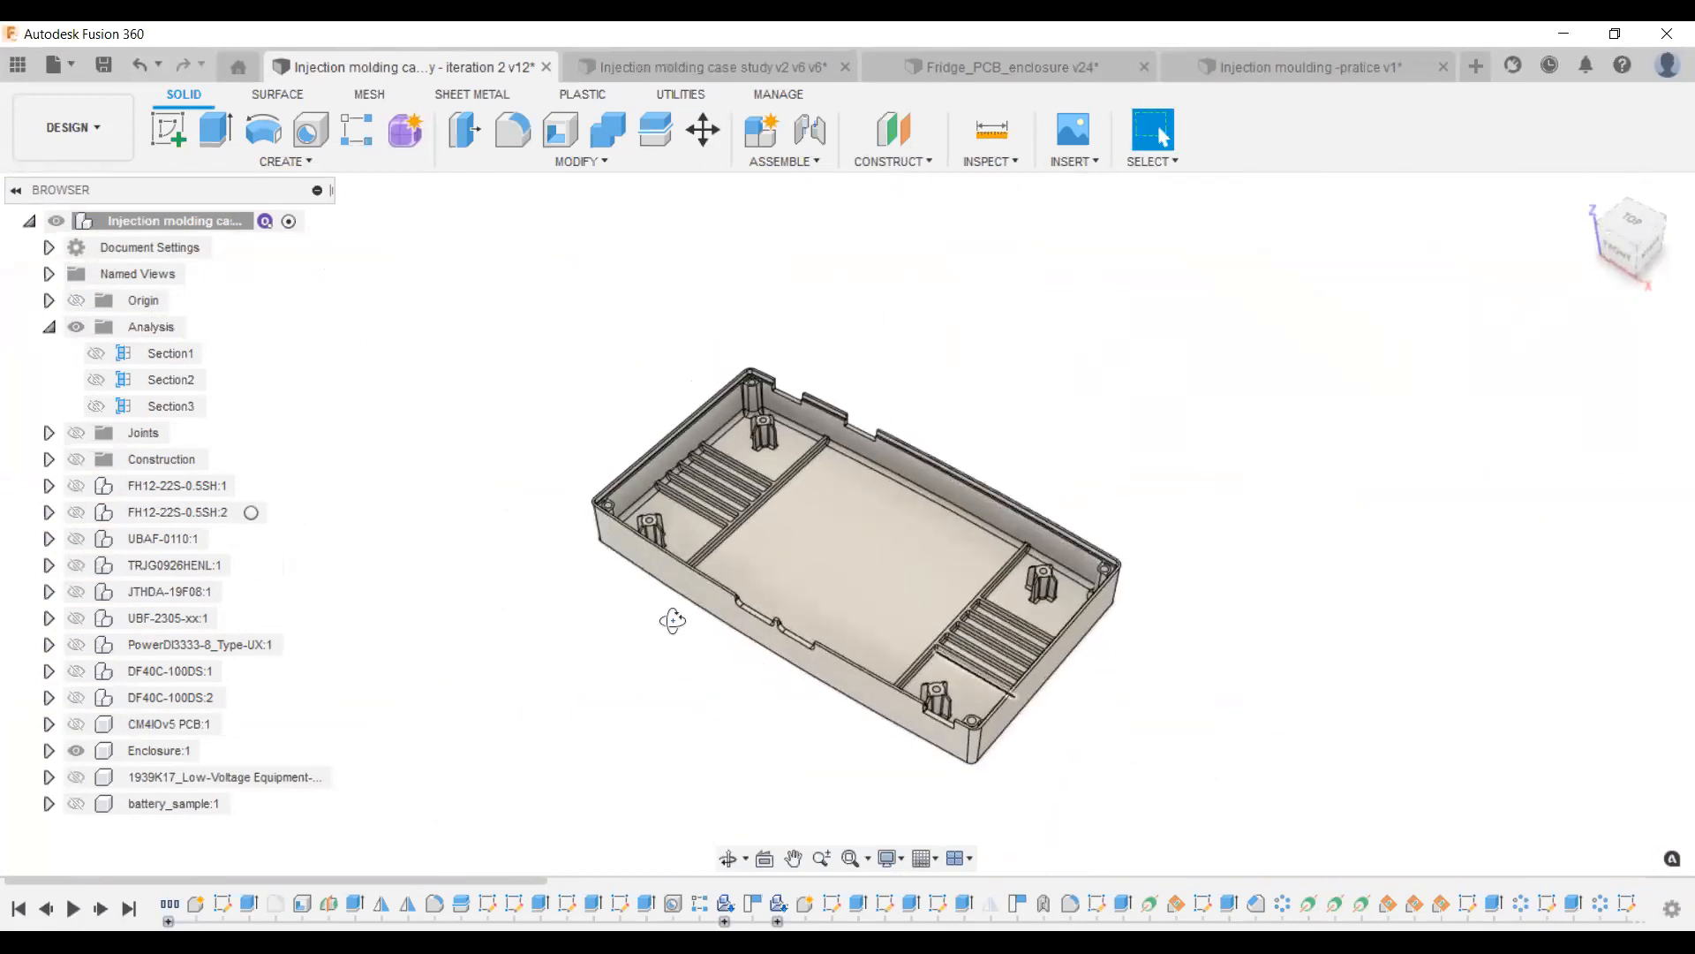
pyautogui.scroll(4, 672, 621)
pyautogui.keyDown('shift'); pyautogui.moveTo(892, 586); pyautogui.dragTo(1351, 456, button='middle'); pyautogui.keyUp('shift')
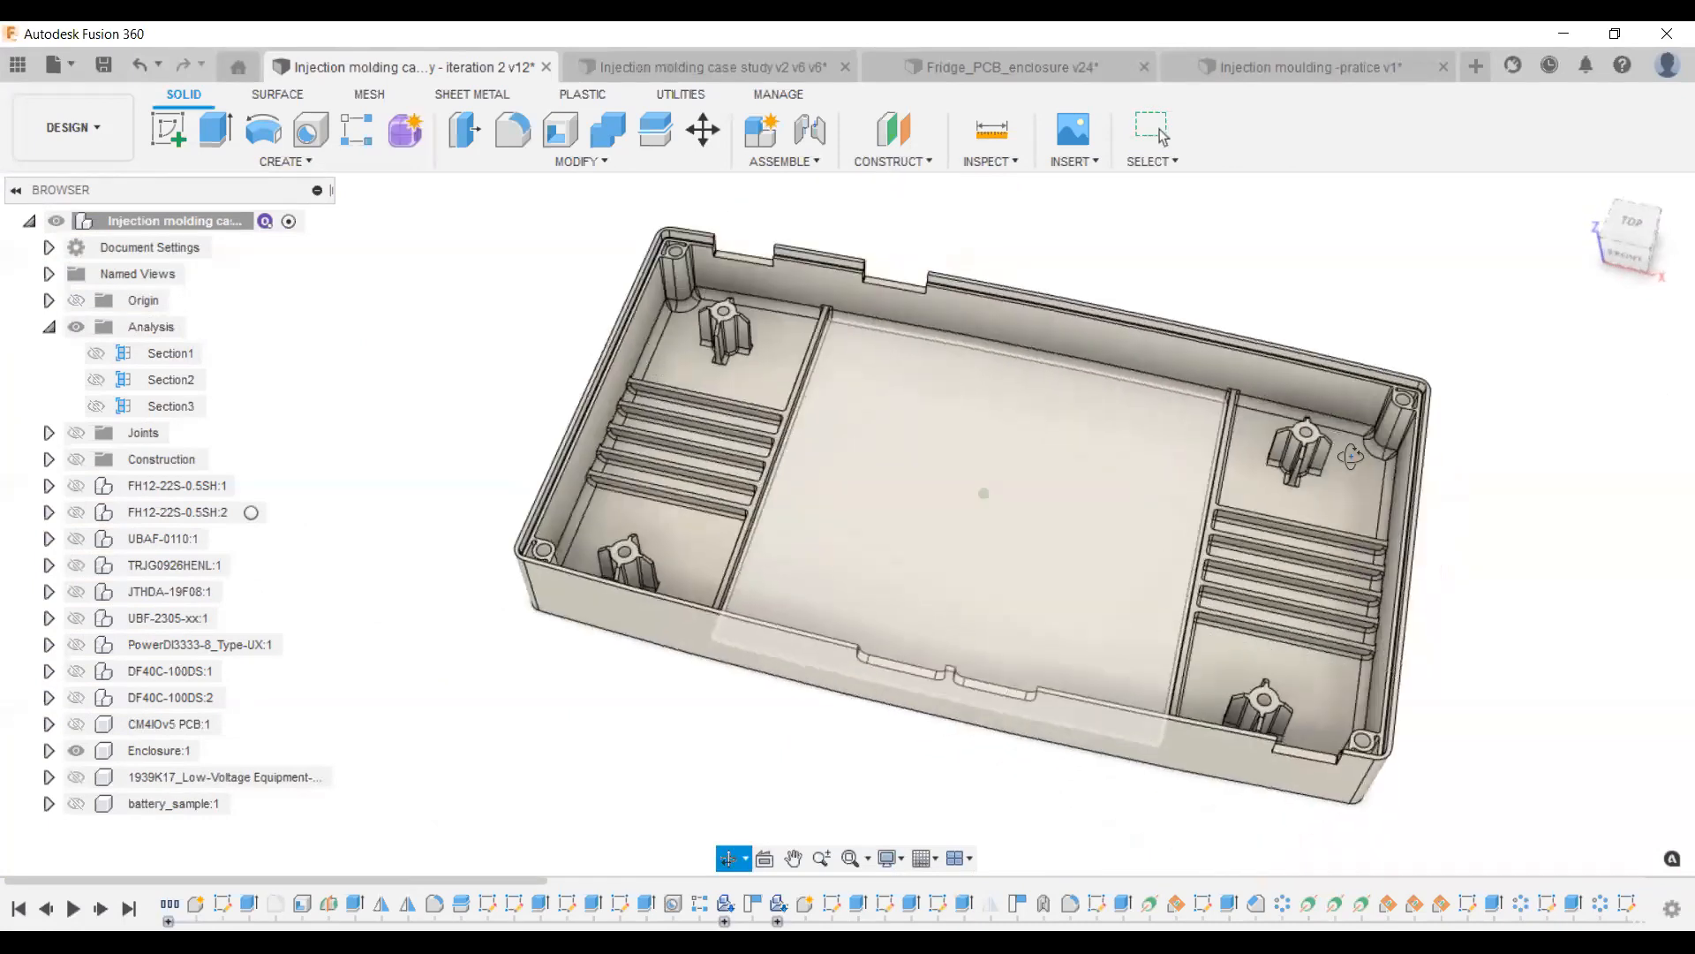
pyautogui.scroll(6, 1350, 456)
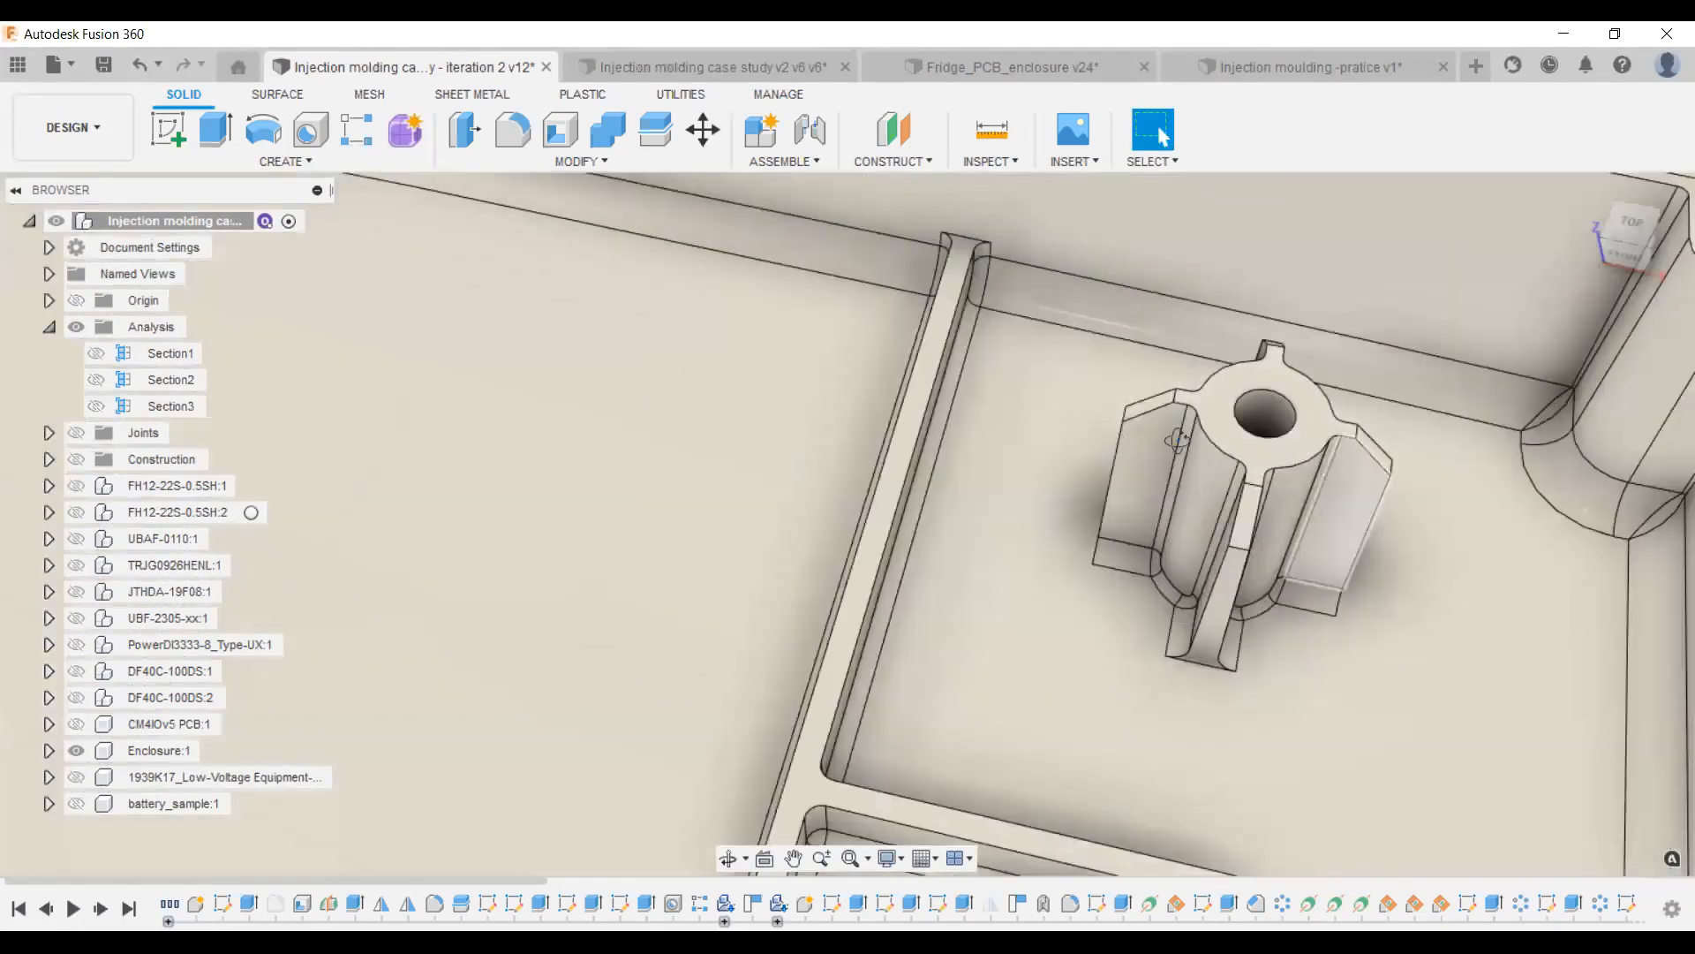
pyautogui.scroll(-6, 1177, 440)
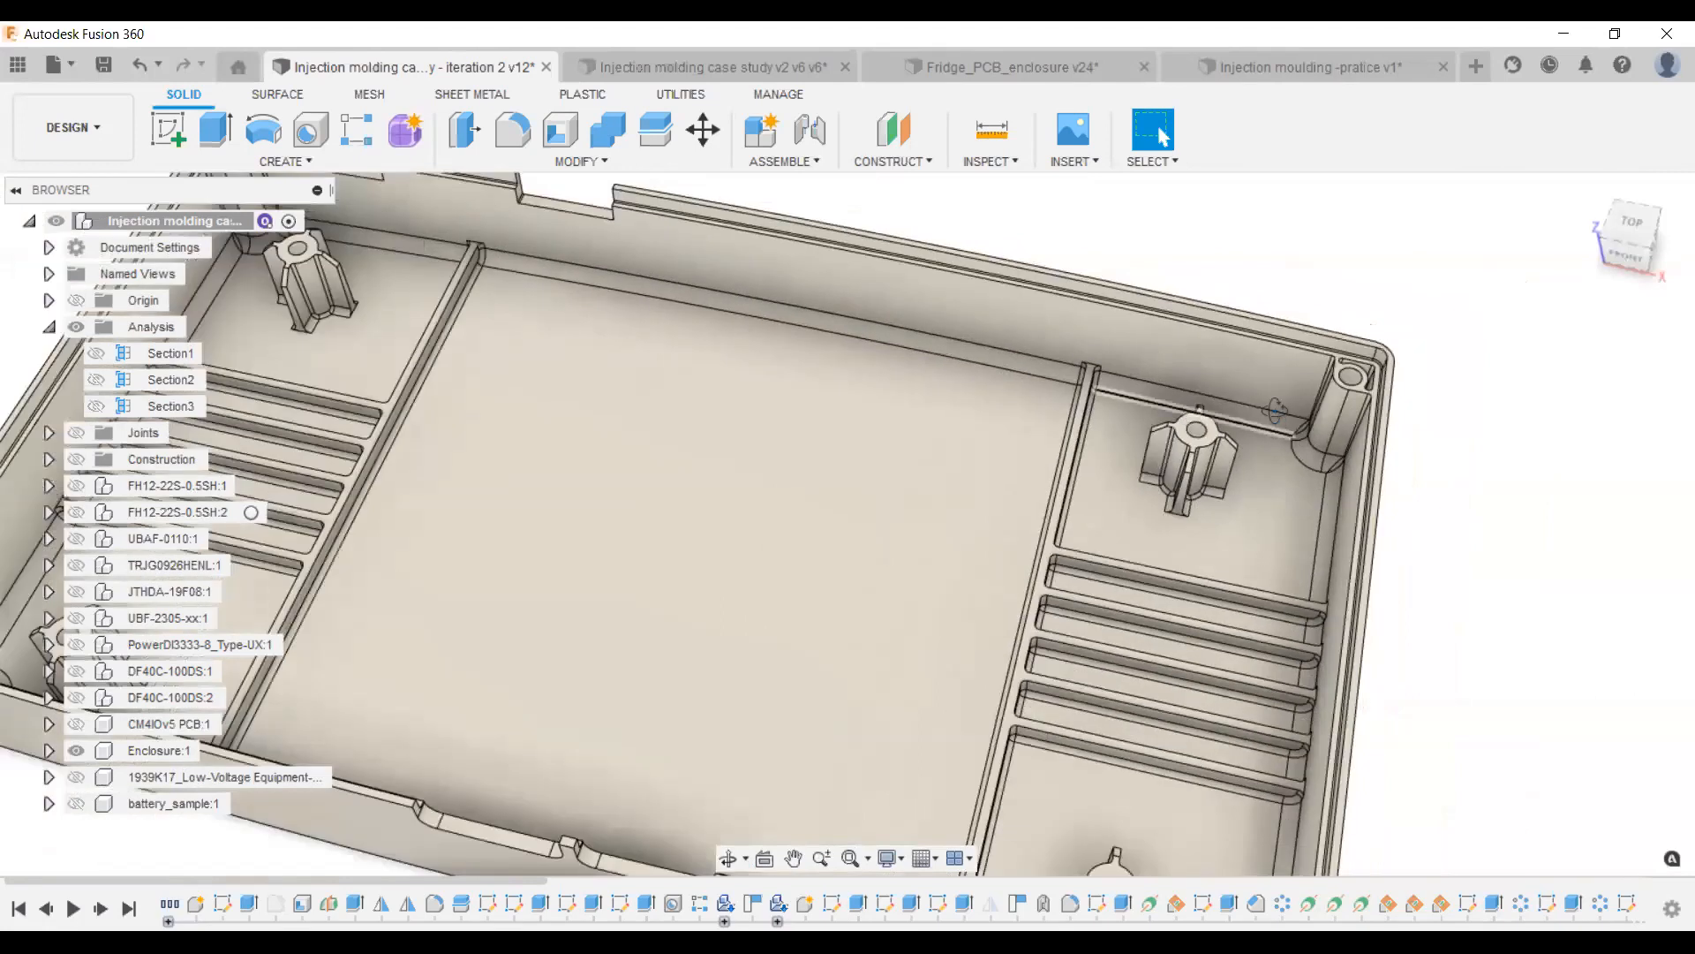
pyautogui.scroll(-4, 1274, 413)
pyautogui.keyDown('shift'); pyautogui.moveTo(1275, 433); pyautogui.dragTo(1263, 393, button='middle'); pyautogui.keyUp('shift')
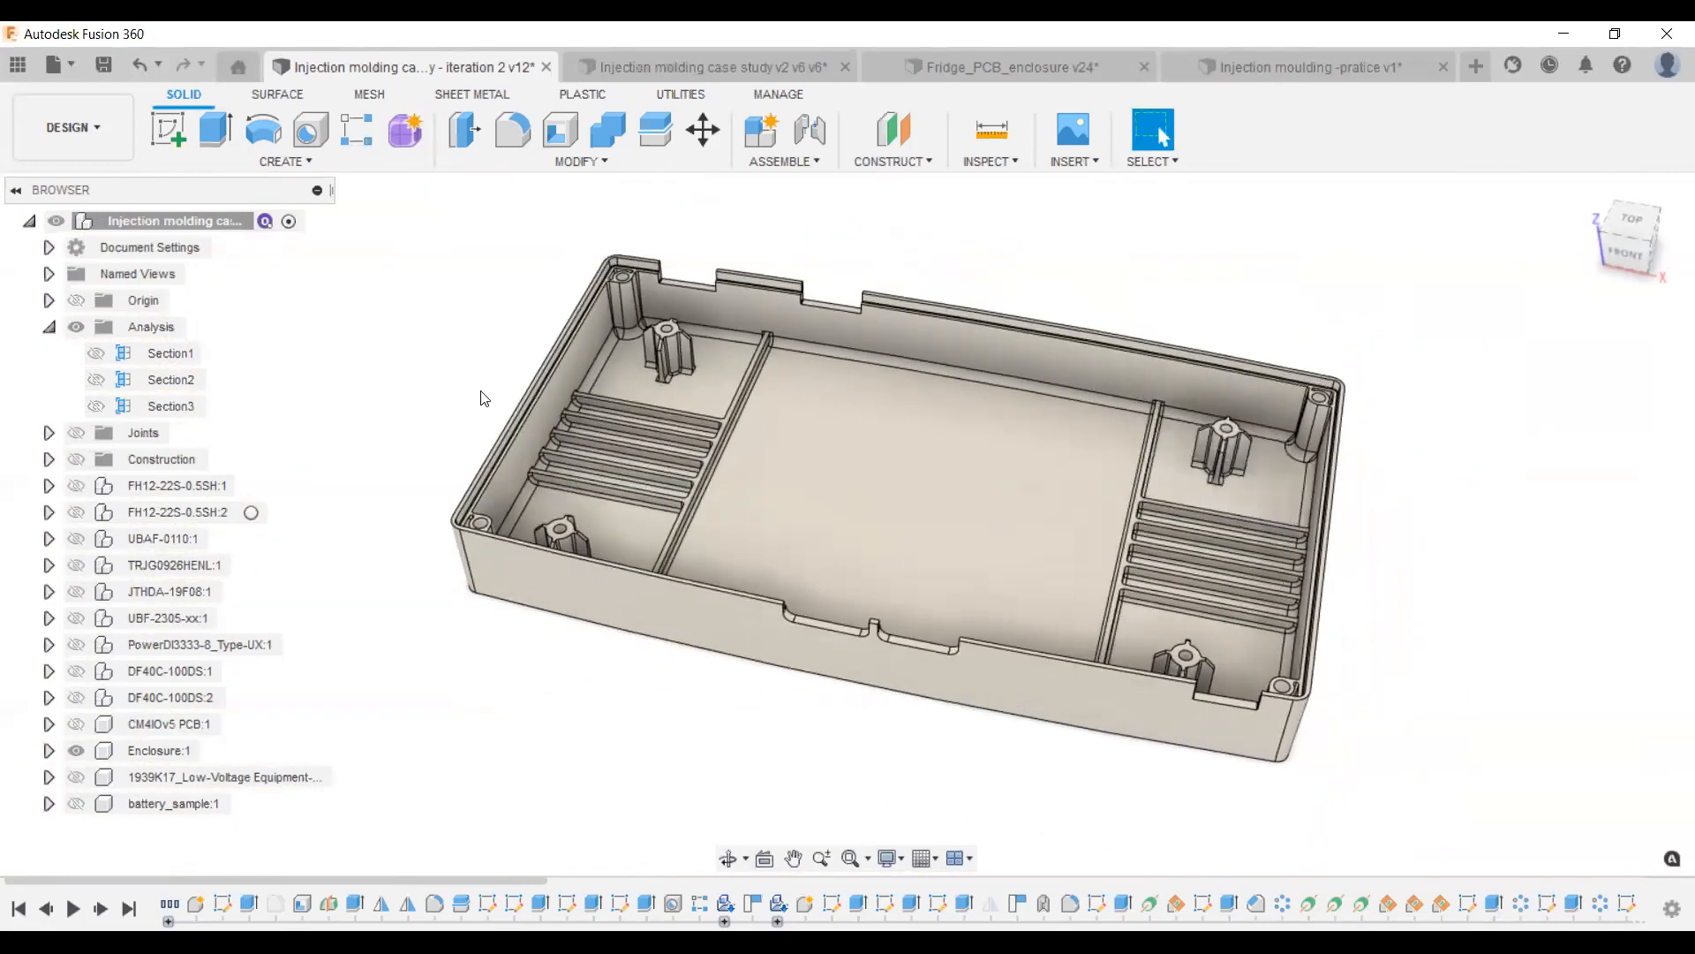
# Switch to the Simulation workspace and orient the enclosure to show its aesthetic faces and injection location.
pyautogui.click(93, 132)
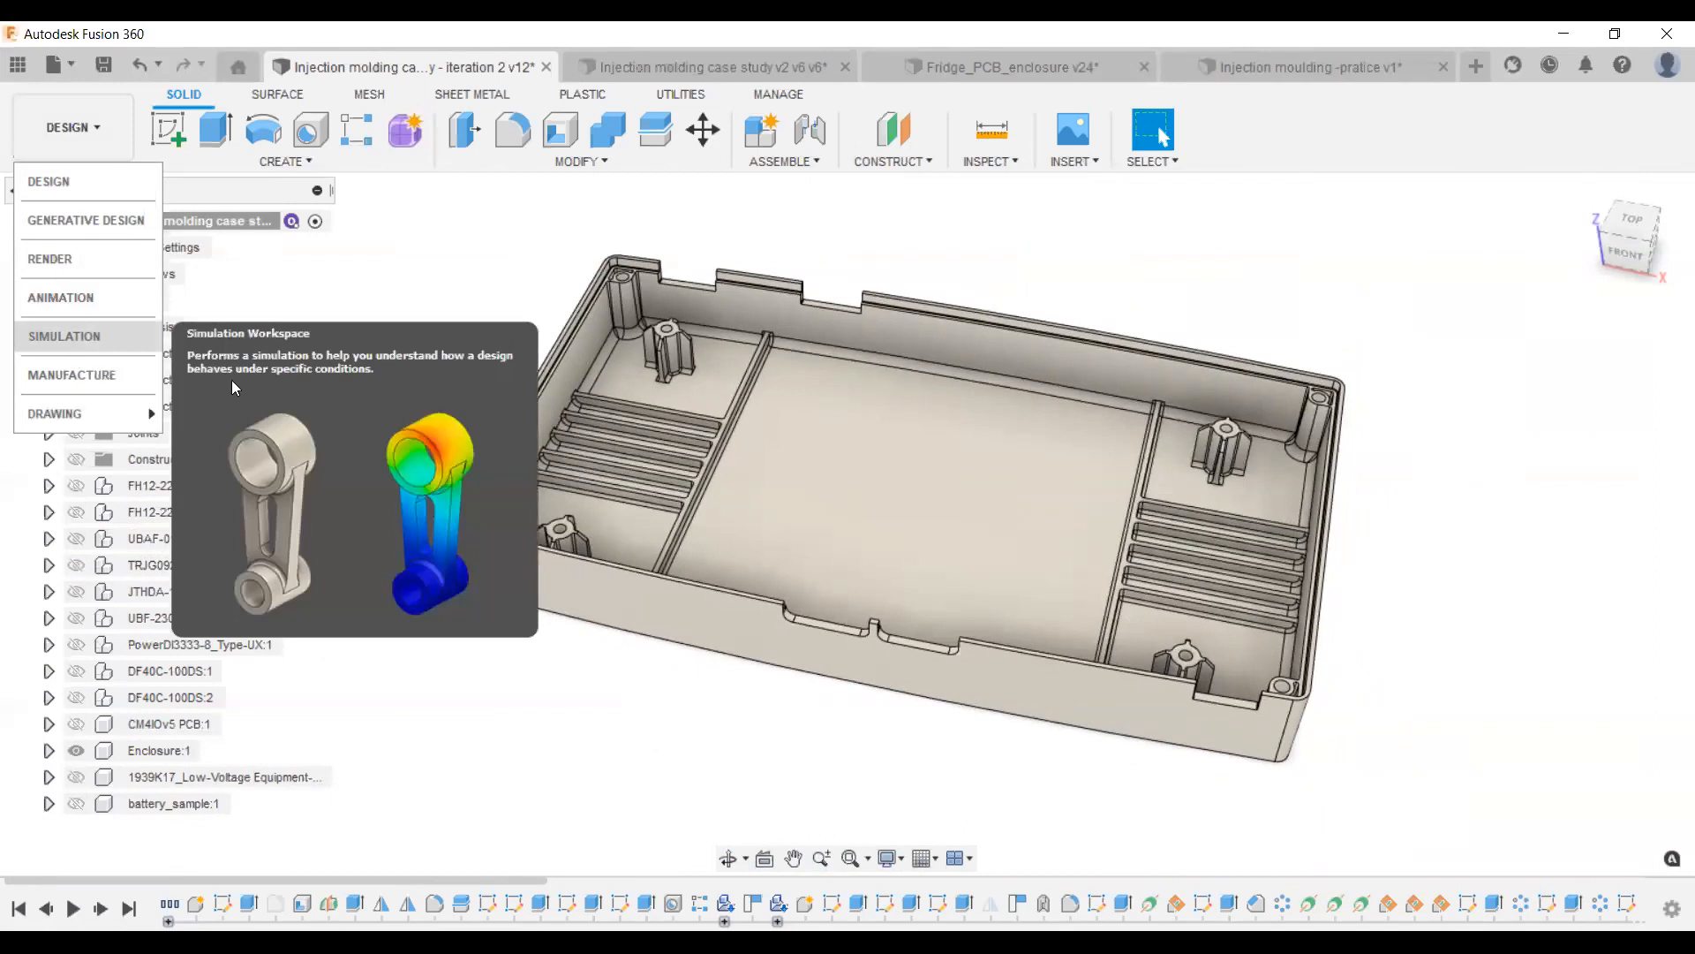
pyautogui.click(233, 383)
pyautogui.keyDown('shift'); pyautogui.moveTo(997, 571); pyautogui.dragTo(741, 528, button='middle'); pyautogui.keyUp('shift')
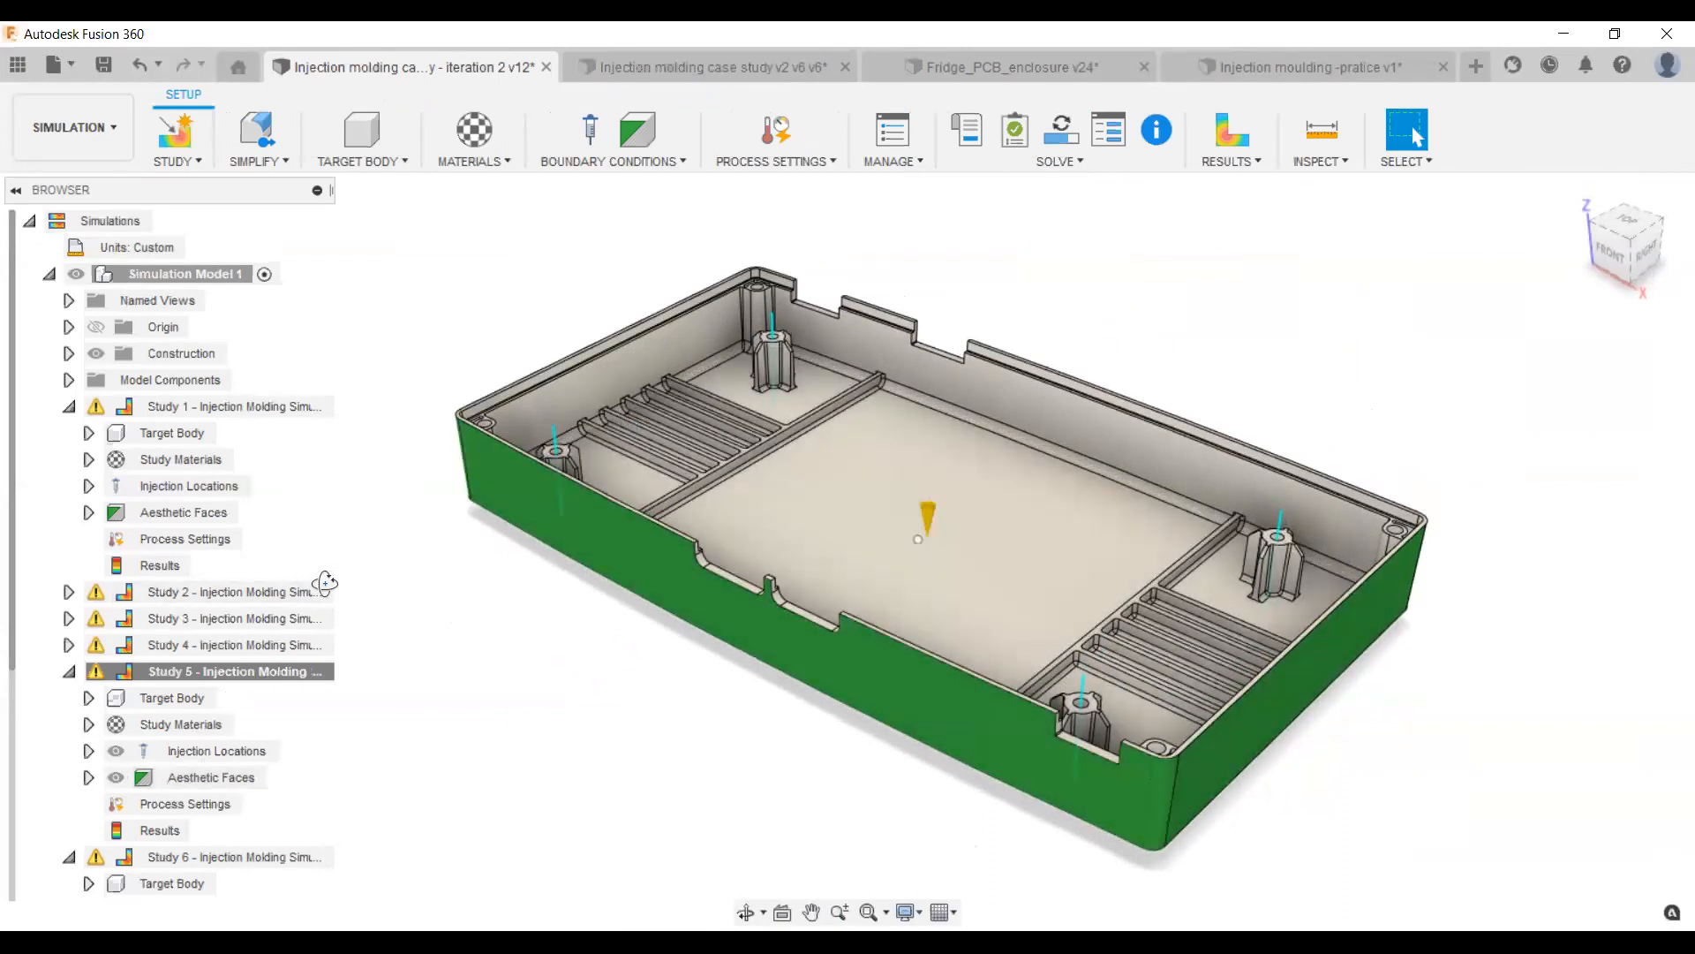
# Check the assigned study materials of Study 1 and Study 5 in the injection molding simulations.
pyautogui.scroll(-3, 168, 777)
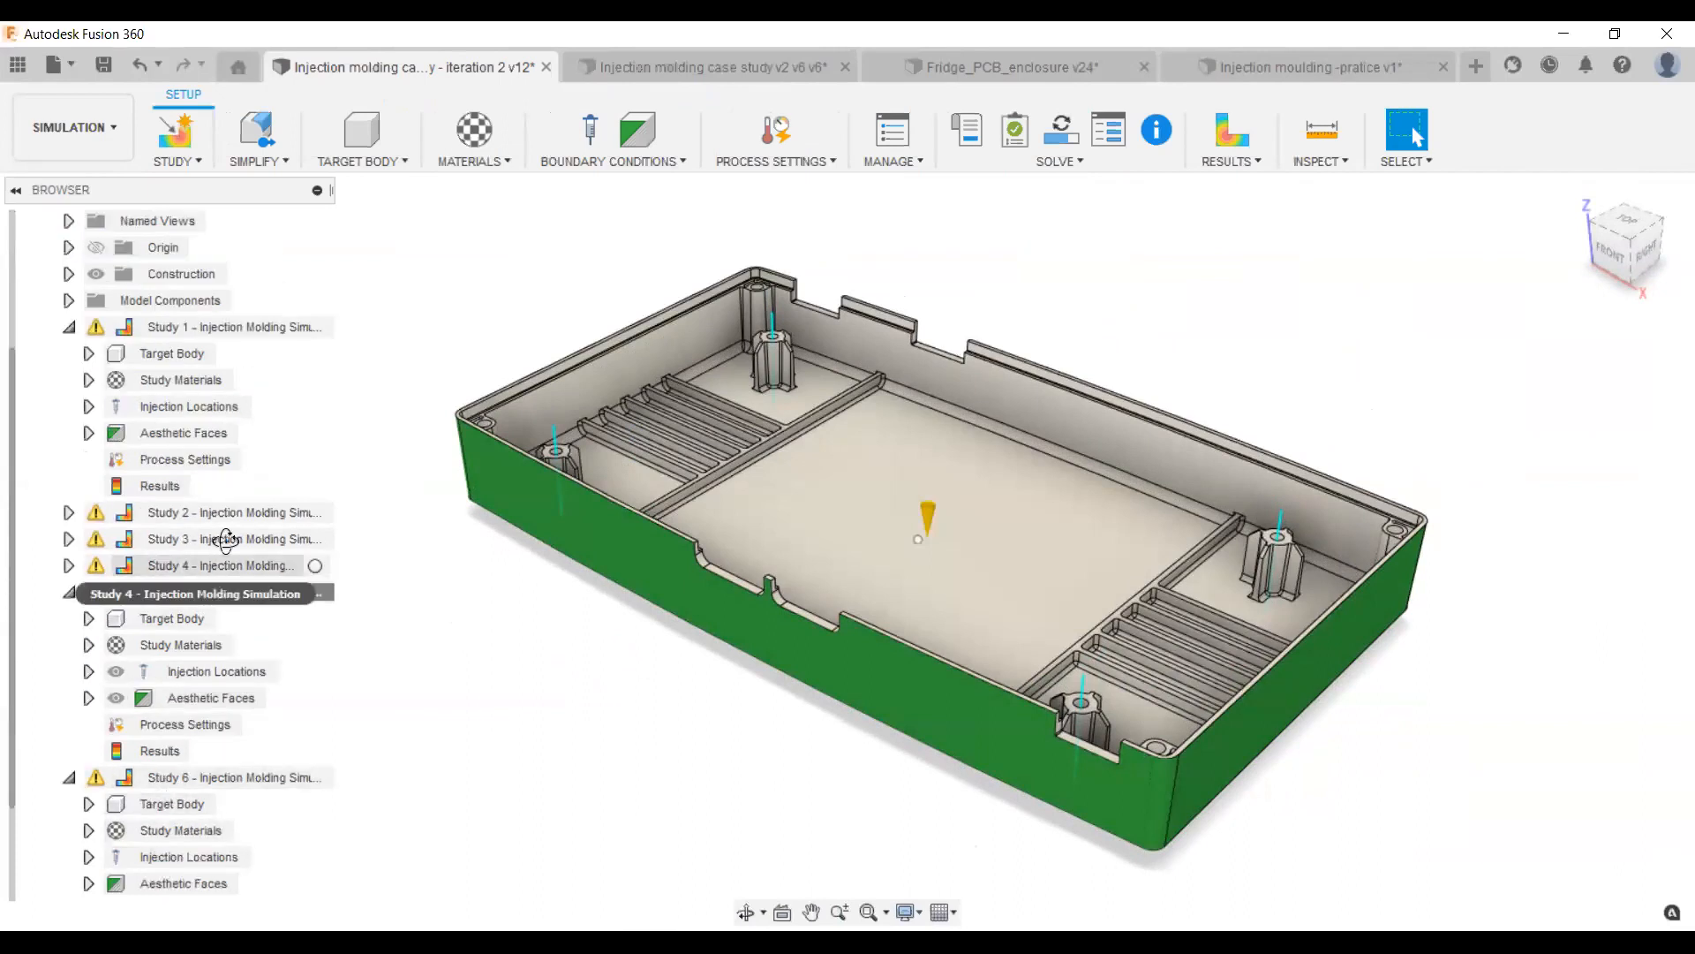
pyautogui.click(303, 596)
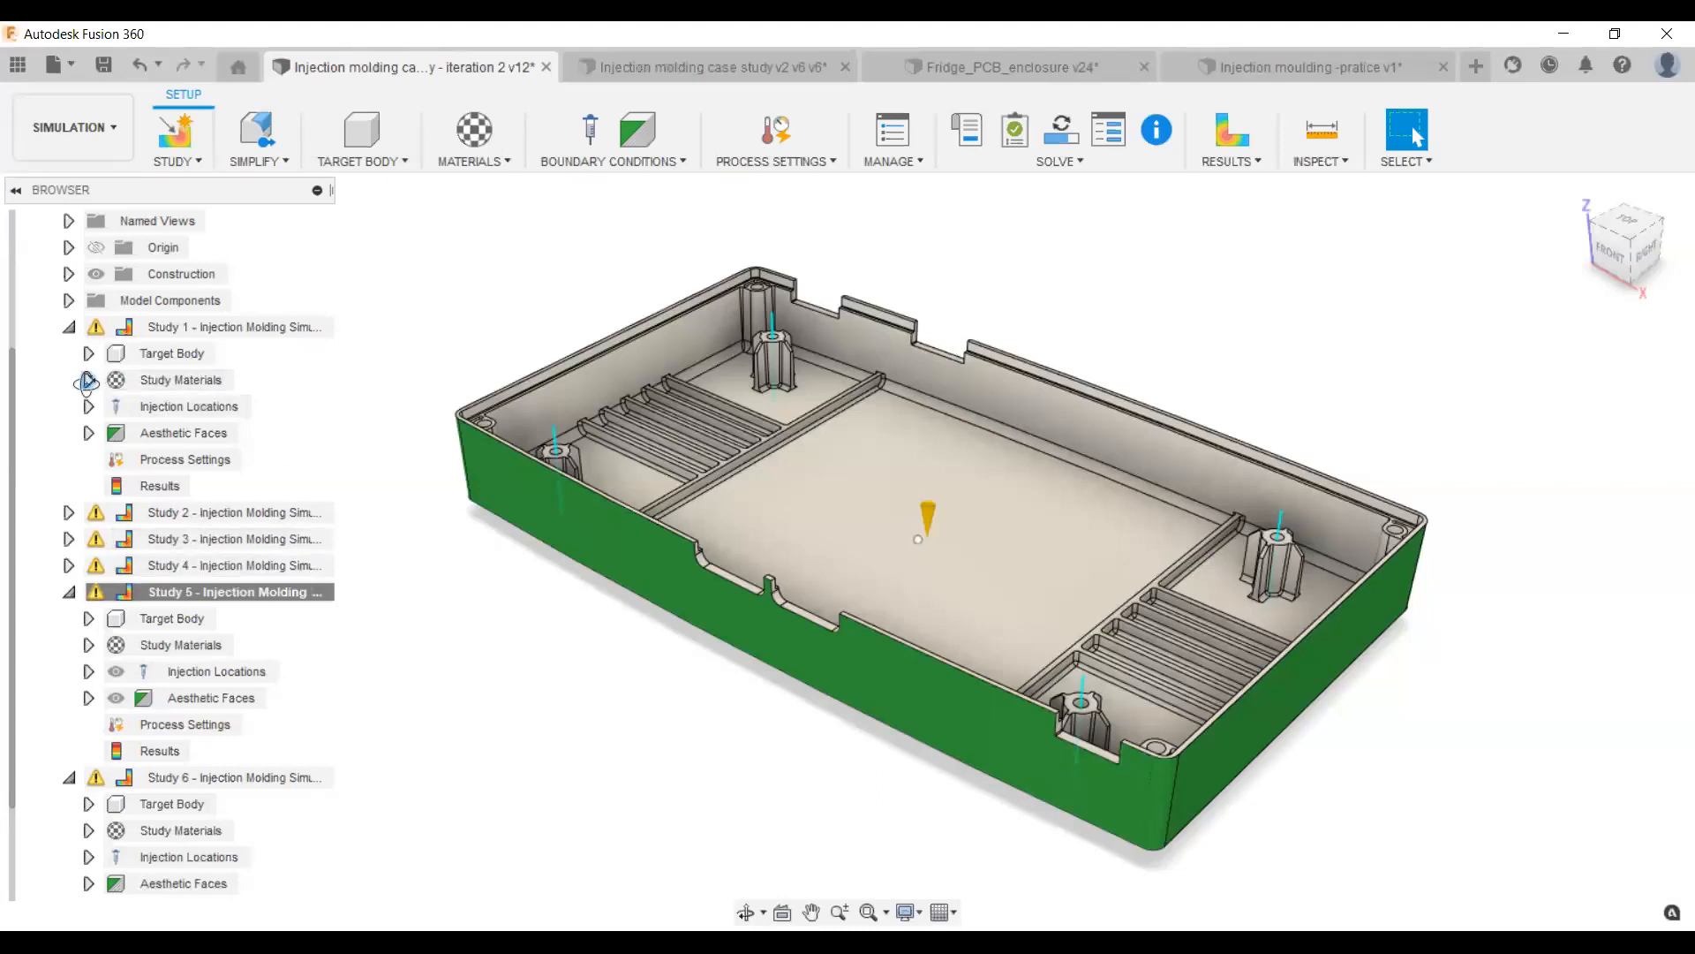
pyautogui.click(88, 381)
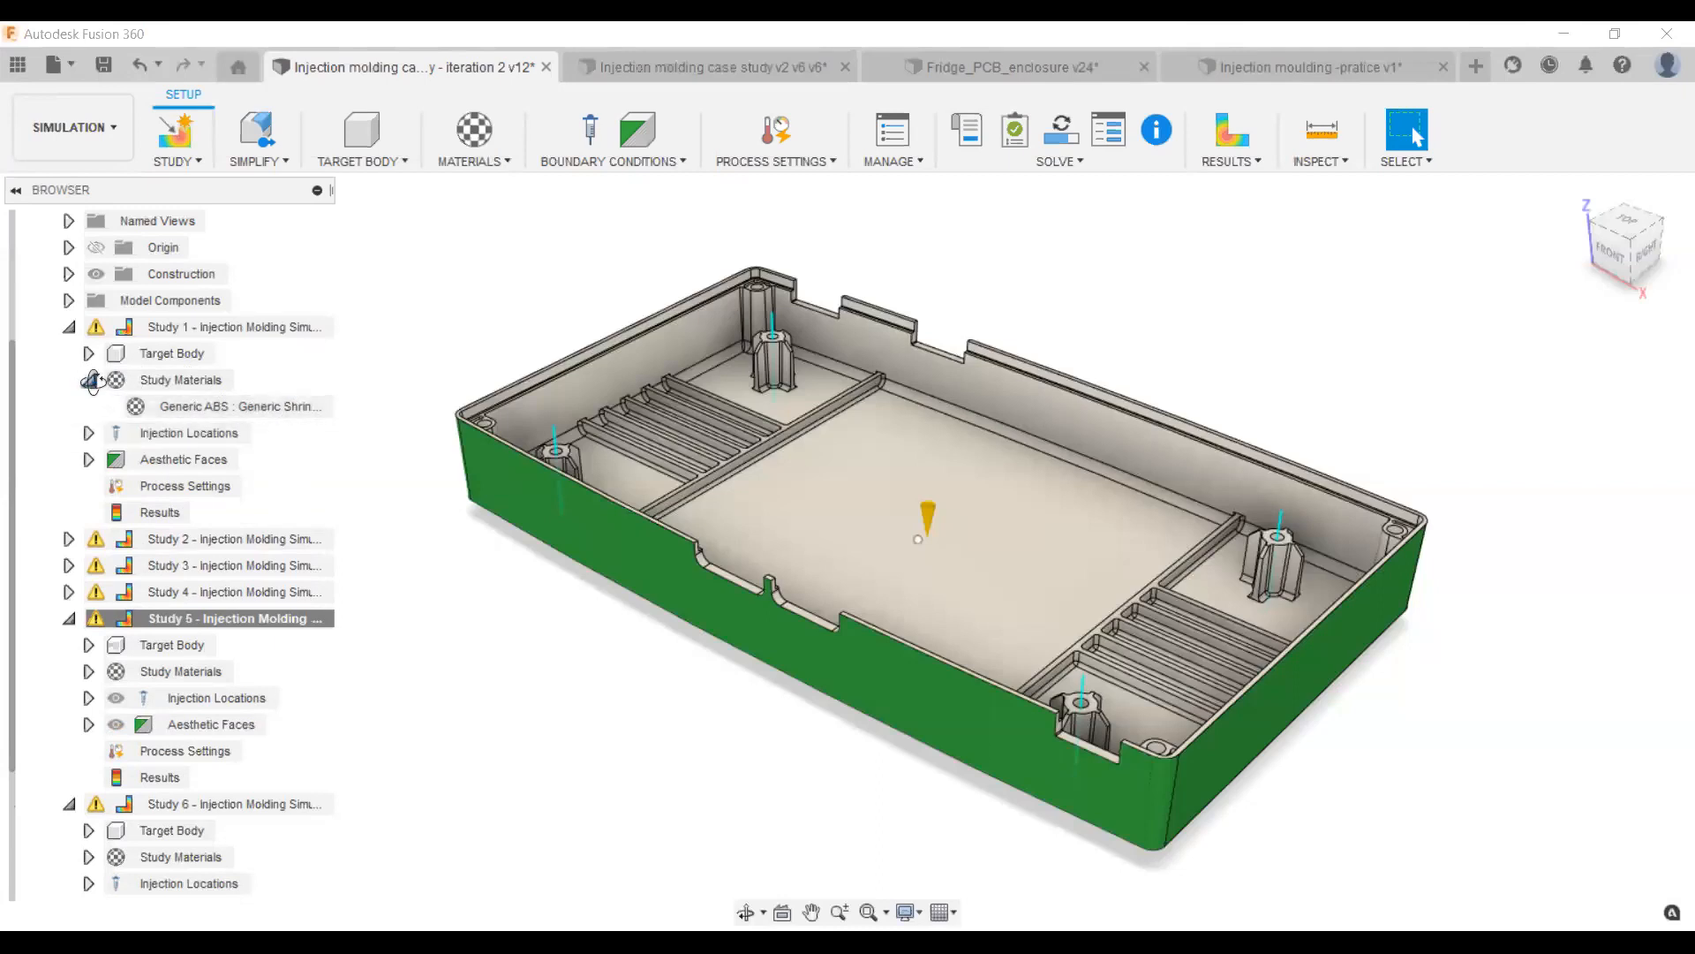
pyautogui.click(91, 380)
pyautogui.click(90, 644)
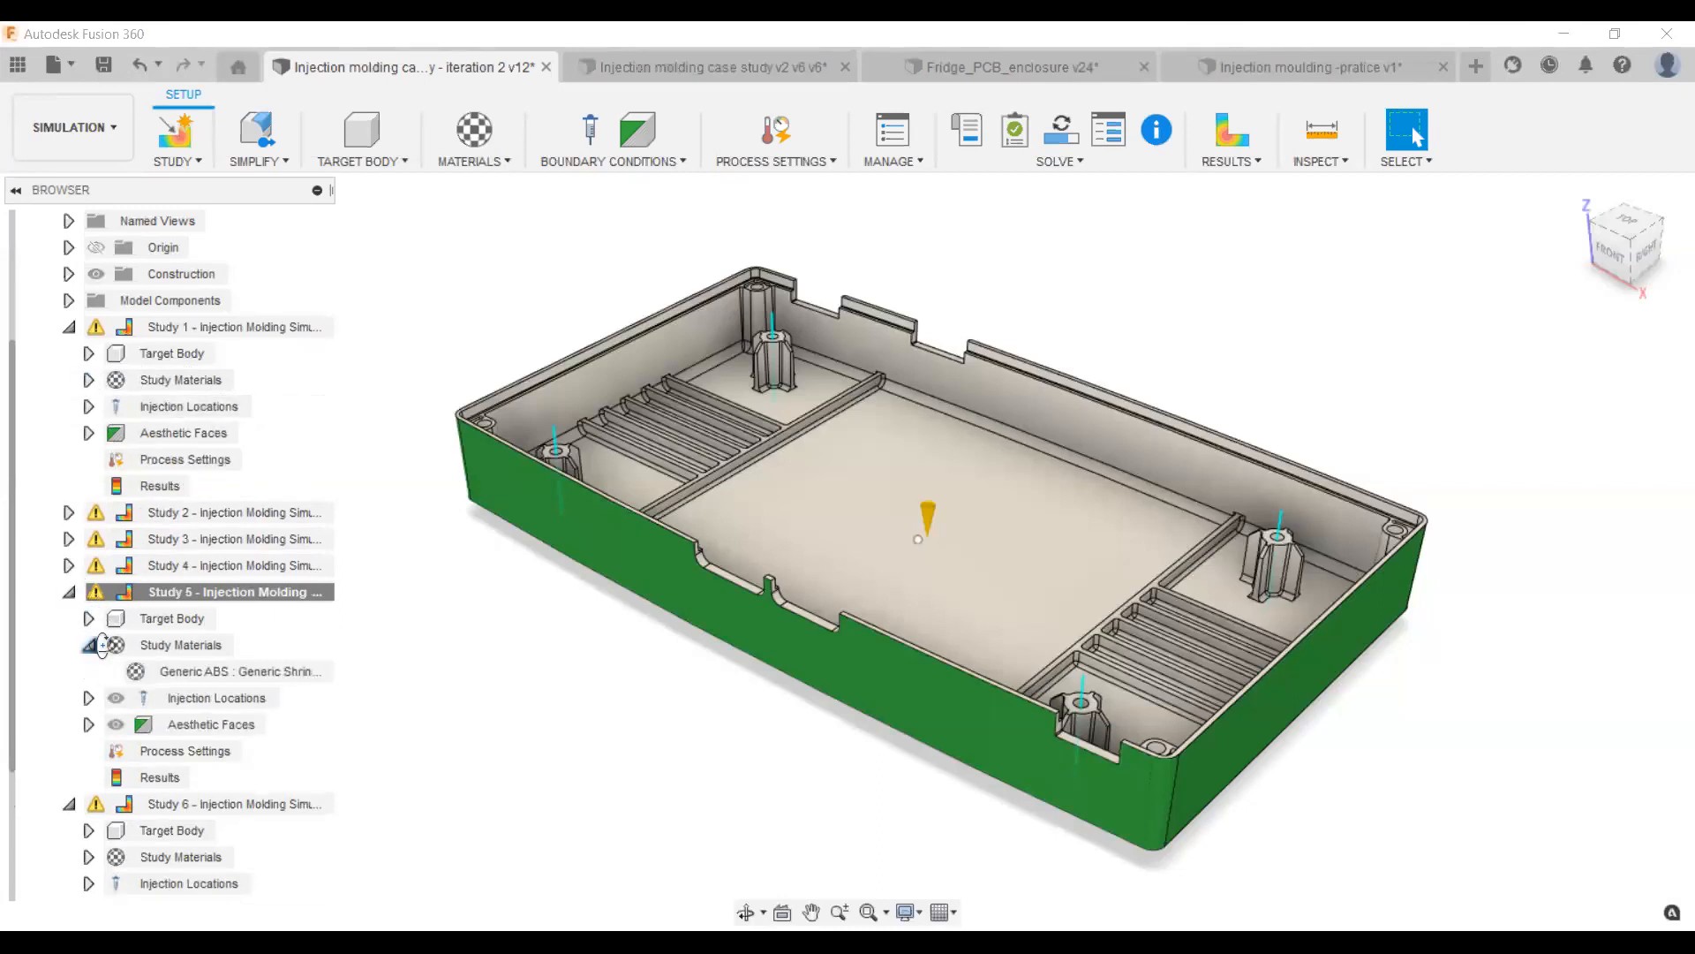
# Check the assigned study materials of Study 2 and Study 3 and the injection location of Study 1.
pyautogui.click(66, 594)
pyautogui.click(68, 592)
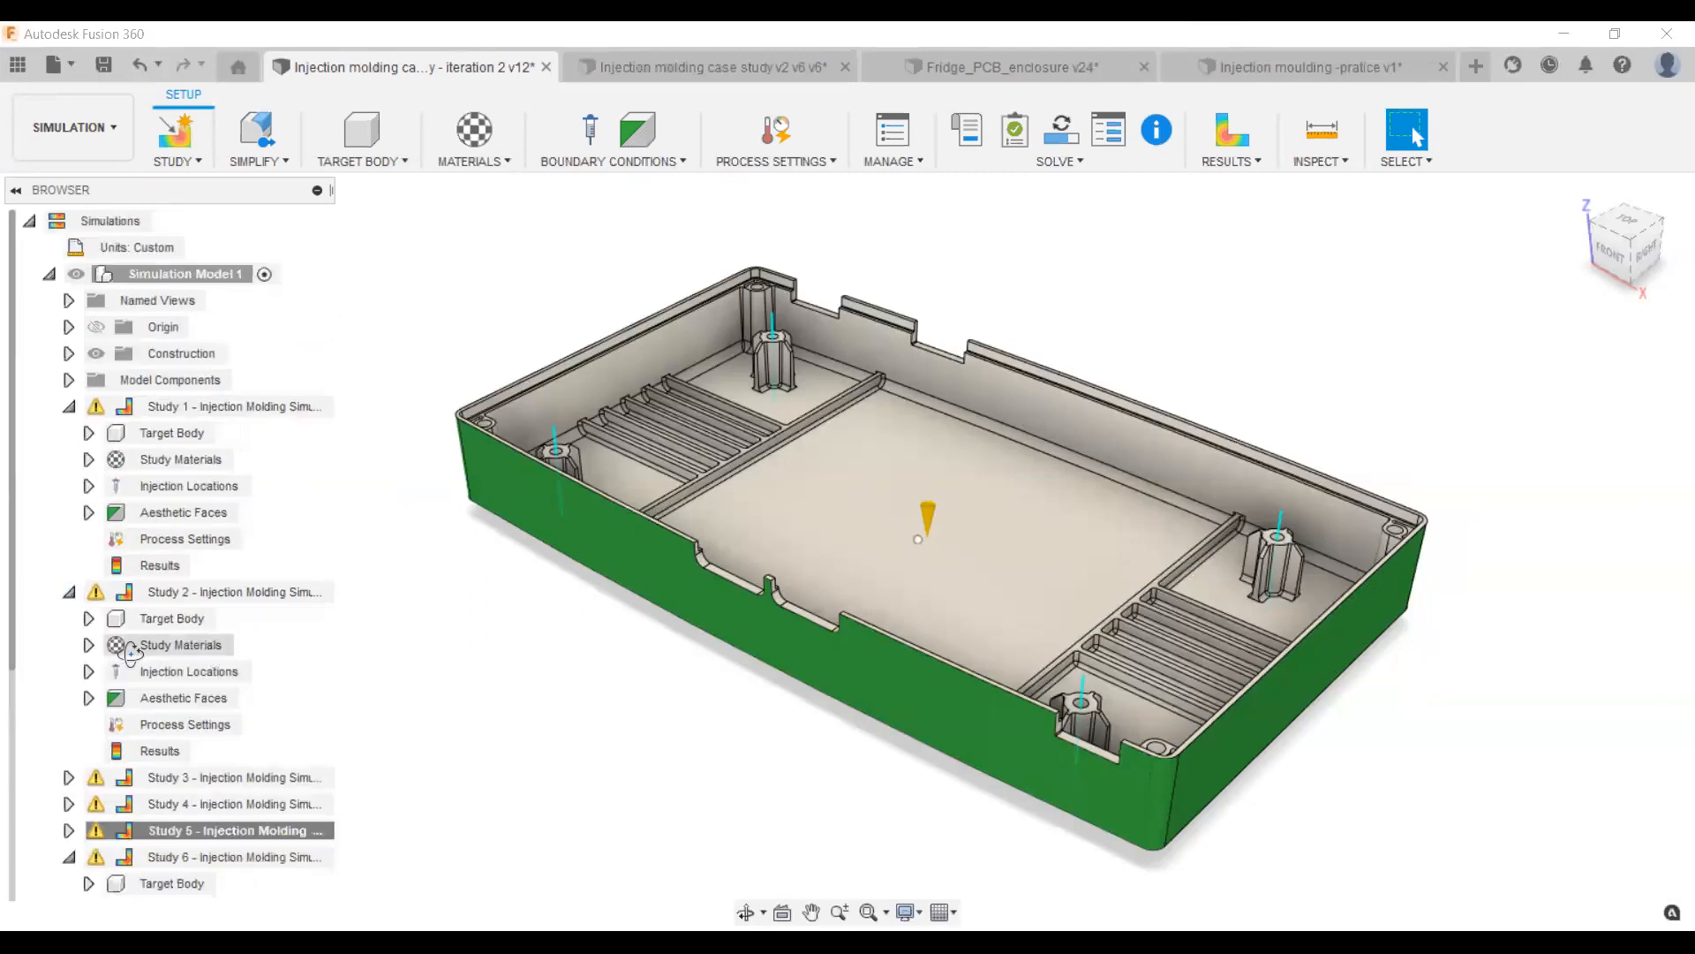
pyautogui.click(88, 645)
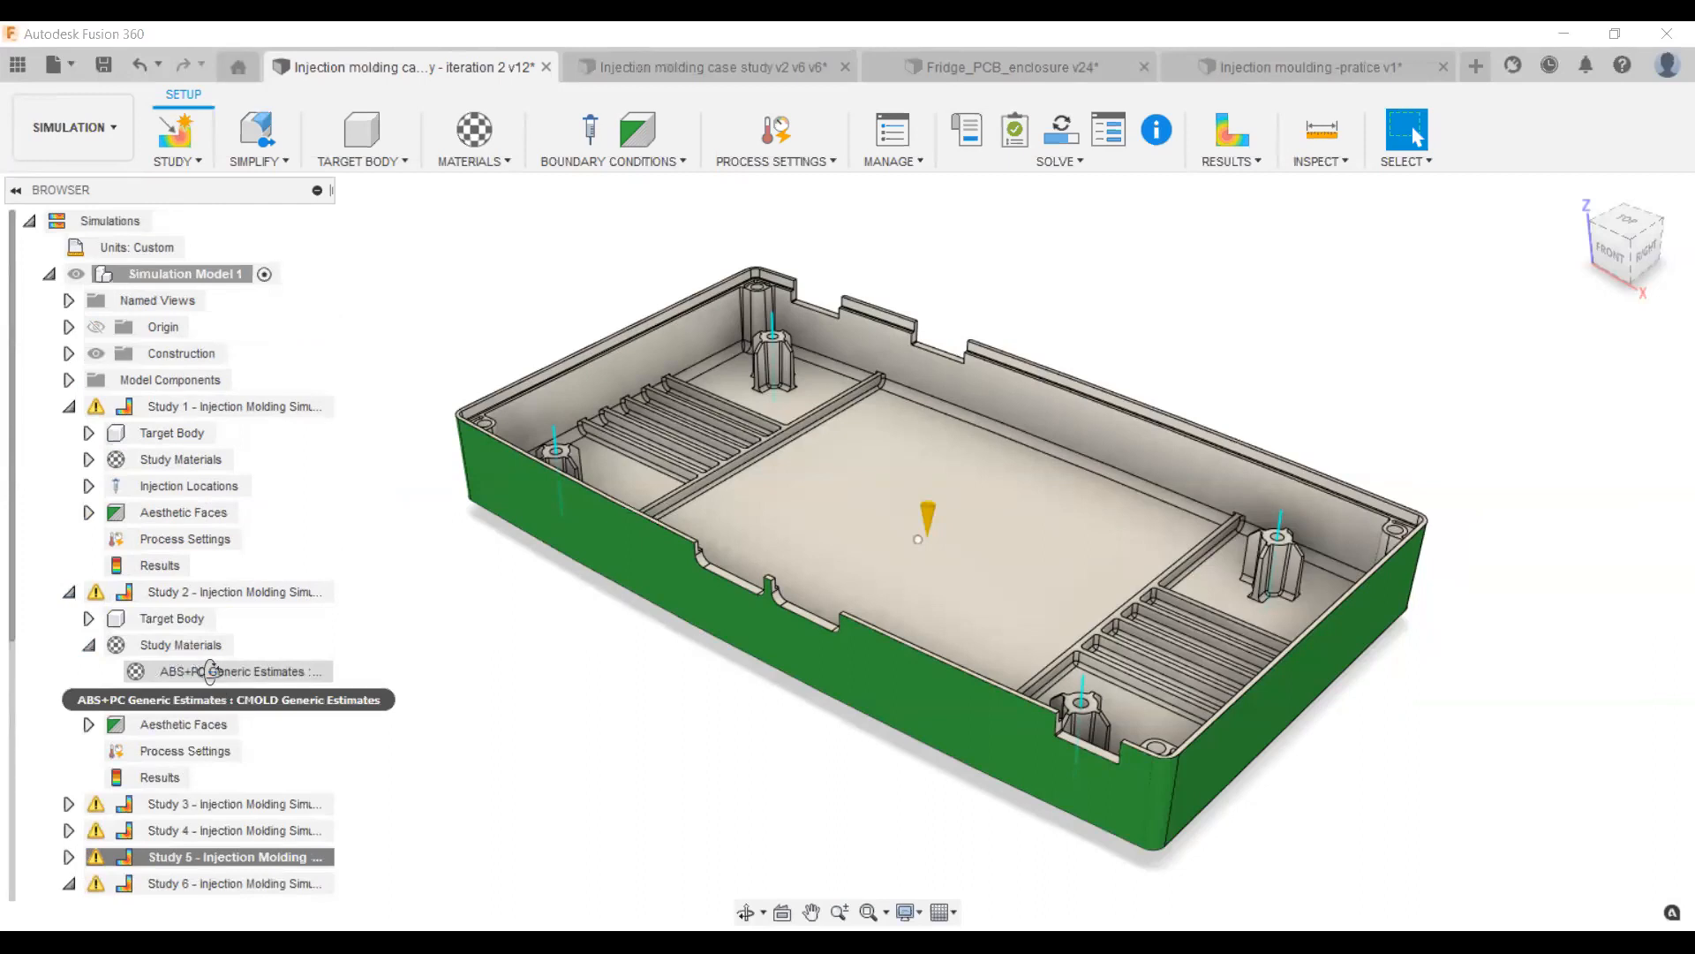
pyautogui.click(68, 593)
pyautogui.click(68, 618)
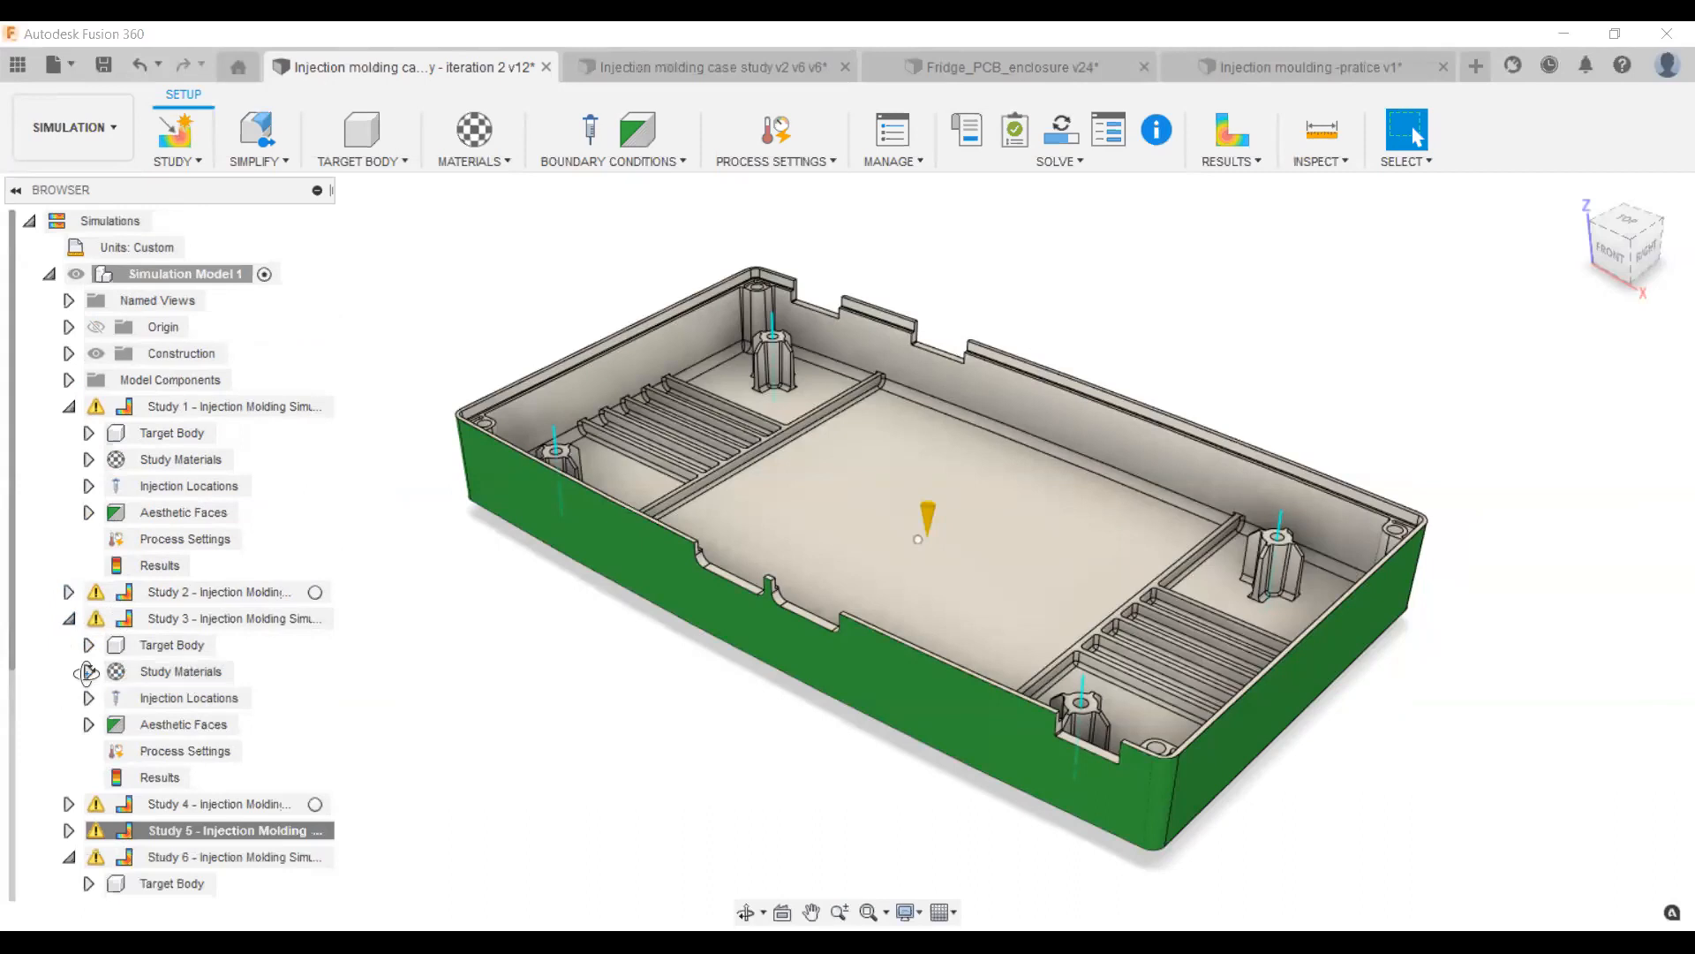
pyautogui.click(88, 671)
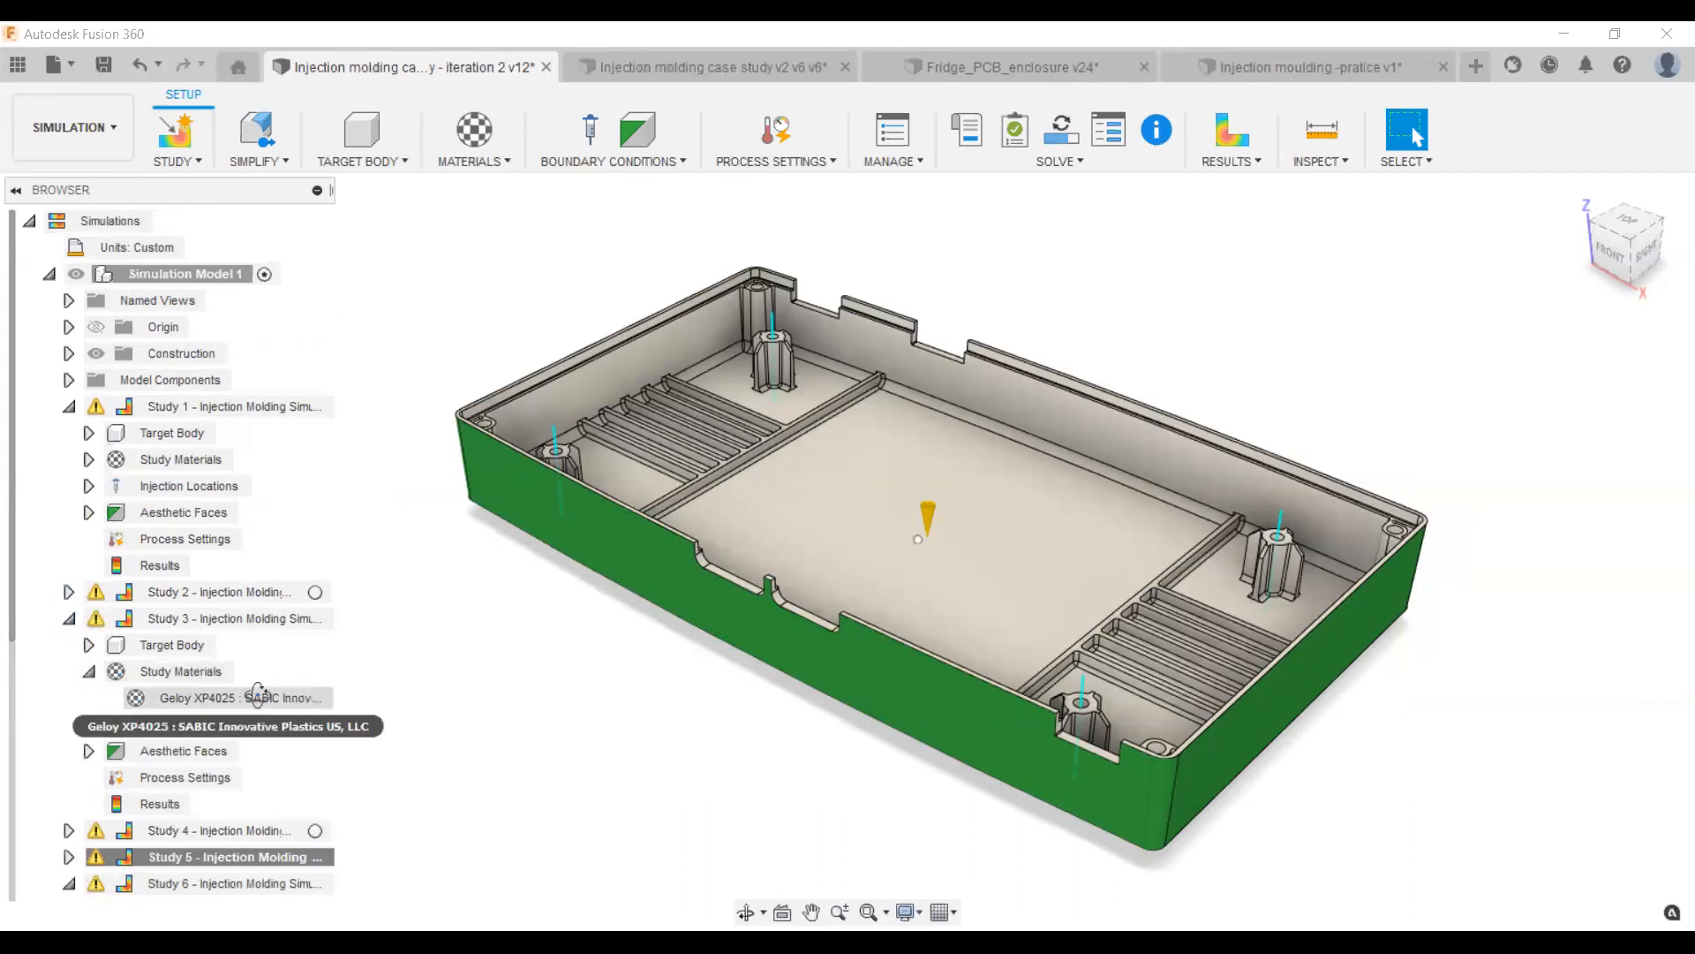
pyautogui.click(70, 619)
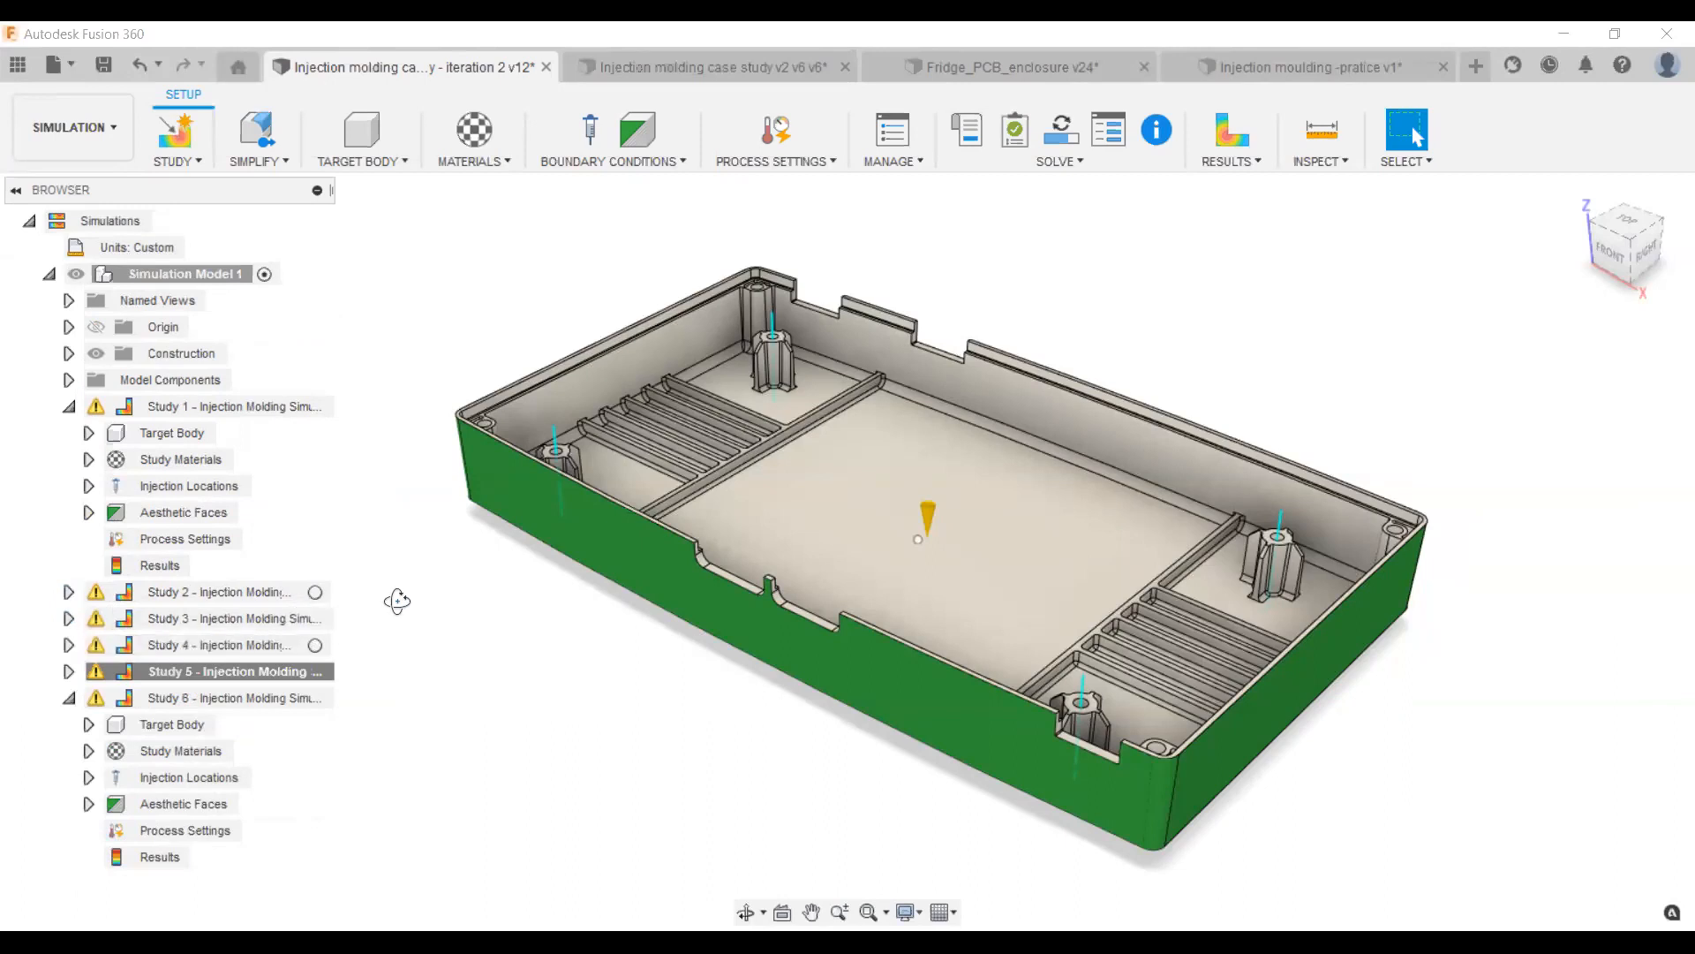
pyautogui.click(86, 485)
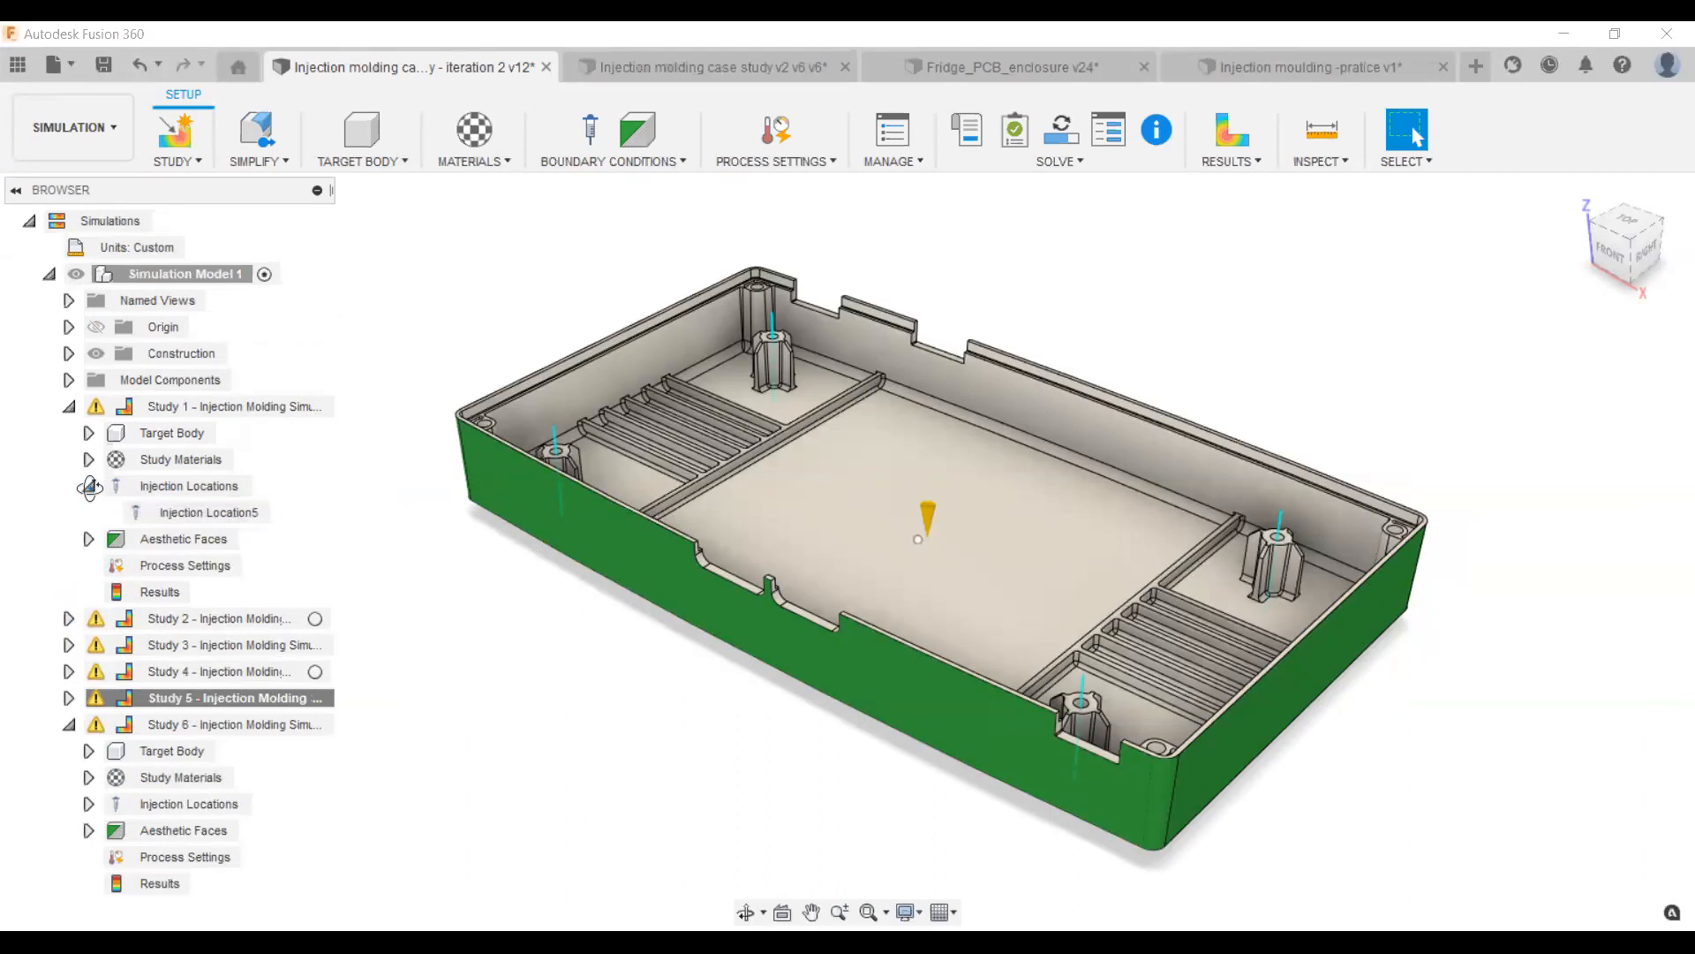
pyautogui.click(89, 486)
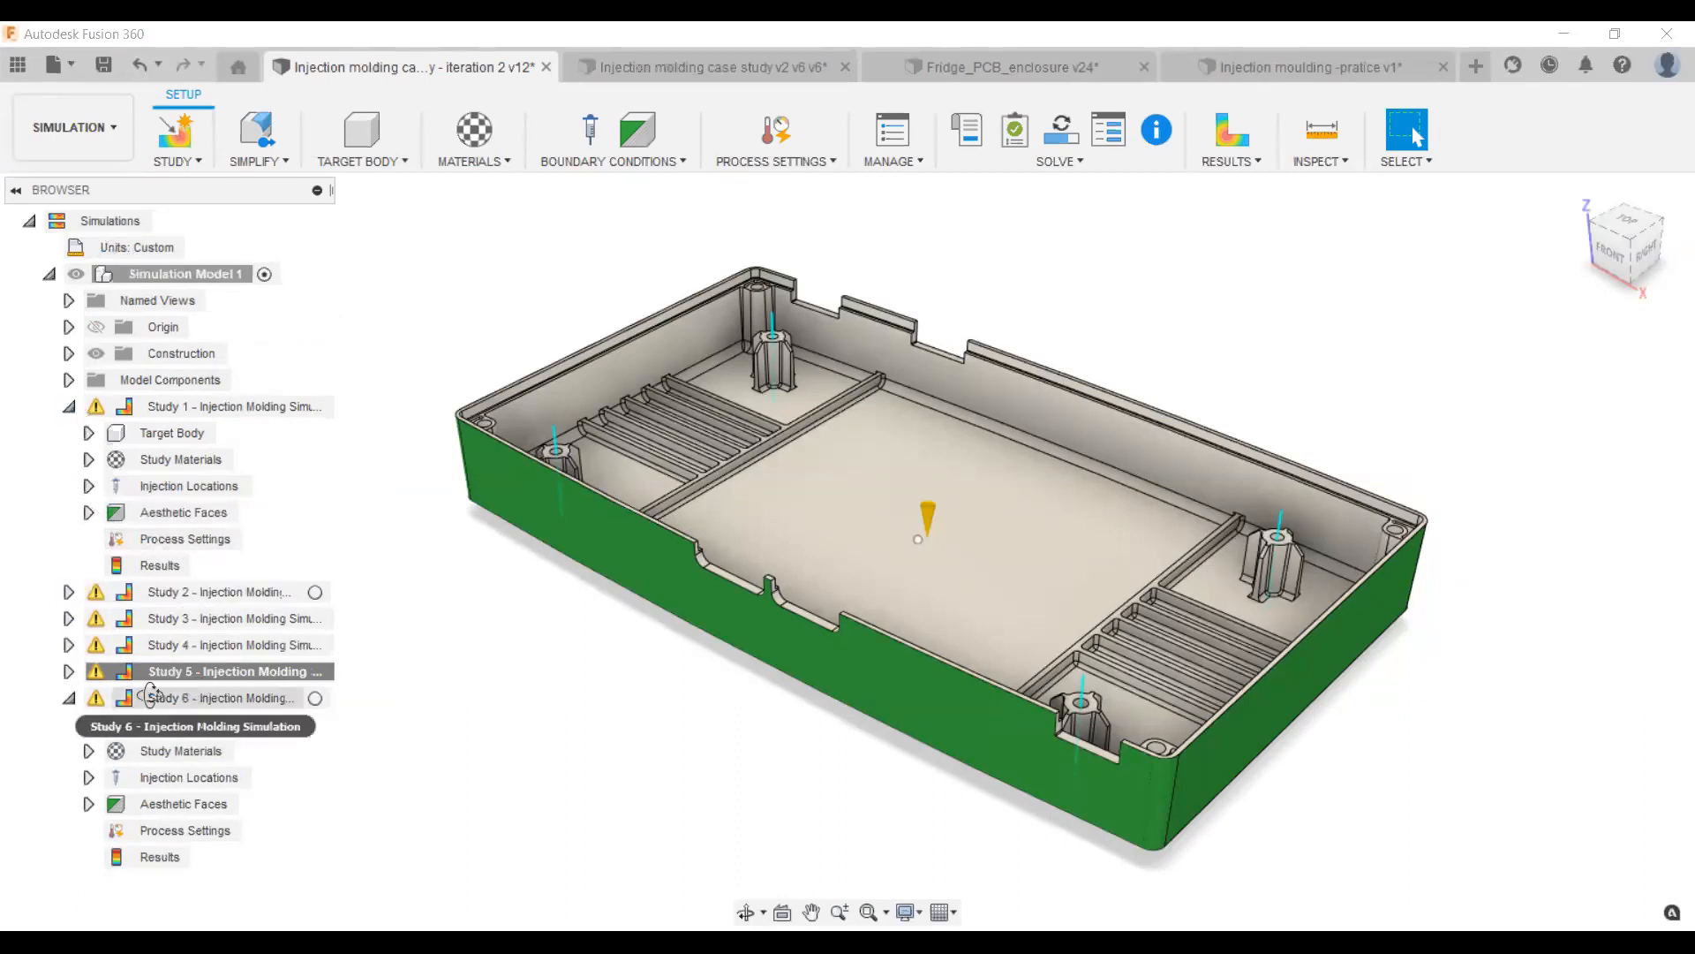
# Open Study 5's results and review the machine setup, filling, packing and cooling, and final part shape in the overview summary.
pyautogui.click(70, 671)
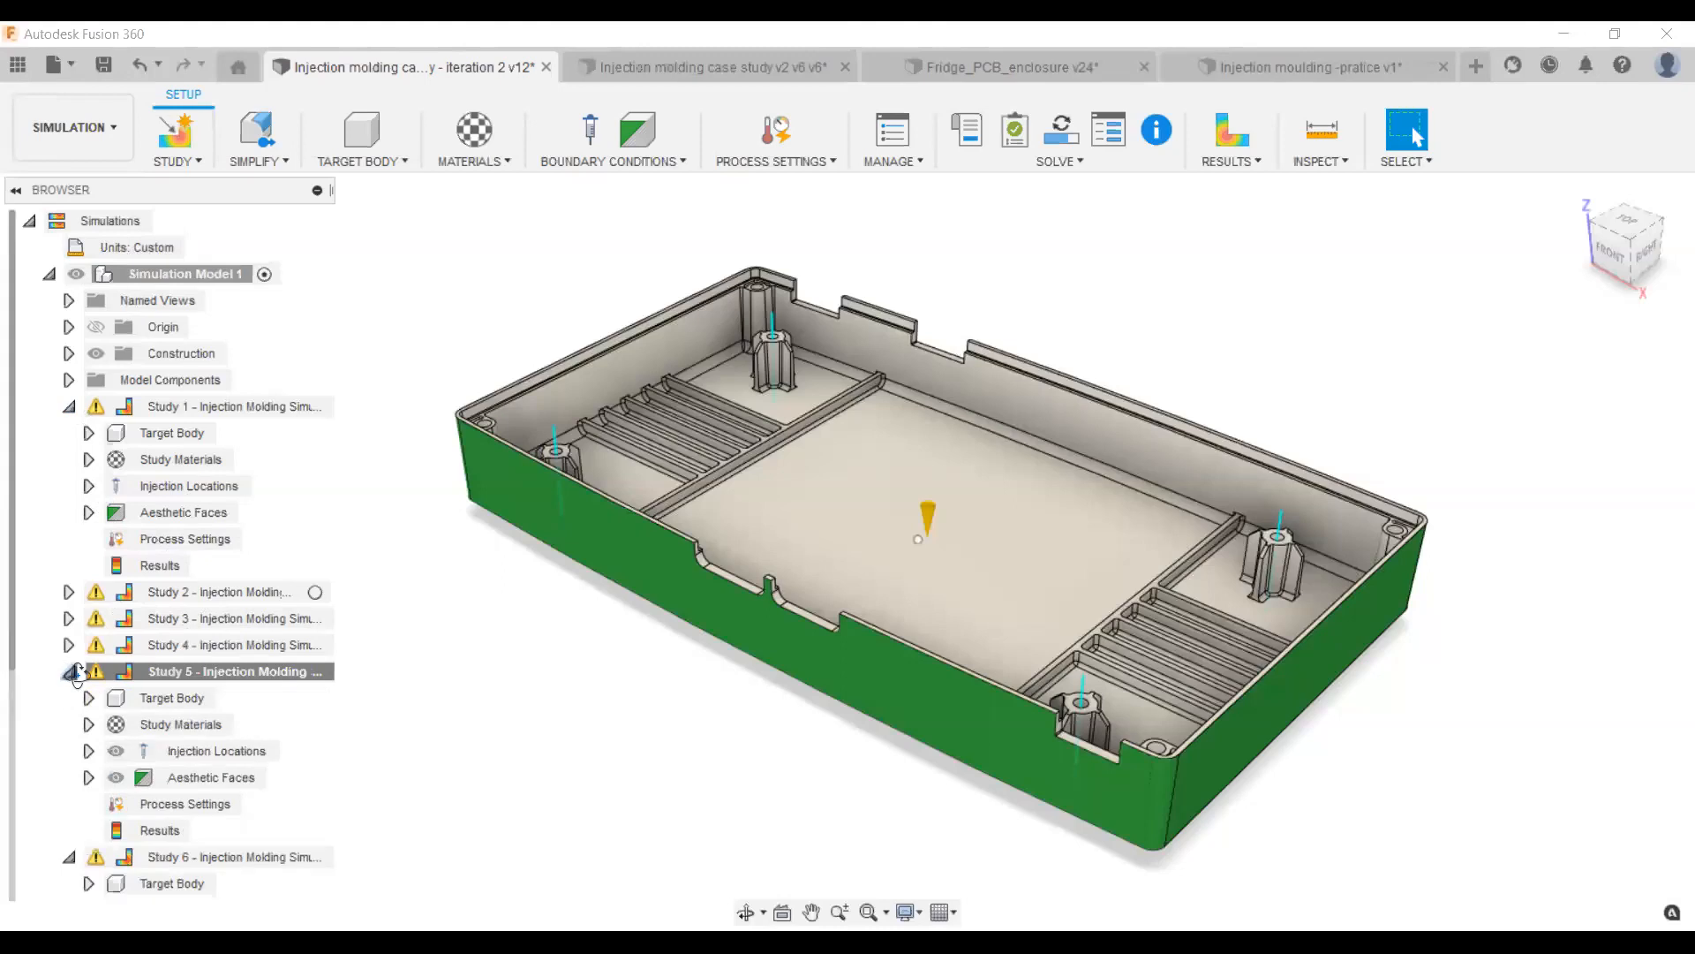
pyautogui.click(148, 832)
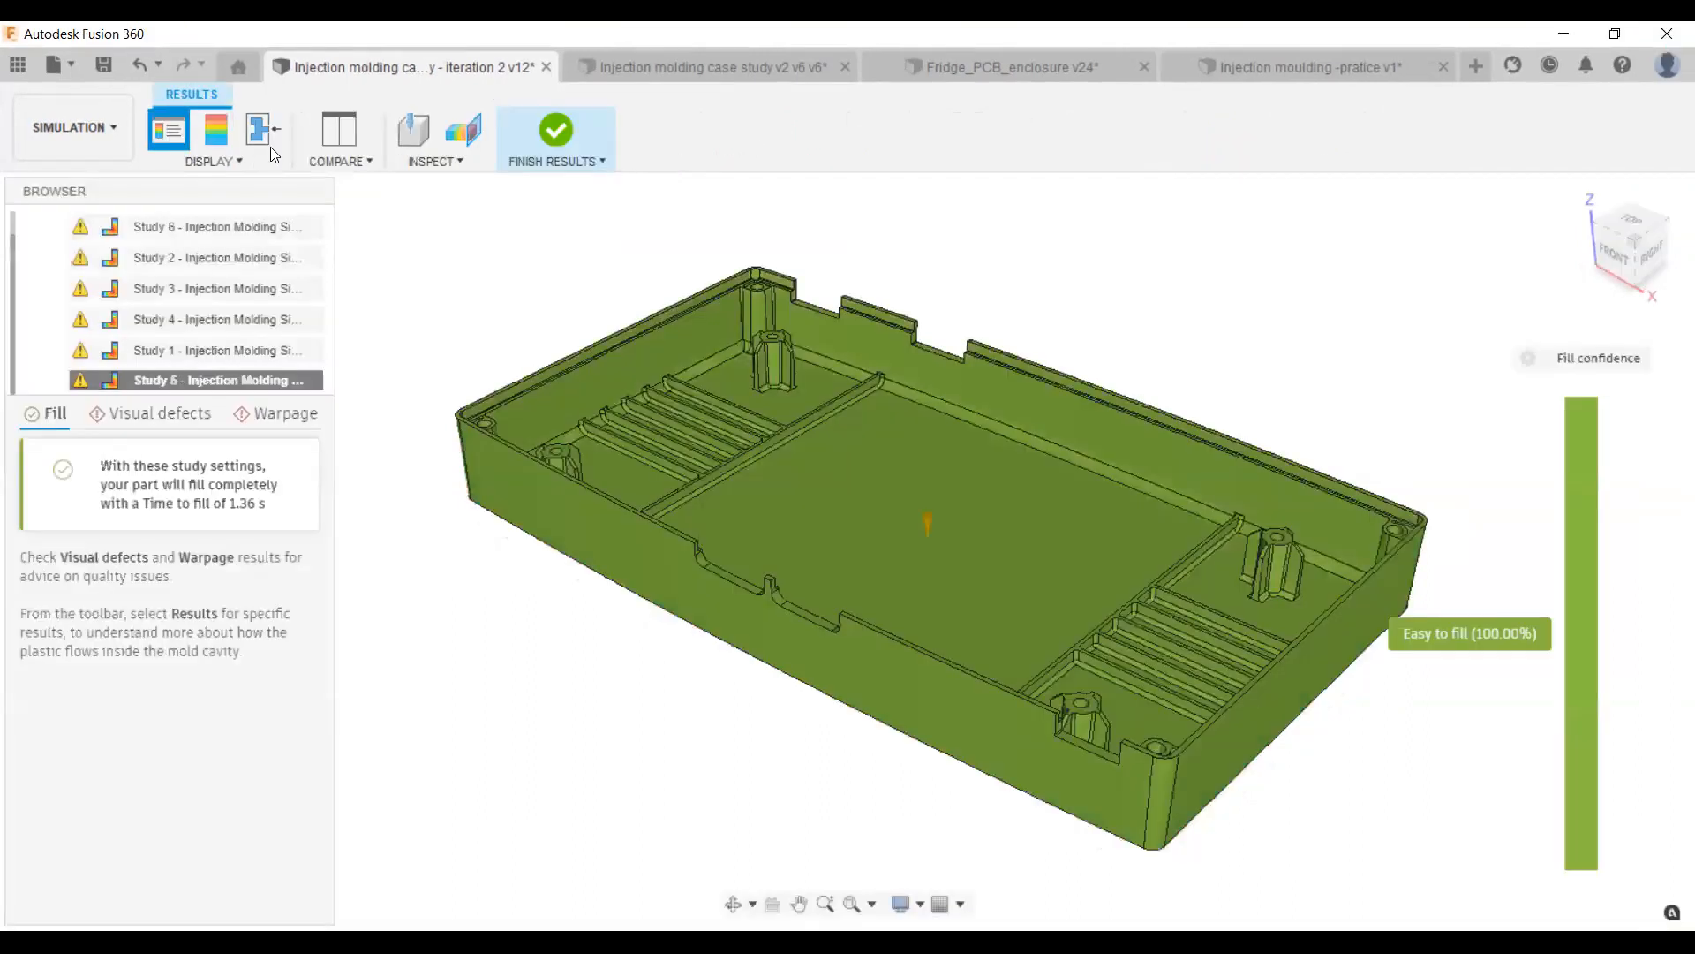
pyautogui.click(257, 144)
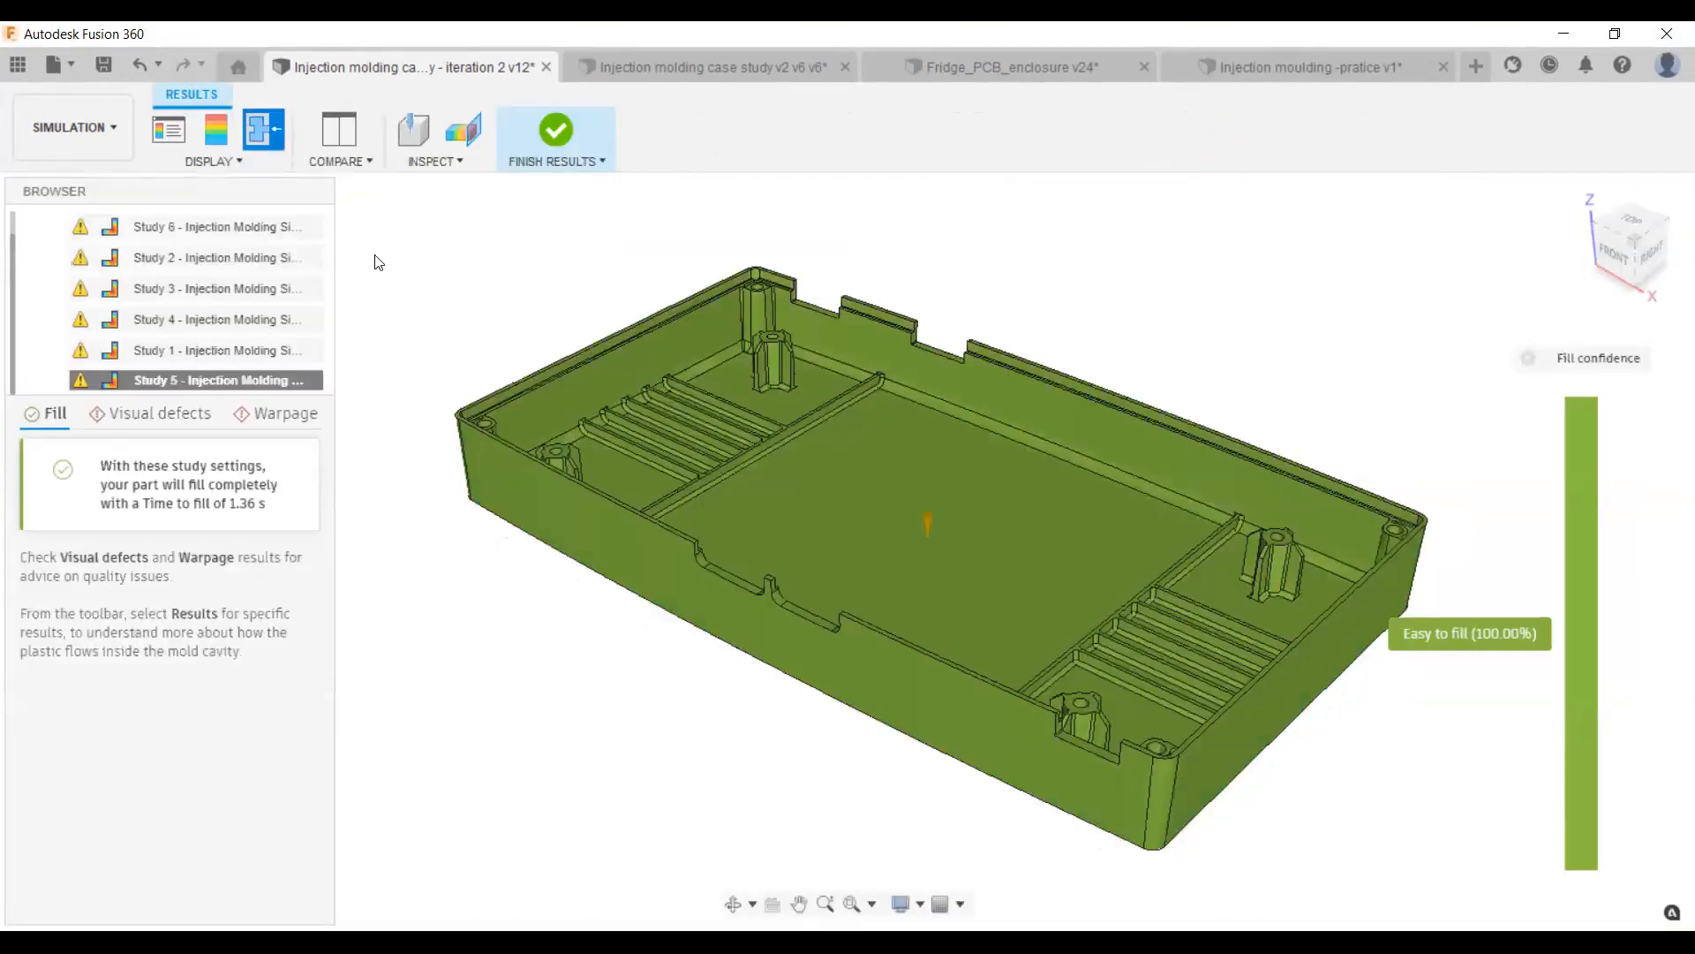
pyautogui.click(254, 126)
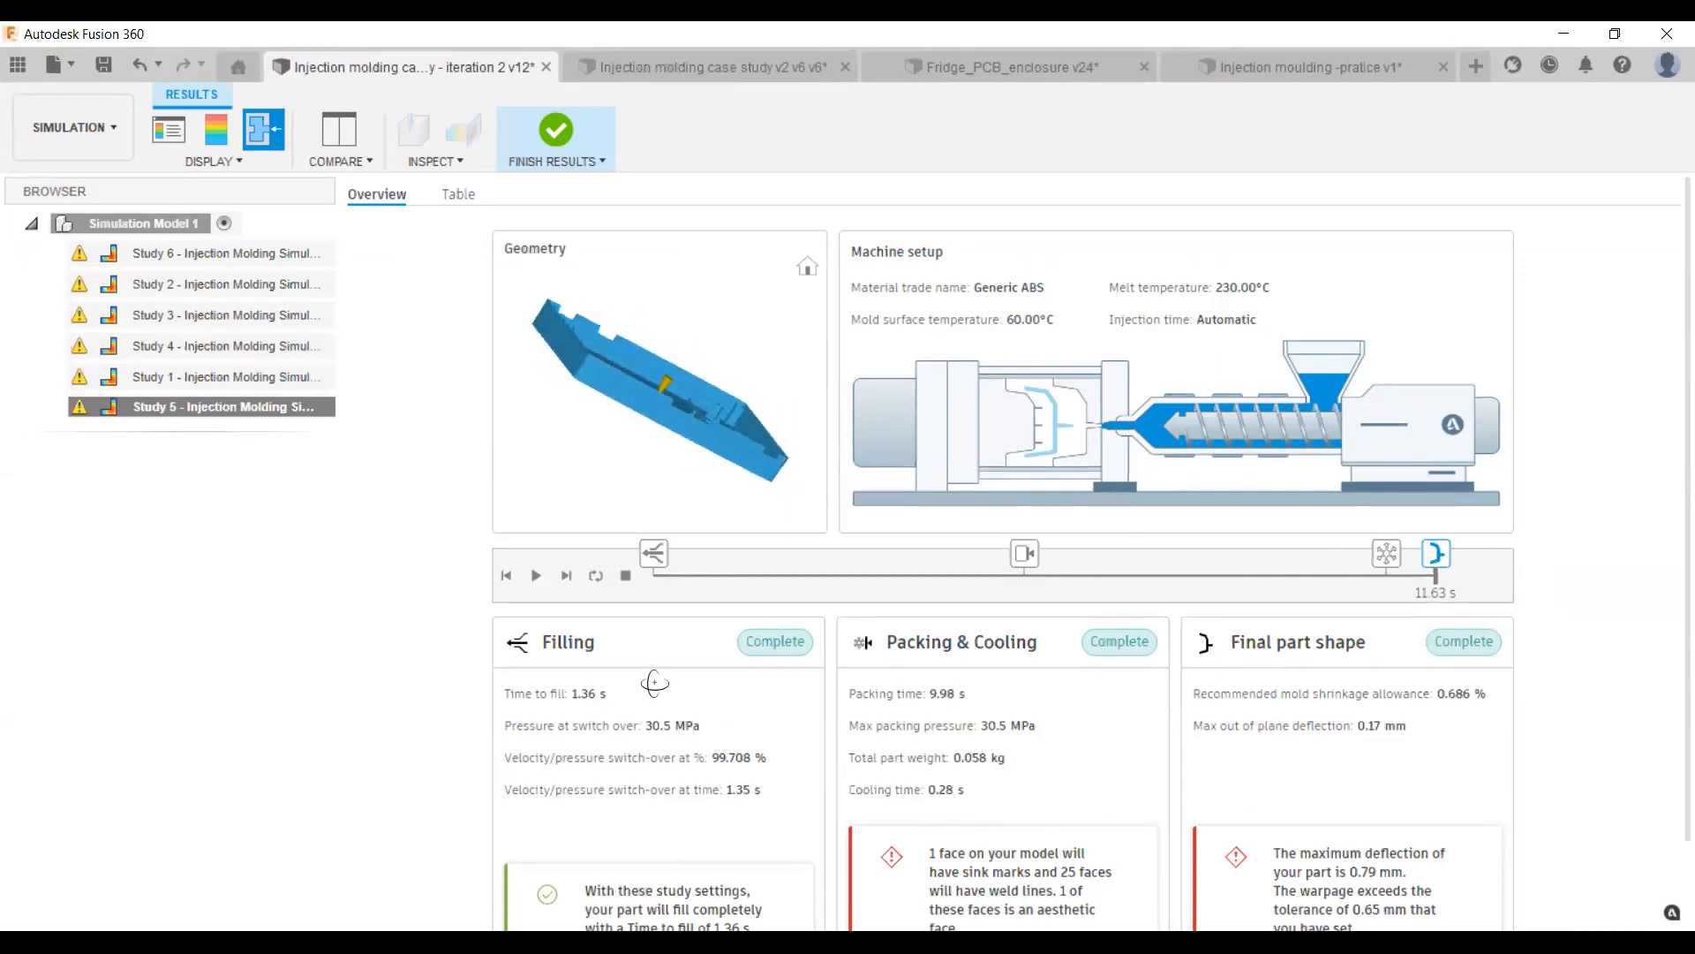
pyautogui.scroll(-1, 655, 683)
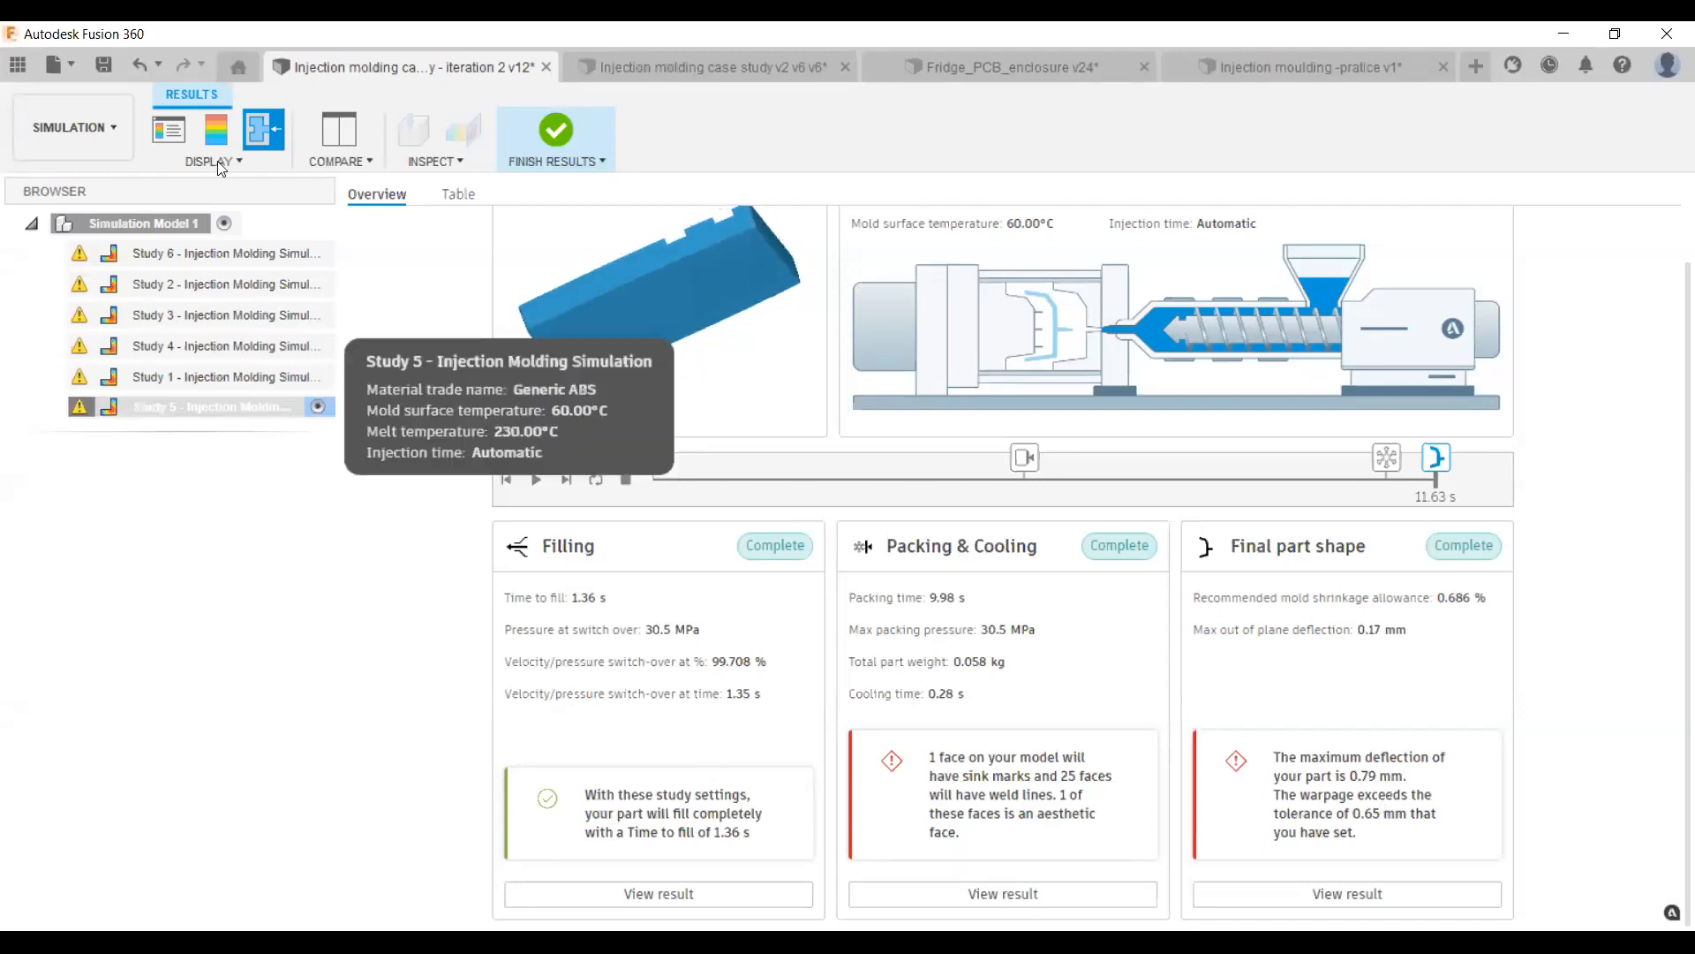
# Show Study 5's visual defects on aesthetic faces only and examine the enclosure from above and below.
pyautogui.click(179, 134)
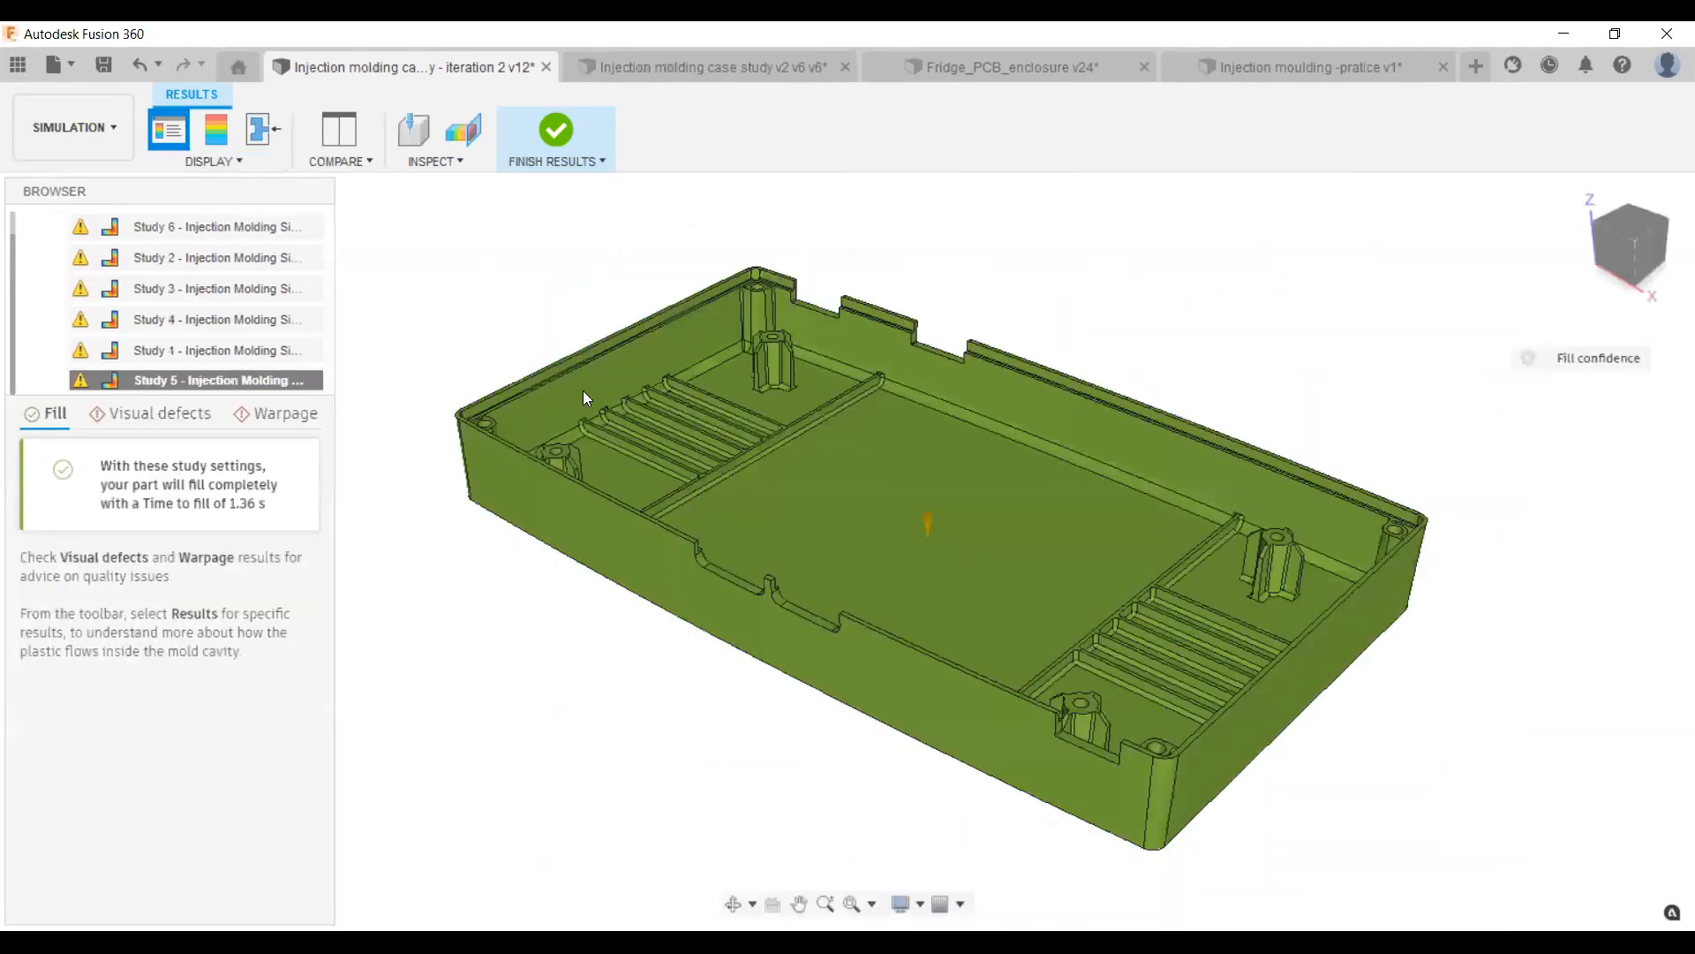
pyautogui.click(164, 422)
pyautogui.click(245, 498)
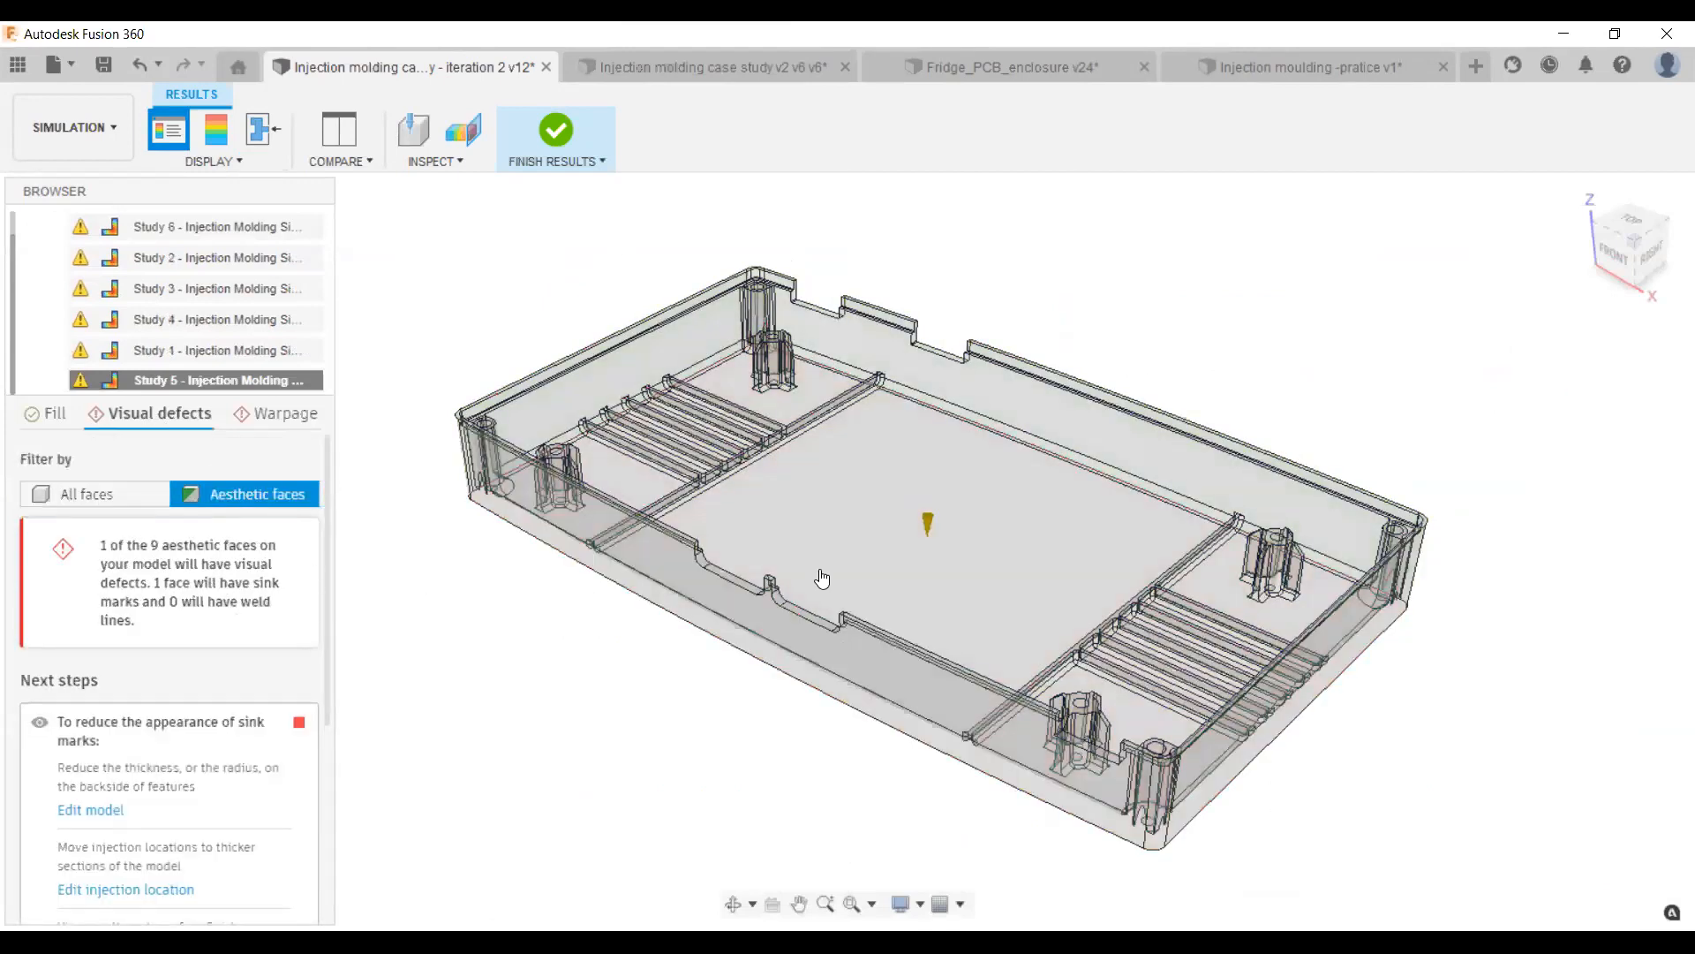
pyautogui.keyDown('shift'); pyautogui.moveTo(825, 629); pyautogui.dragTo(1559, 443, button='middle'); pyautogui.keyUp('shift')
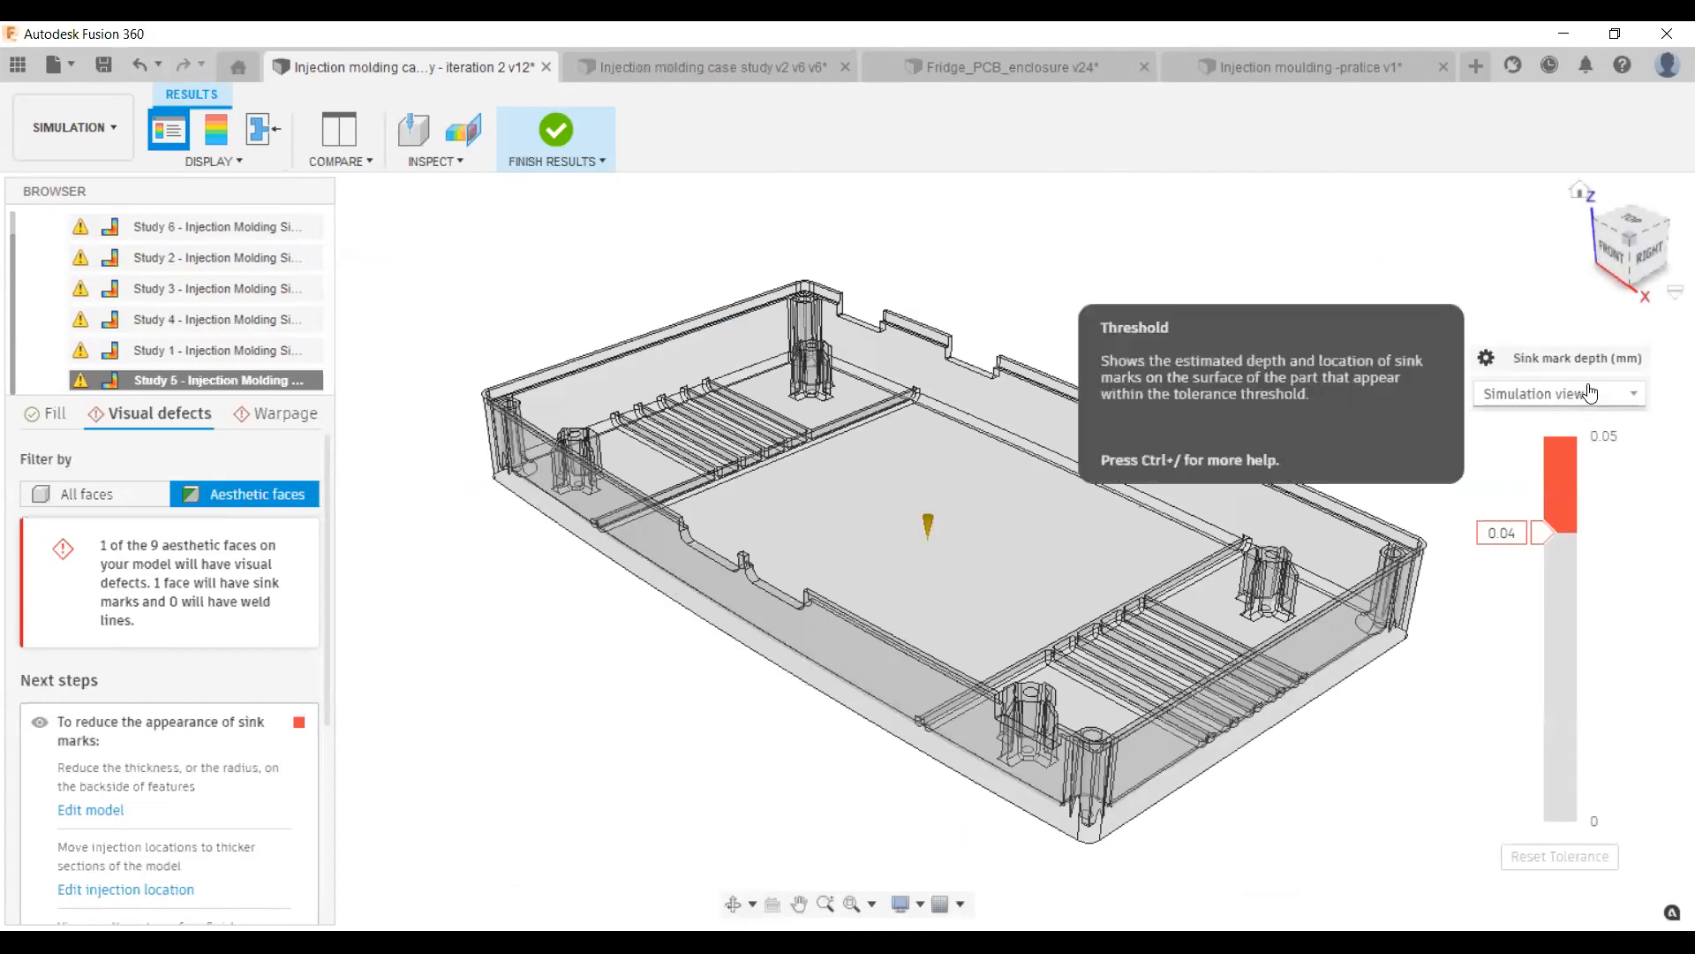
pyautogui.keyDown('shift'); pyautogui.moveTo(989, 583); pyautogui.dragTo(1250, 535, button='middle'); pyautogui.keyUp('shift')
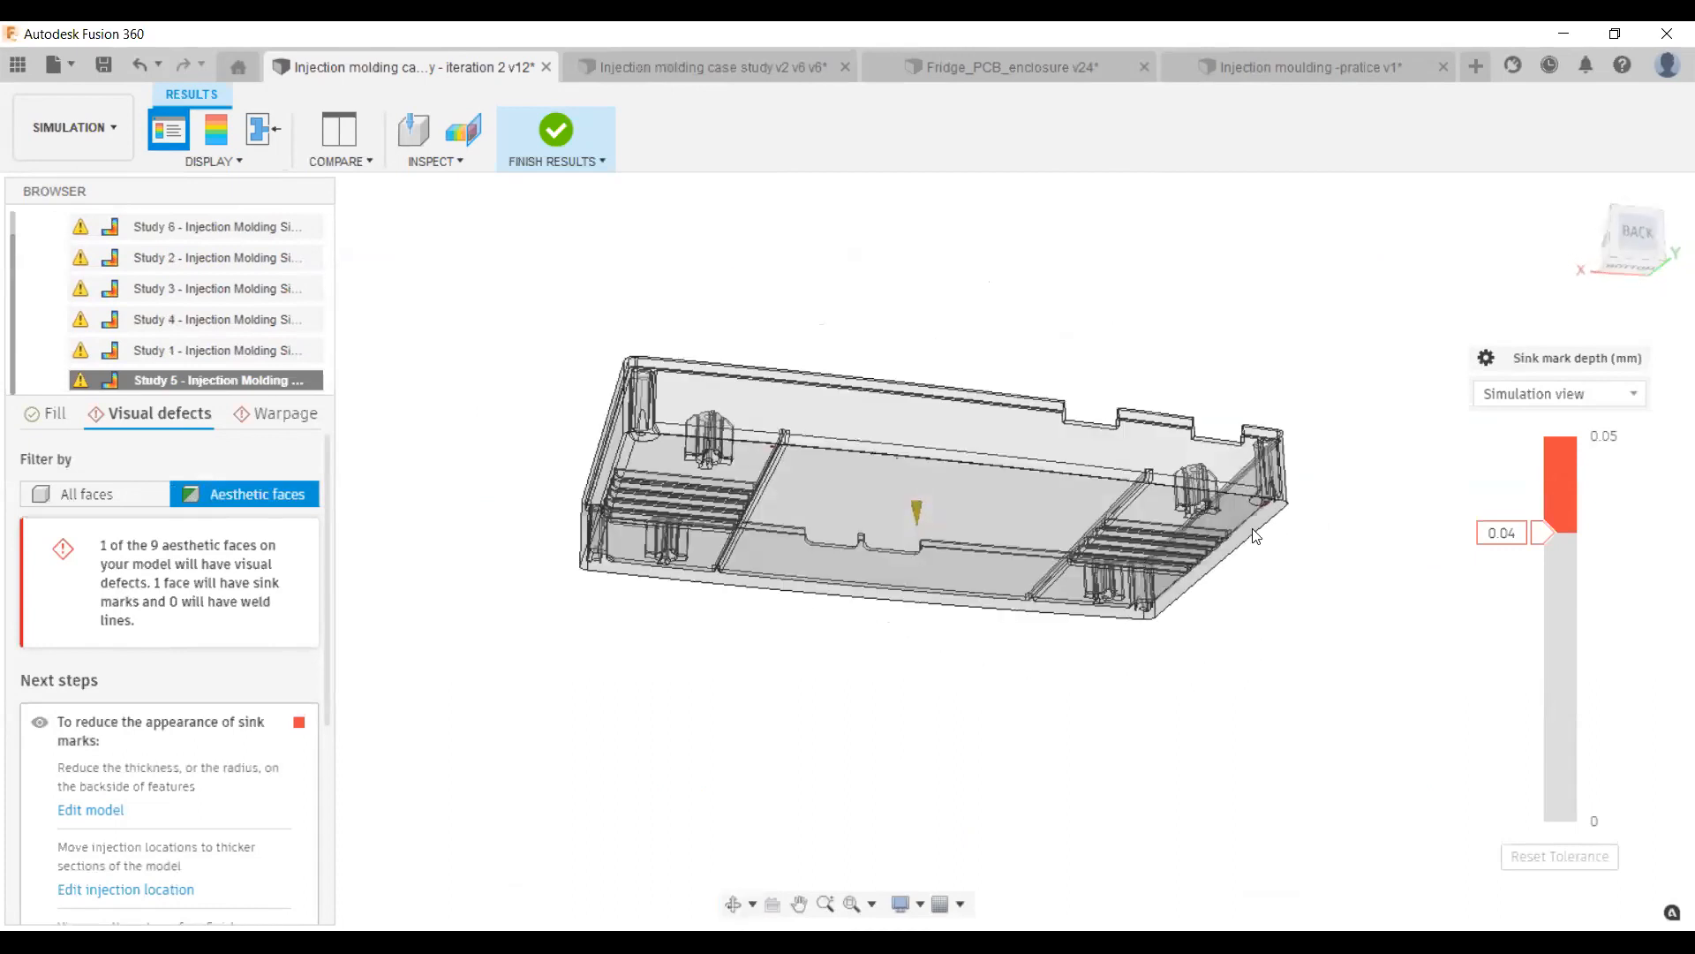
# Show the visual defects on all faces and examine the enclosure's interior, underside and side walls.
pyautogui.click(97, 495)
pyautogui.keyDown('shift'); pyautogui.moveTo(809, 531); pyautogui.dragTo(726, 700, button='middle'); pyautogui.keyUp('shift')
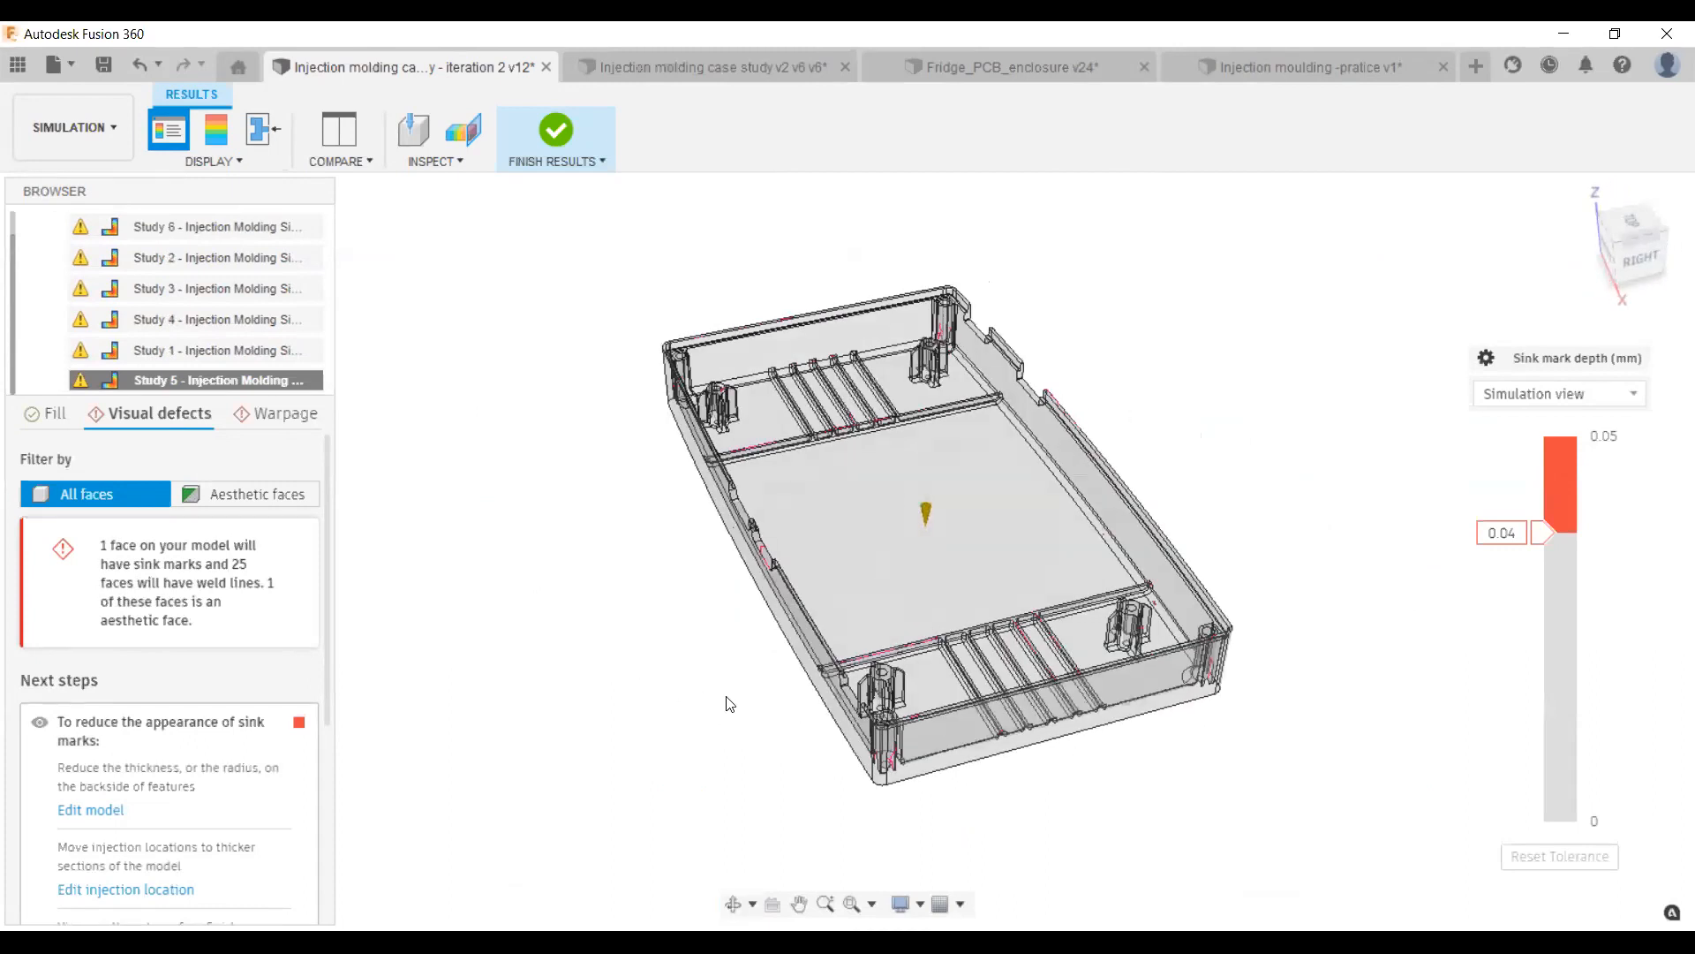
pyautogui.keyDown('shift'); pyautogui.moveTo(709, 575); pyautogui.dragTo(784, 366, button='middle'); pyautogui.keyUp('shift')
pyautogui.scroll(6, 800, 353)
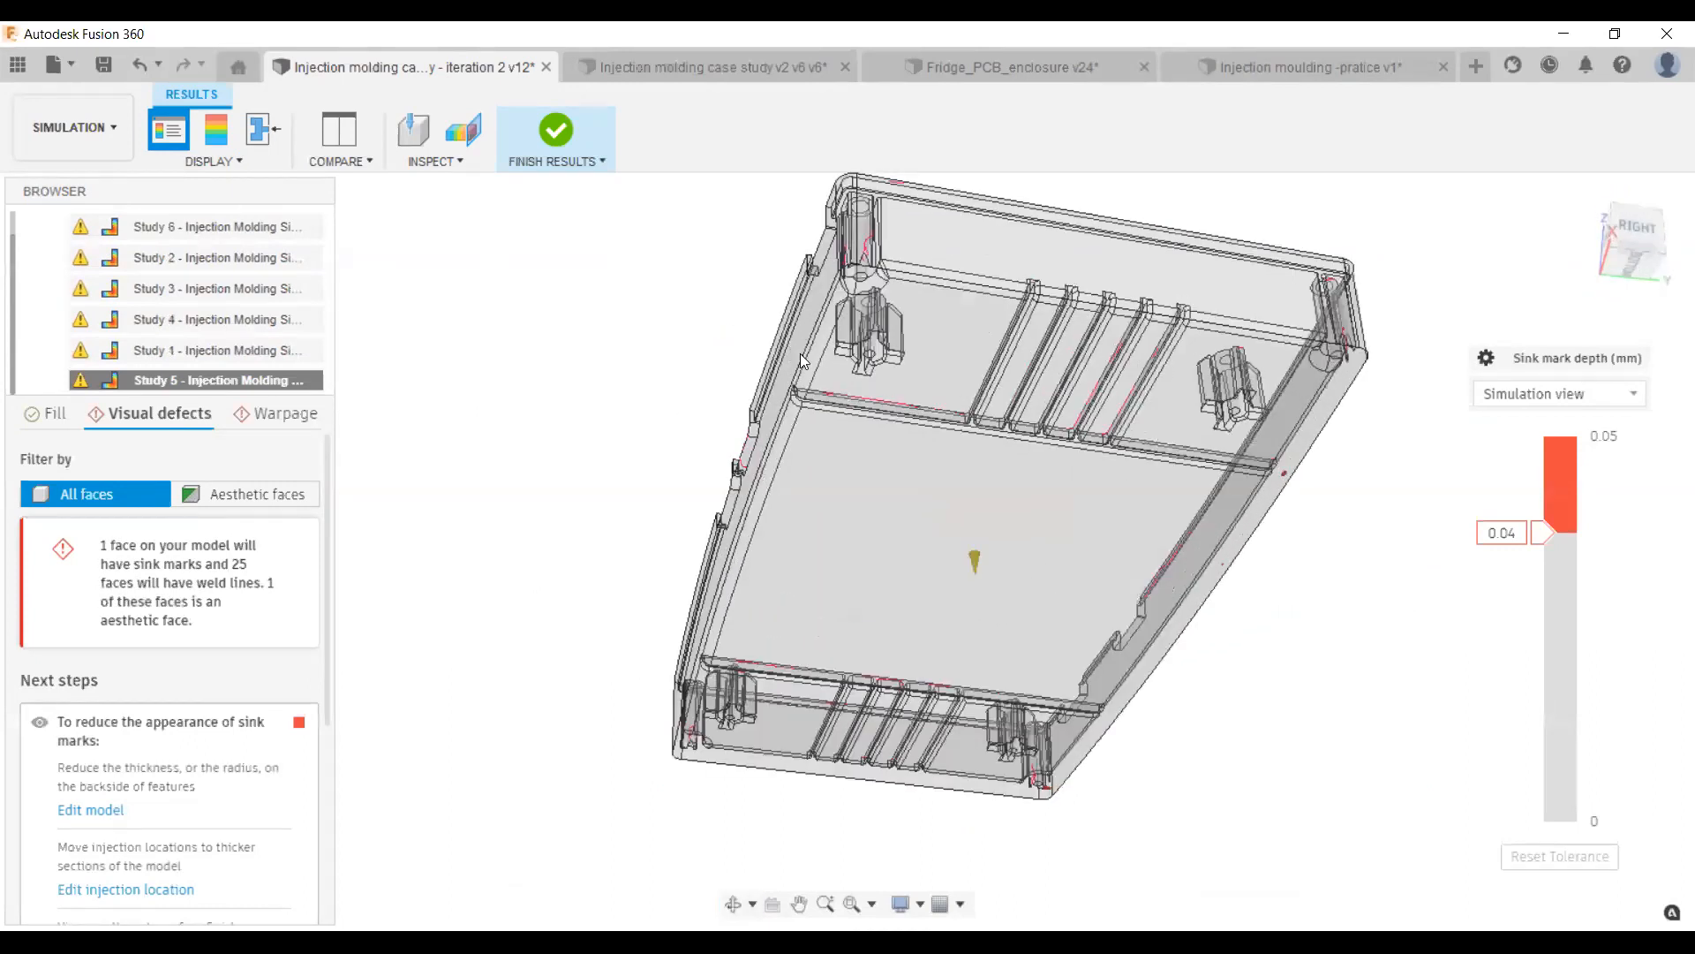
pyautogui.scroll(3, 826, 387)
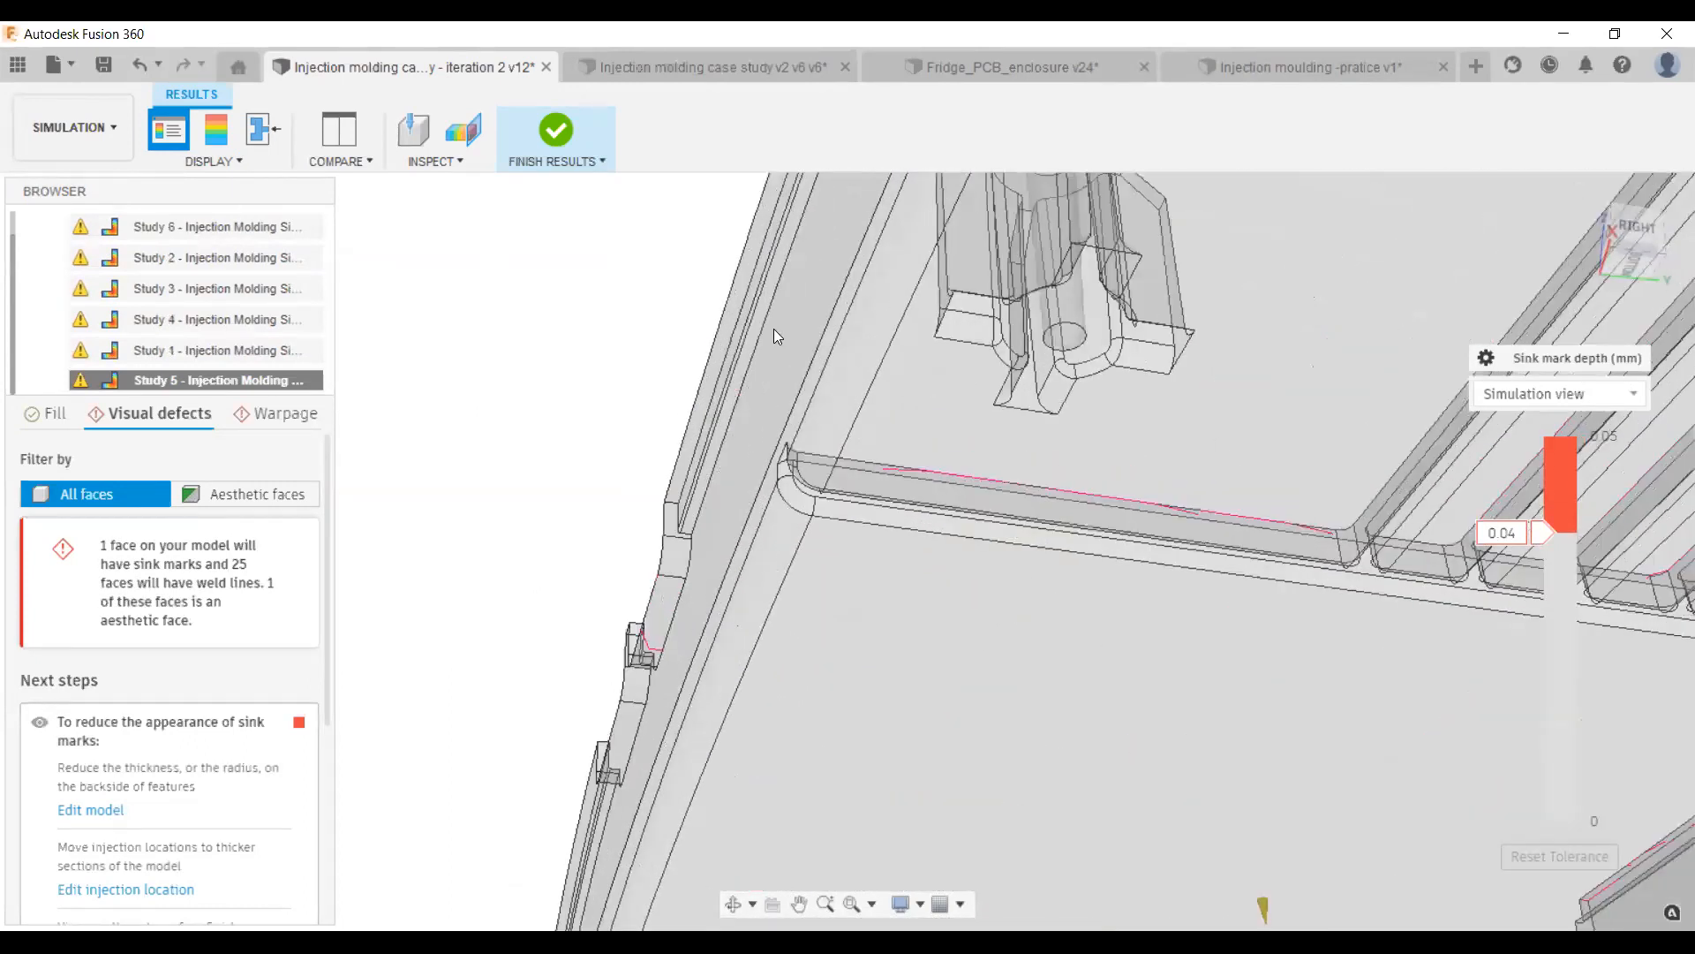
pyautogui.scroll(-8, 774, 329)
pyautogui.keyDown('shift'); pyautogui.moveTo(966, 357); pyautogui.dragTo(969, 370, button='middle'); pyautogui.keyUp('shift')
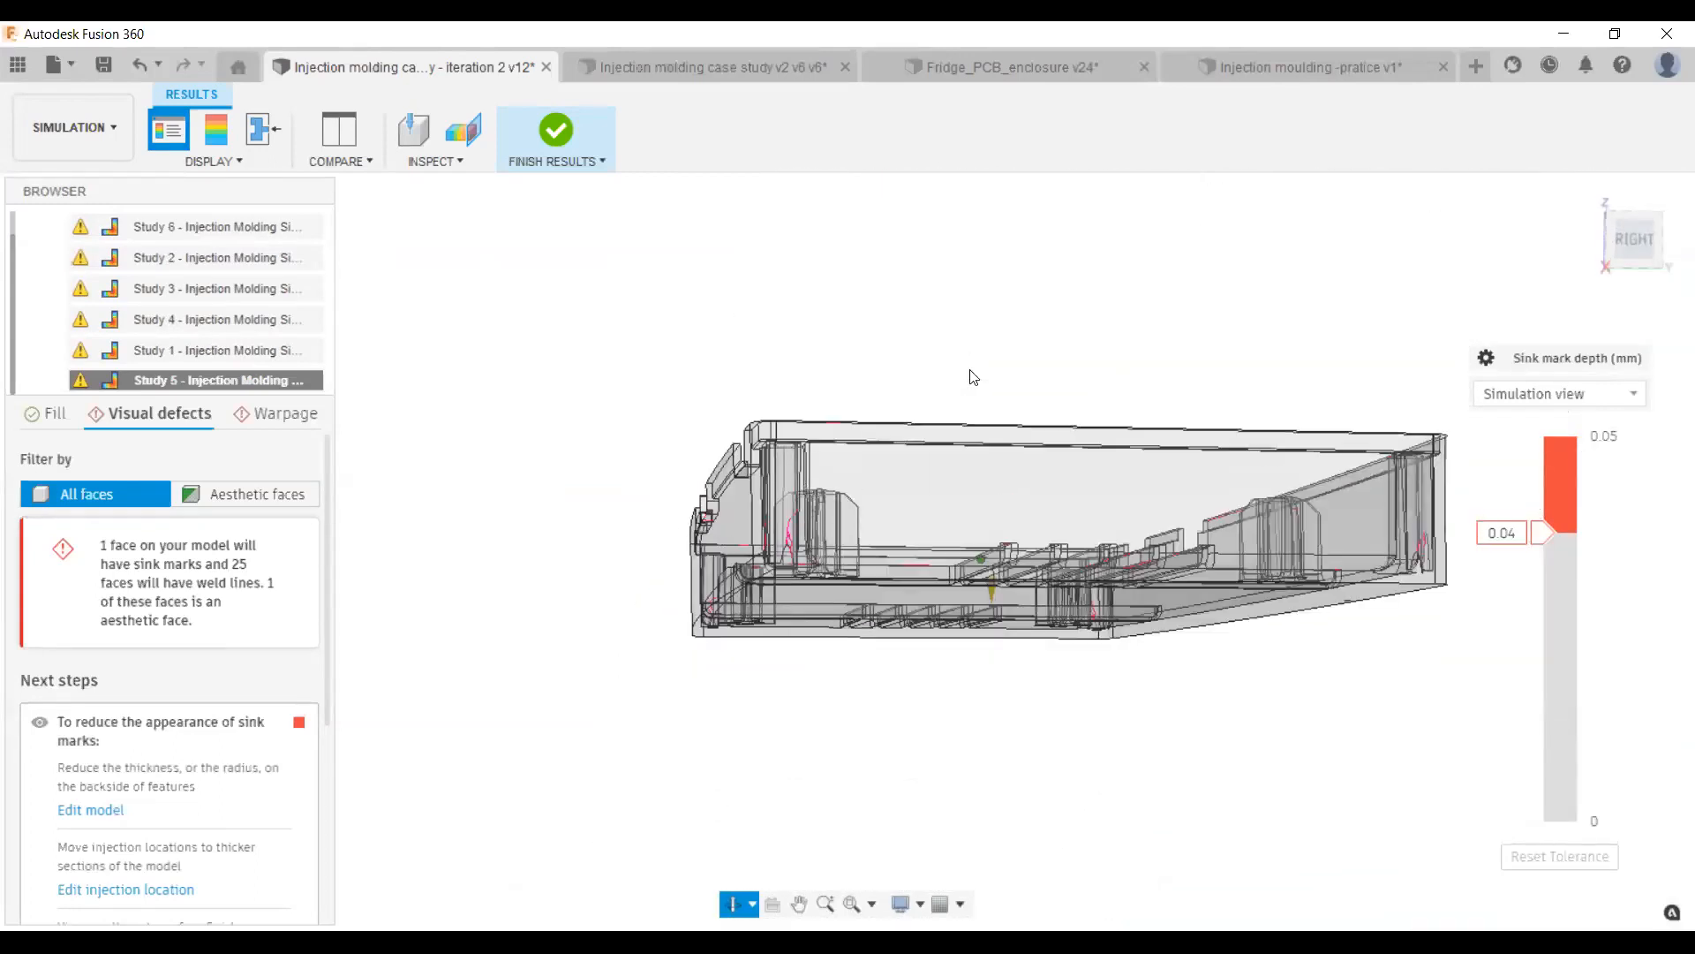
pyautogui.keyDown('shift'); pyautogui.moveTo(1053, 451); pyautogui.dragTo(1183, 618, button='middle'); pyautogui.keyUp('shift')
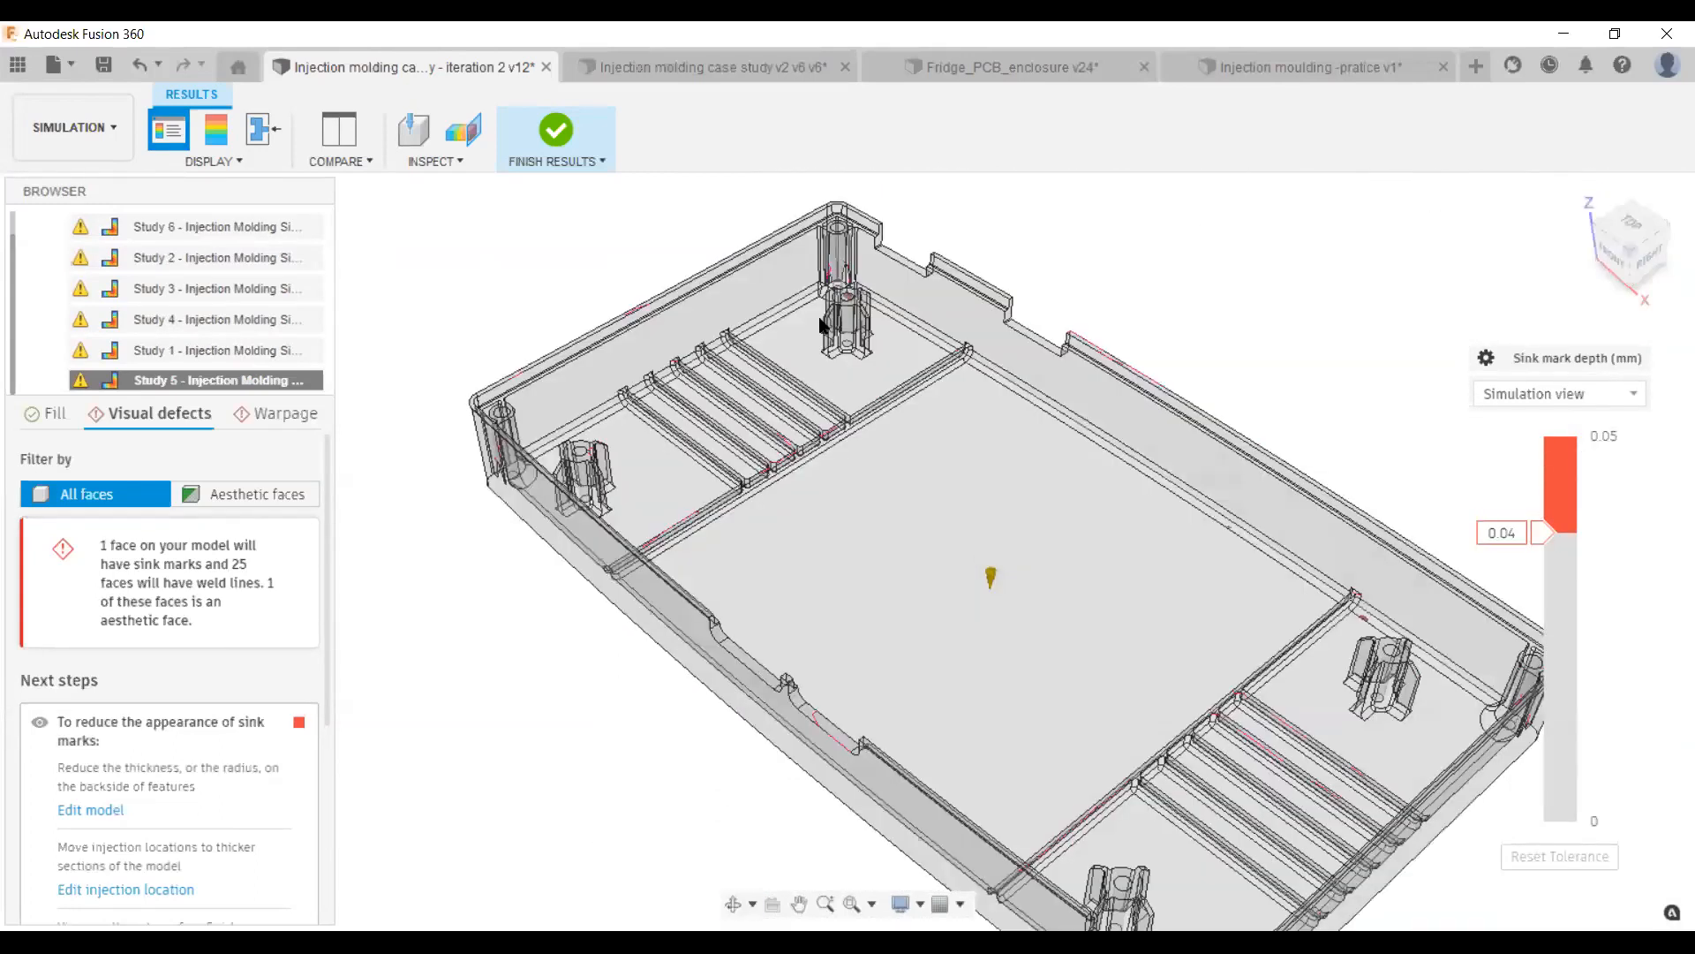
pyautogui.scroll(-3, 764, 283)
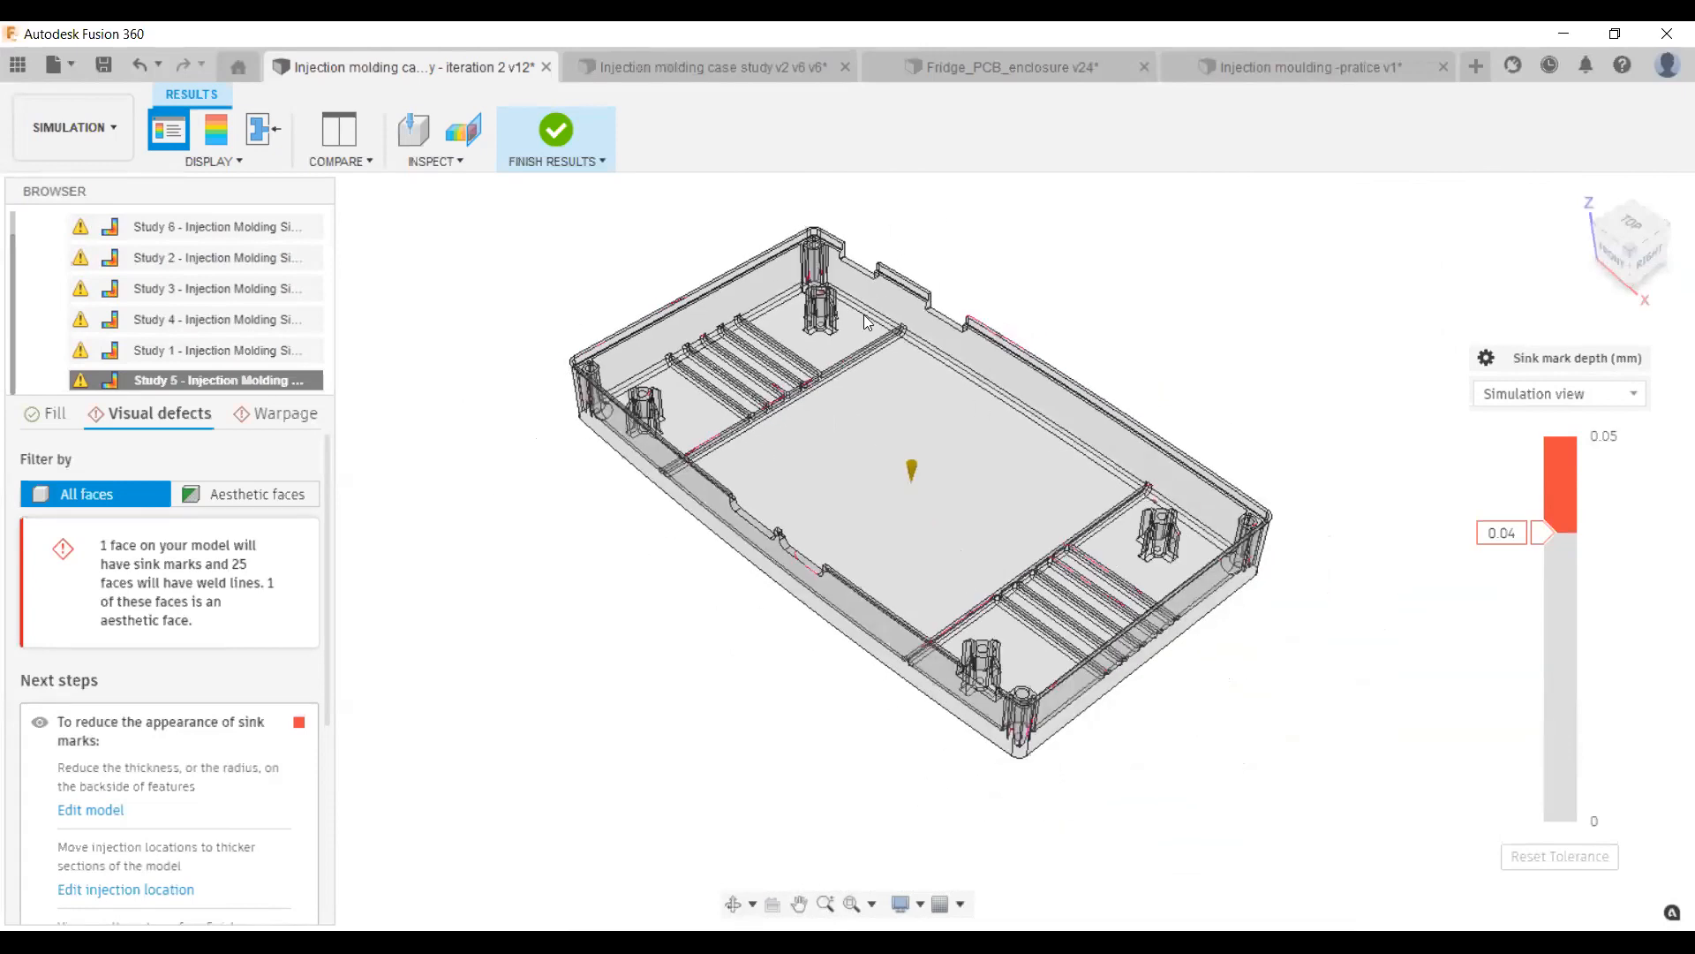
# Examine the sink mark beneath the rear corner boss and the weld lines on its gussets up close.
pyautogui.scroll(5, 799, 243)
pyautogui.keyDown('shift'); pyautogui.moveTo(1065, 449); pyautogui.dragTo(1244, 652, button='middle'); pyautogui.keyUp('shift')
pyautogui.scroll(5, 1243, 652)
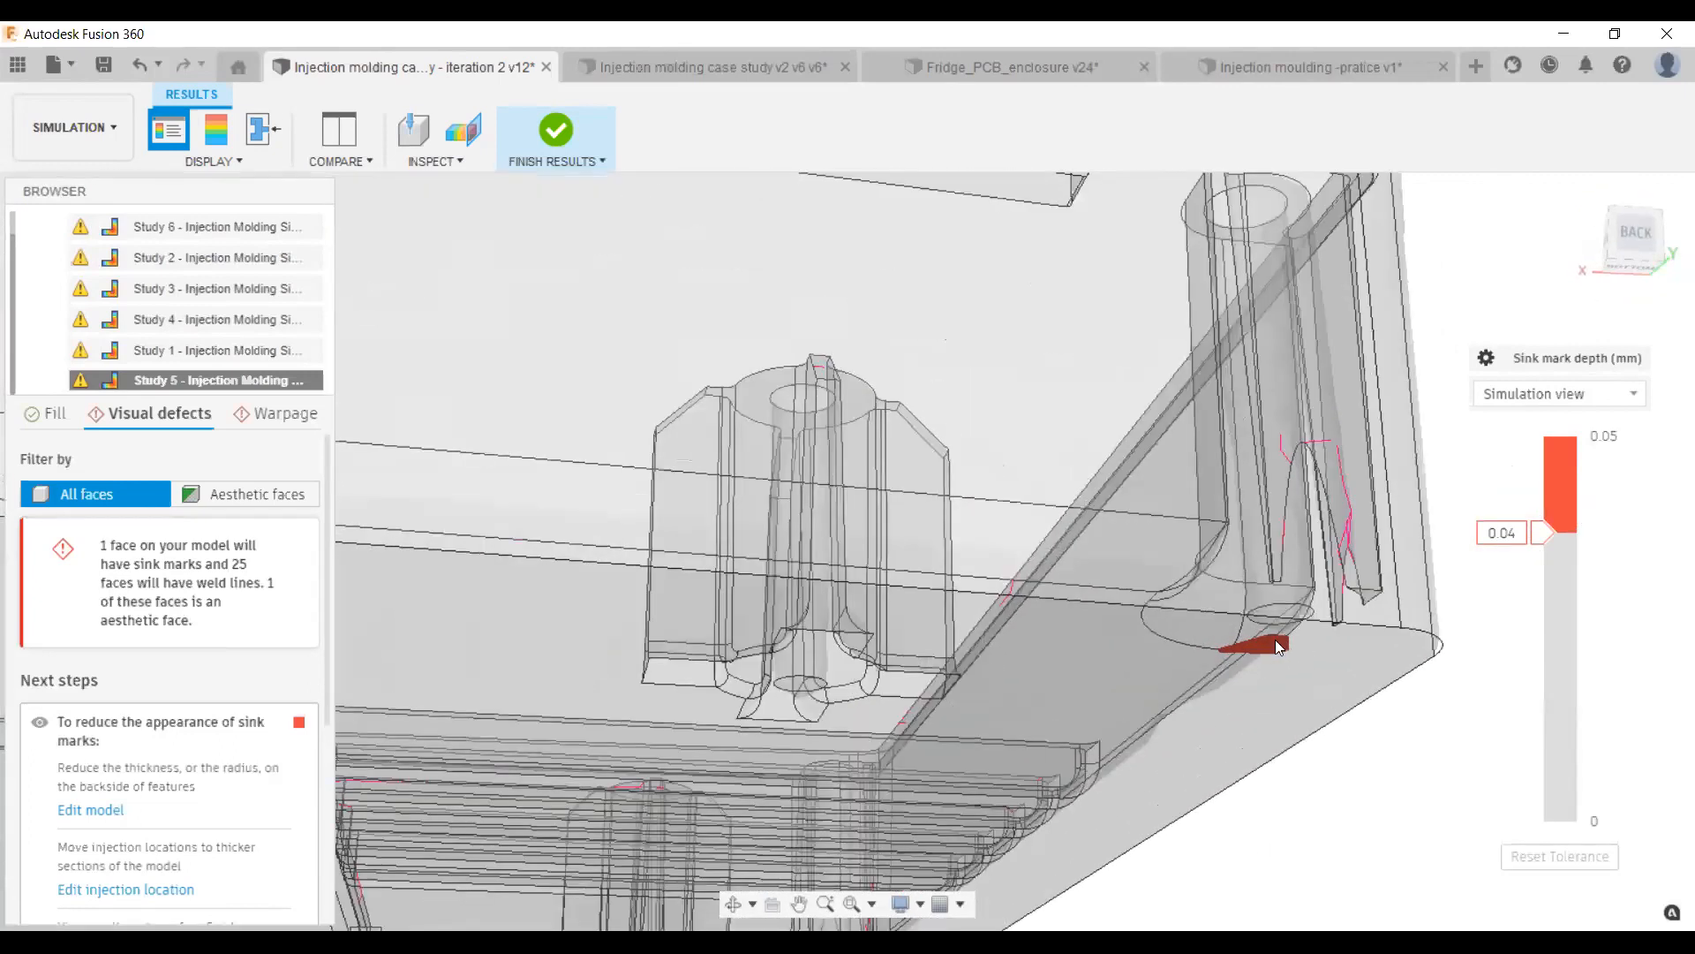
pyautogui.scroll(-8, 1174, 497)
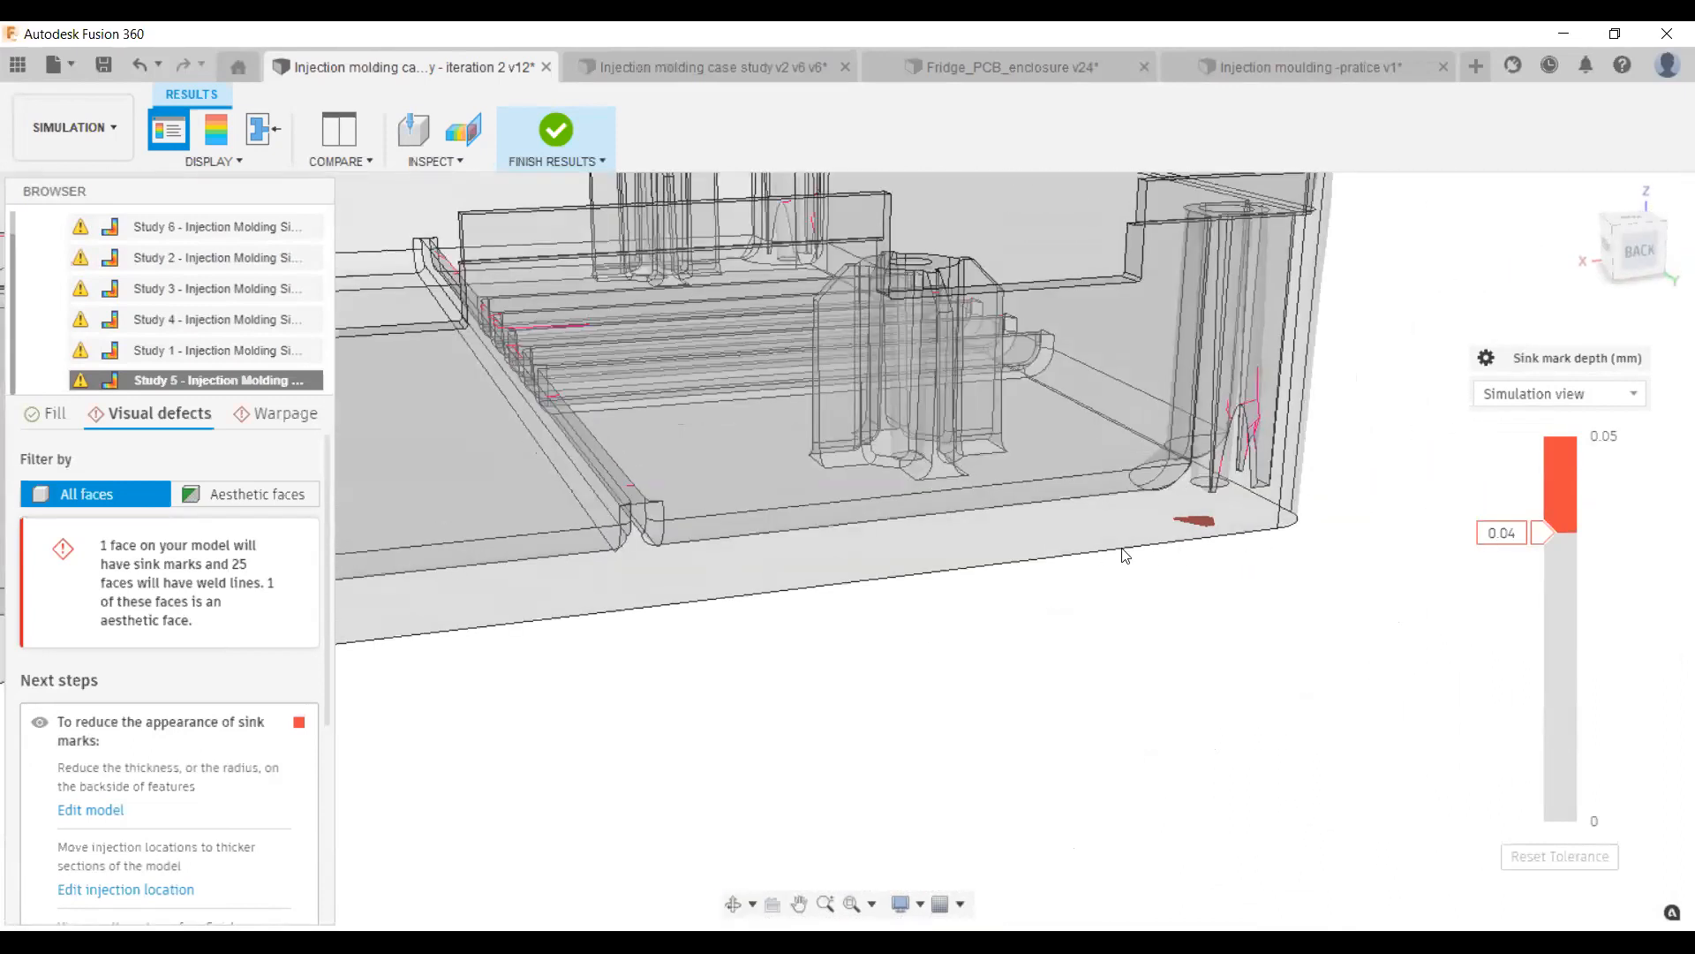
pyautogui.scroll(-2, 1189, 628)
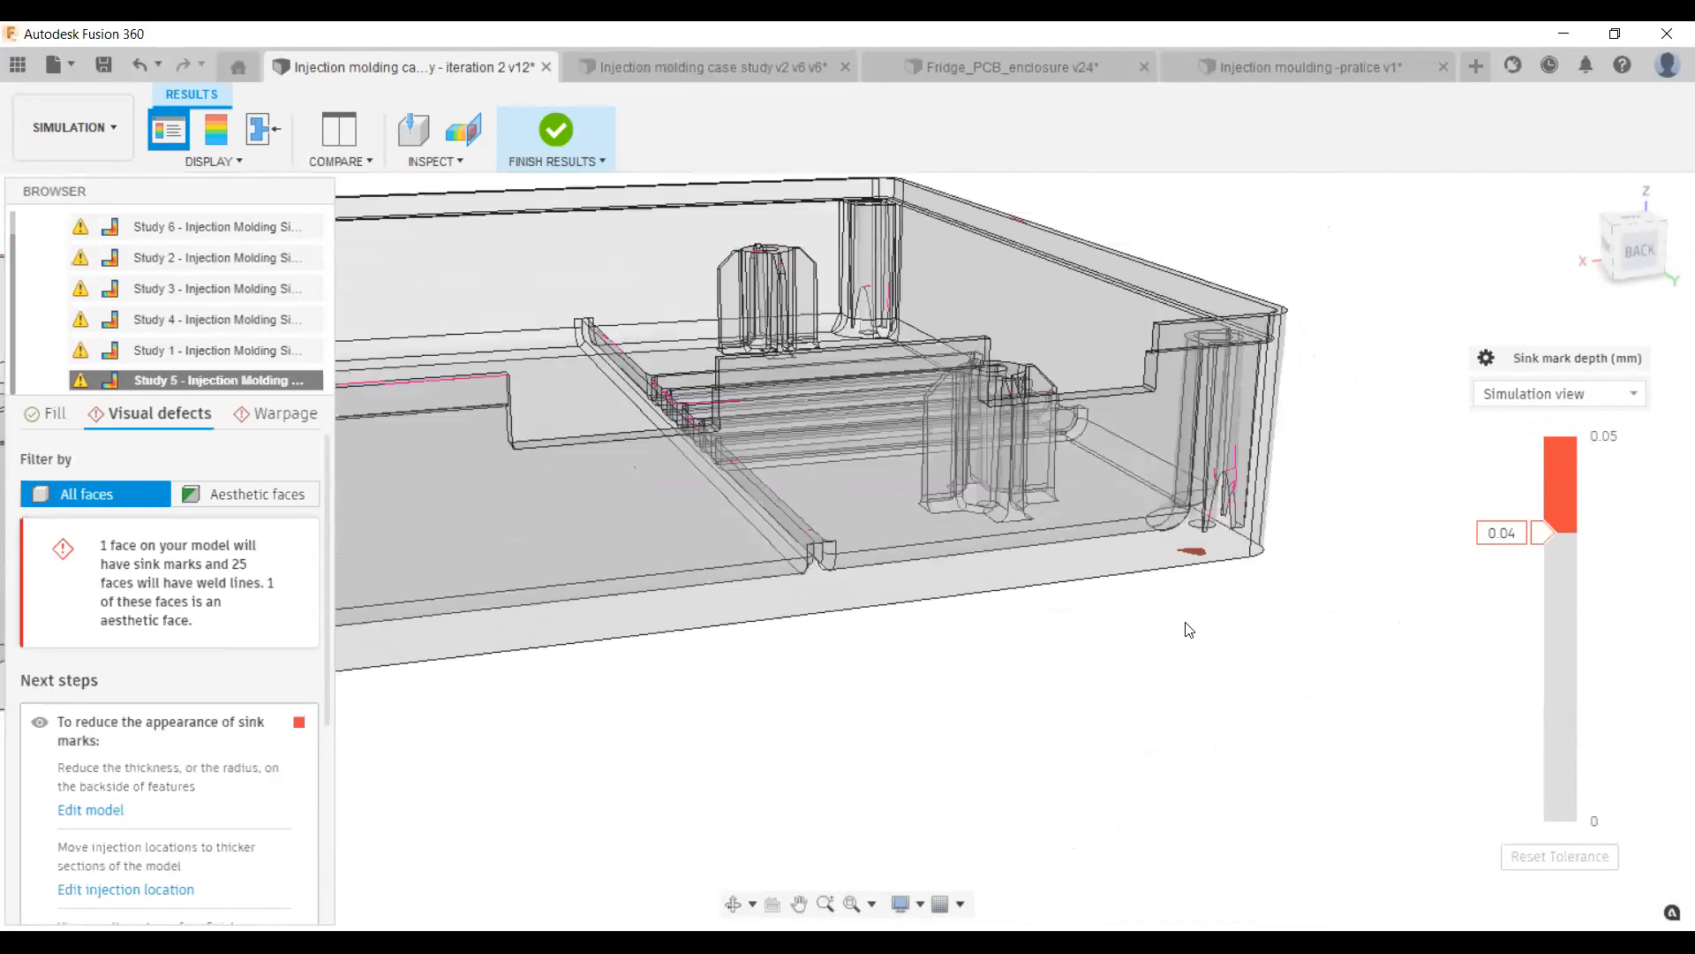
pyautogui.scroll(-2, 1188, 628)
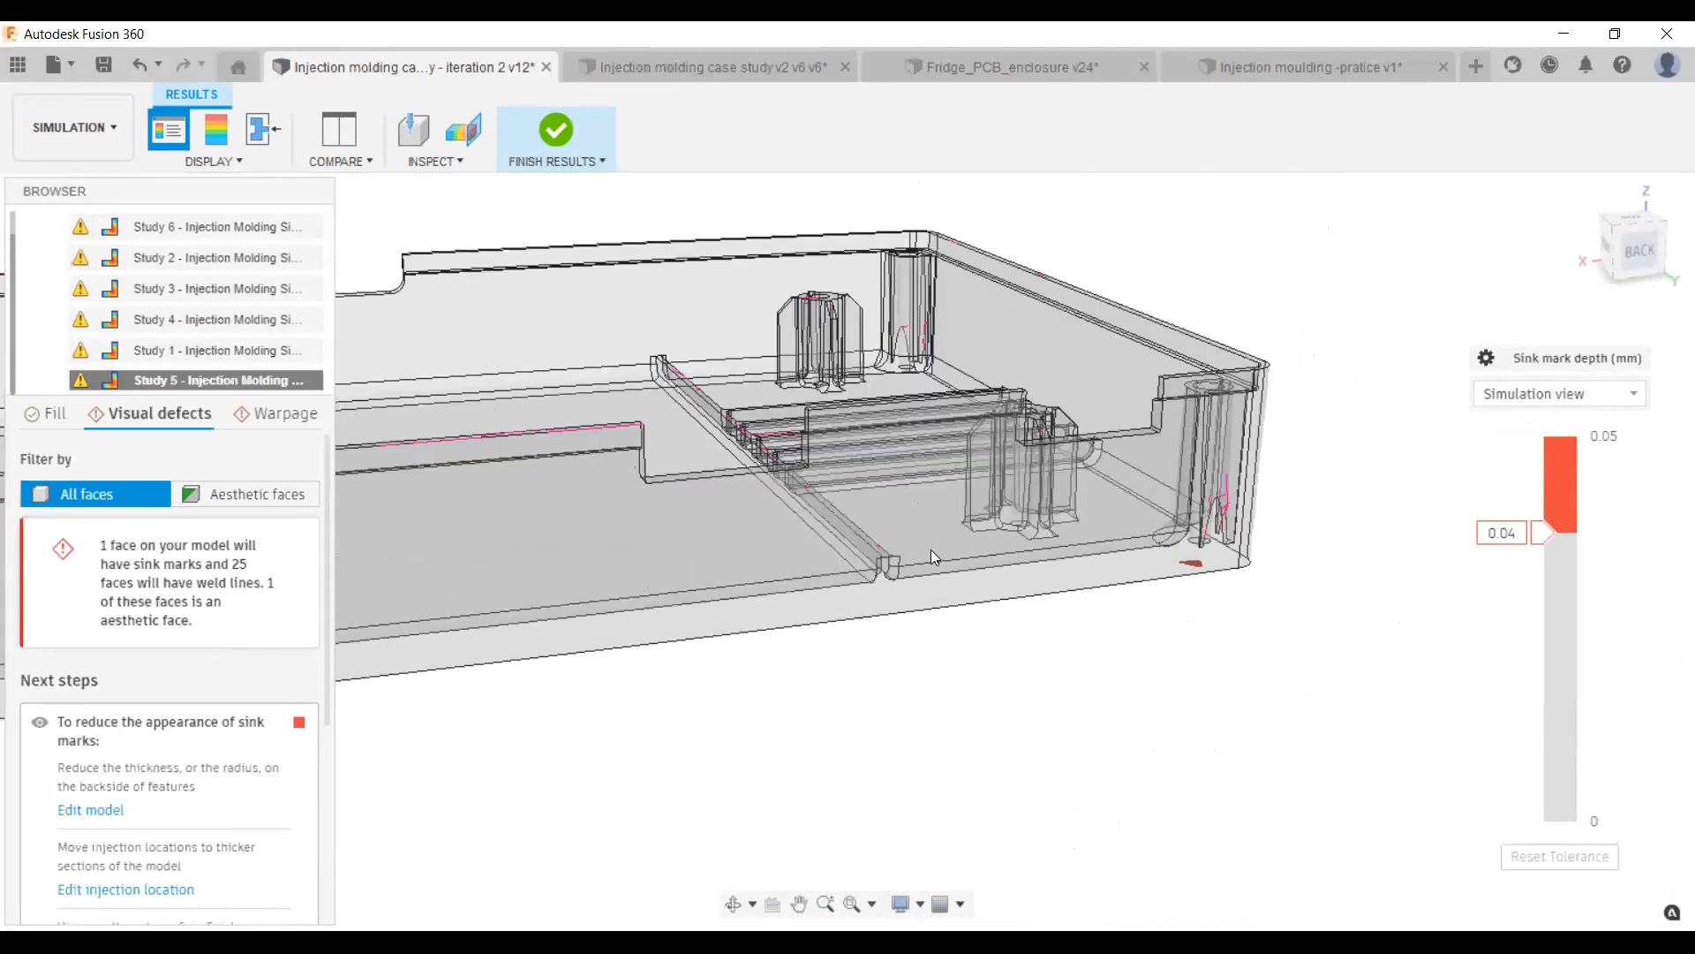
pyautogui.scroll(-3, 931, 549)
# Examine the weld lines where the parallel floor ribs meet the cross rib, and display Study 5's warpage results.
pyautogui.keyDown('shift'); pyautogui.moveTo(713, 464); pyautogui.dragTo(849, 438, button='middle'); pyautogui.keyUp('shift')
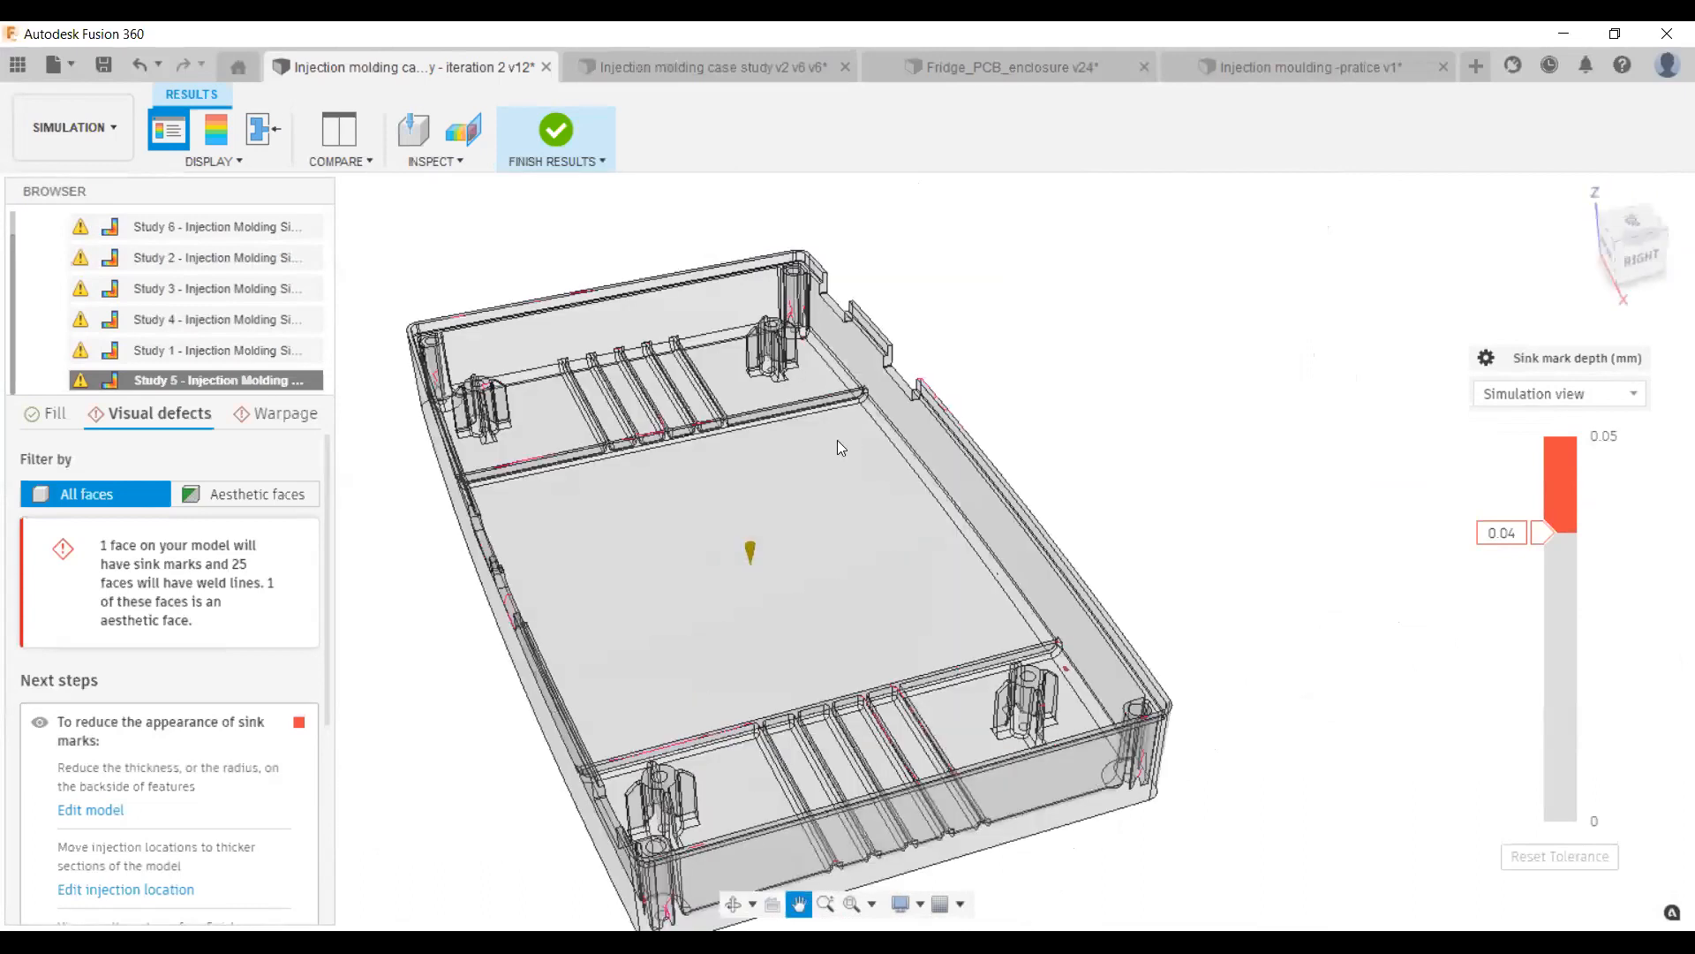
pyautogui.scroll(5, 837, 440)
pyautogui.scroll(2, 817, 453)
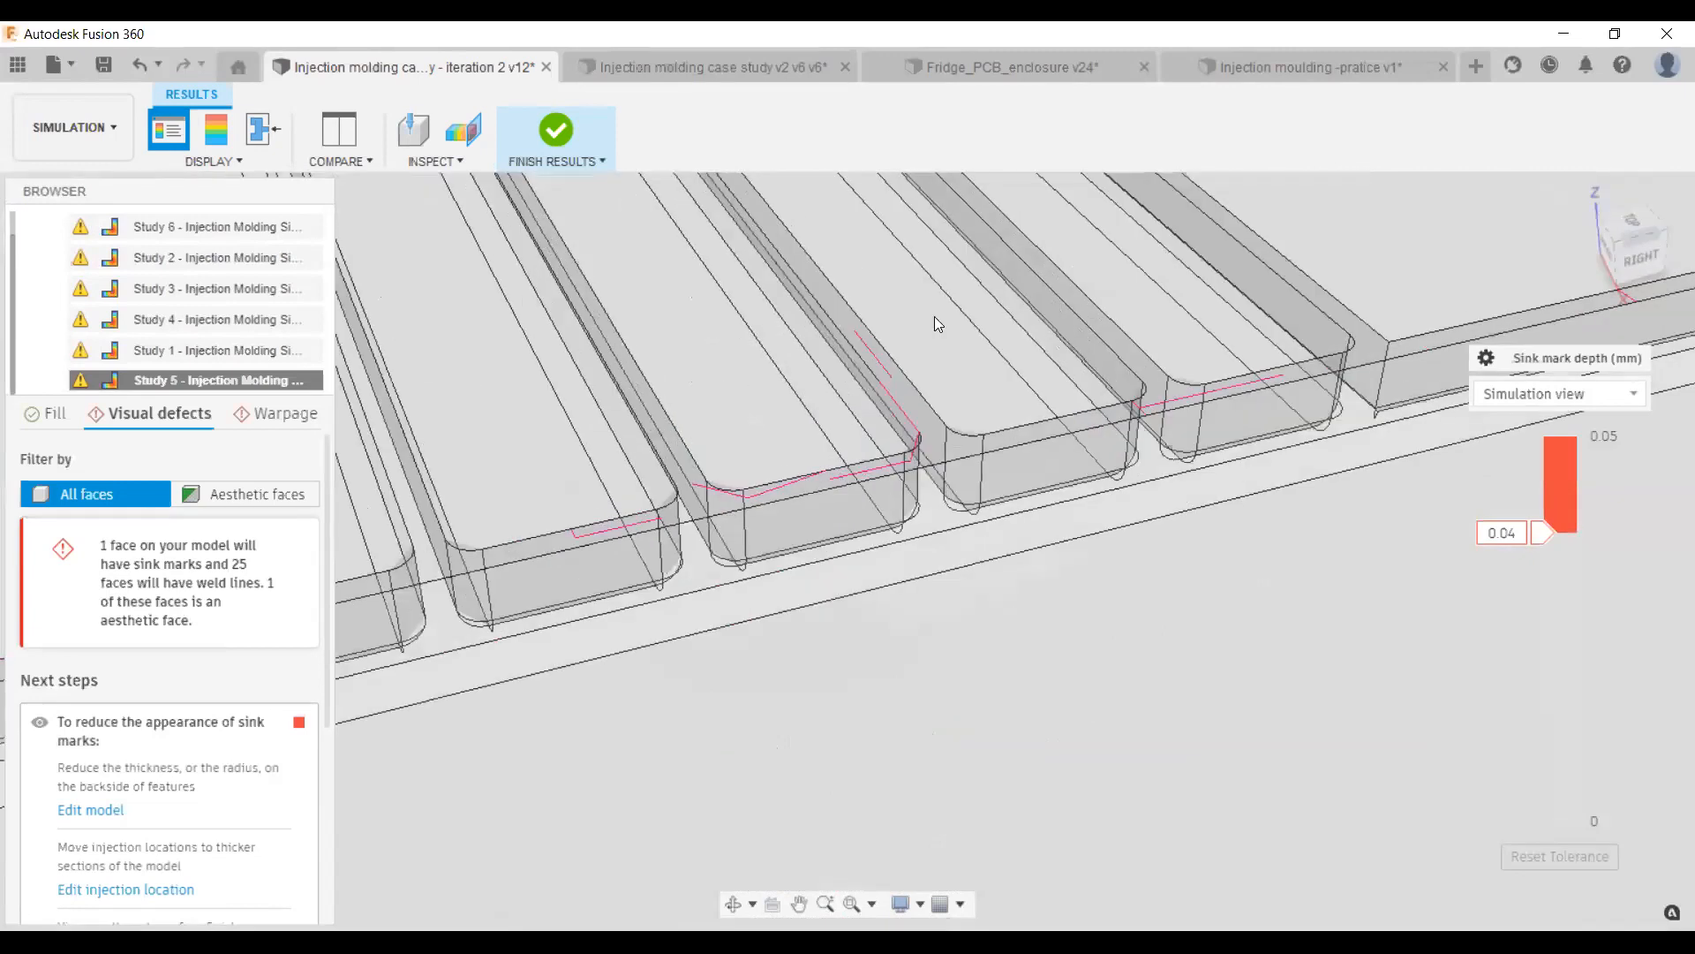
pyautogui.scroll(-5, 706, 403)
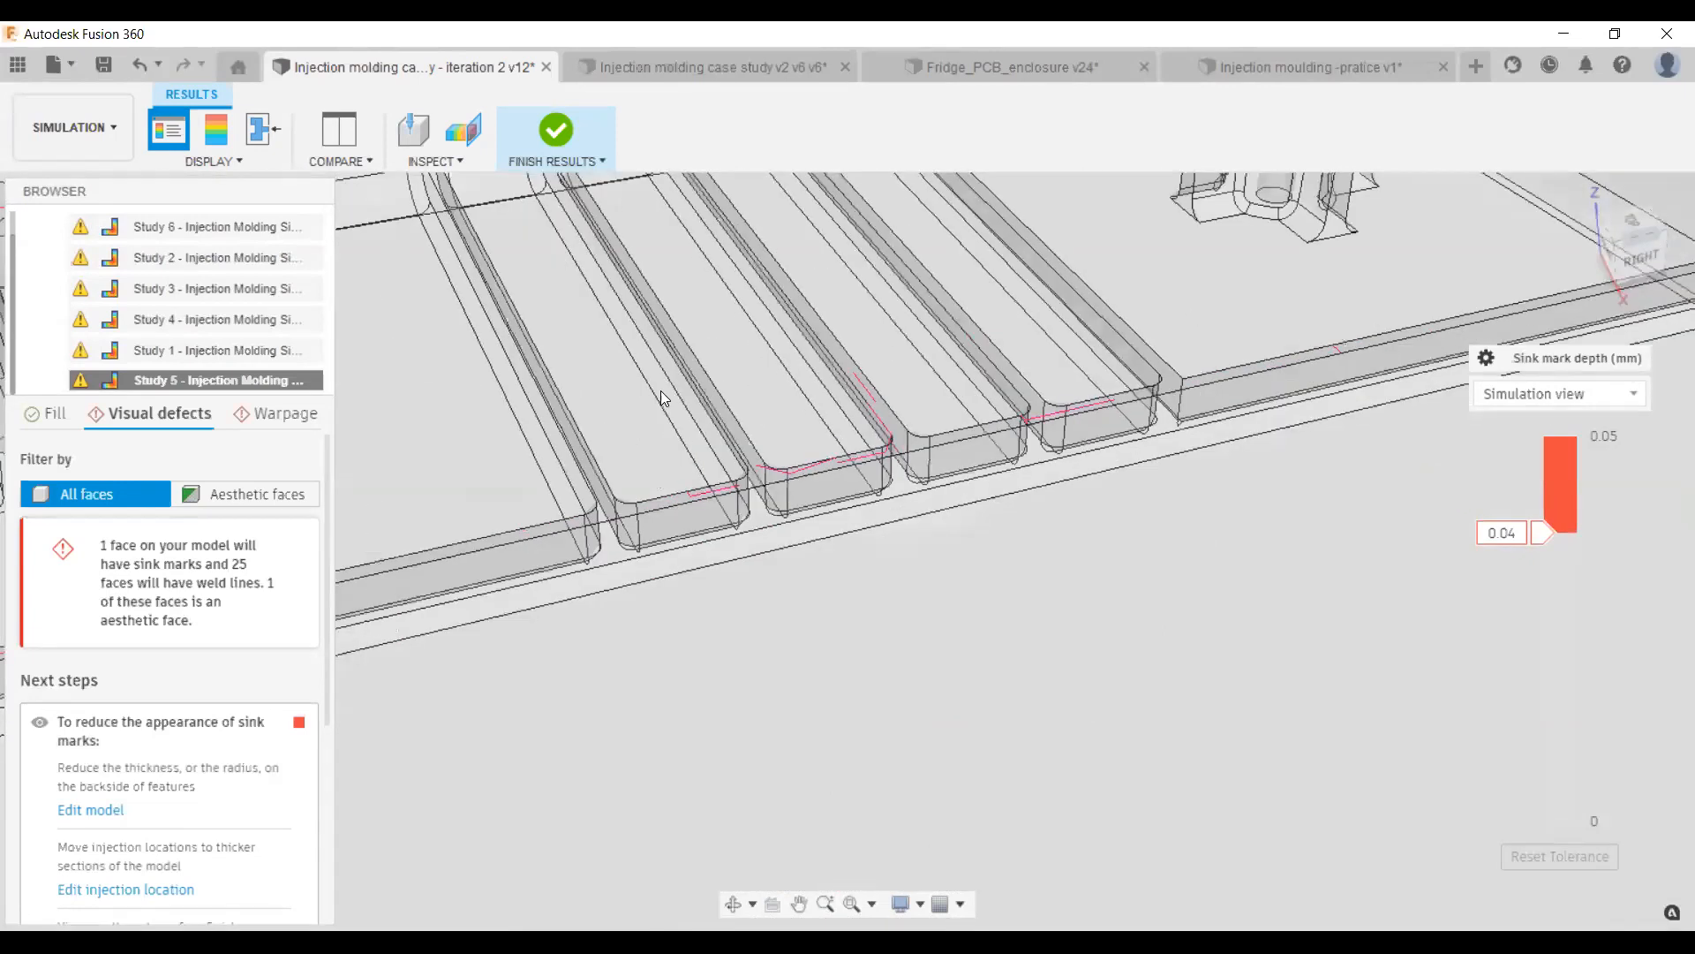
pyautogui.scroll(-5, 652, 371)
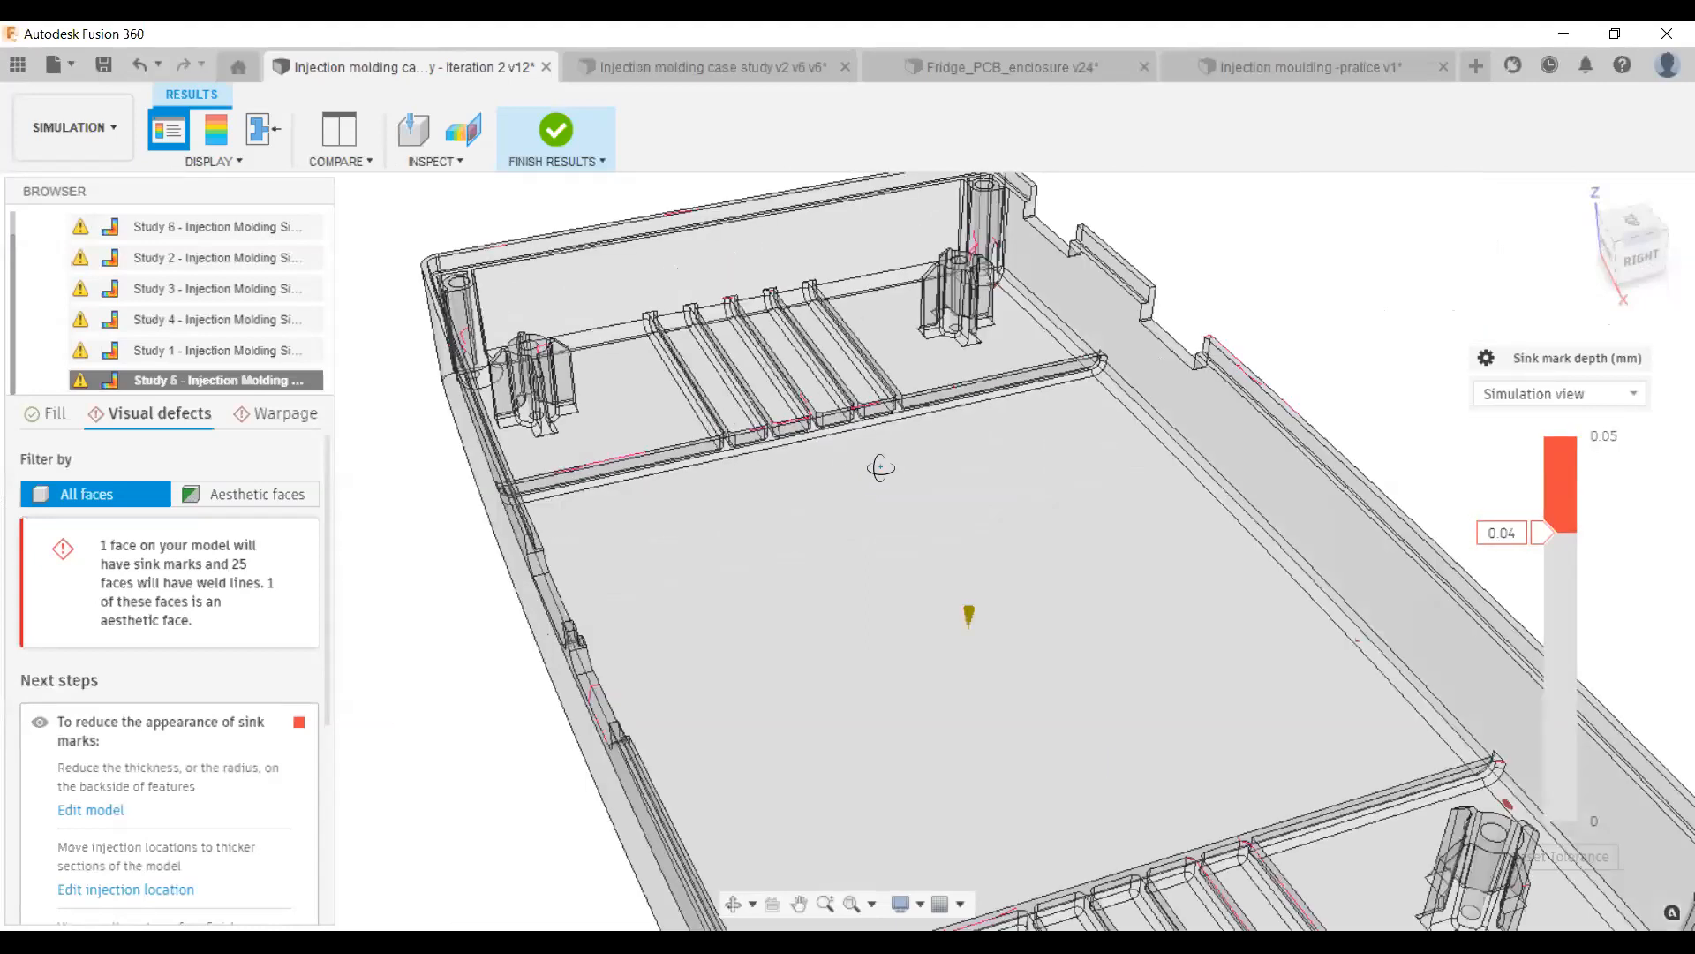
pyautogui.scroll(-2, 880, 467)
pyautogui.keyDown('shift'); pyautogui.moveTo(880, 467); pyautogui.dragTo(880, 478, button='middle'); pyautogui.keyUp('shift')
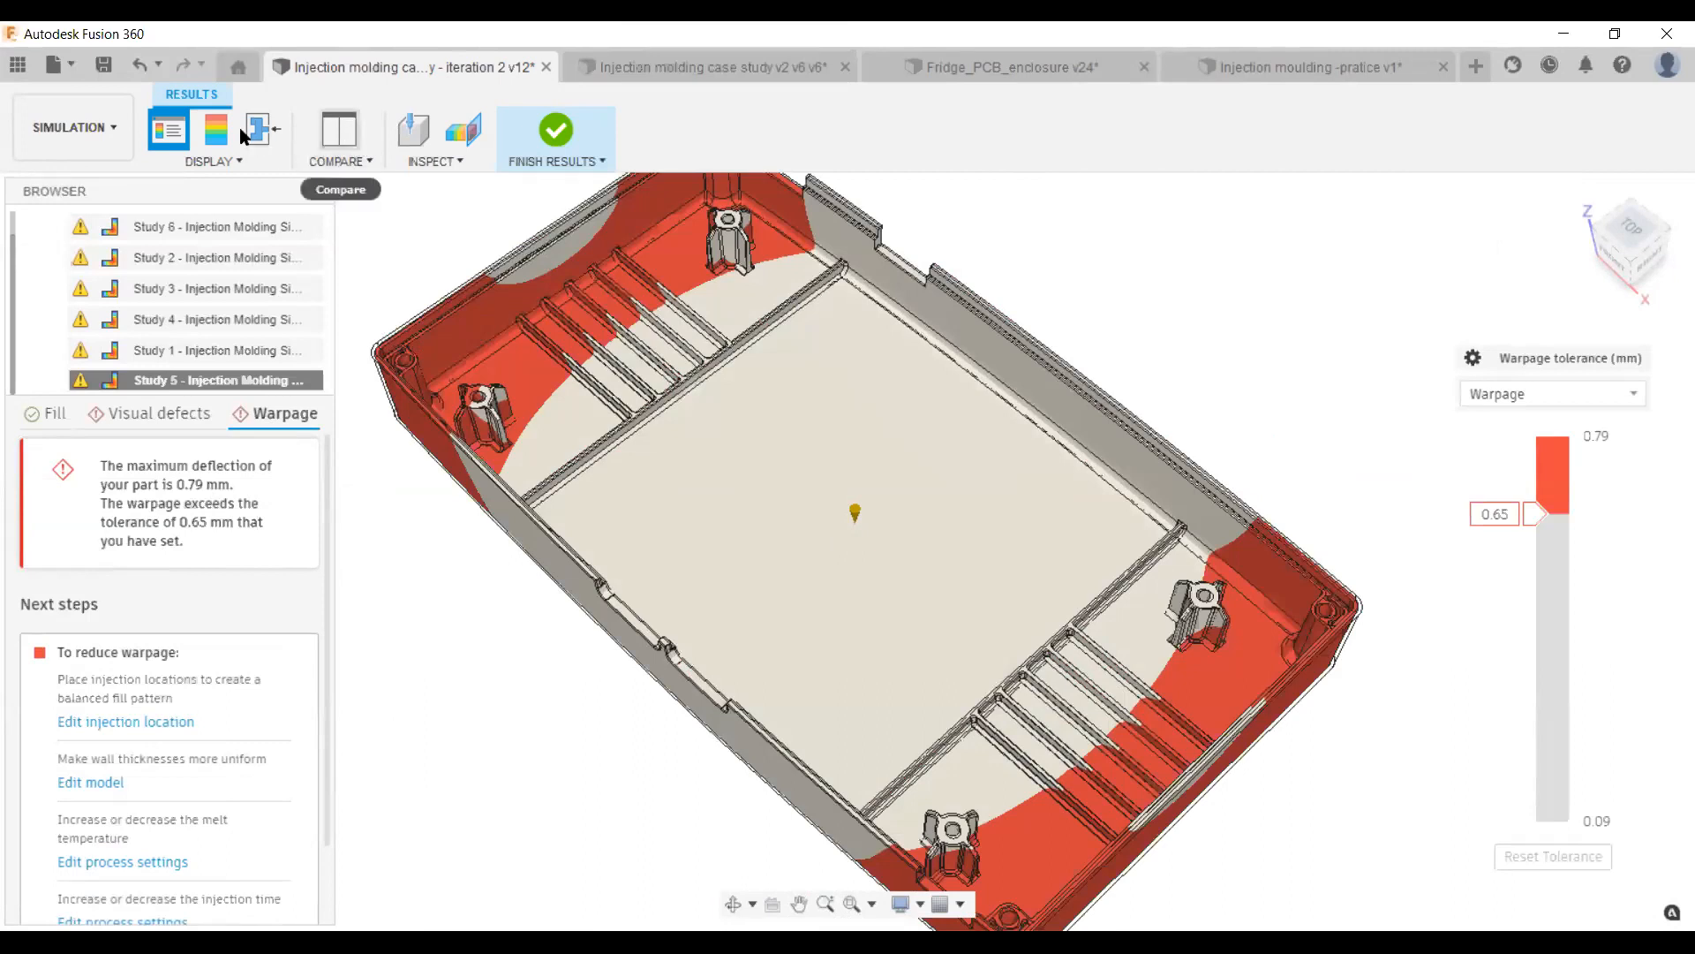
# Compare the warpage tolerance results of Study 1 and Study 5 side by side.
pyautogui.click(344, 140)
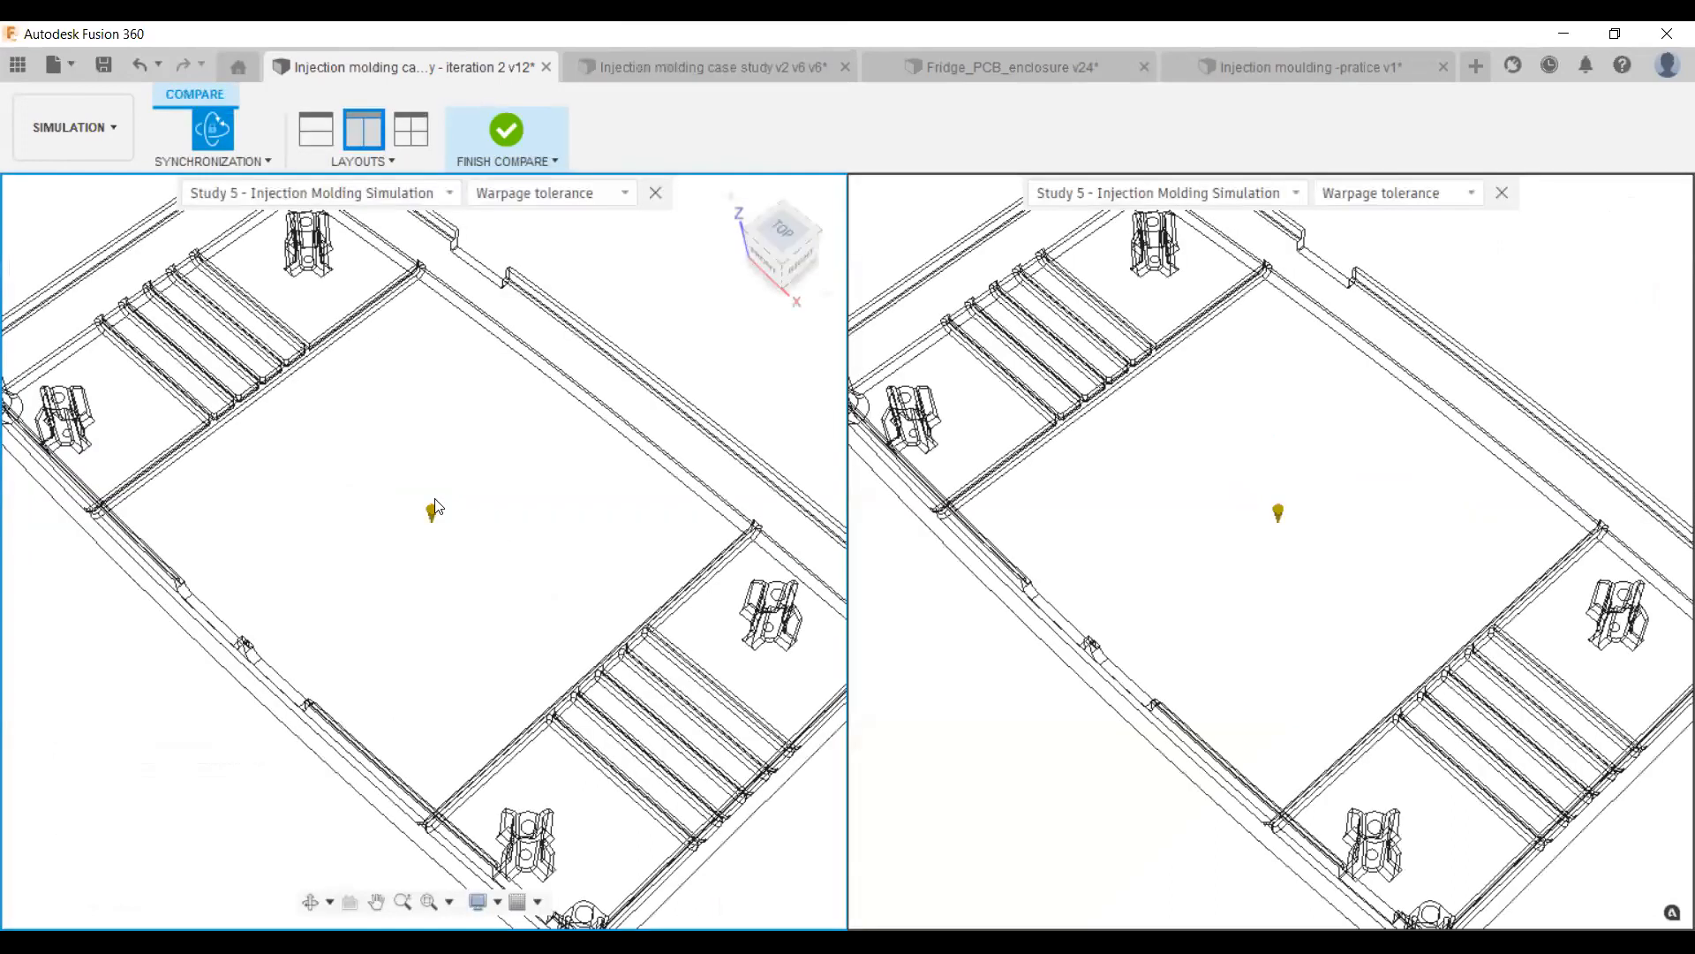
pyautogui.click(440, 196)
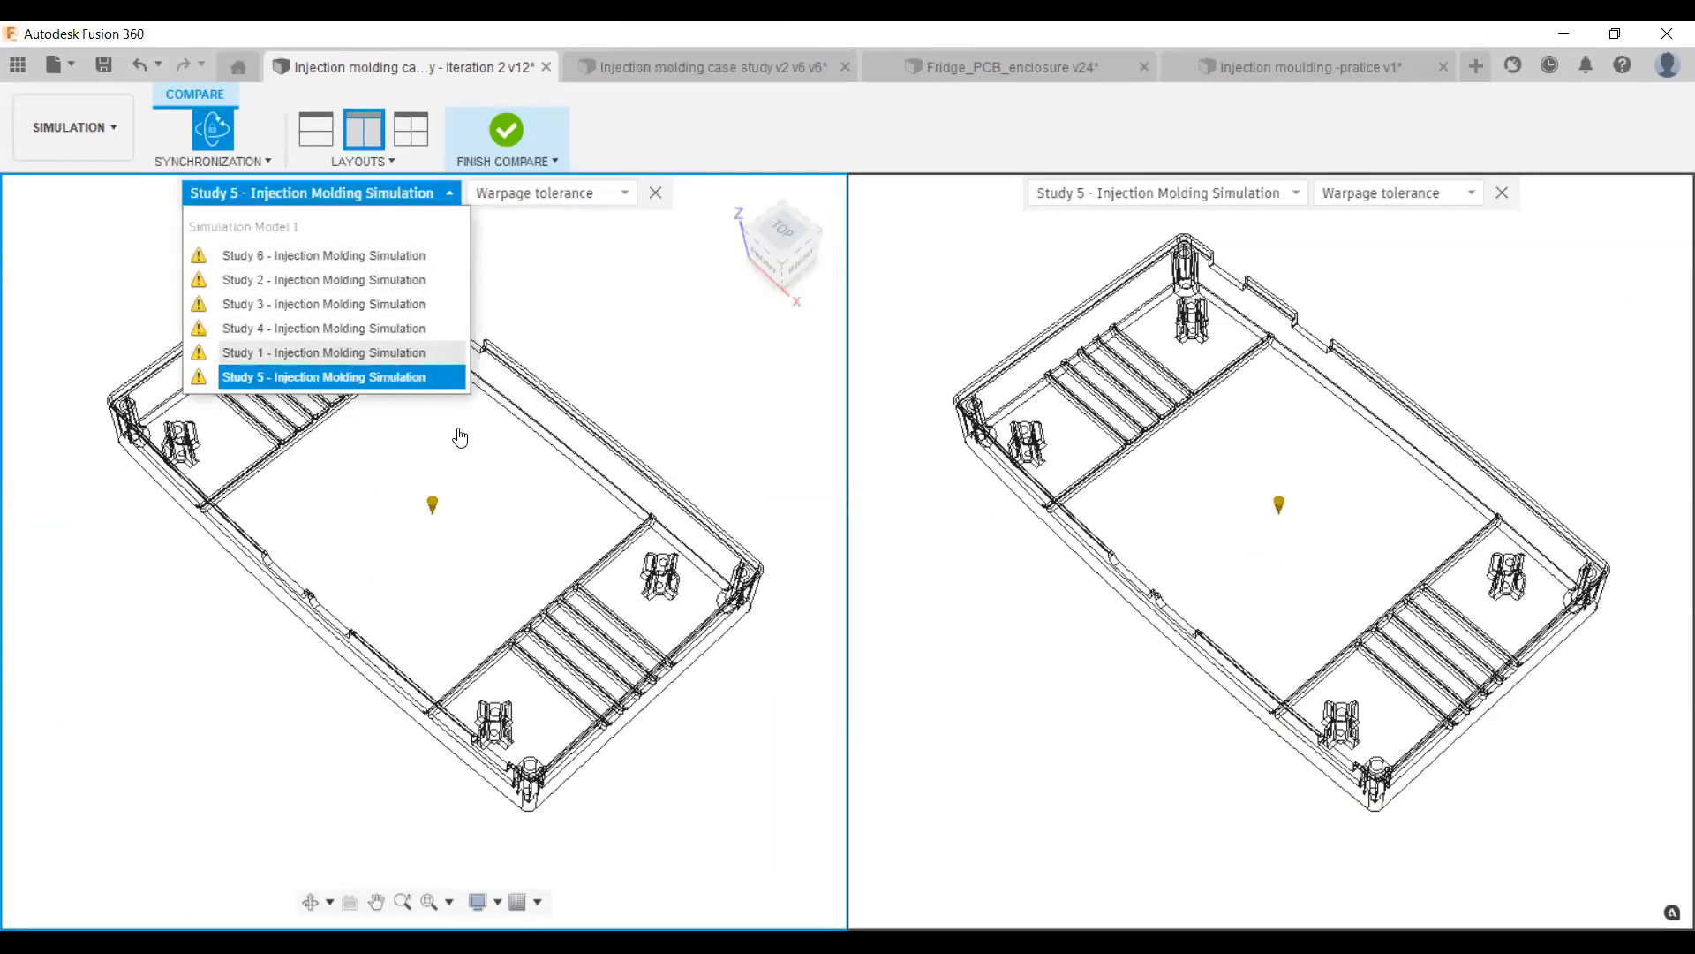
pyautogui.click(397, 354)
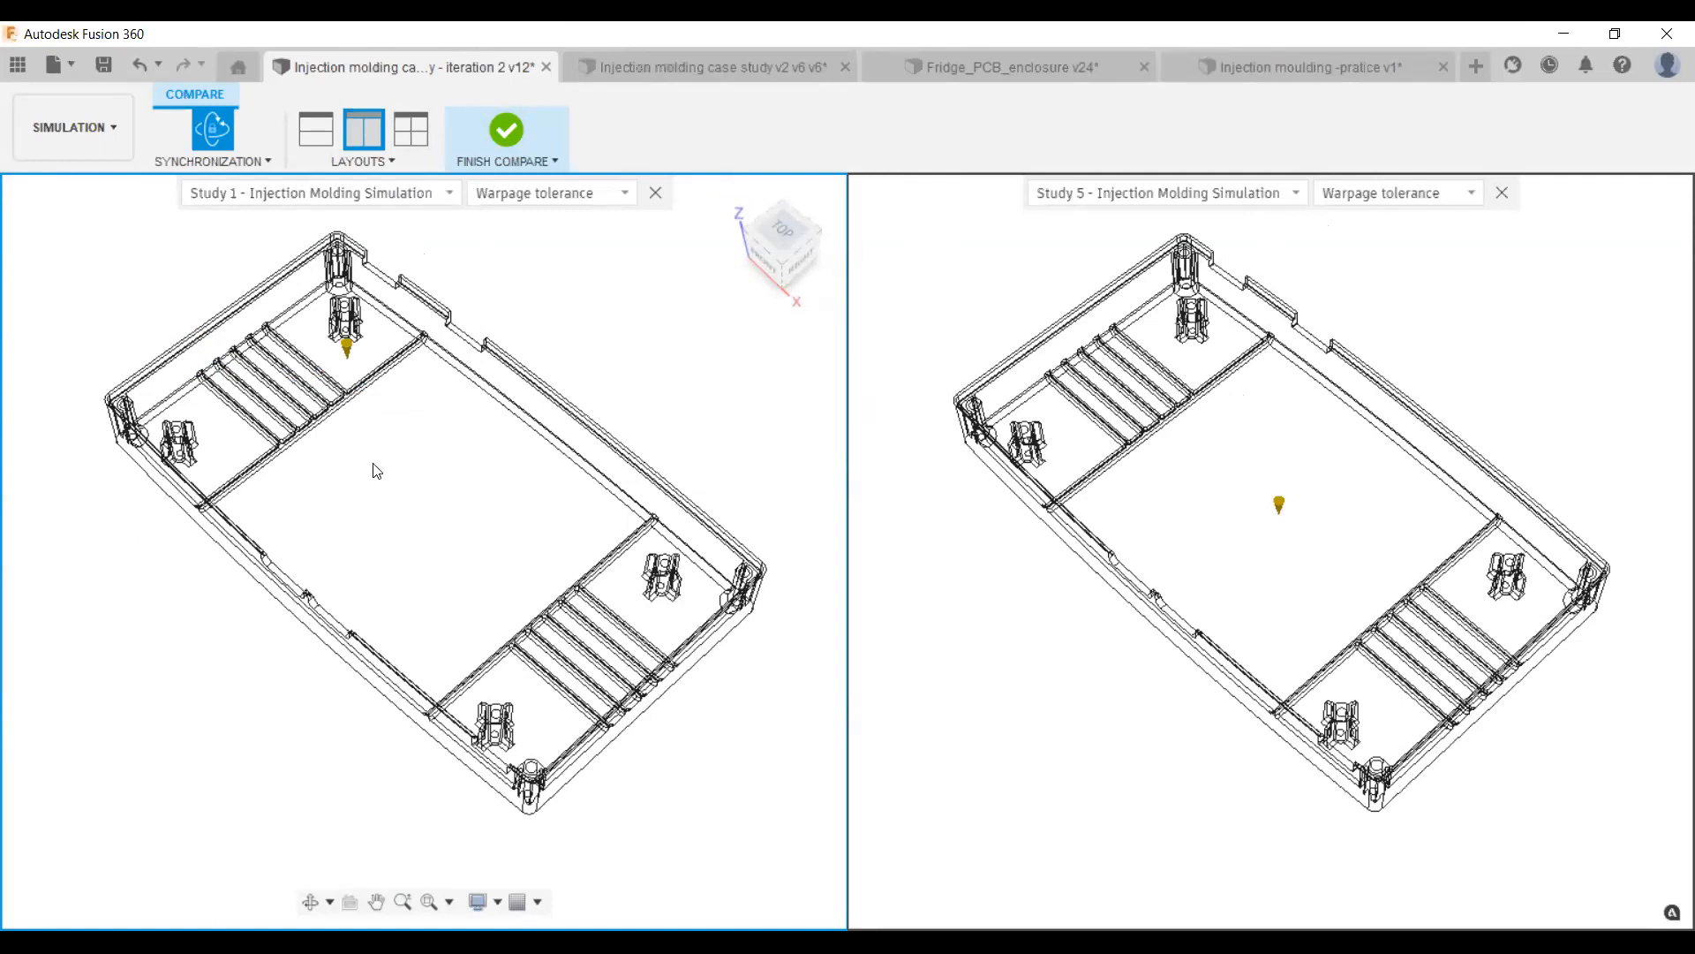
pyautogui.scroll(3, 327, 430)
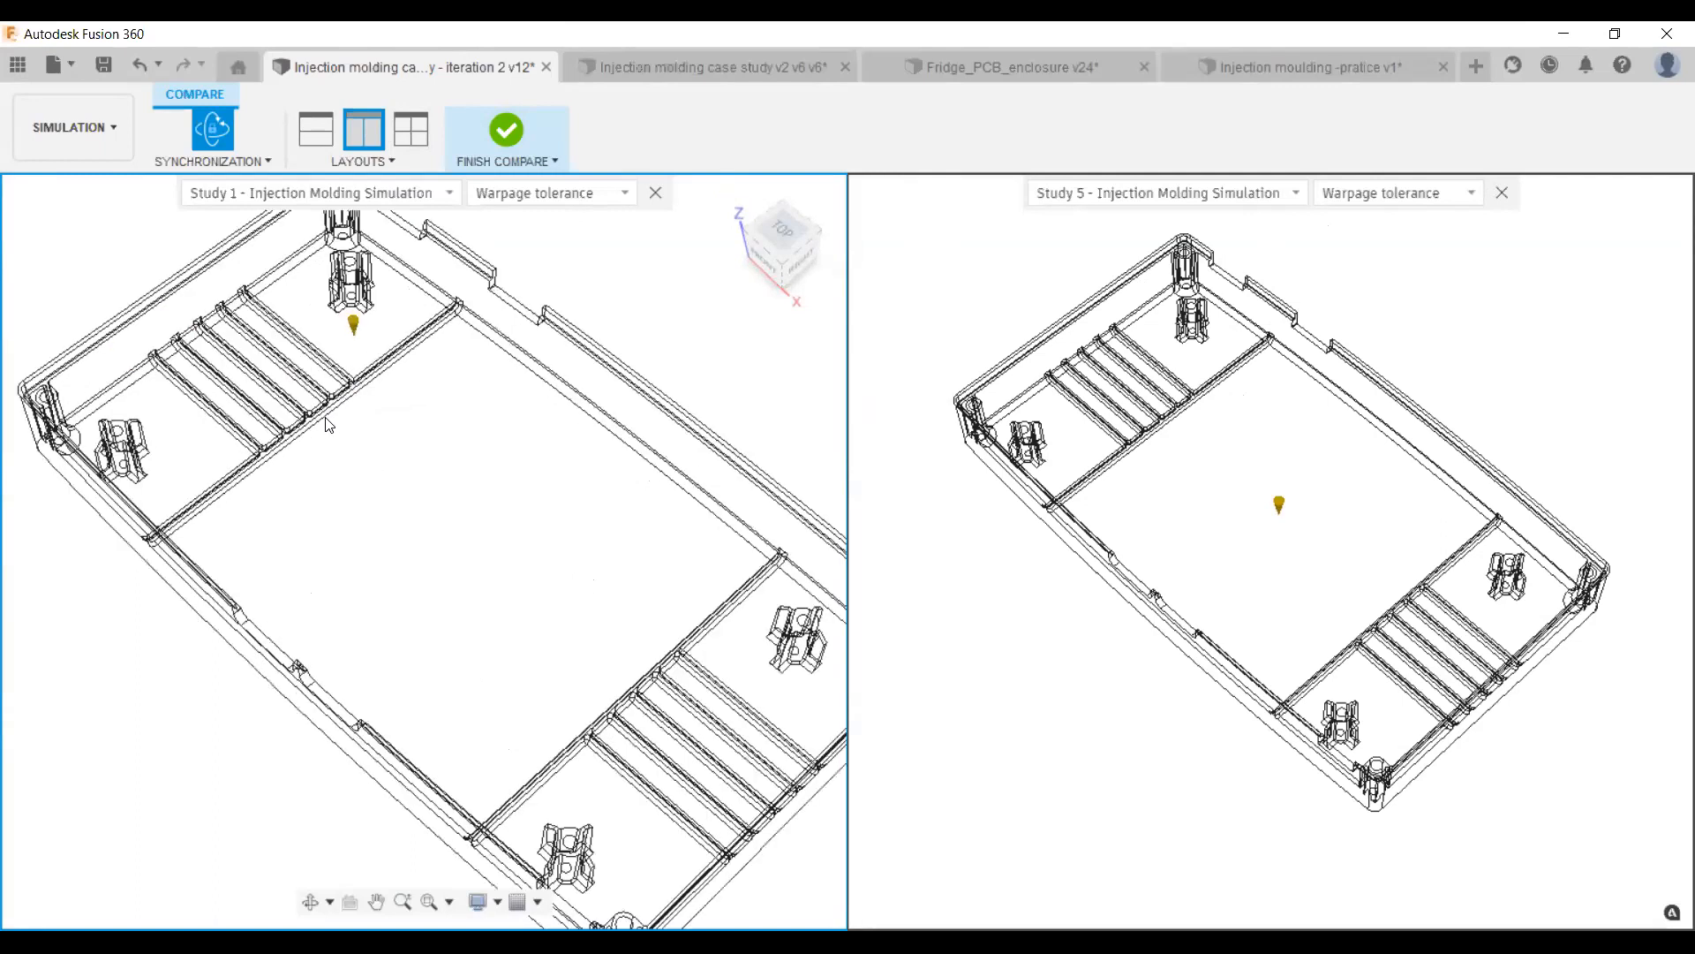
# Examine Study 1's warpage tolerance around the injection location, rear corner boss and floor ribs, and across the whole enclosure.
pyautogui.scroll(5, 254, 371)
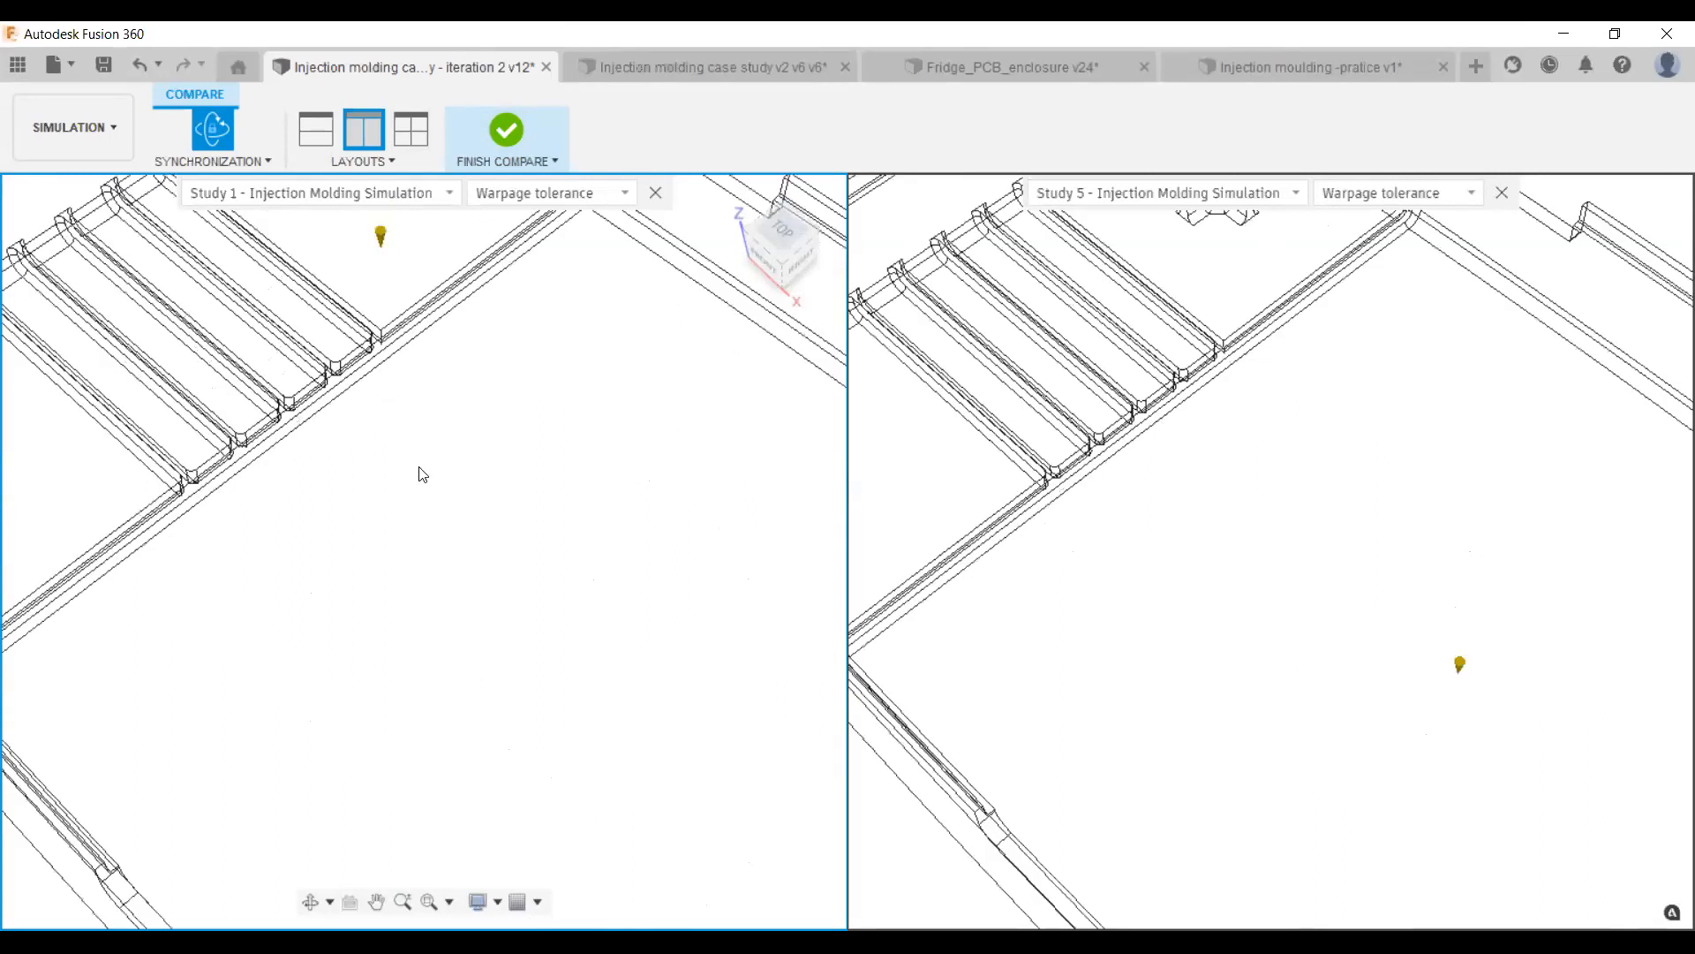
pyautogui.scroll(-8, 420, 474)
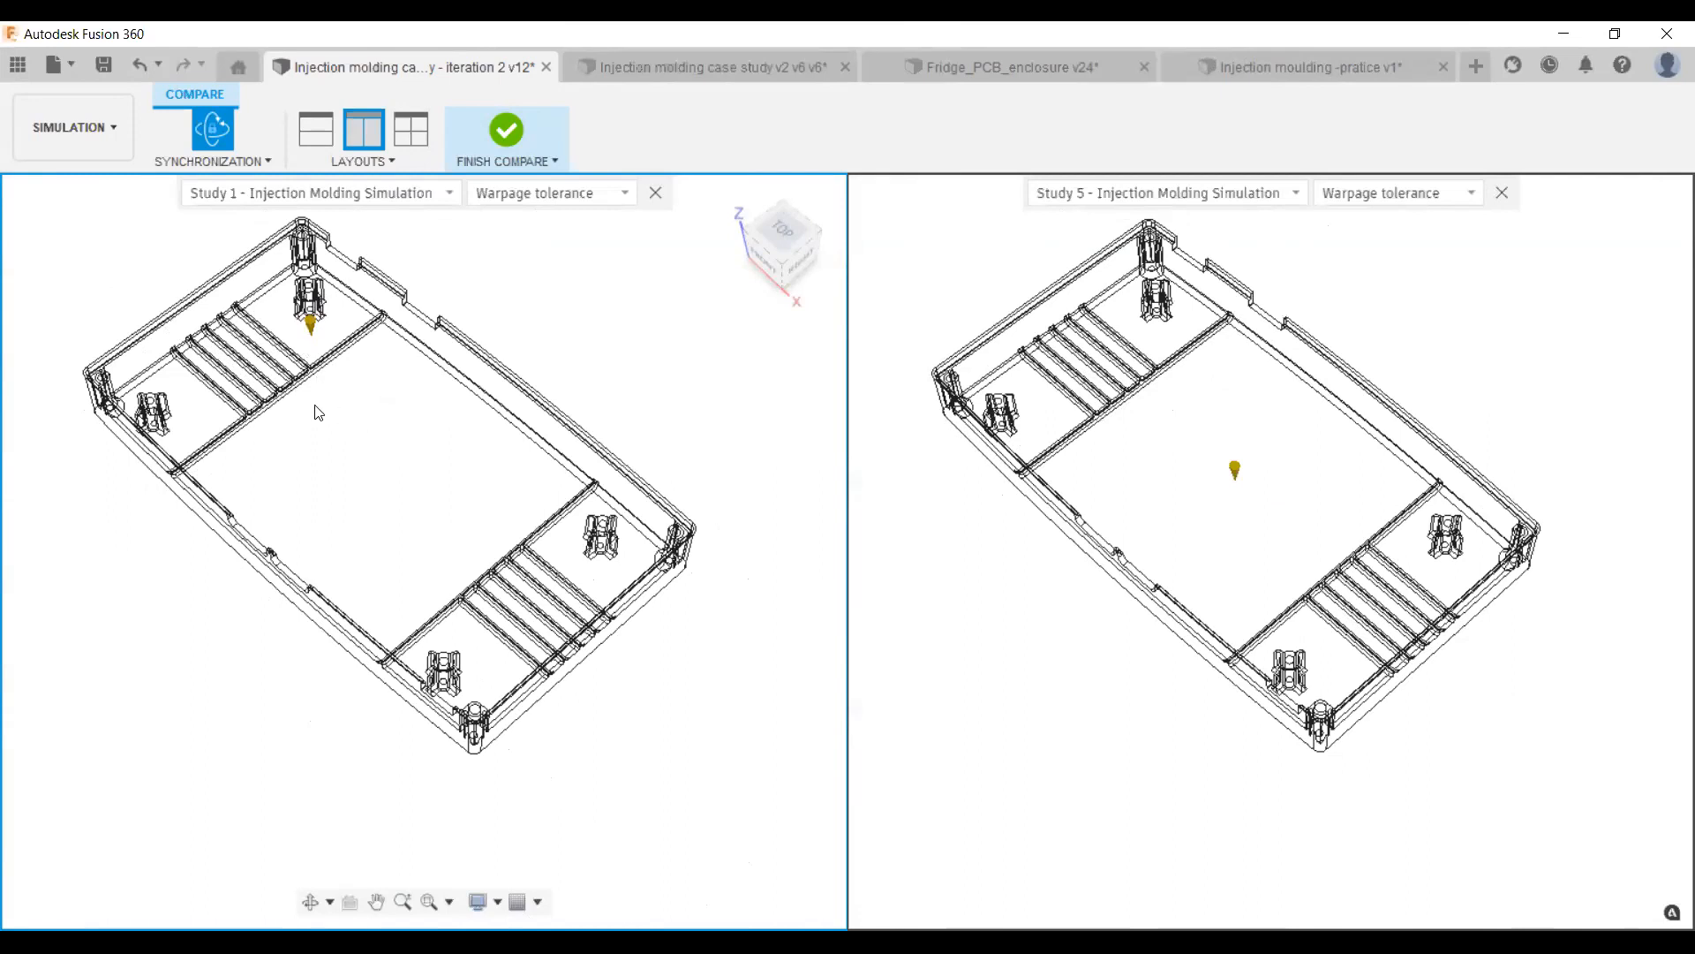
pyautogui.scroll(5, 307, 357)
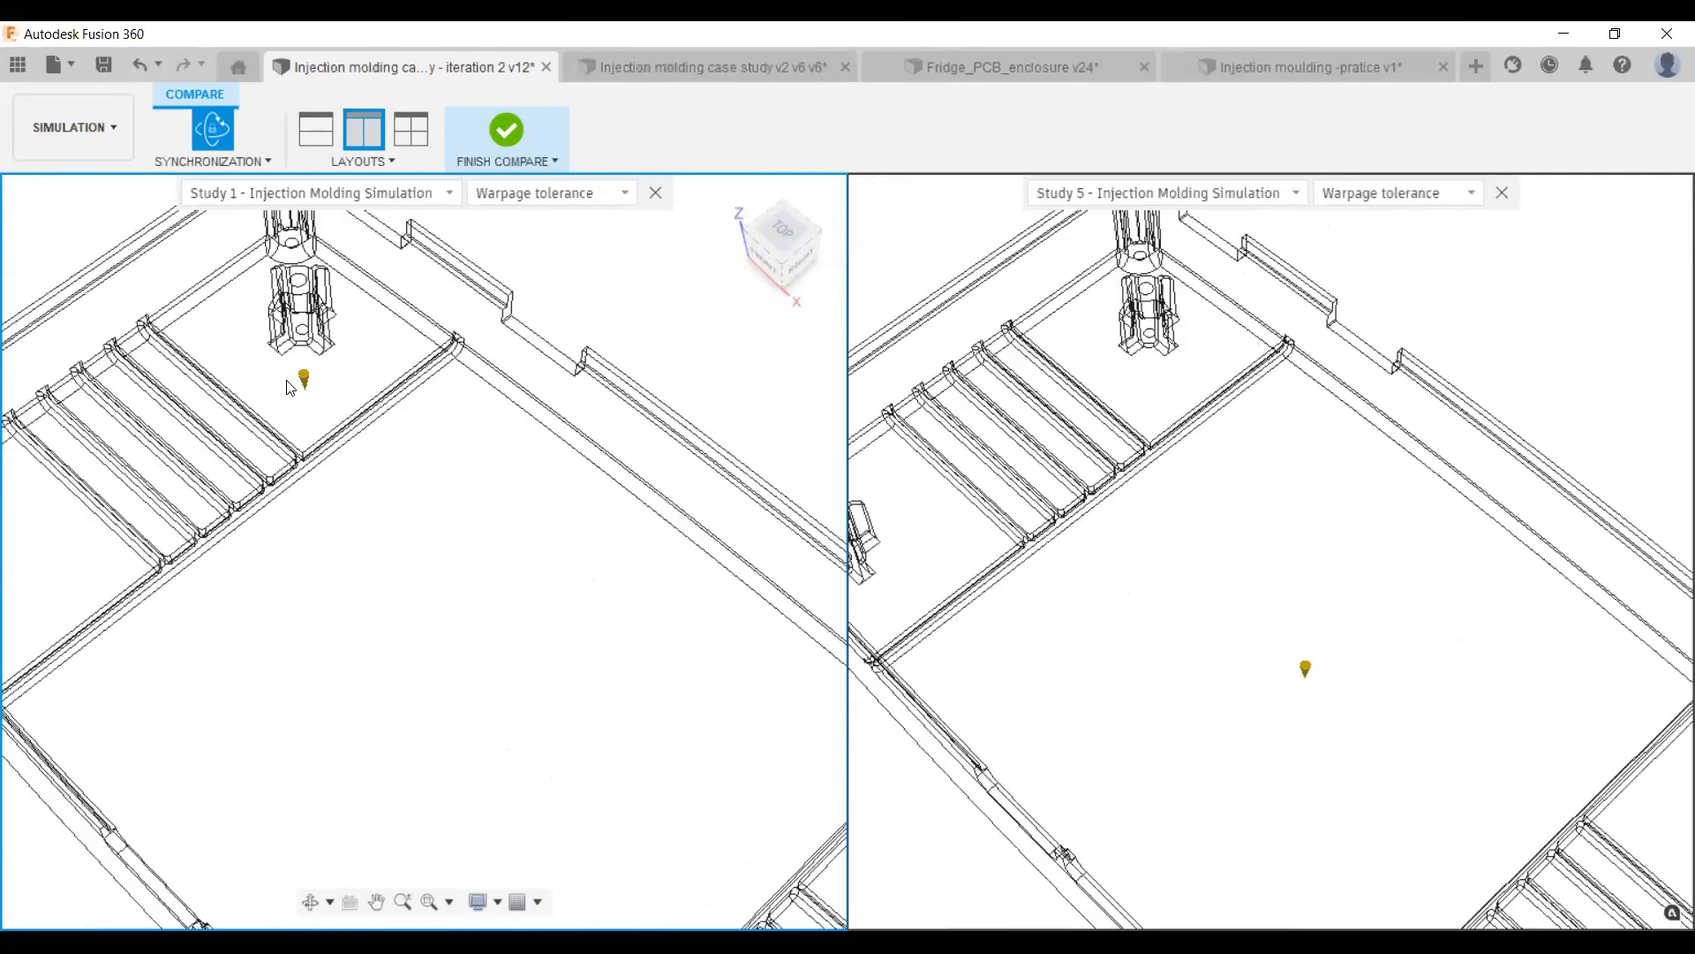
pyautogui.scroll(3, 157, 325)
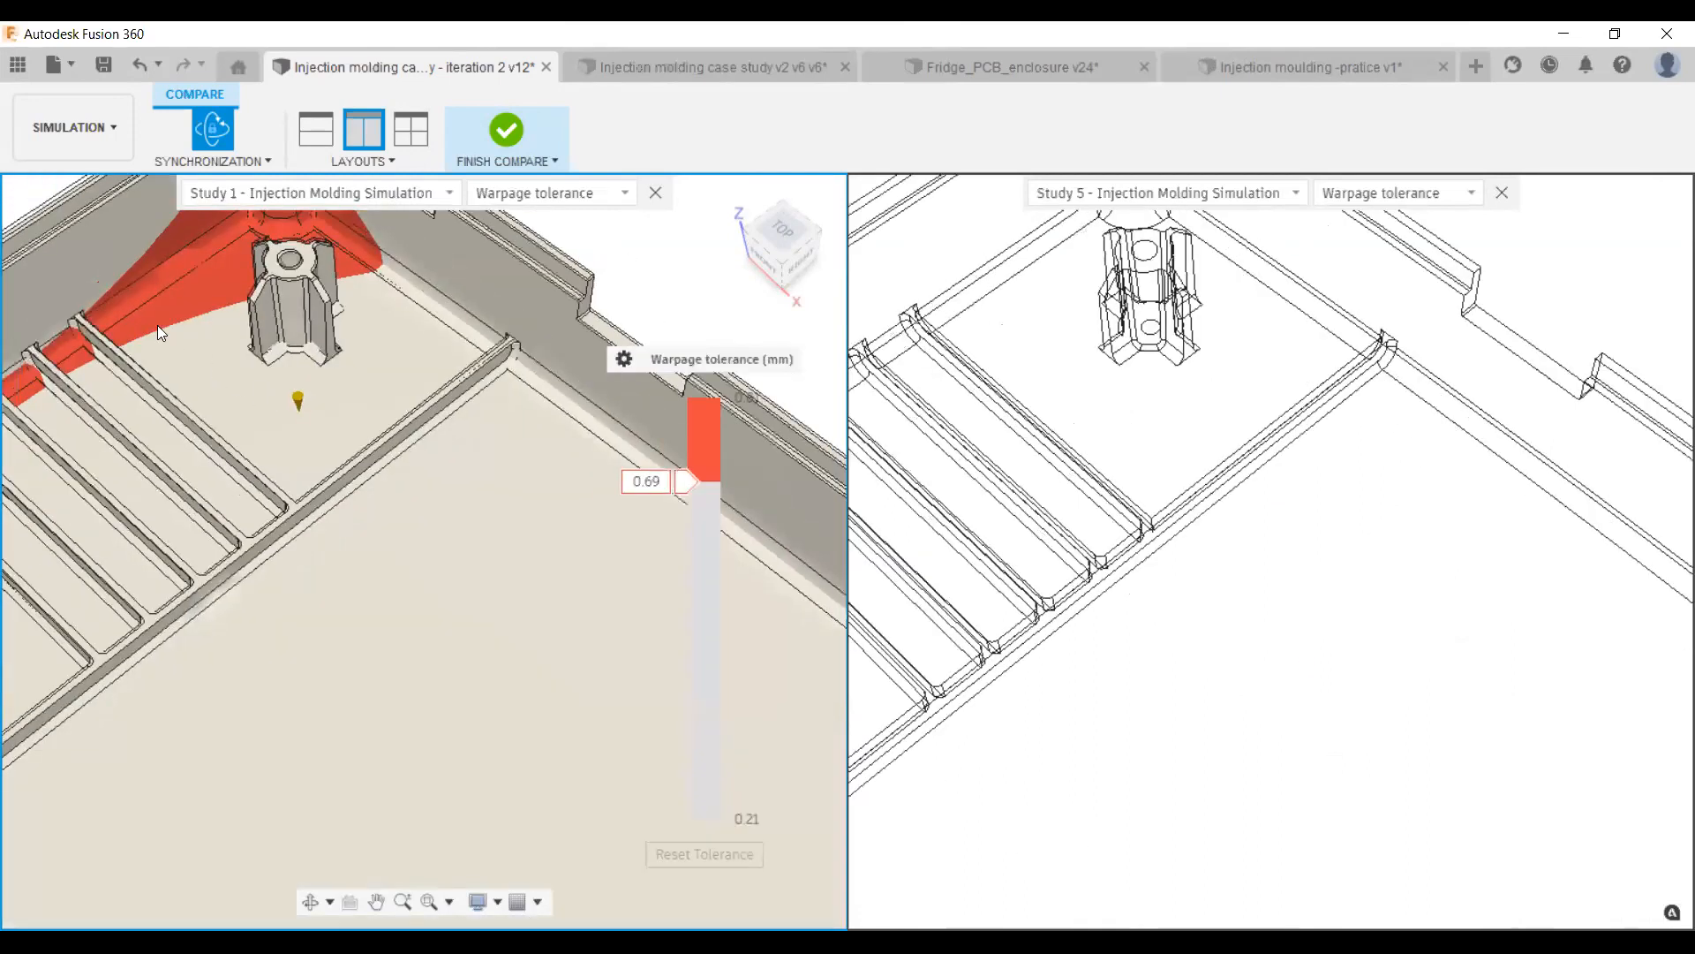
pyautogui.scroll(-6, 1289, 510)
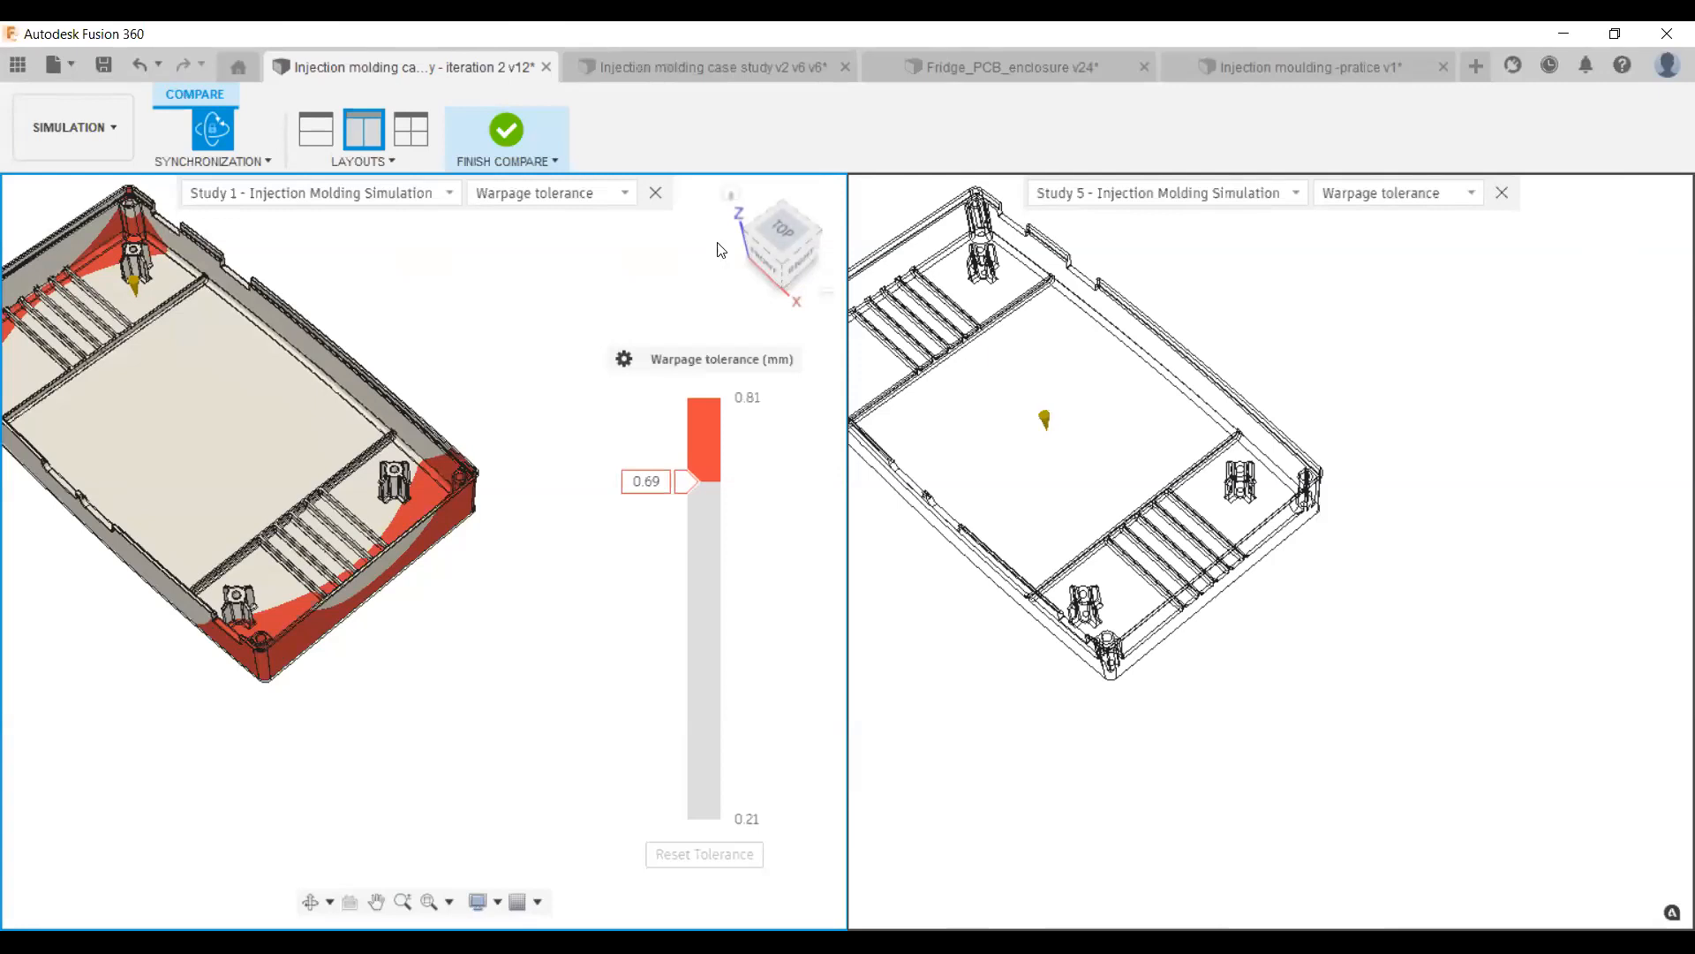
pyautogui.scroll(-5, 522, 238)
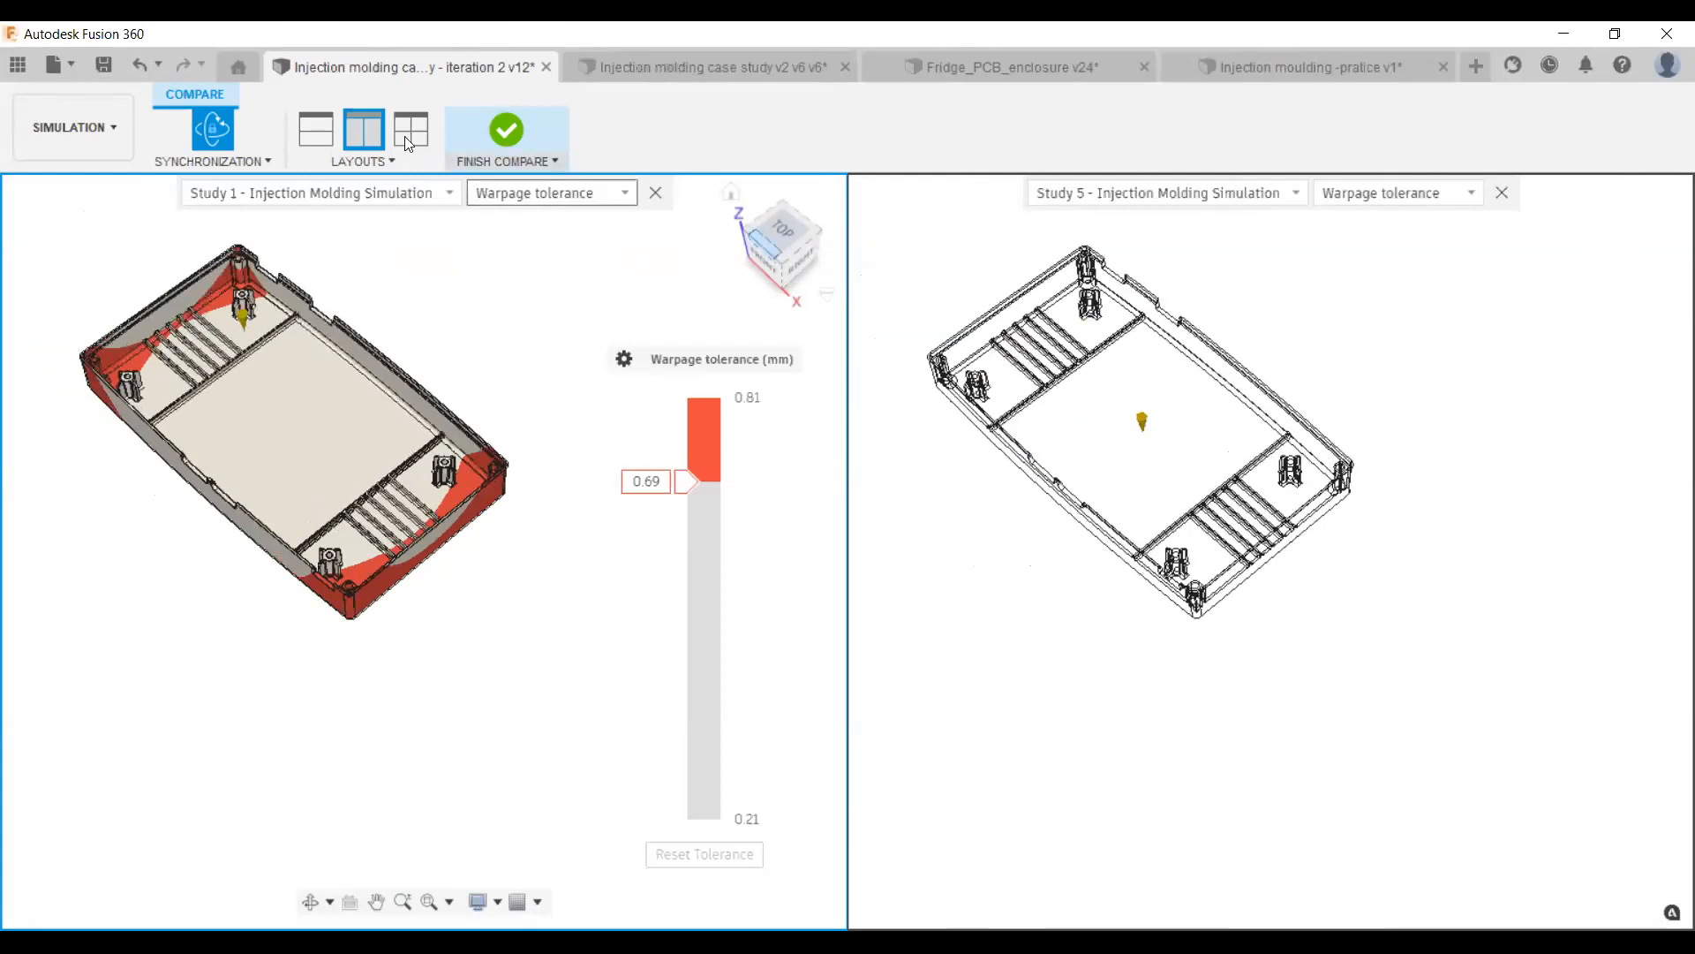
# Compare four warpage tolerance views at once, assigning Study 6 to the third view and Study 3 to the fourth.
pyautogui.click(411, 129)
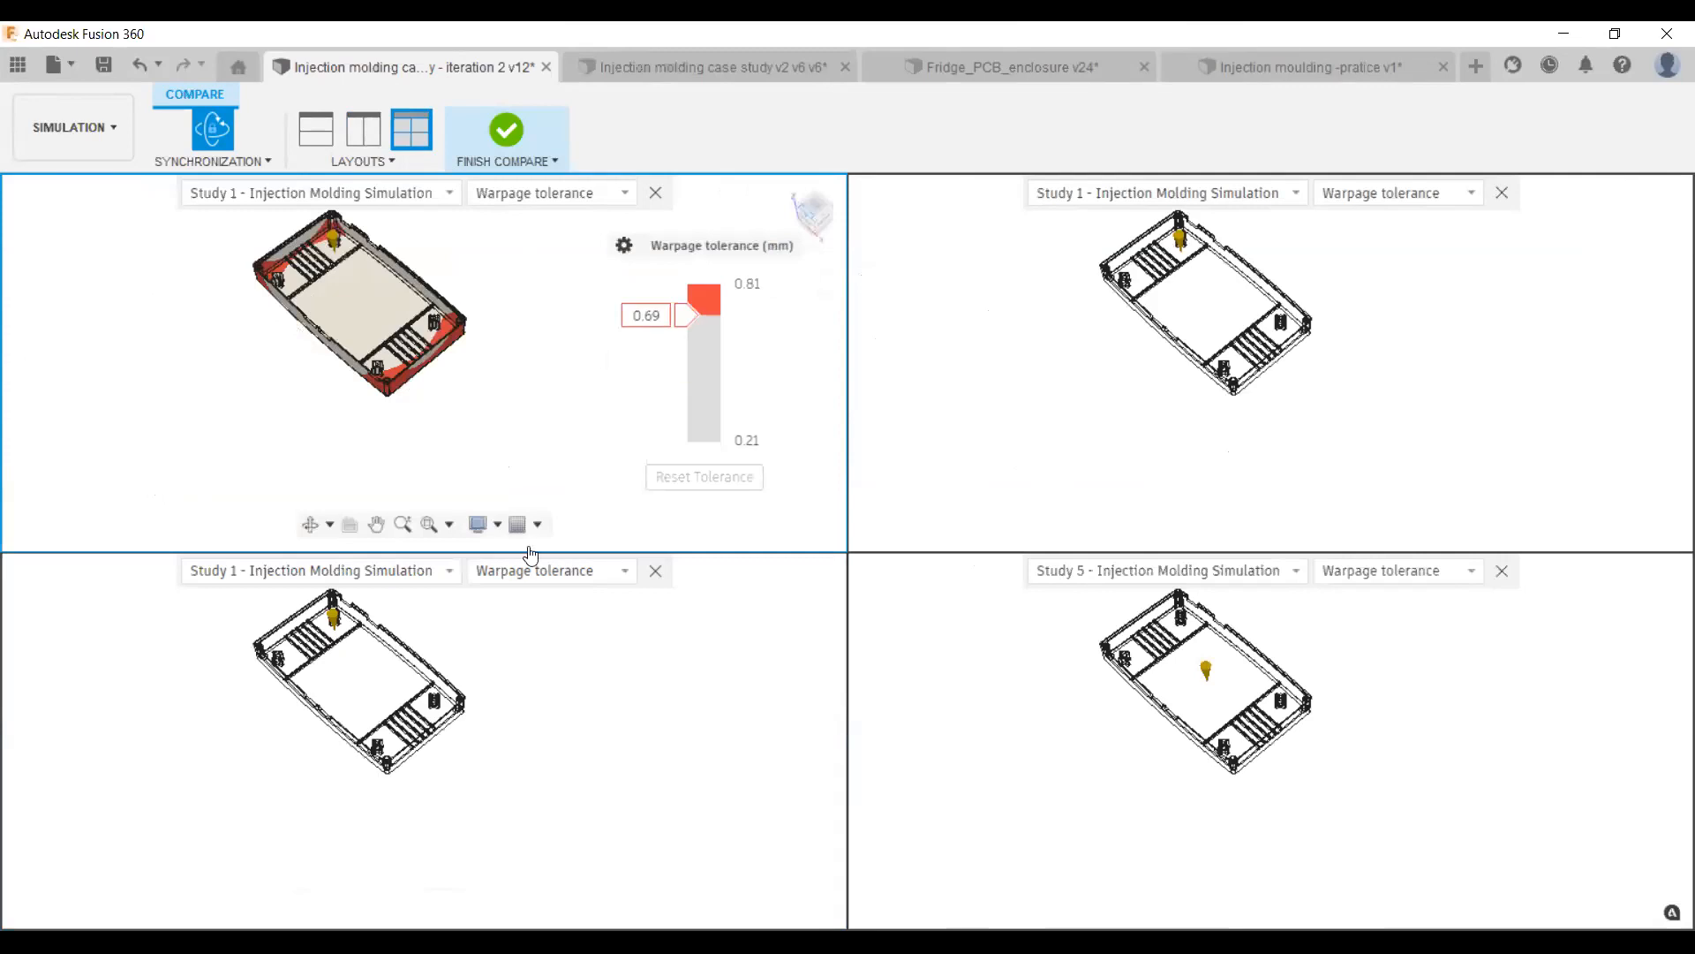
pyautogui.click(336, 580)
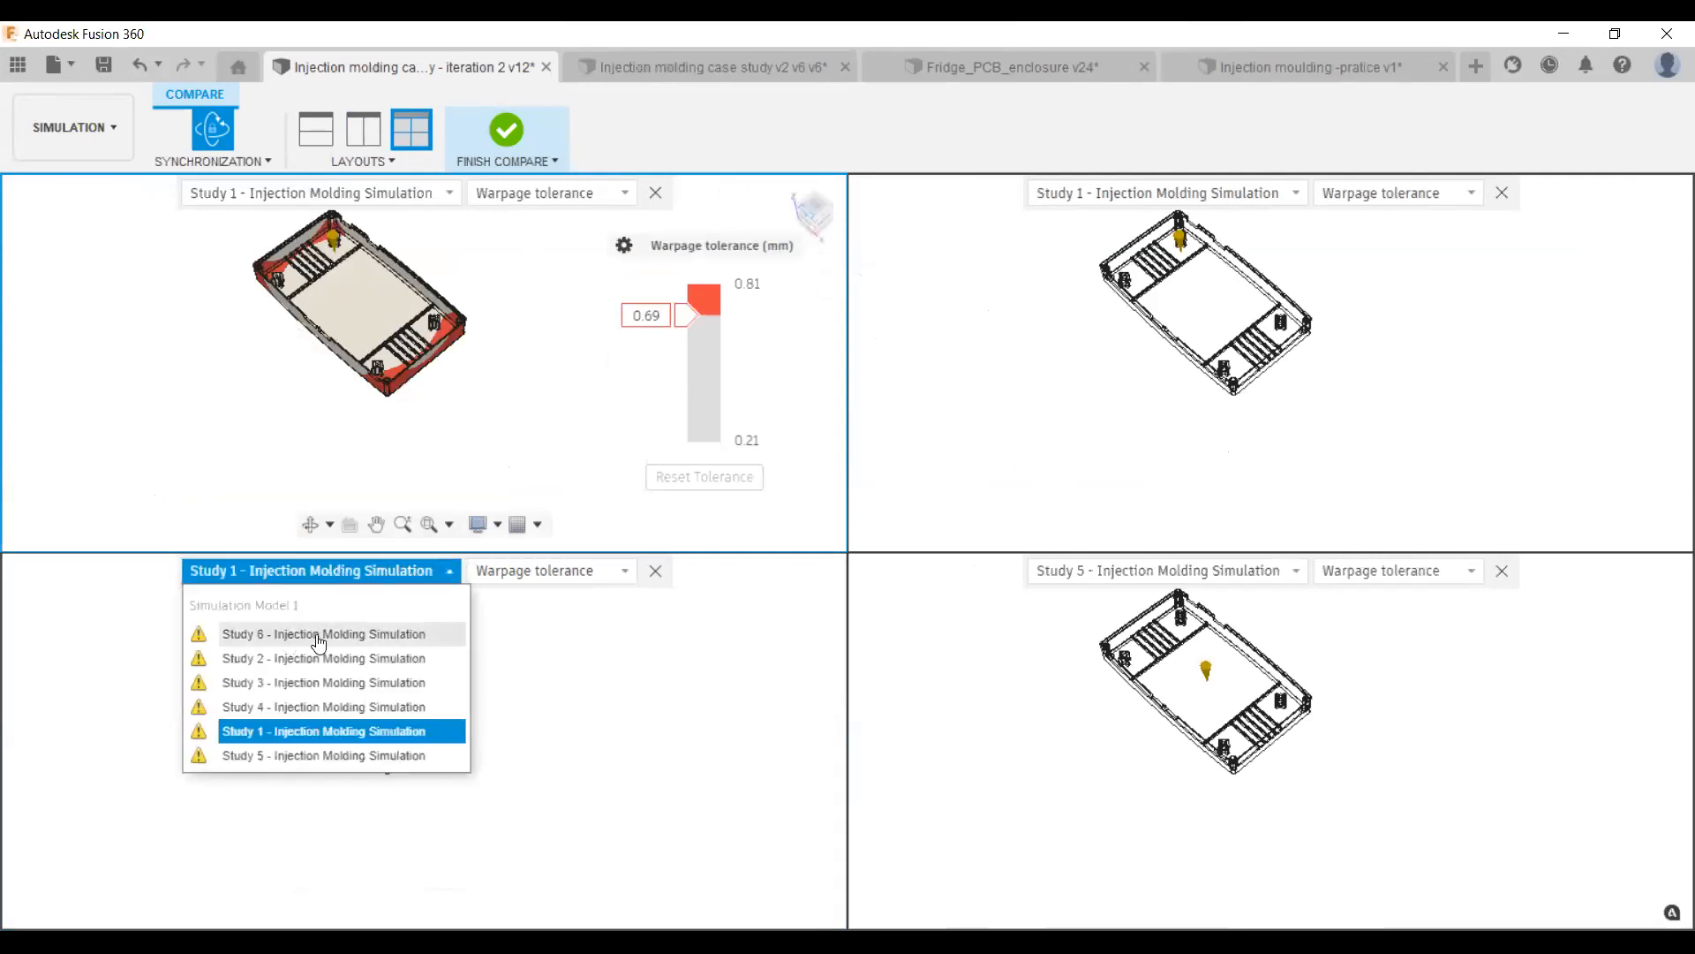
pyautogui.click(1280, 590)
pyautogui.click(1285, 575)
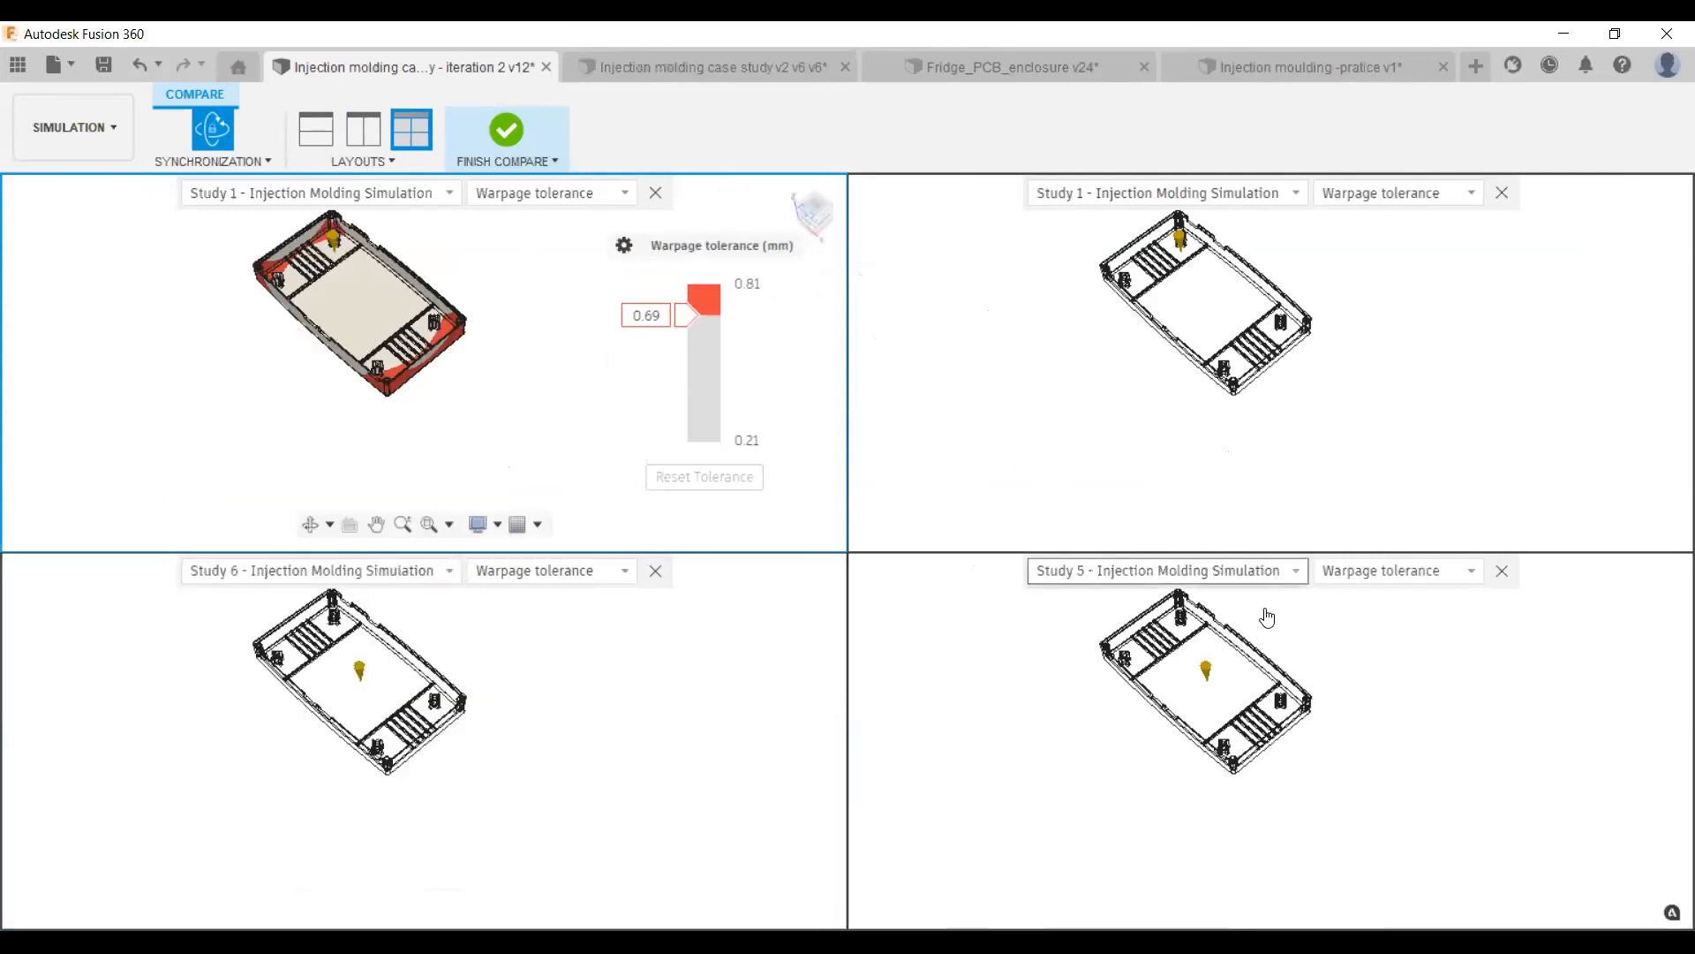
pyautogui.click(1117, 676)
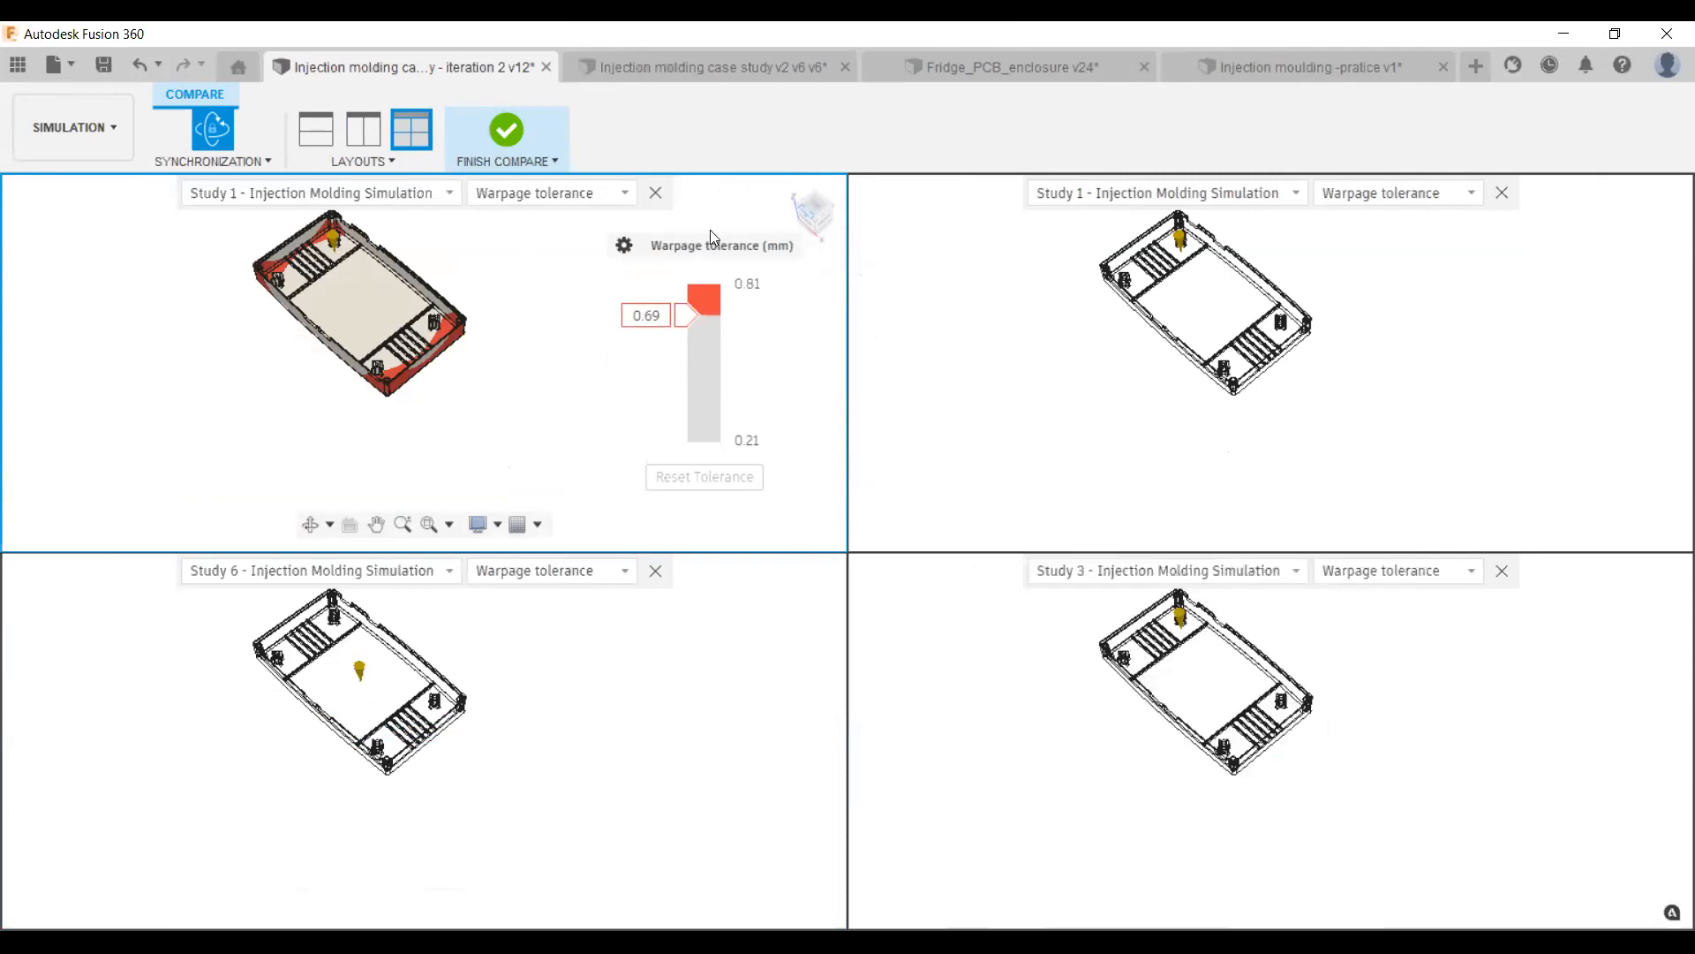
pyautogui.click(627, 196)
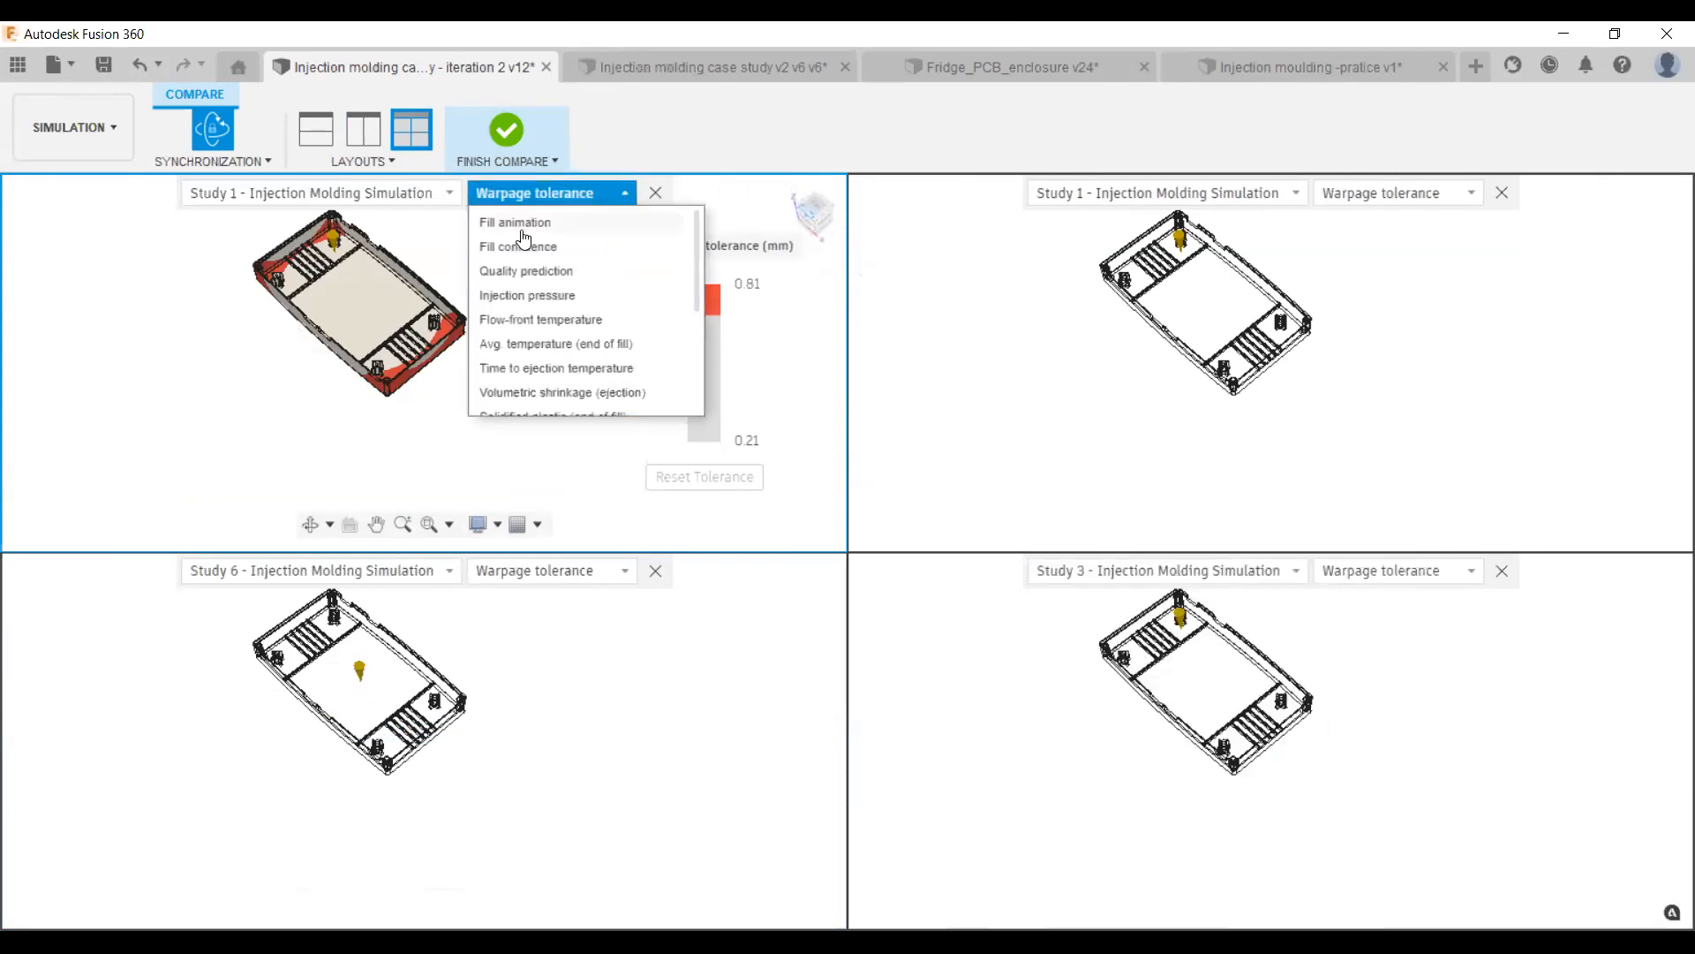
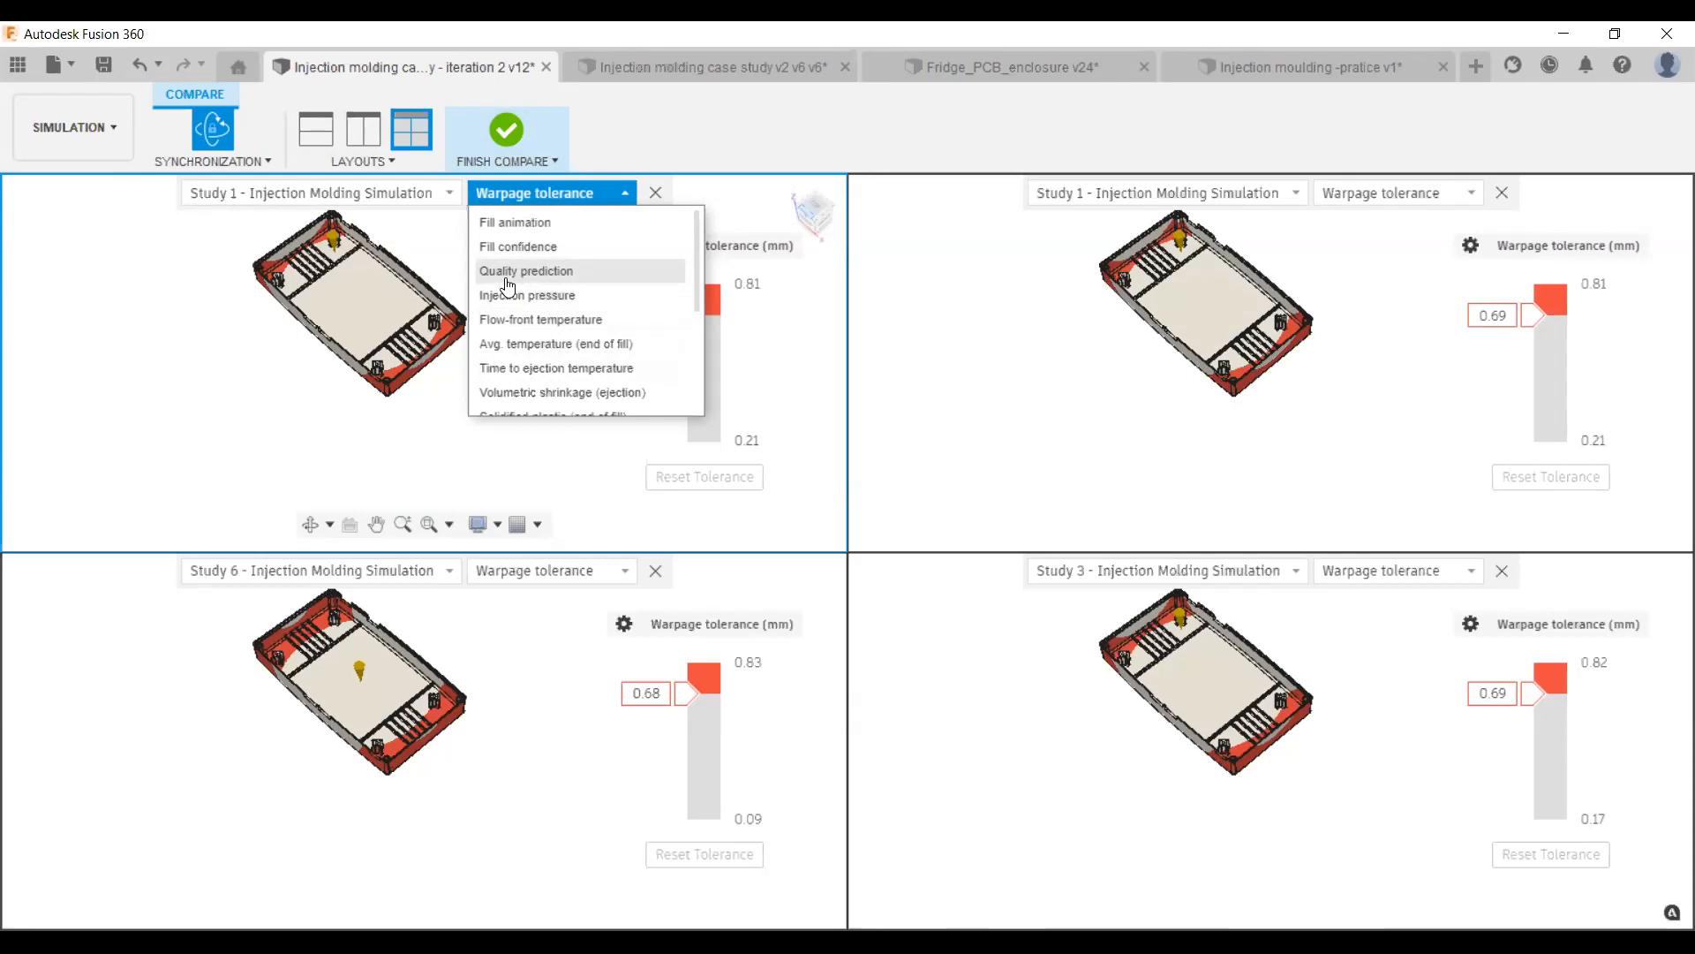
# Finish the study comparison and switch to the Injection moulding -pratice document.
pyautogui.click(91, 124)
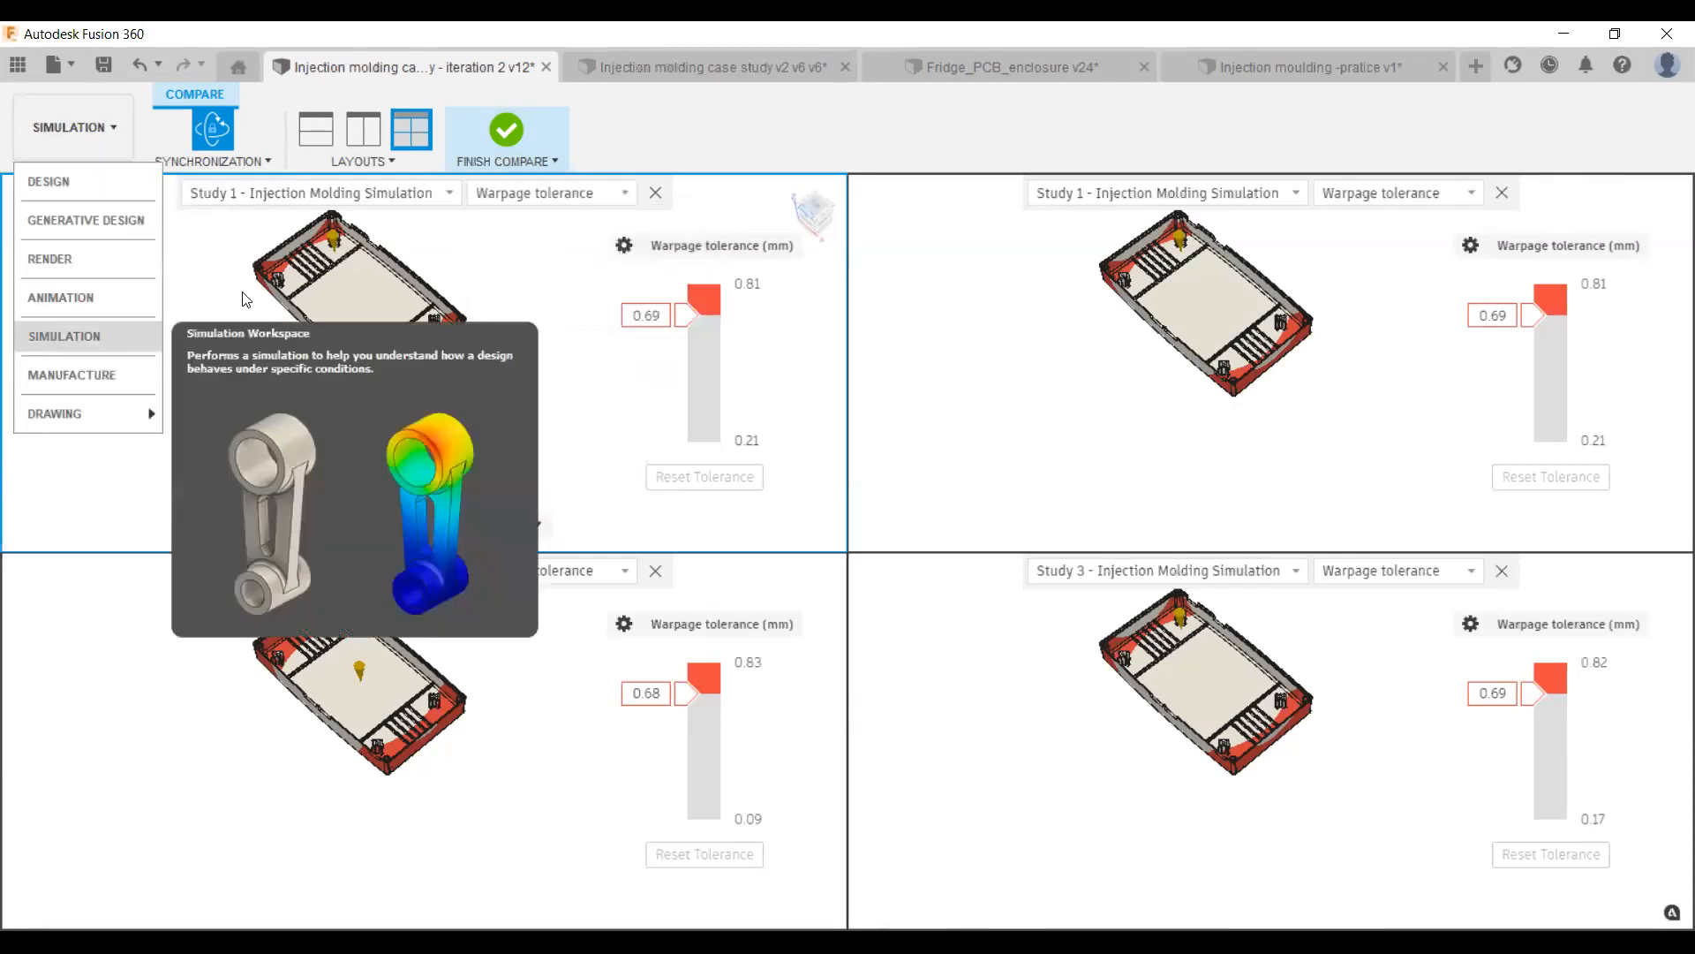
pyautogui.click(755, 128)
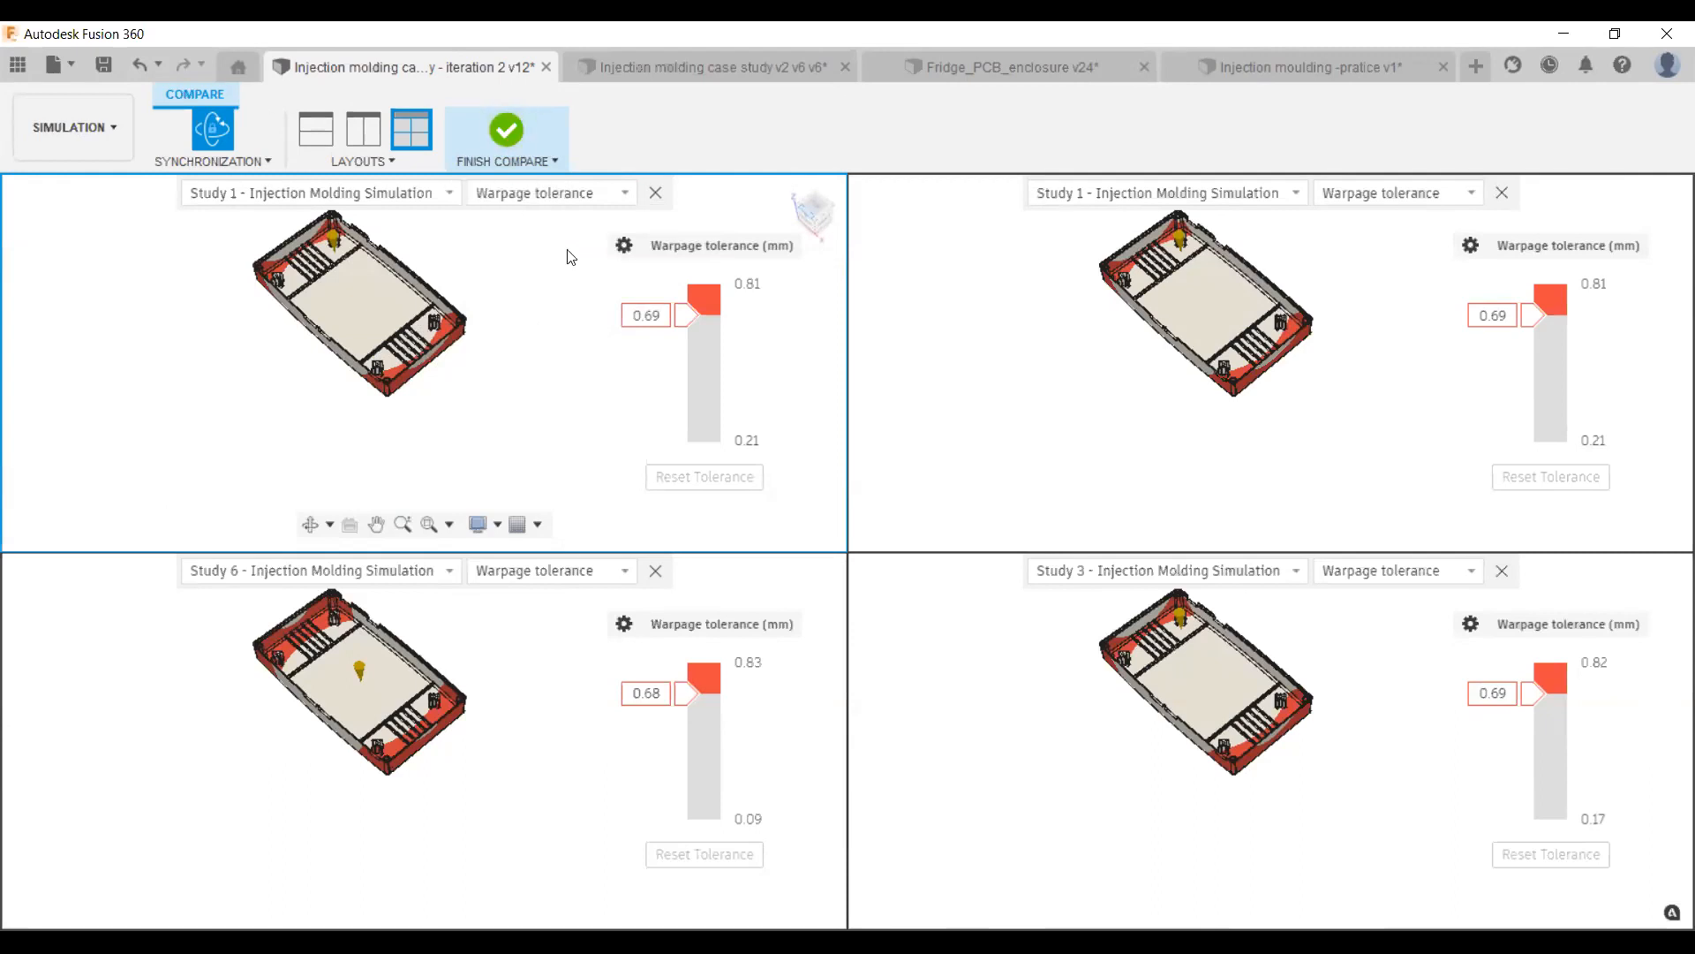
pyautogui.click(551, 161)
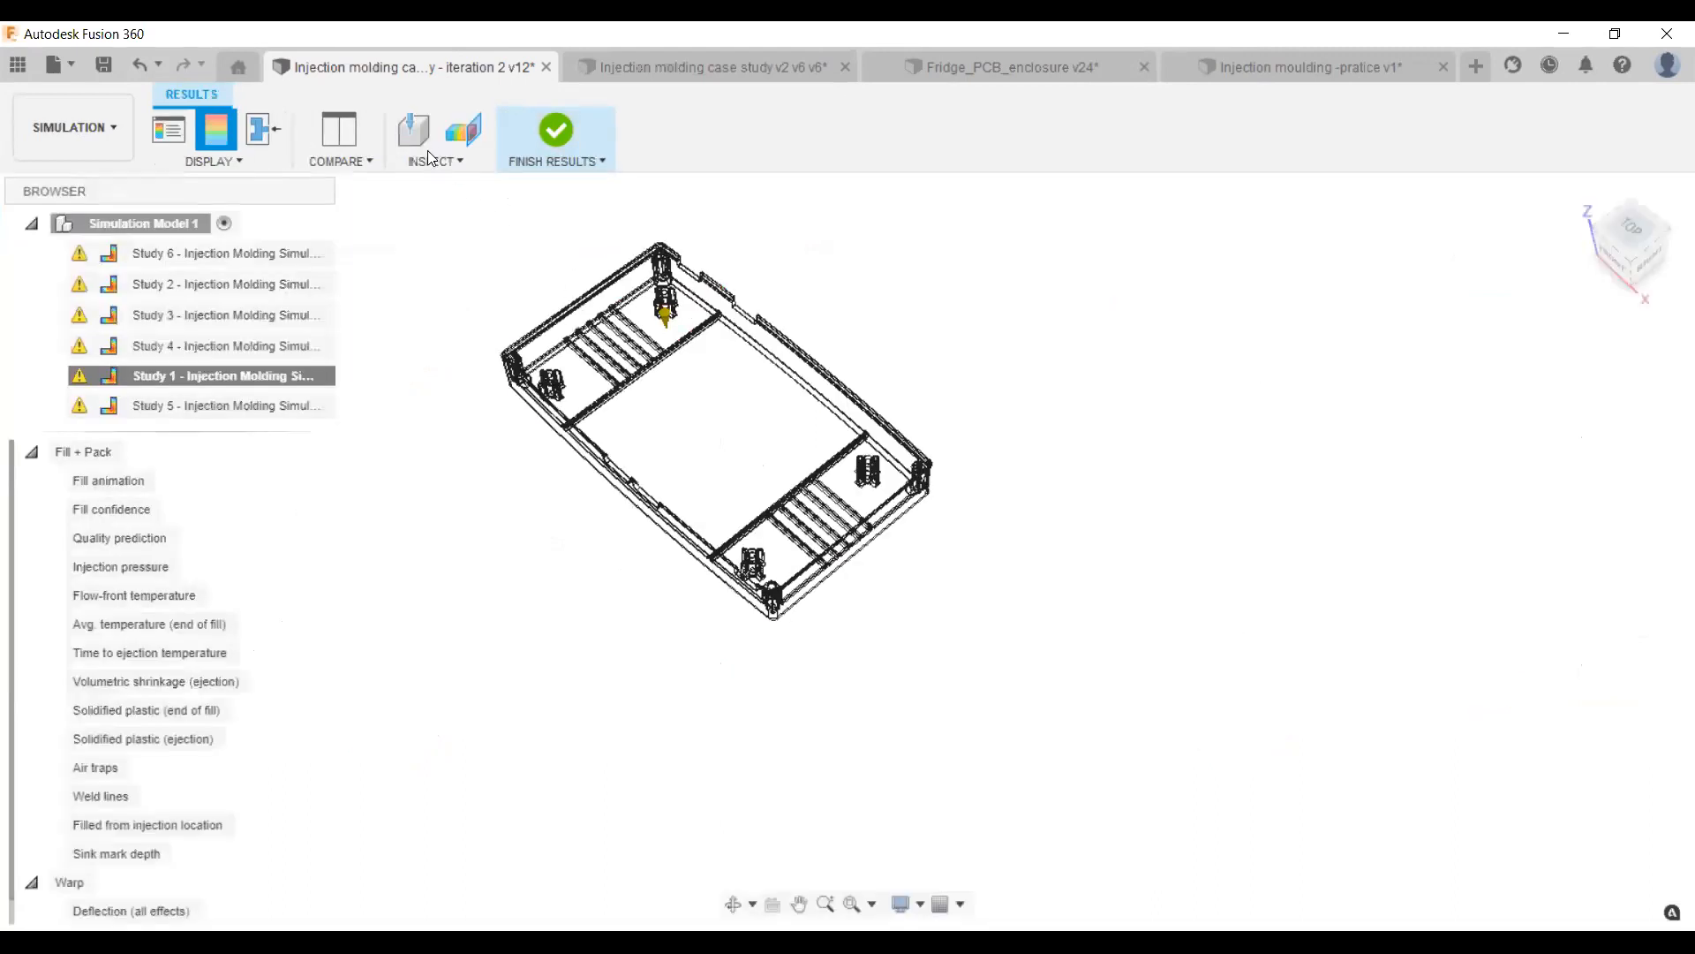
pyautogui.click(122, 145)
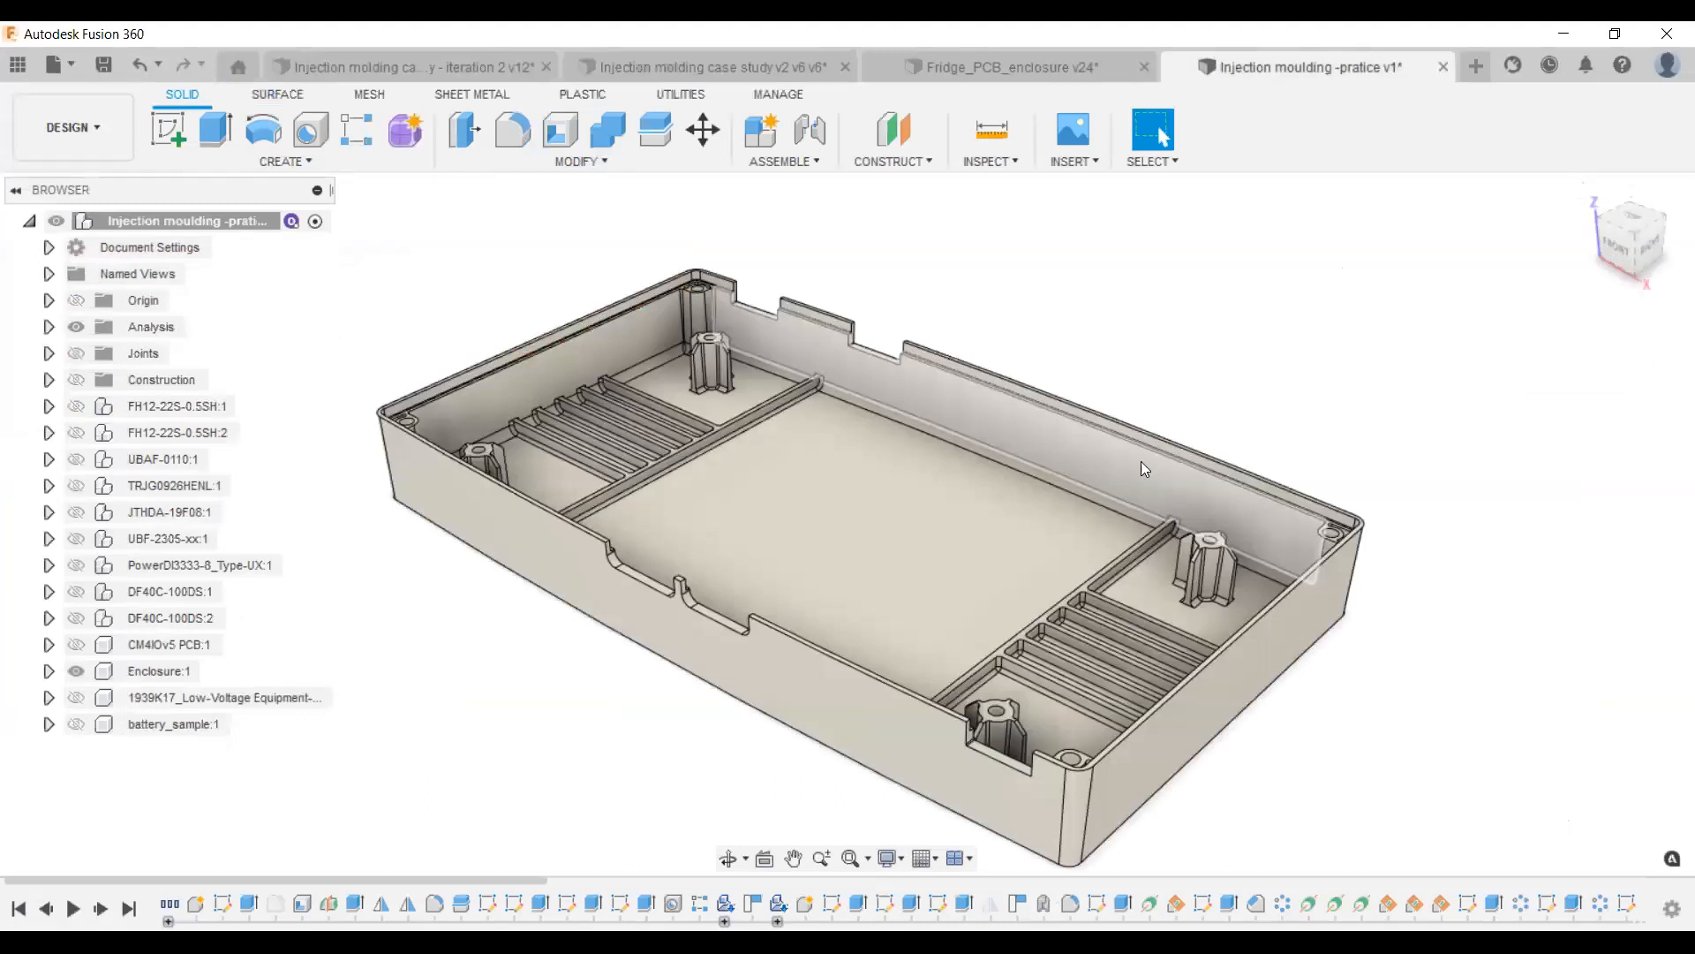
# Create an Injection Molding Simulation study in the Simulation workspace with the enclosure body as its target body.
pyautogui.keyDown('shift'); pyautogui.moveTo(1141, 461); pyautogui.dragTo(1120, 443, button='middle'); pyautogui.keyUp('shift')
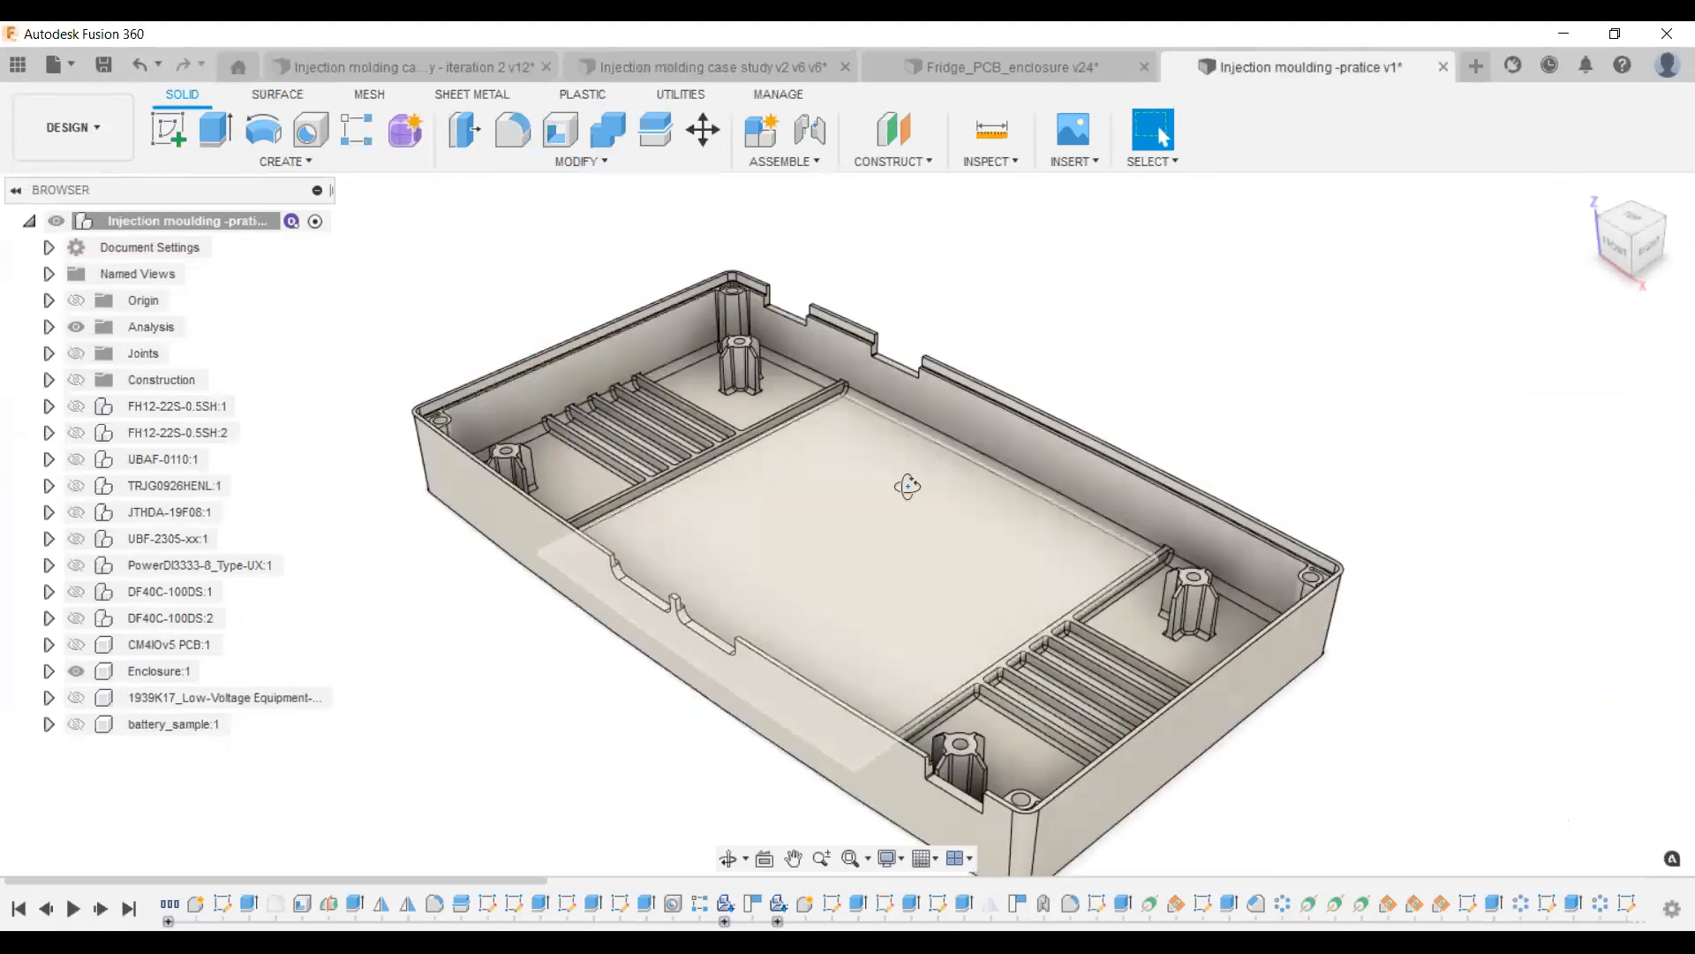
pyautogui.keyDown('shift'); pyautogui.moveTo(862, 480); pyautogui.dragTo(676, 511, button='middle'); pyautogui.keyUp('shift')
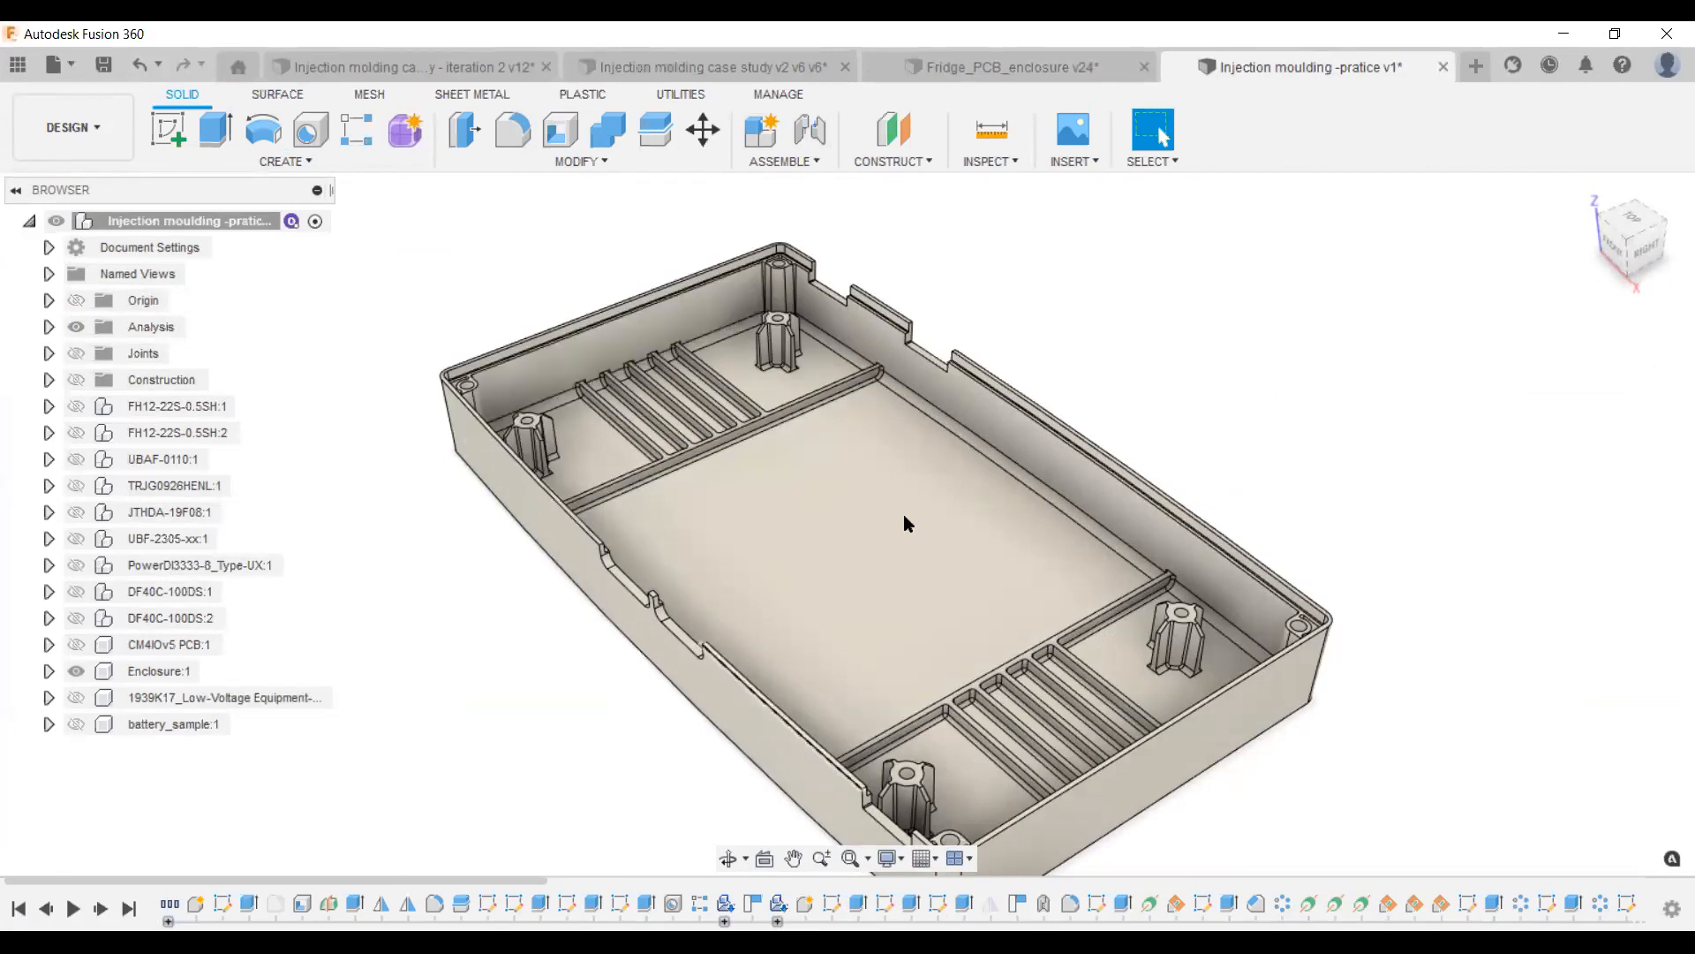
pyautogui.click(97, 109)
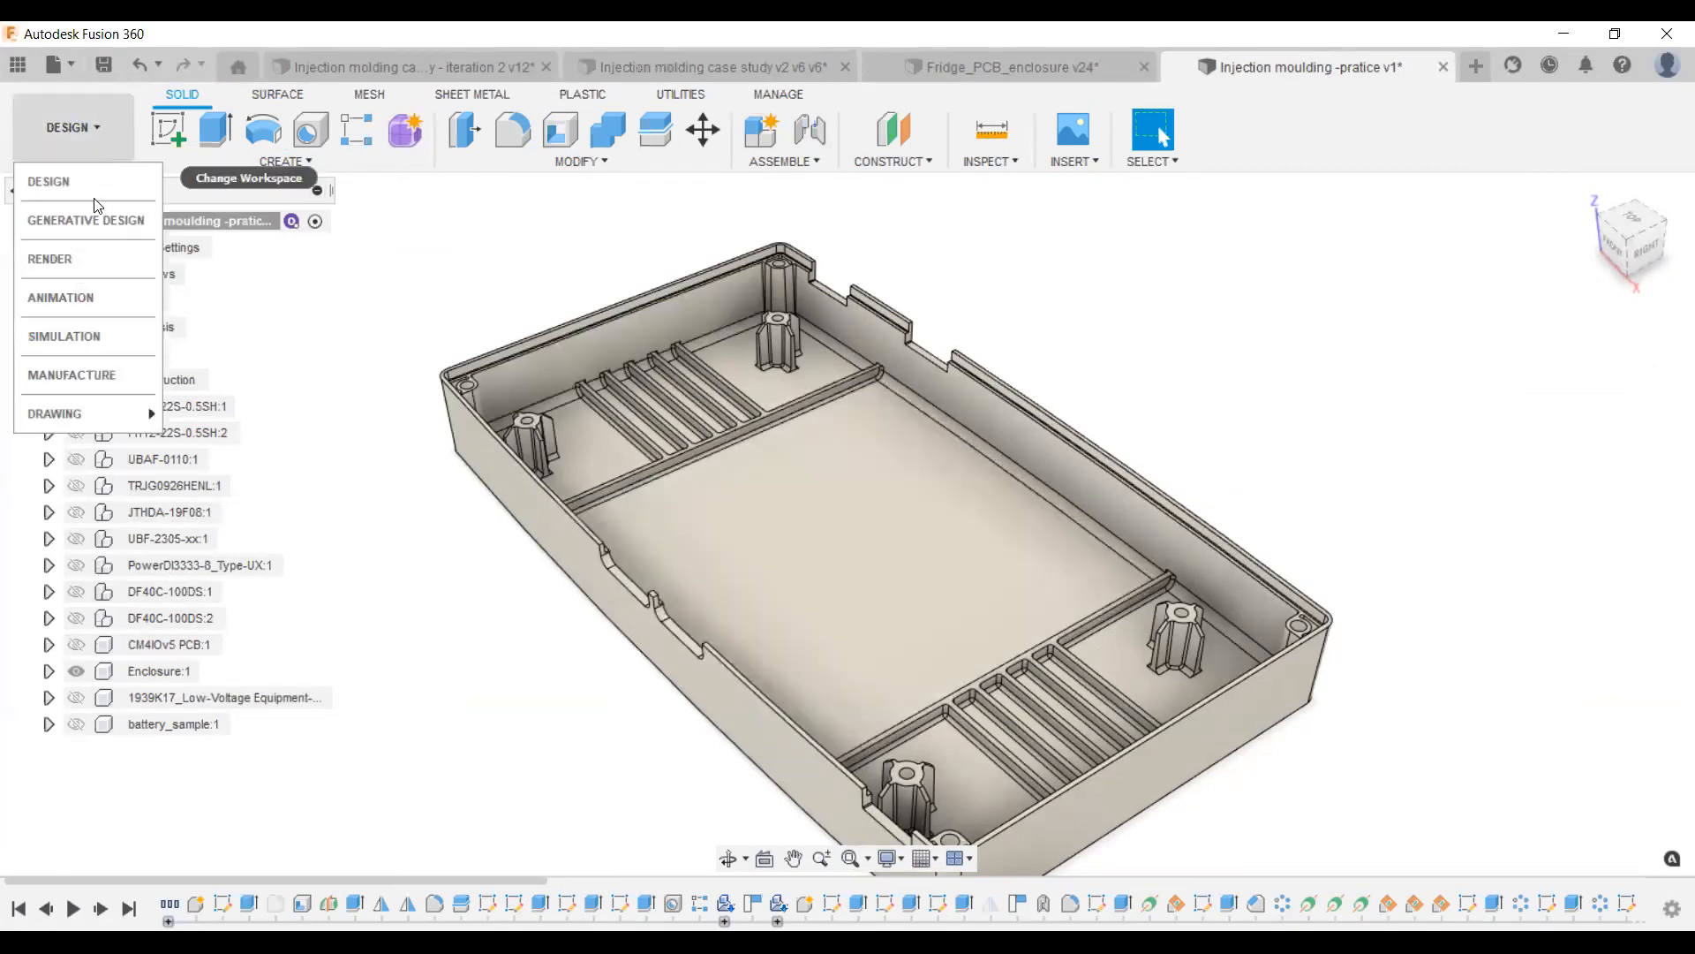
pyautogui.click(96, 335)
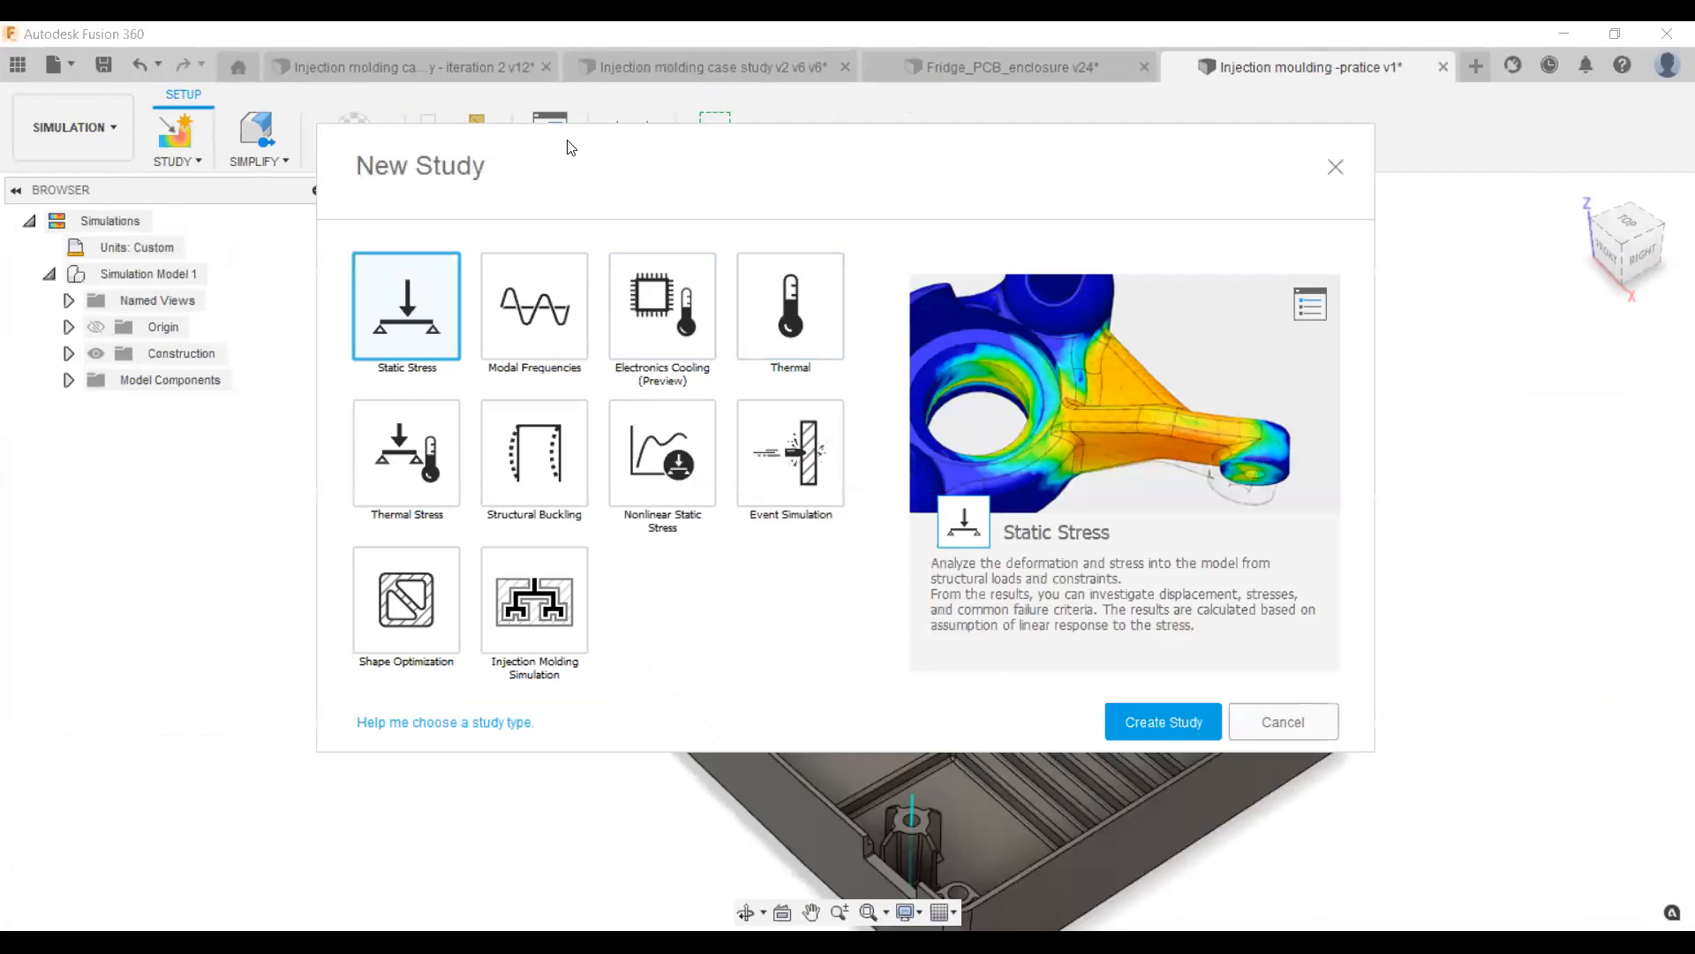
pyautogui.click(523, 604)
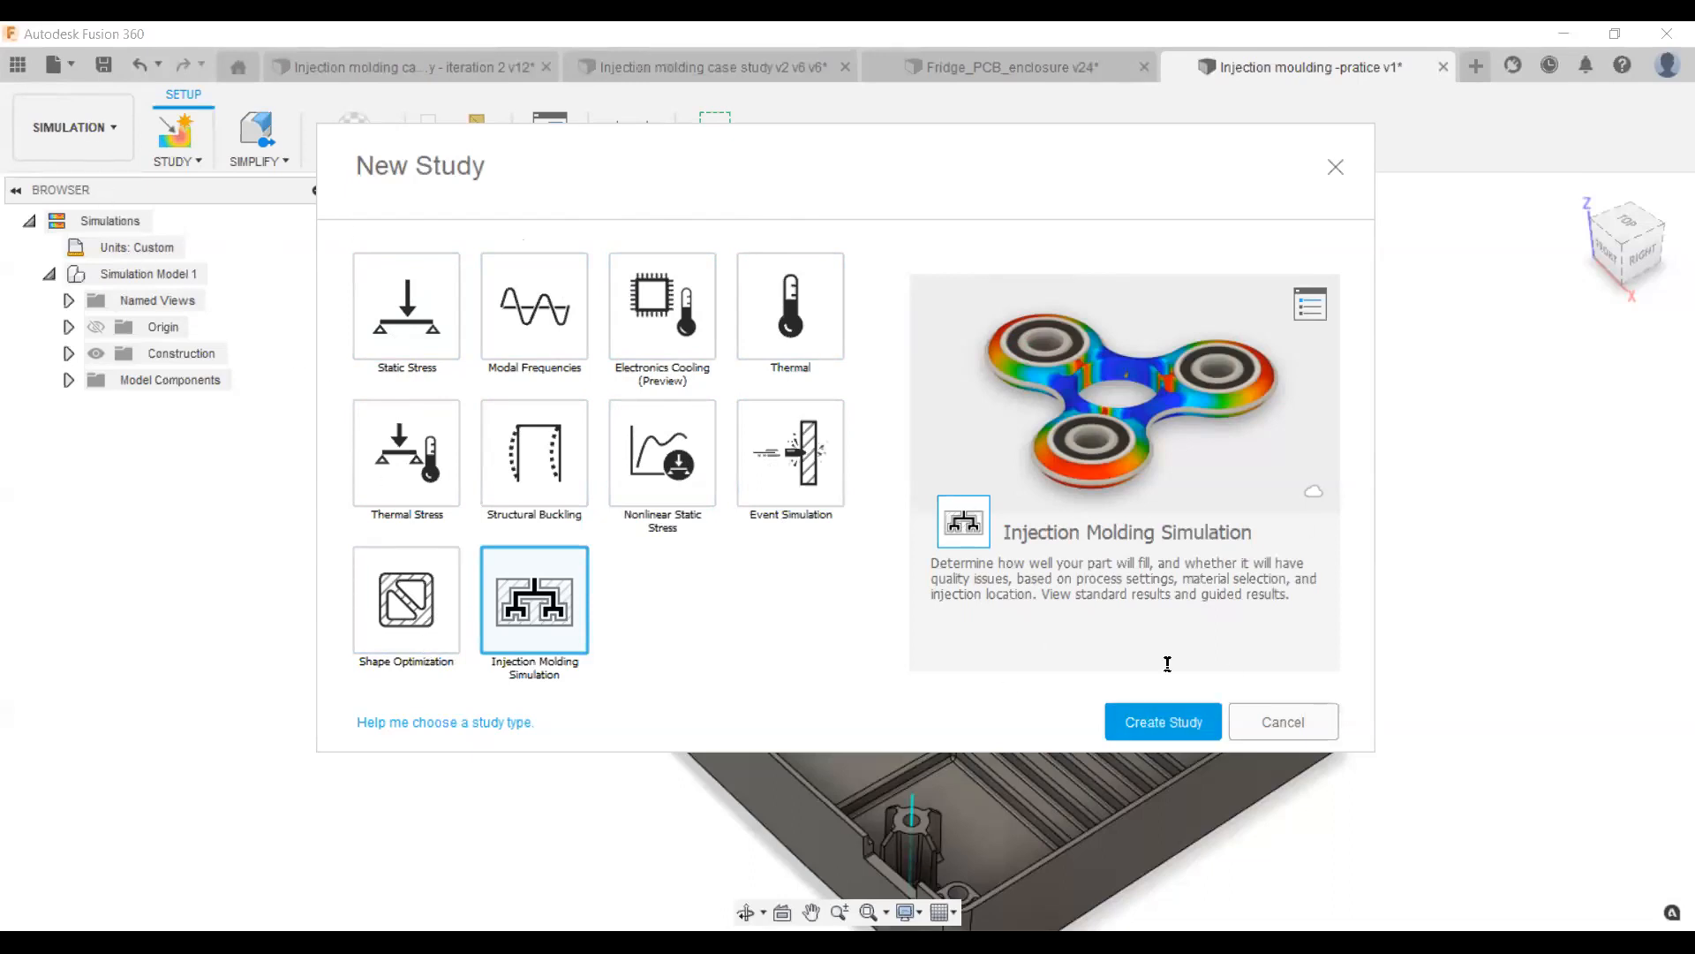
pyautogui.click(1174, 720)
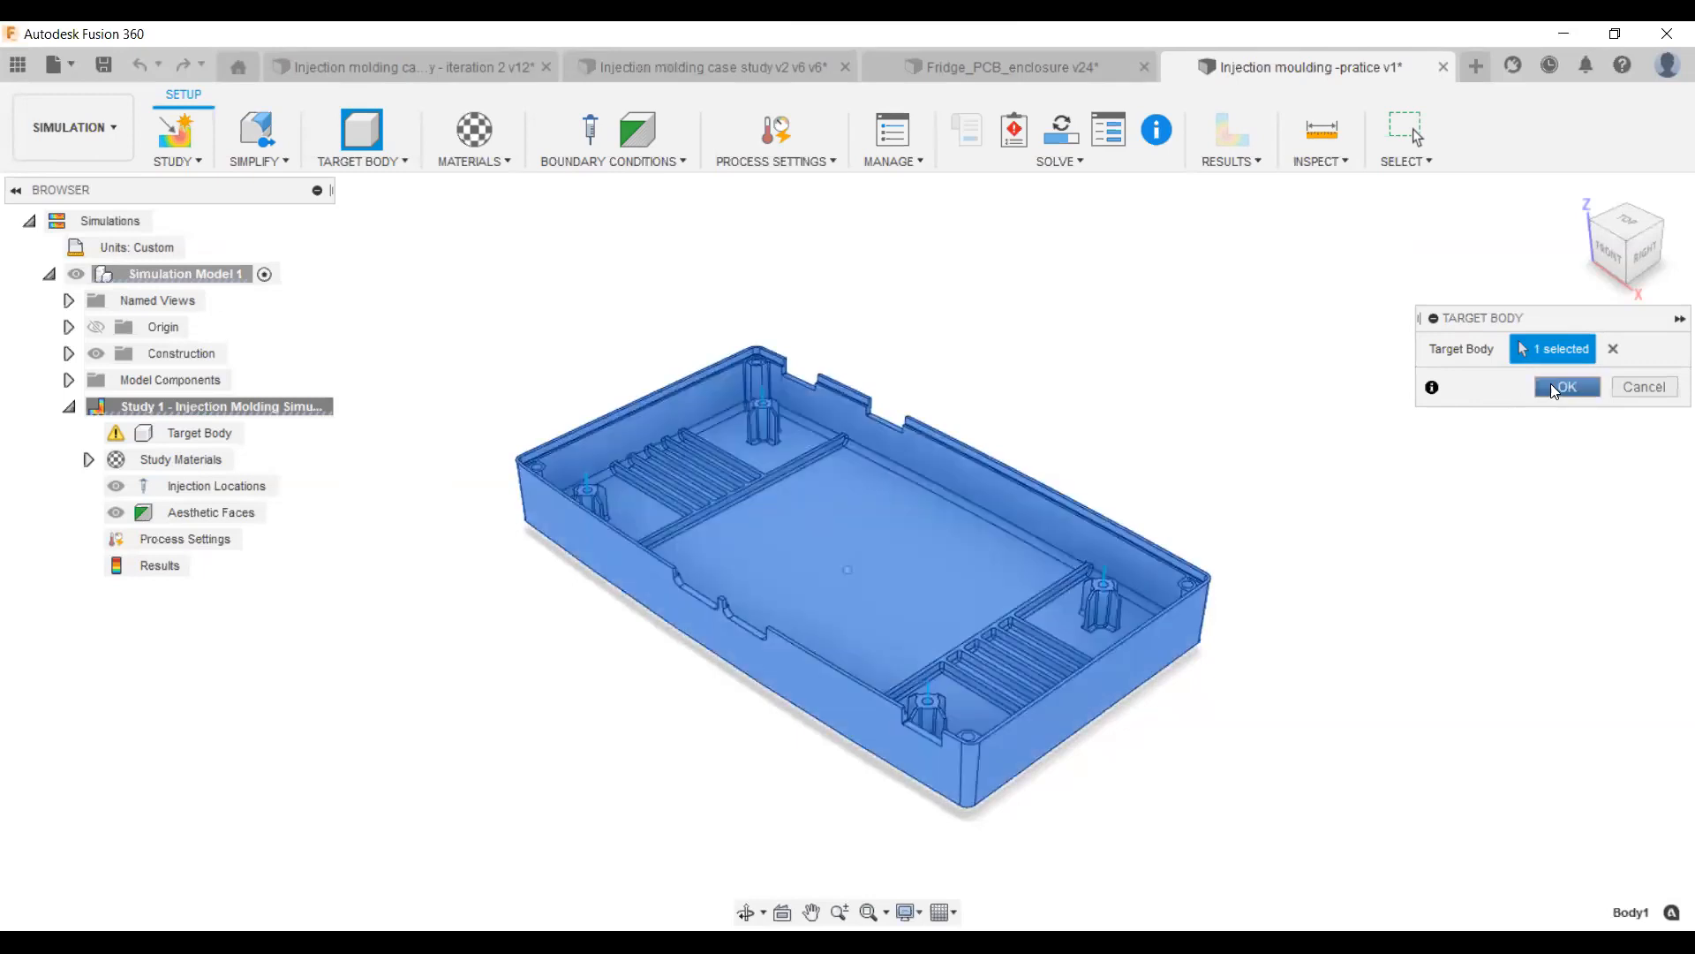
pyautogui.click(1554, 389)
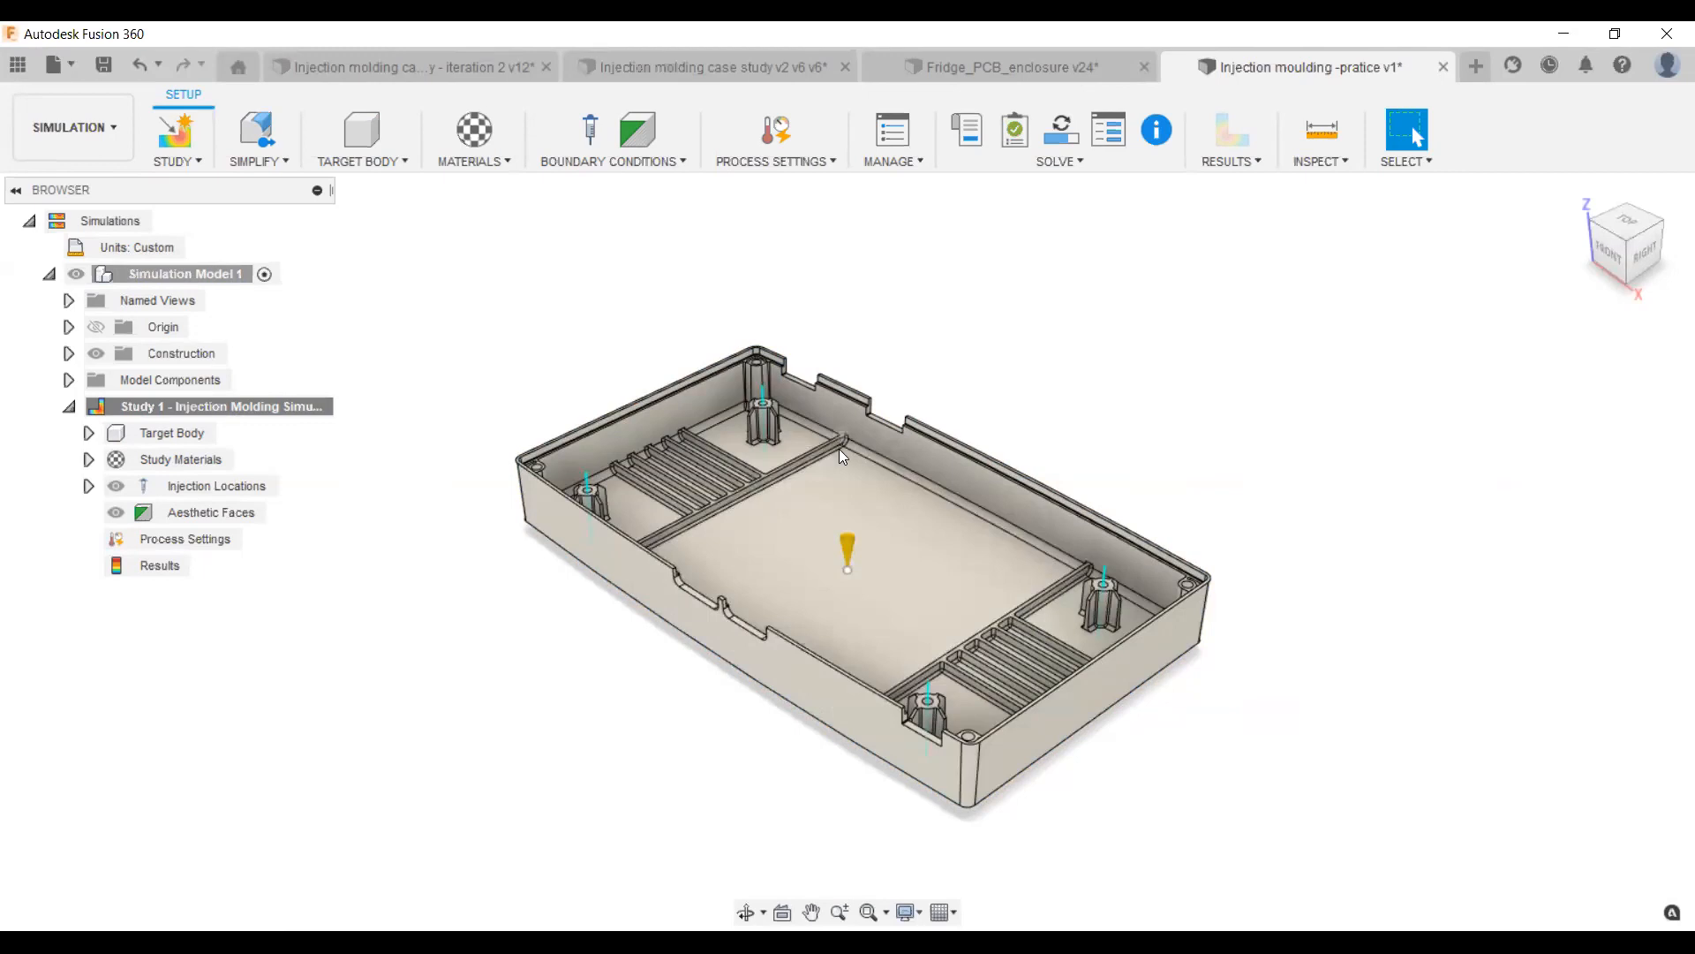
# Display the new study's setup summary and place it beside the enclosure's center.
pyautogui.click(989, 163)
pyautogui.click(991, 185)
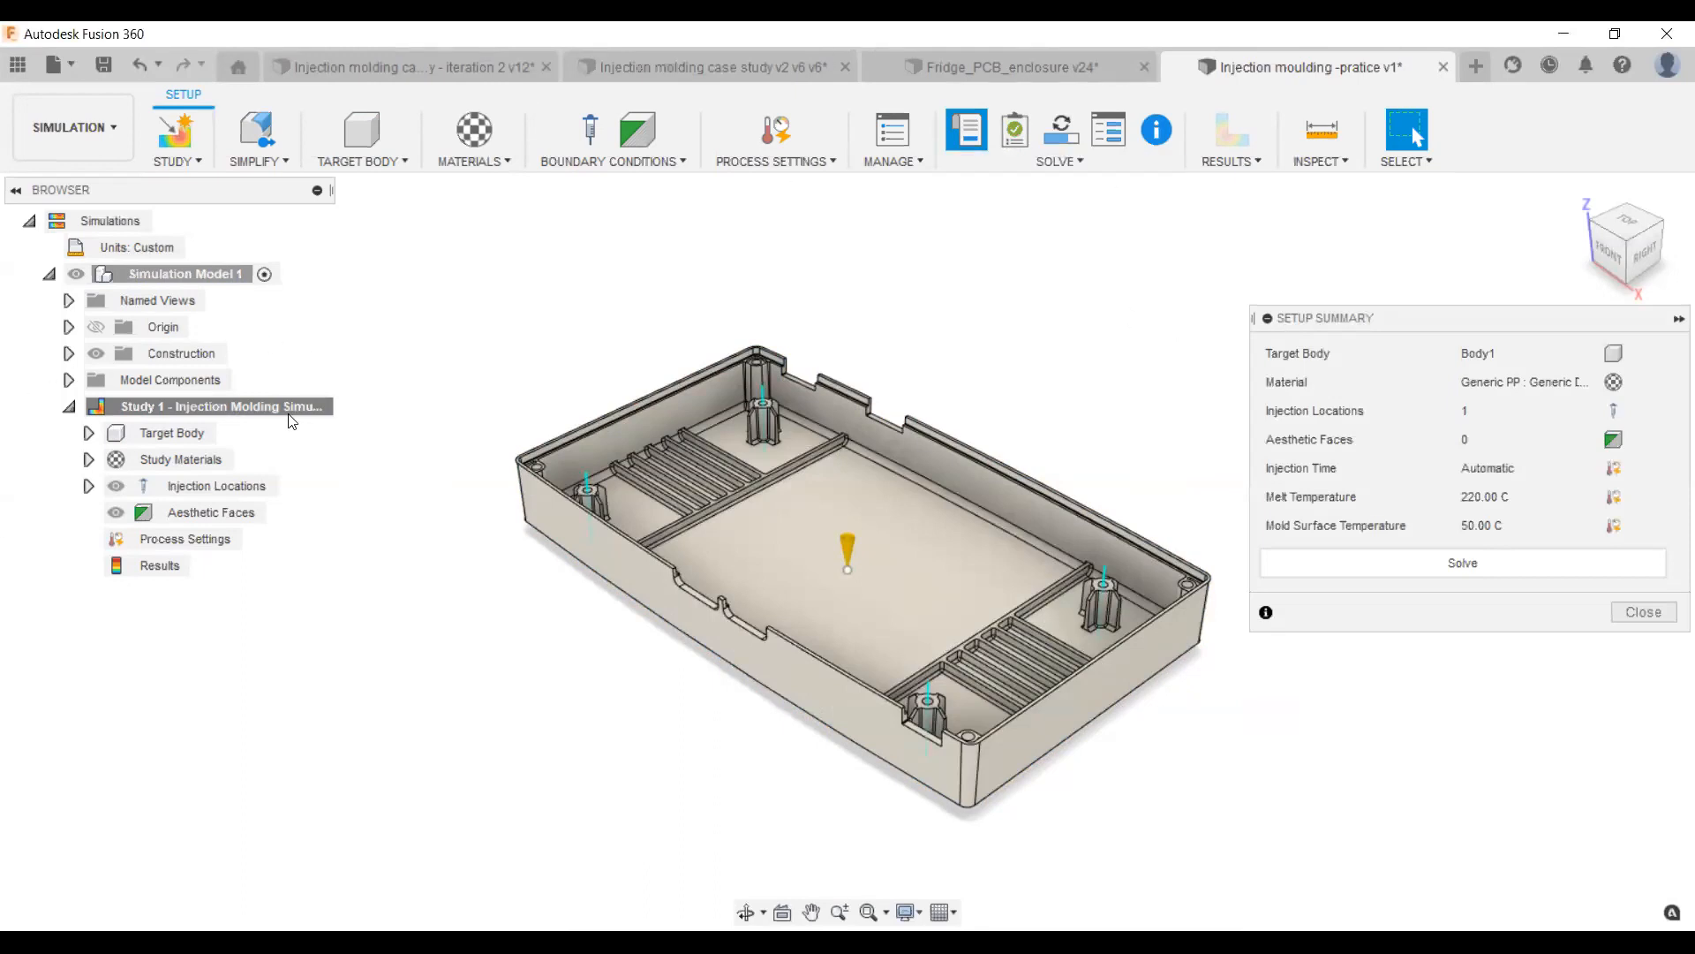
pyautogui.click(1665, 614)
pyautogui.click(1055, 161)
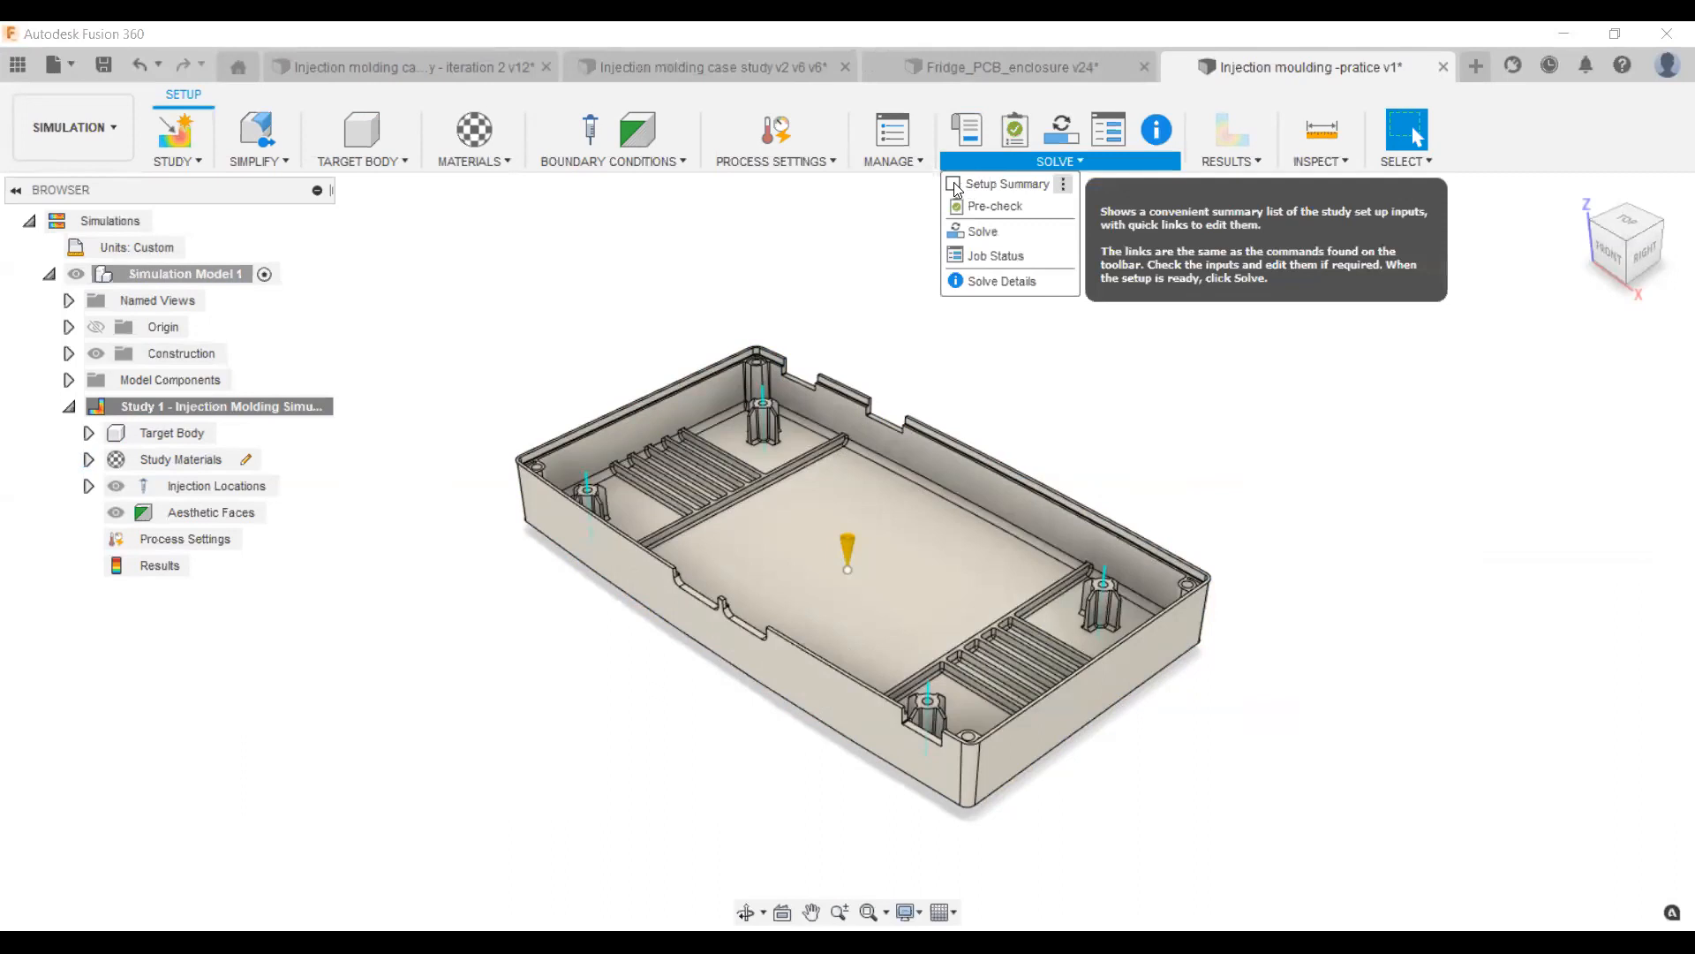
pyautogui.click(954, 186)
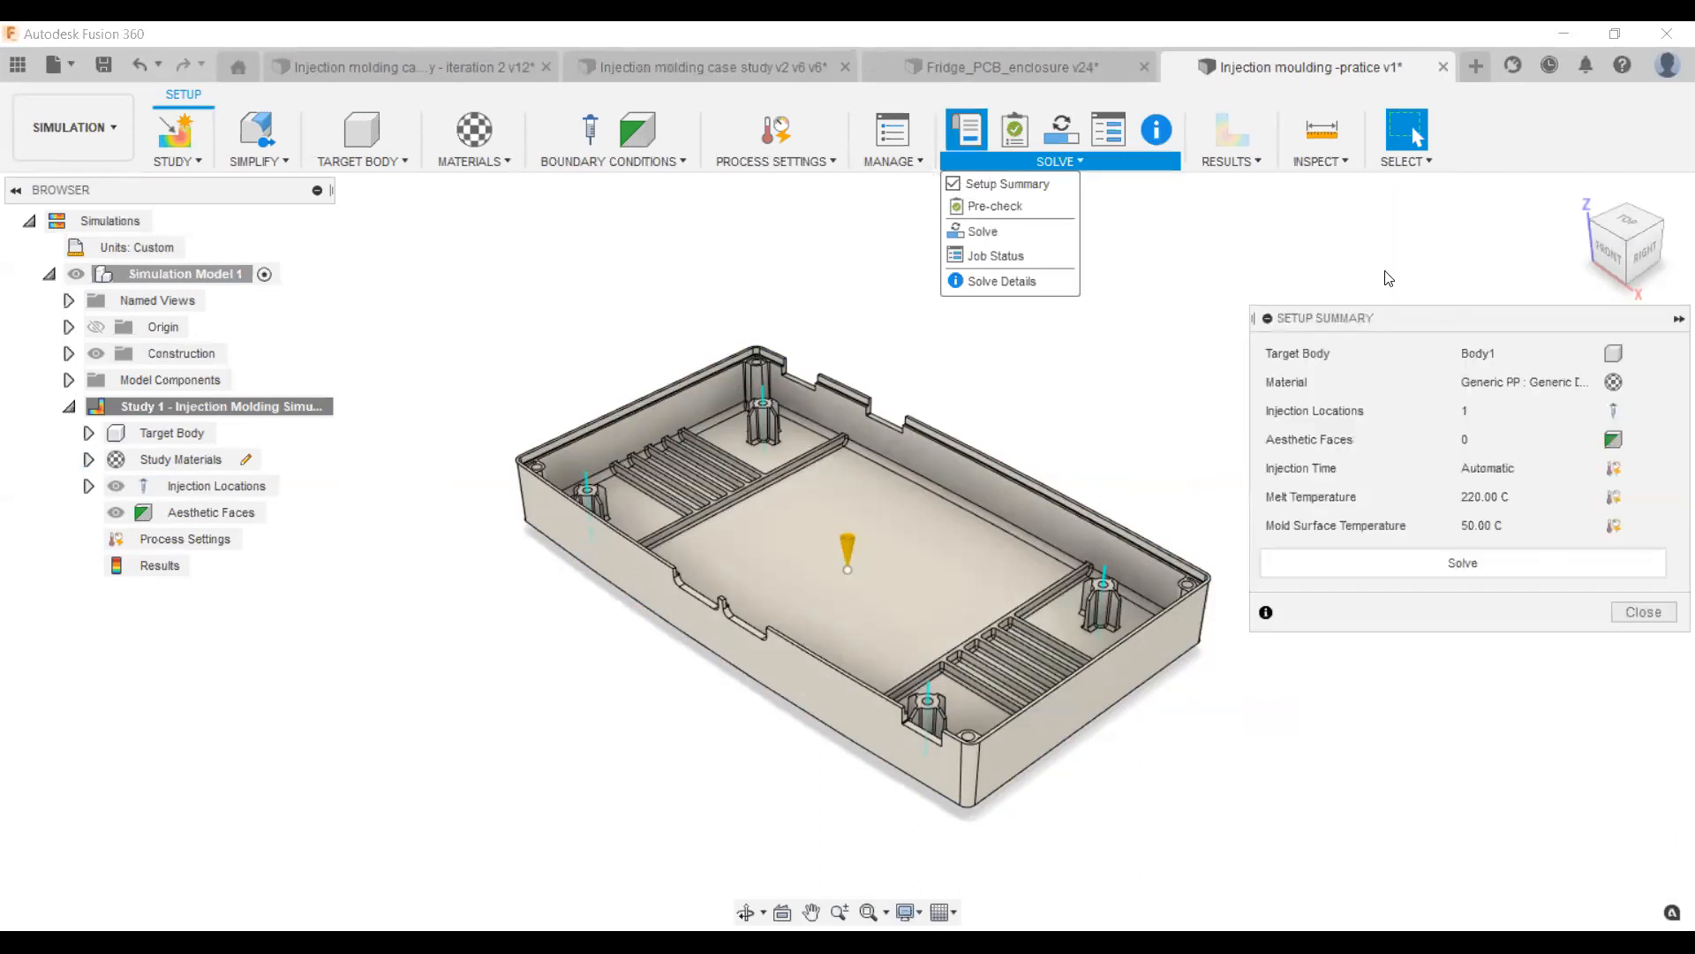
pyautogui.moveTo(1496, 320); pyautogui.dragTo(1153, 255)
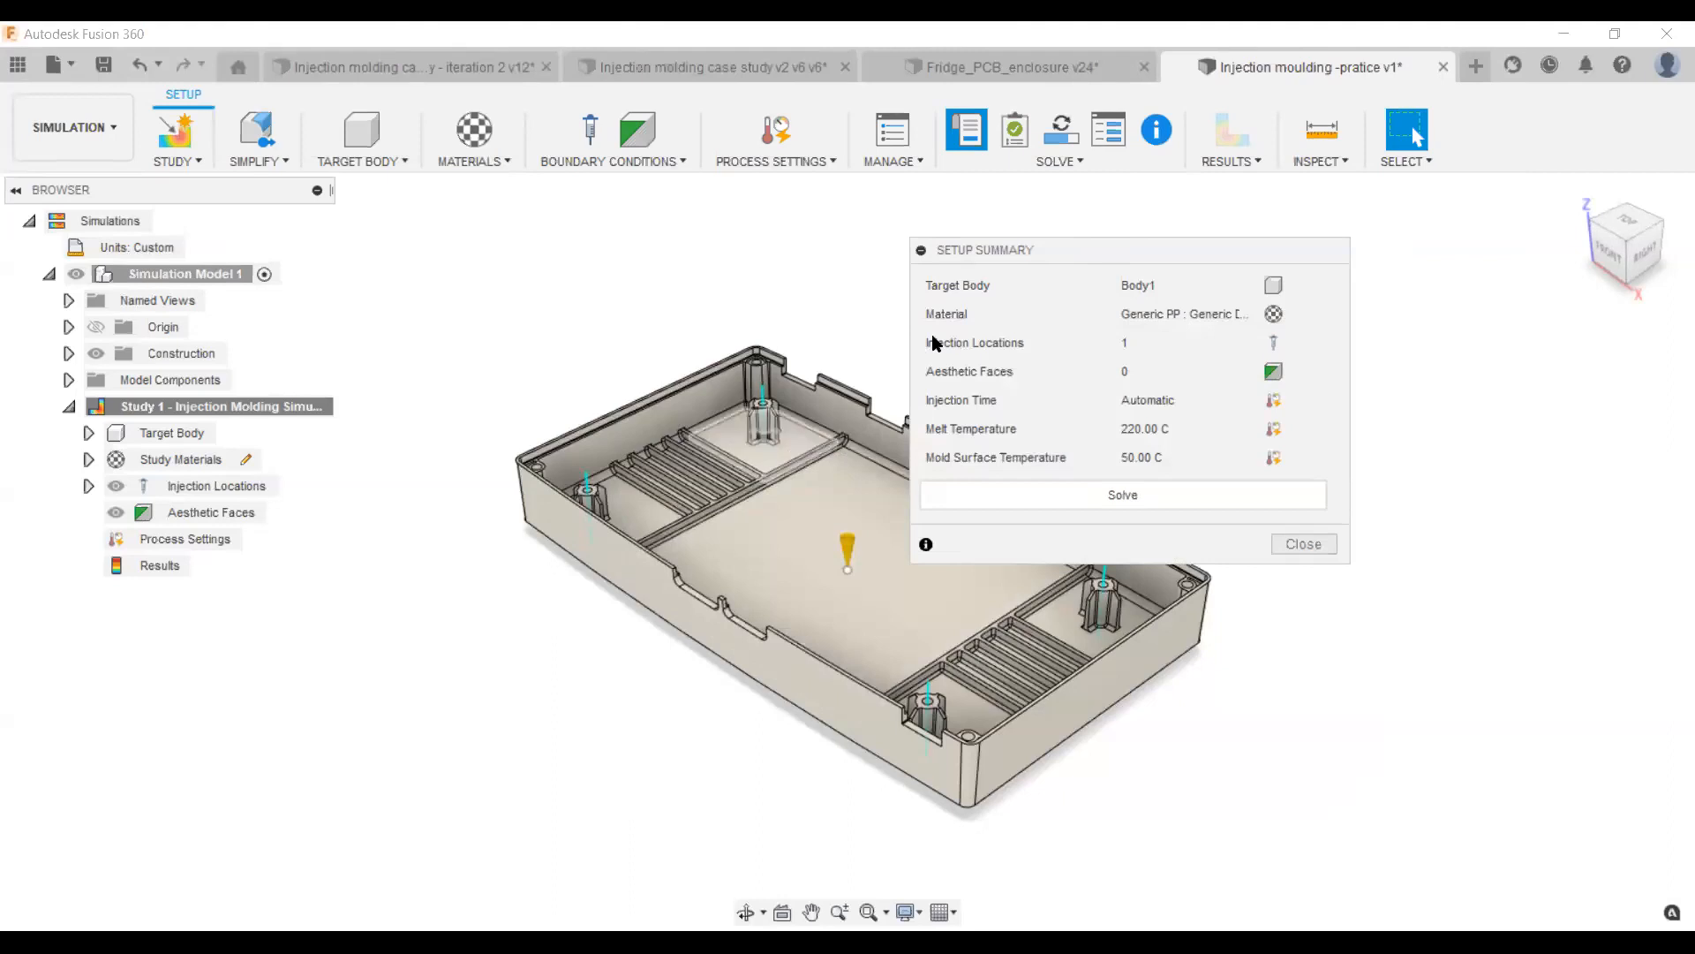
# Filter the study materials by the ABS family abbreviation and assign Generic ABS as the study material.
pyautogui.click(1274, 315)
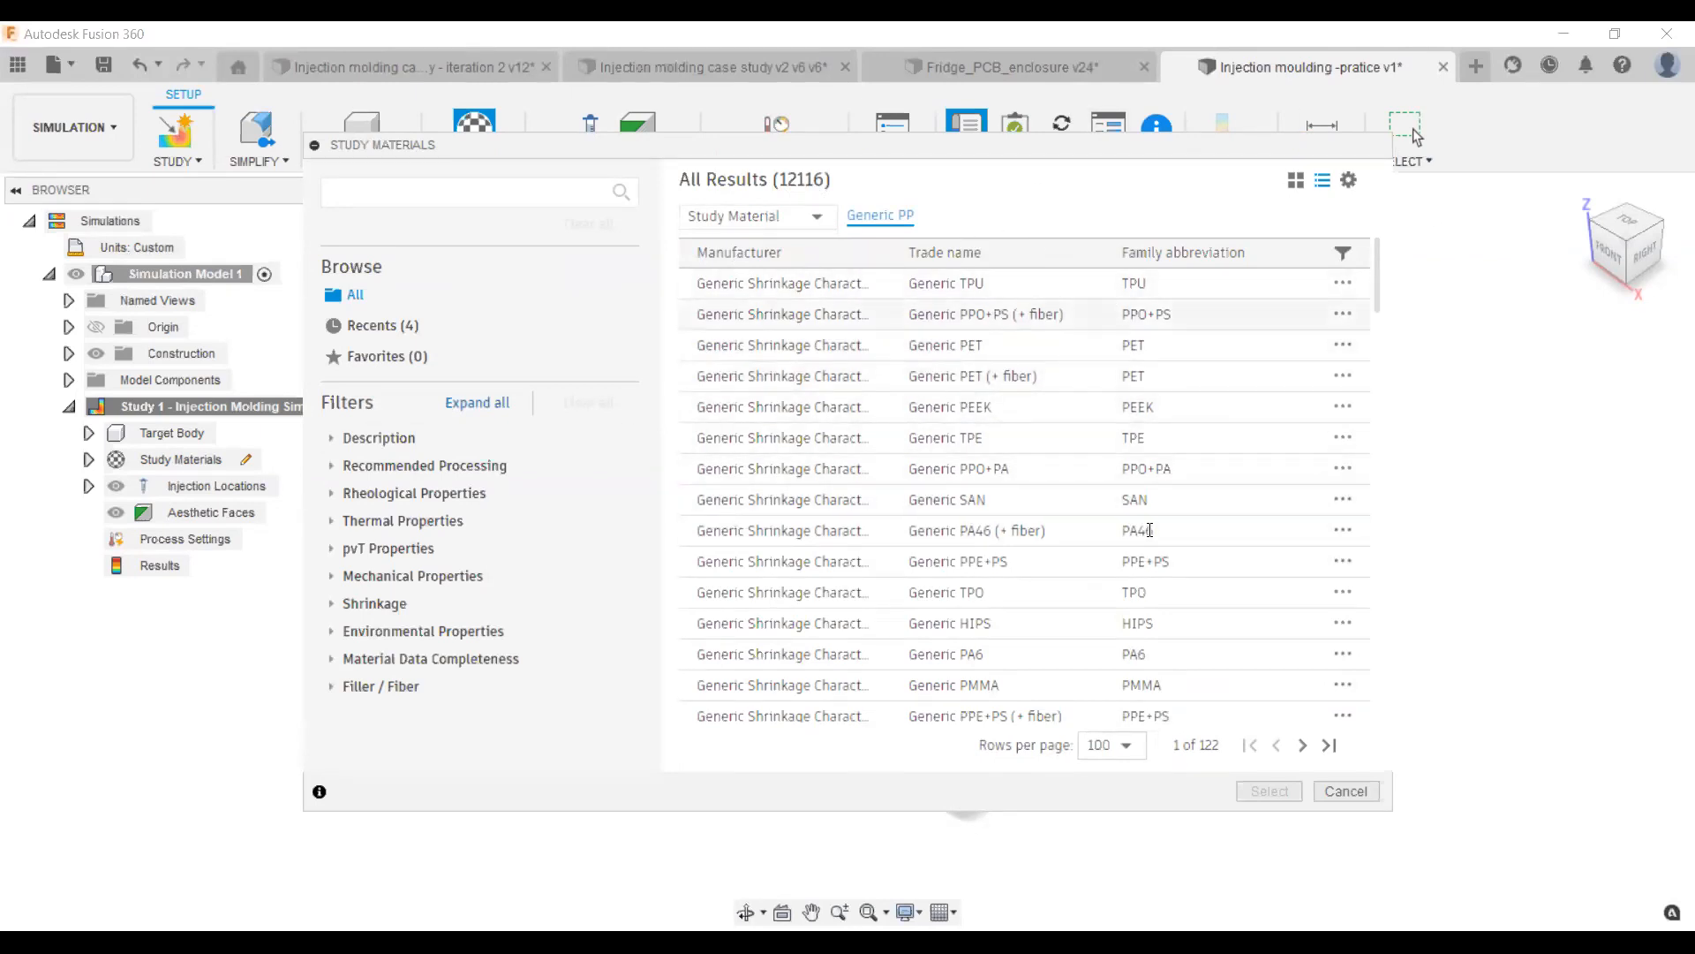
pyautogui.scroll(-5, 1148, 525)
pyautogui.scroll(5, 1149, 521)
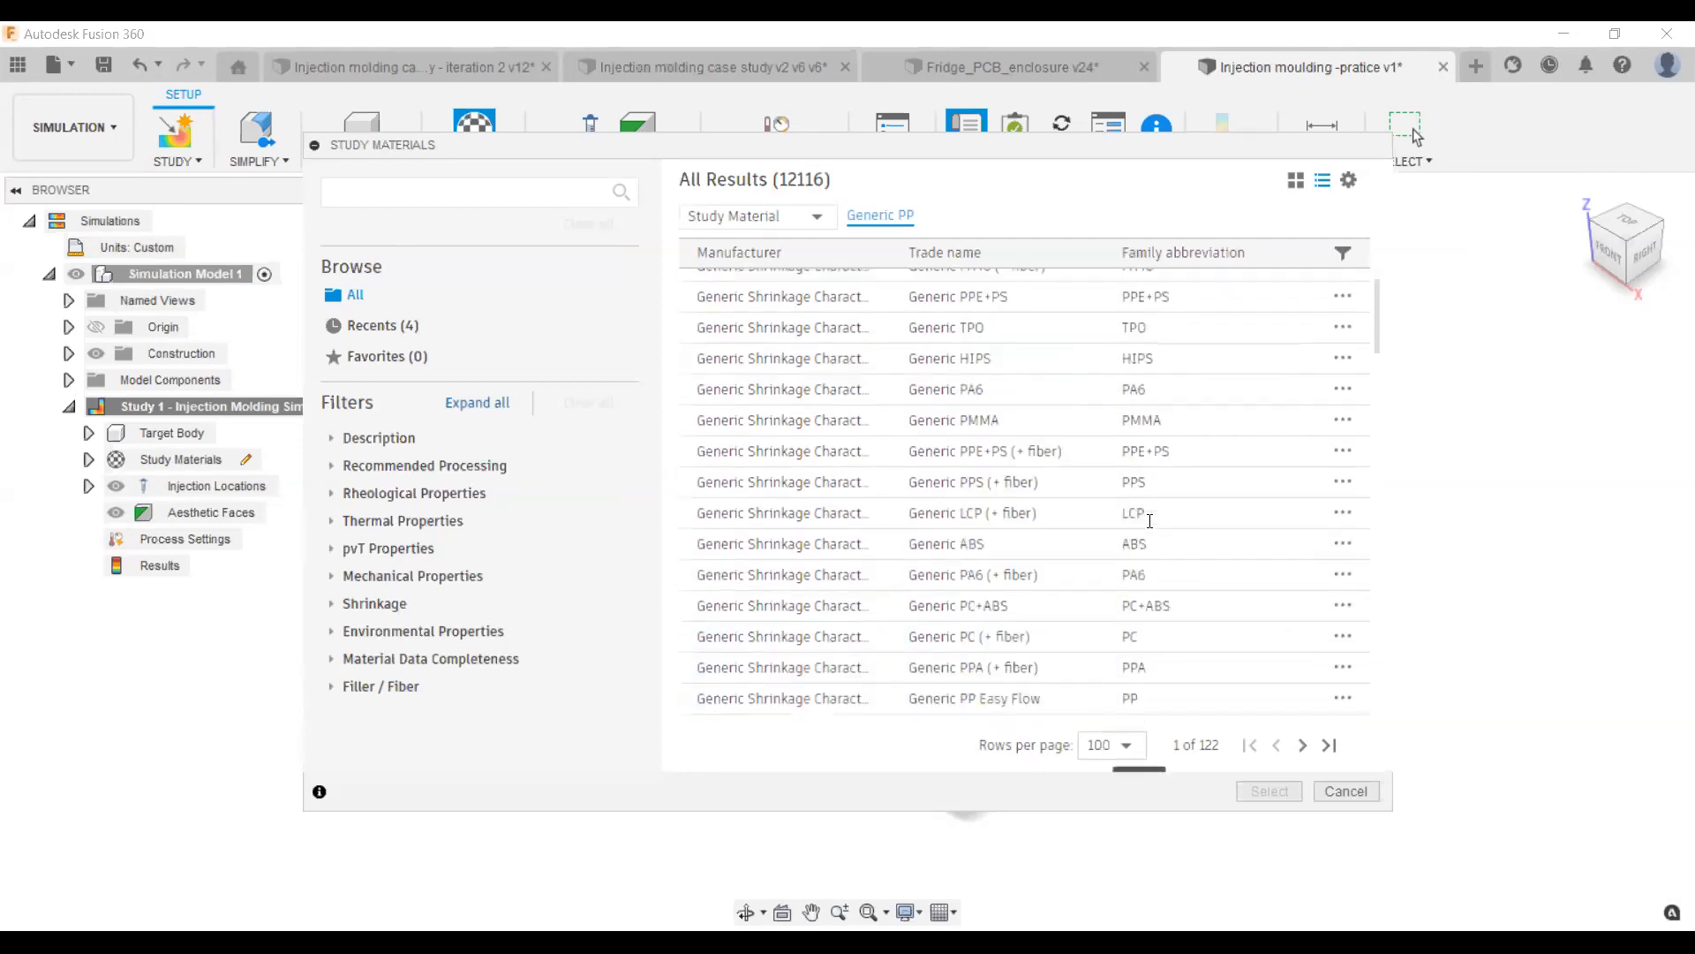
pyautogui.click(413, 201)
pyautogui.write('abs')
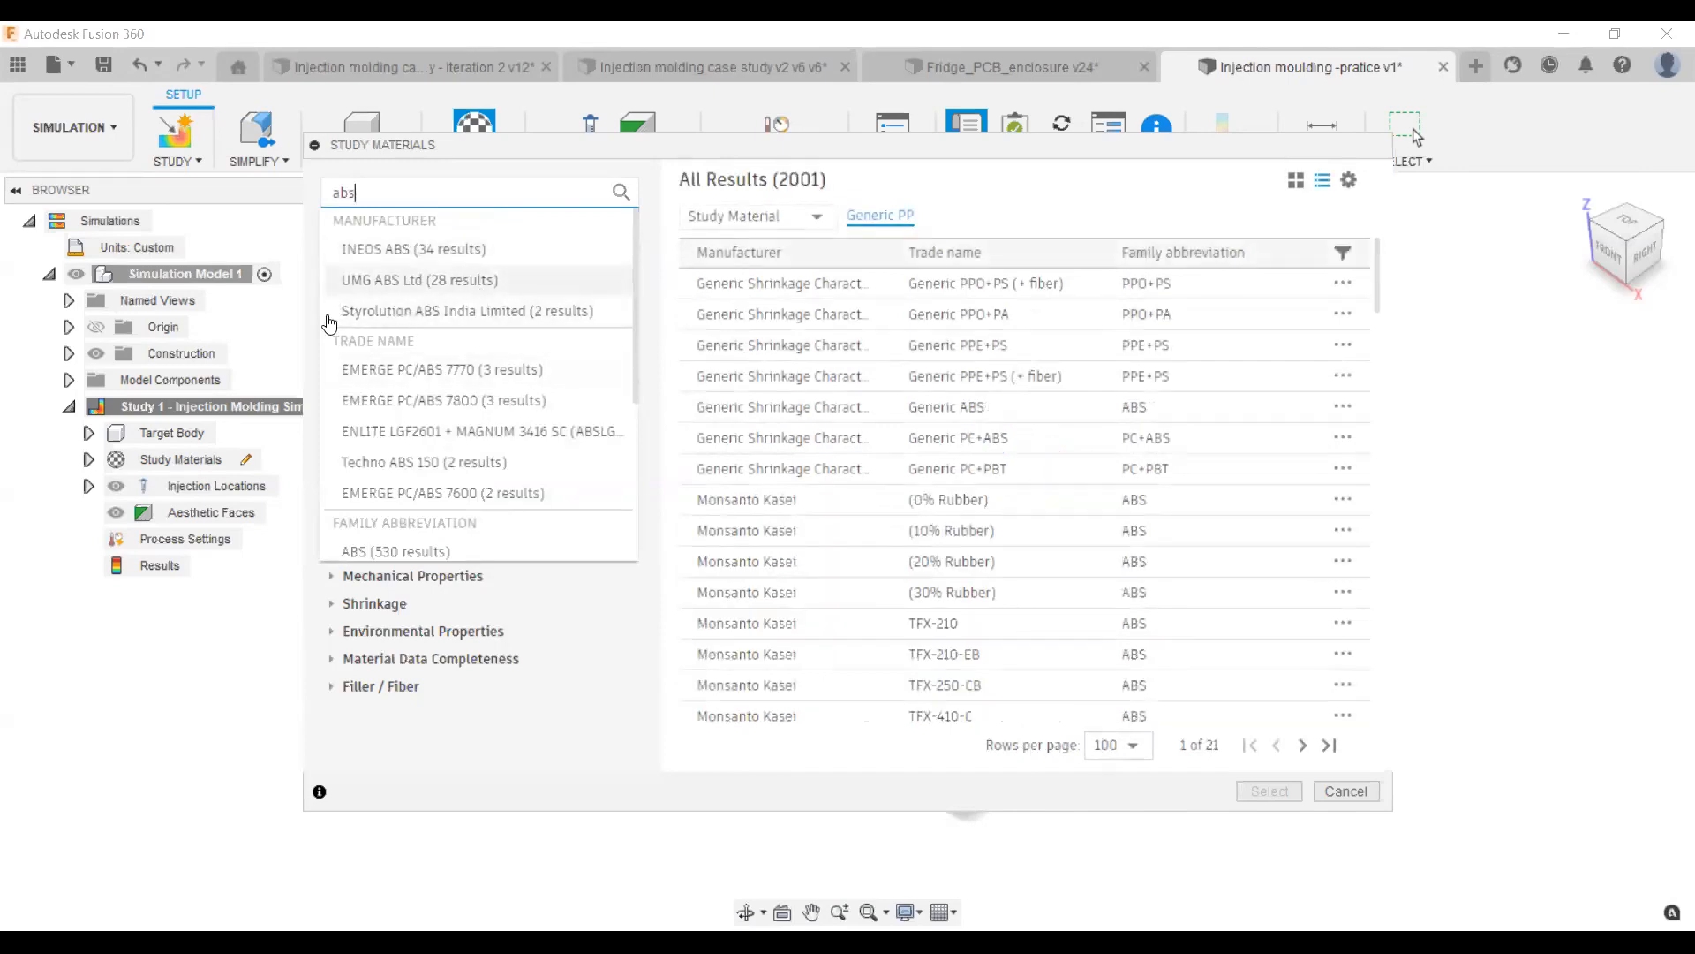
pyautogui.click(432, 551)
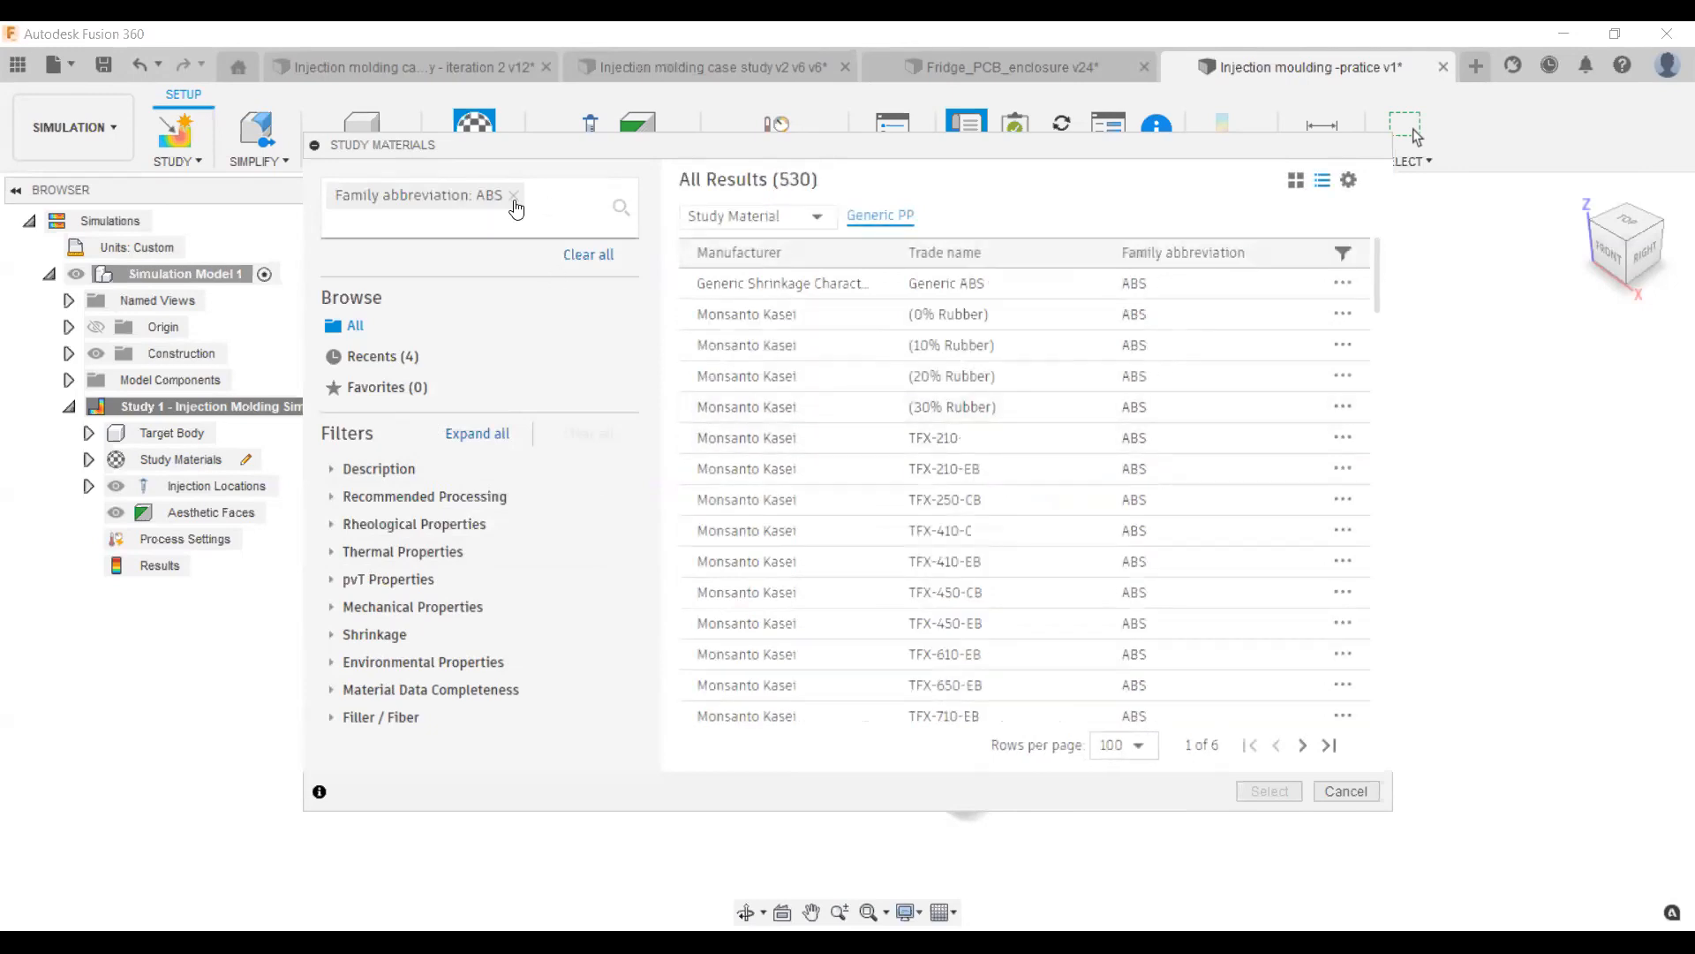
pyautogui.click(984, 285)
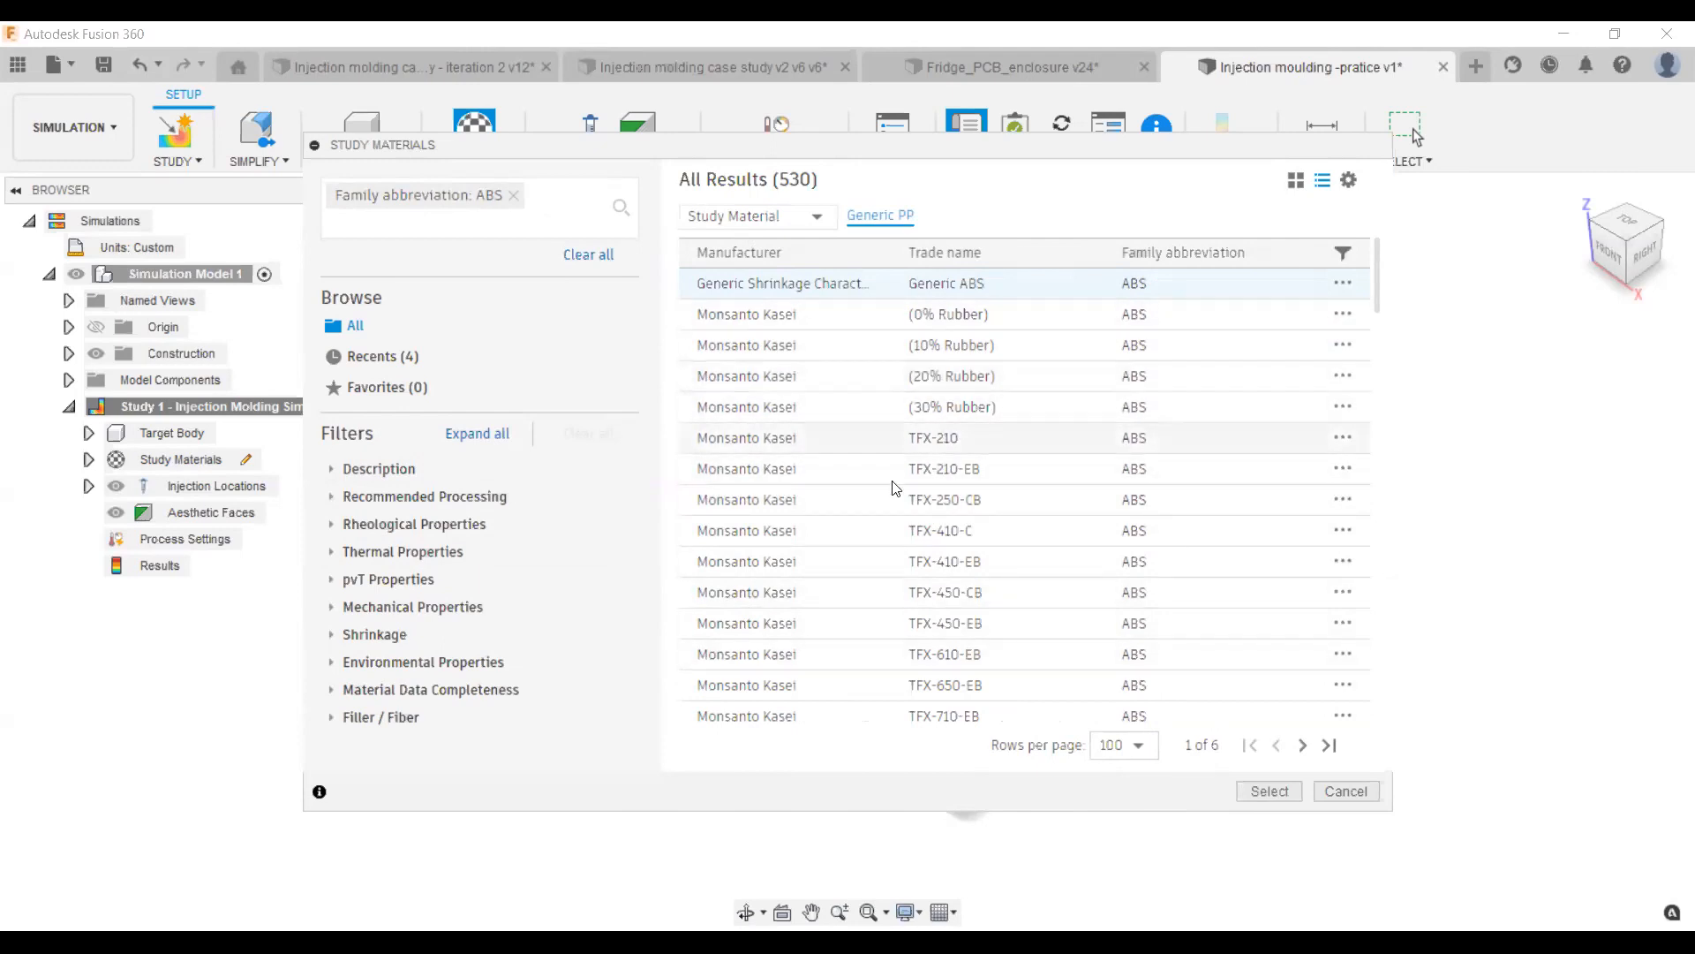
pyautogui.click(1269, 791)
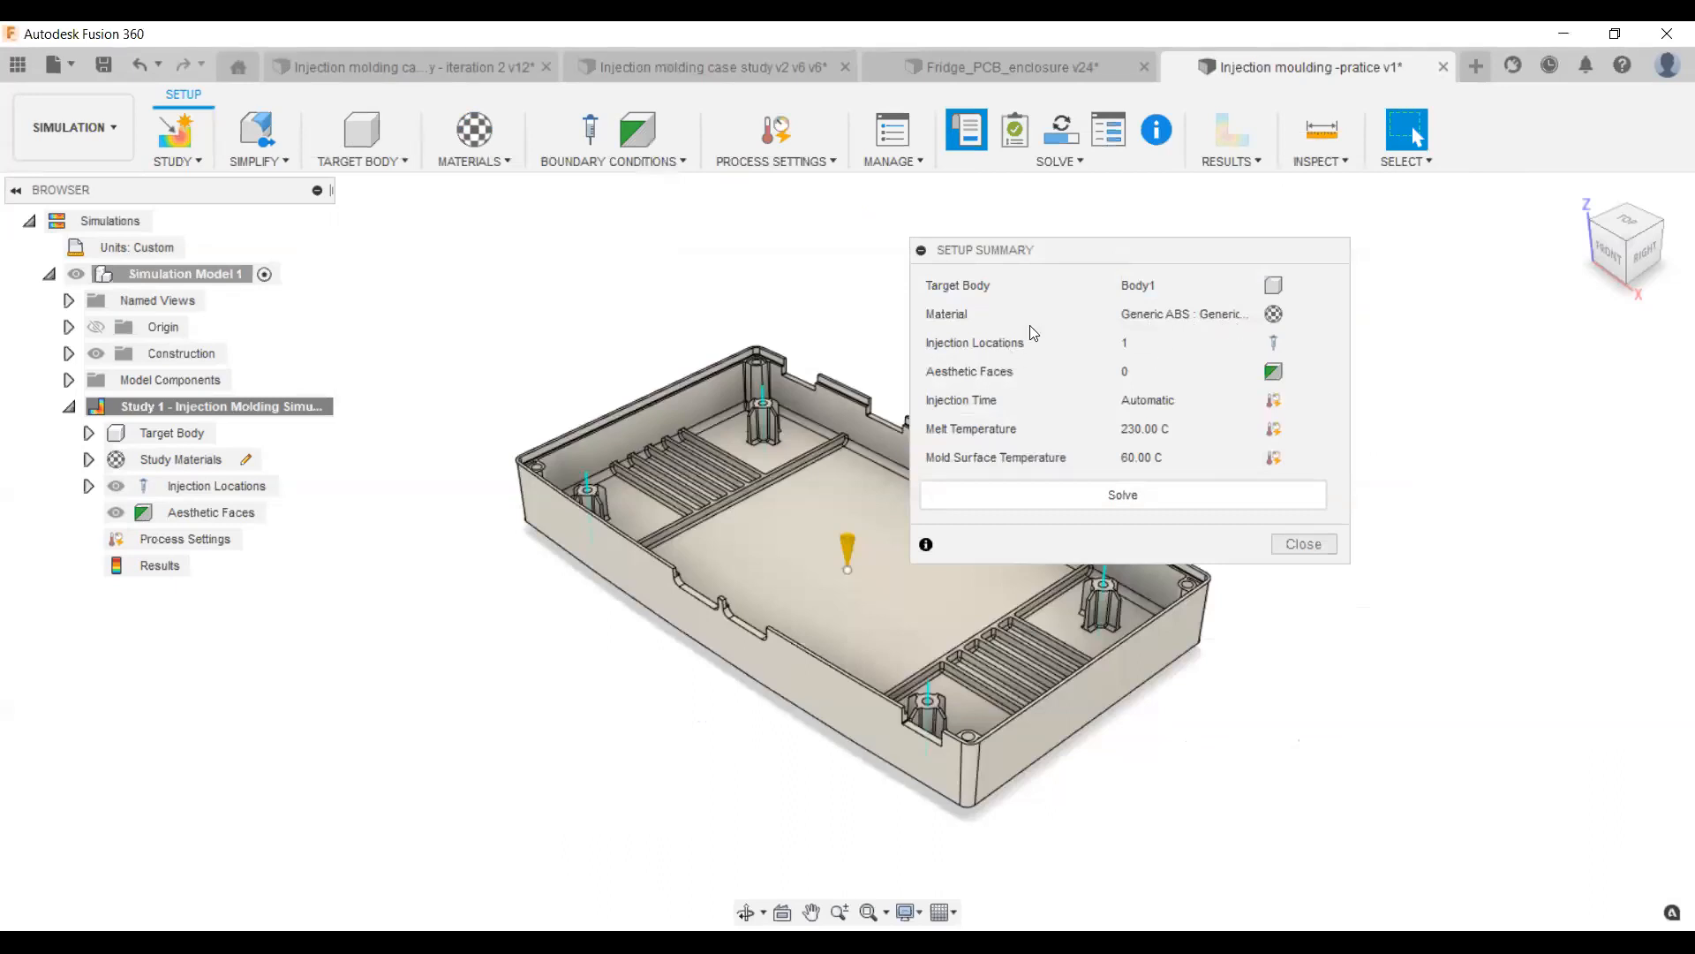
# Move the setup summary further clear of the enclosure and bring the whole part into view.
pyautogui.moveTo(1050, 254); pyautogui.dragTo(1102, 231)
pyautogui.scroll(-2, 641, 530)
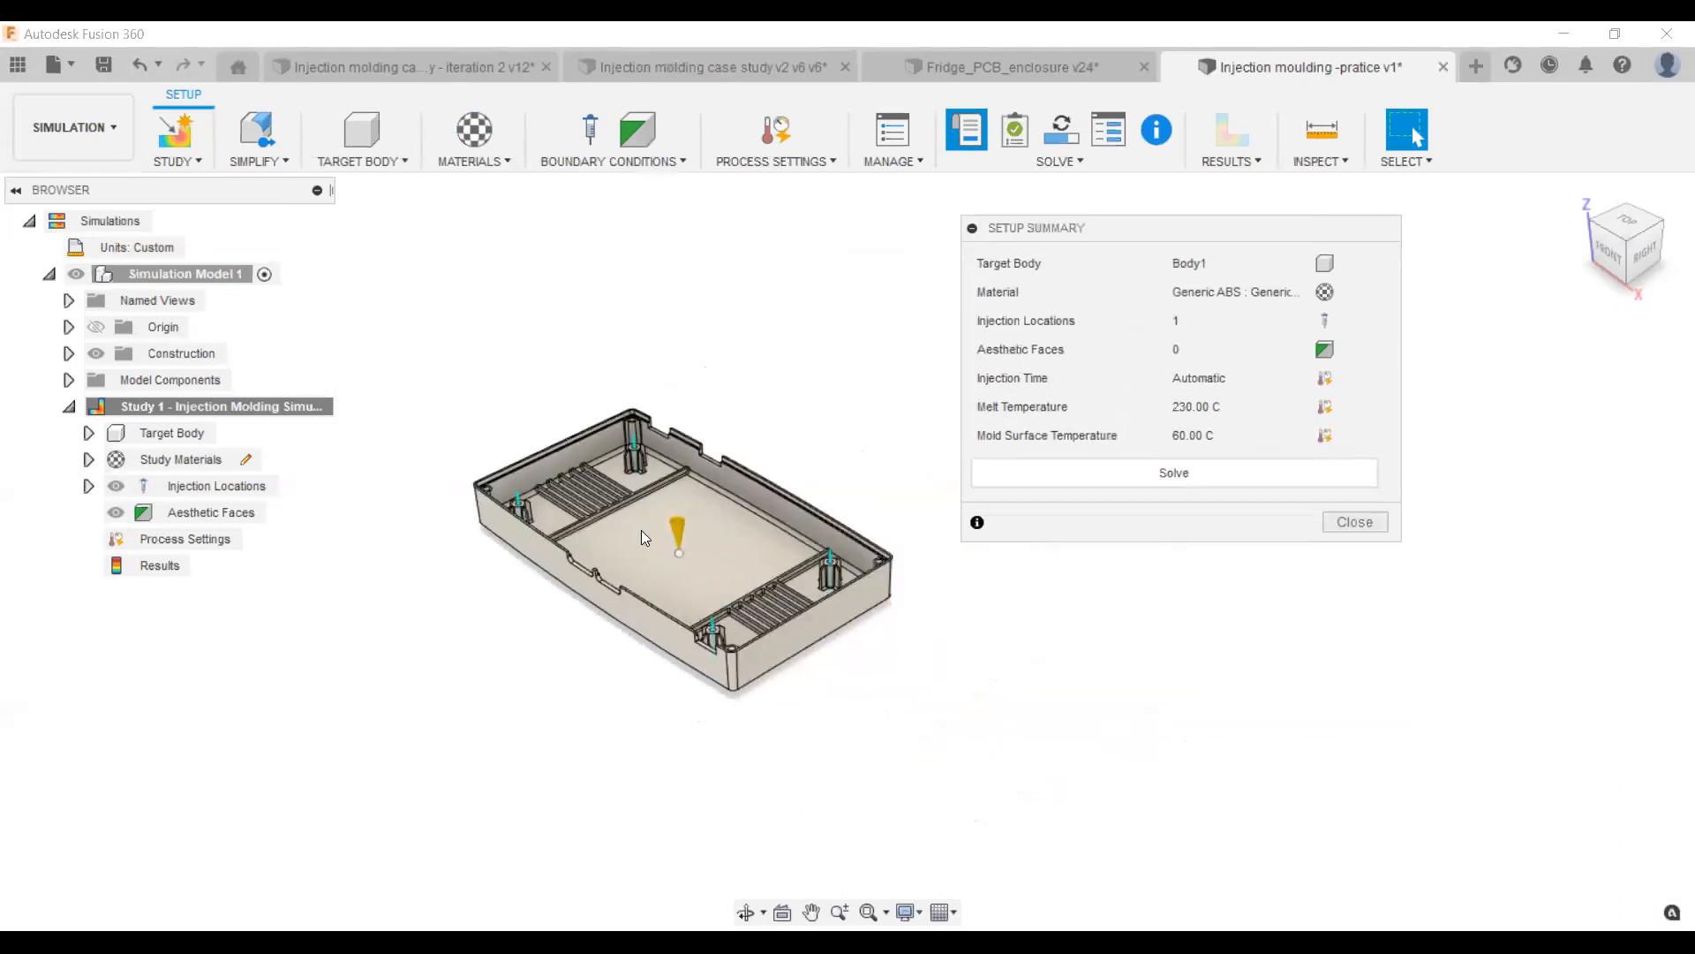
pyautogui.scroll(2, 682, 542)
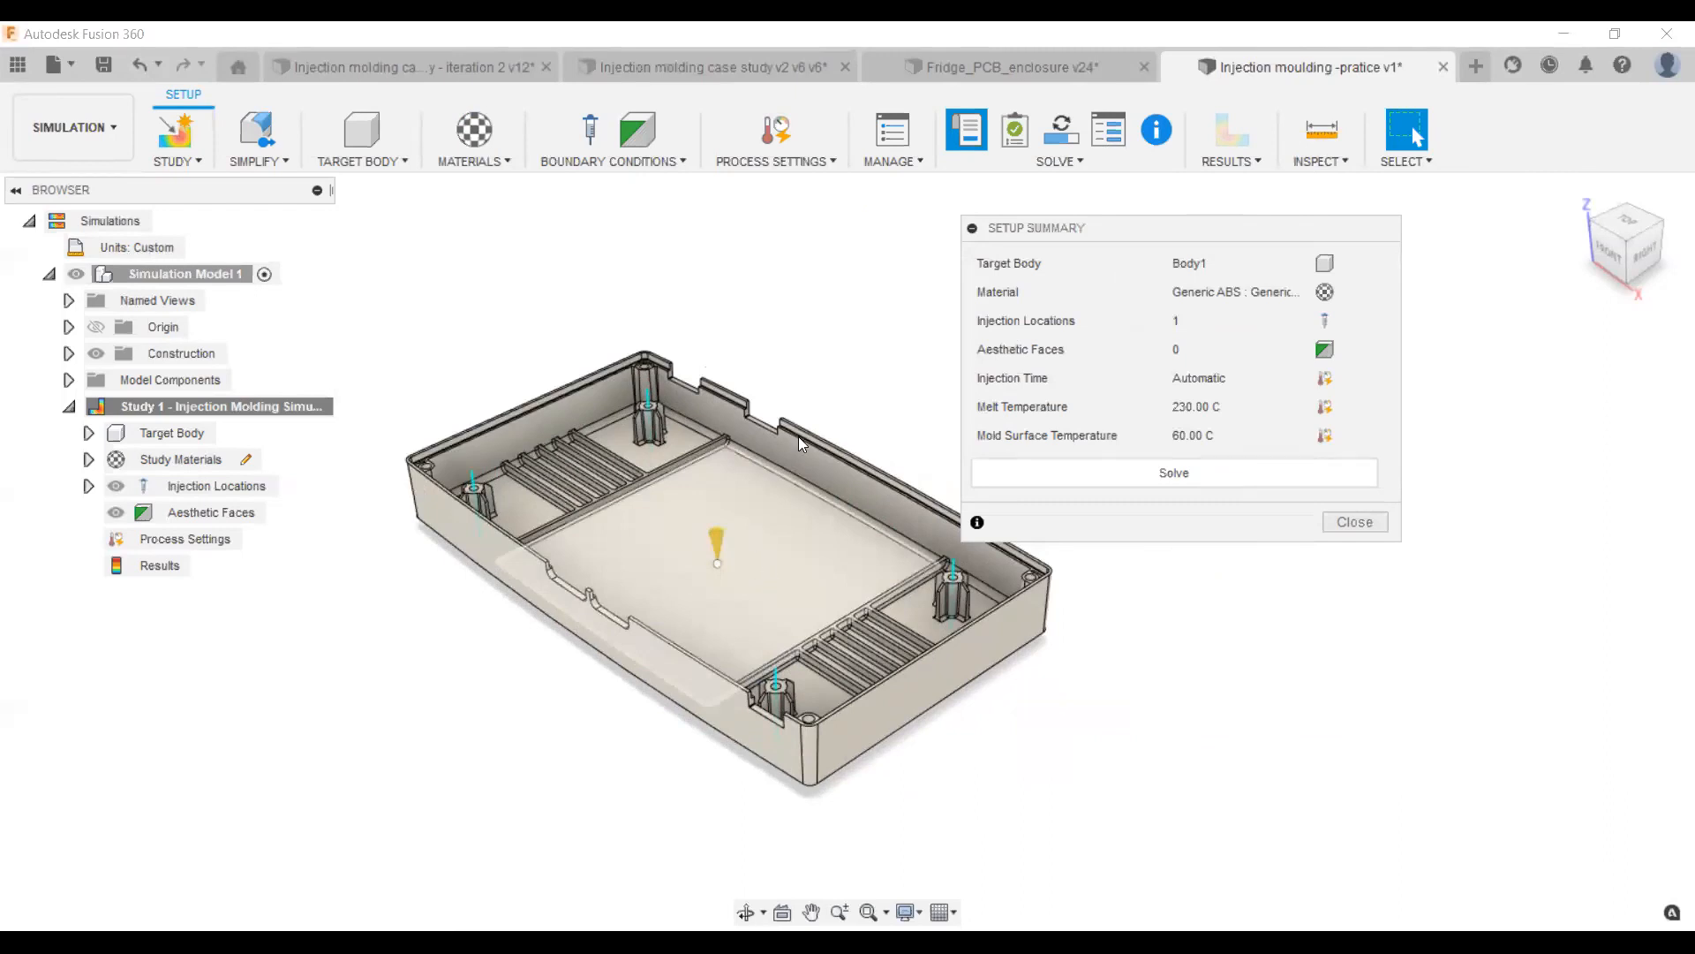
# Review the study's injection locations without editing them.
pyautogui.click(1325, 320)
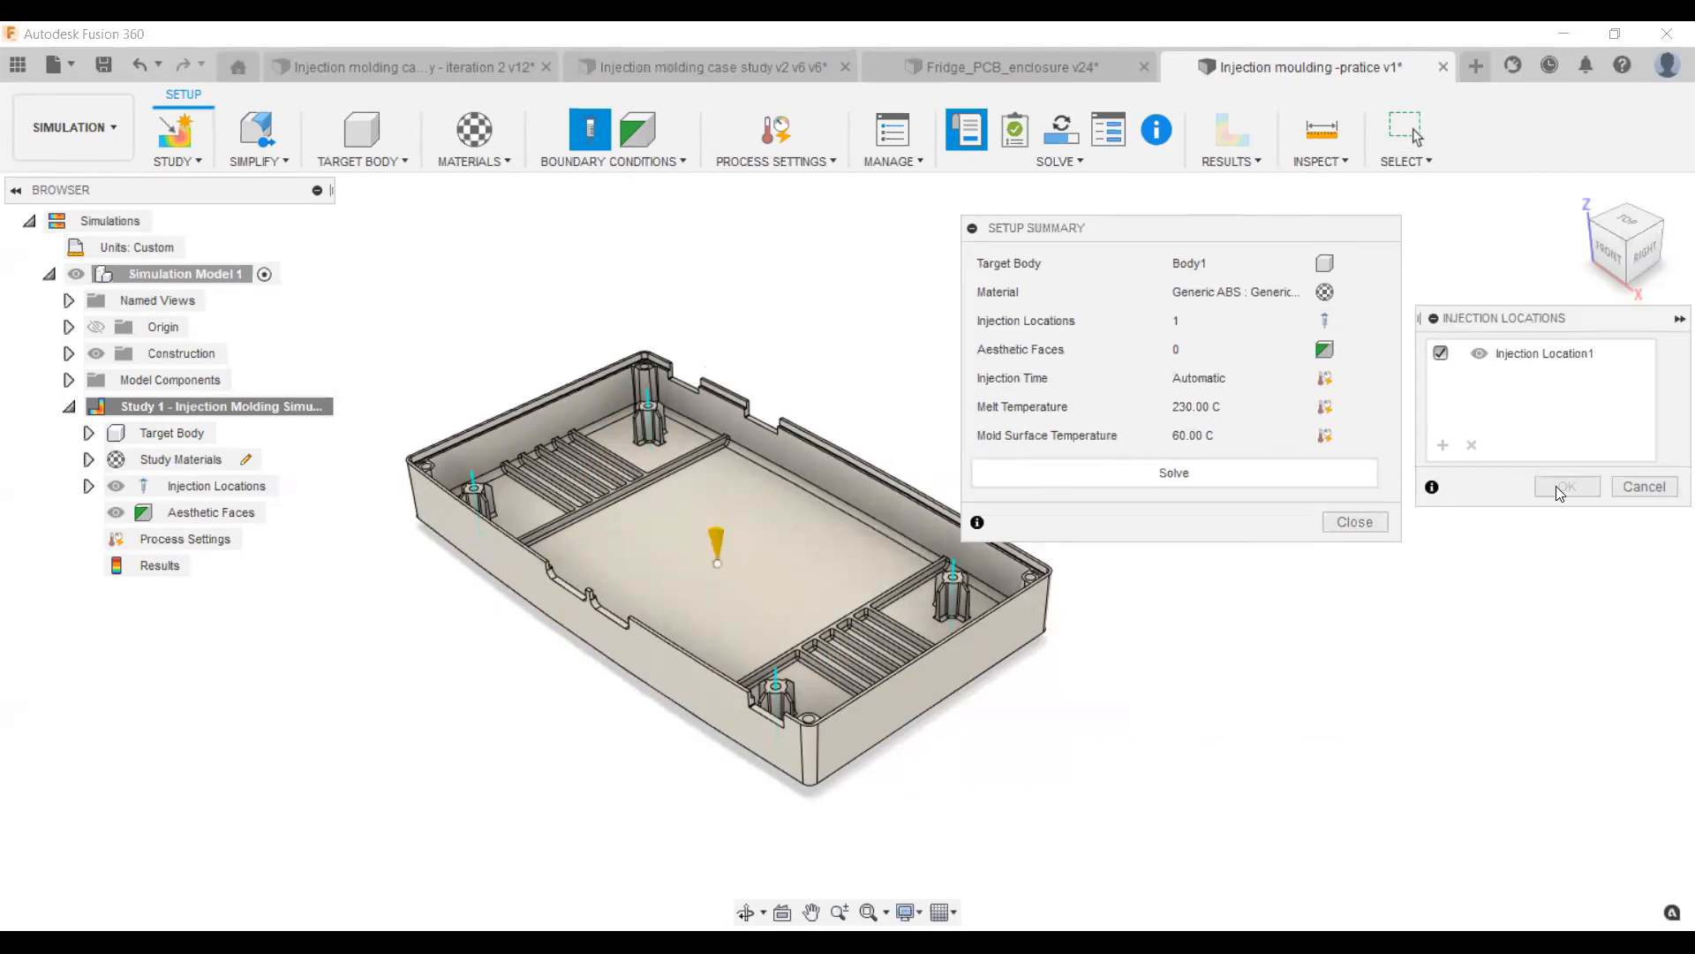
pyautogui.click(1623, 487)
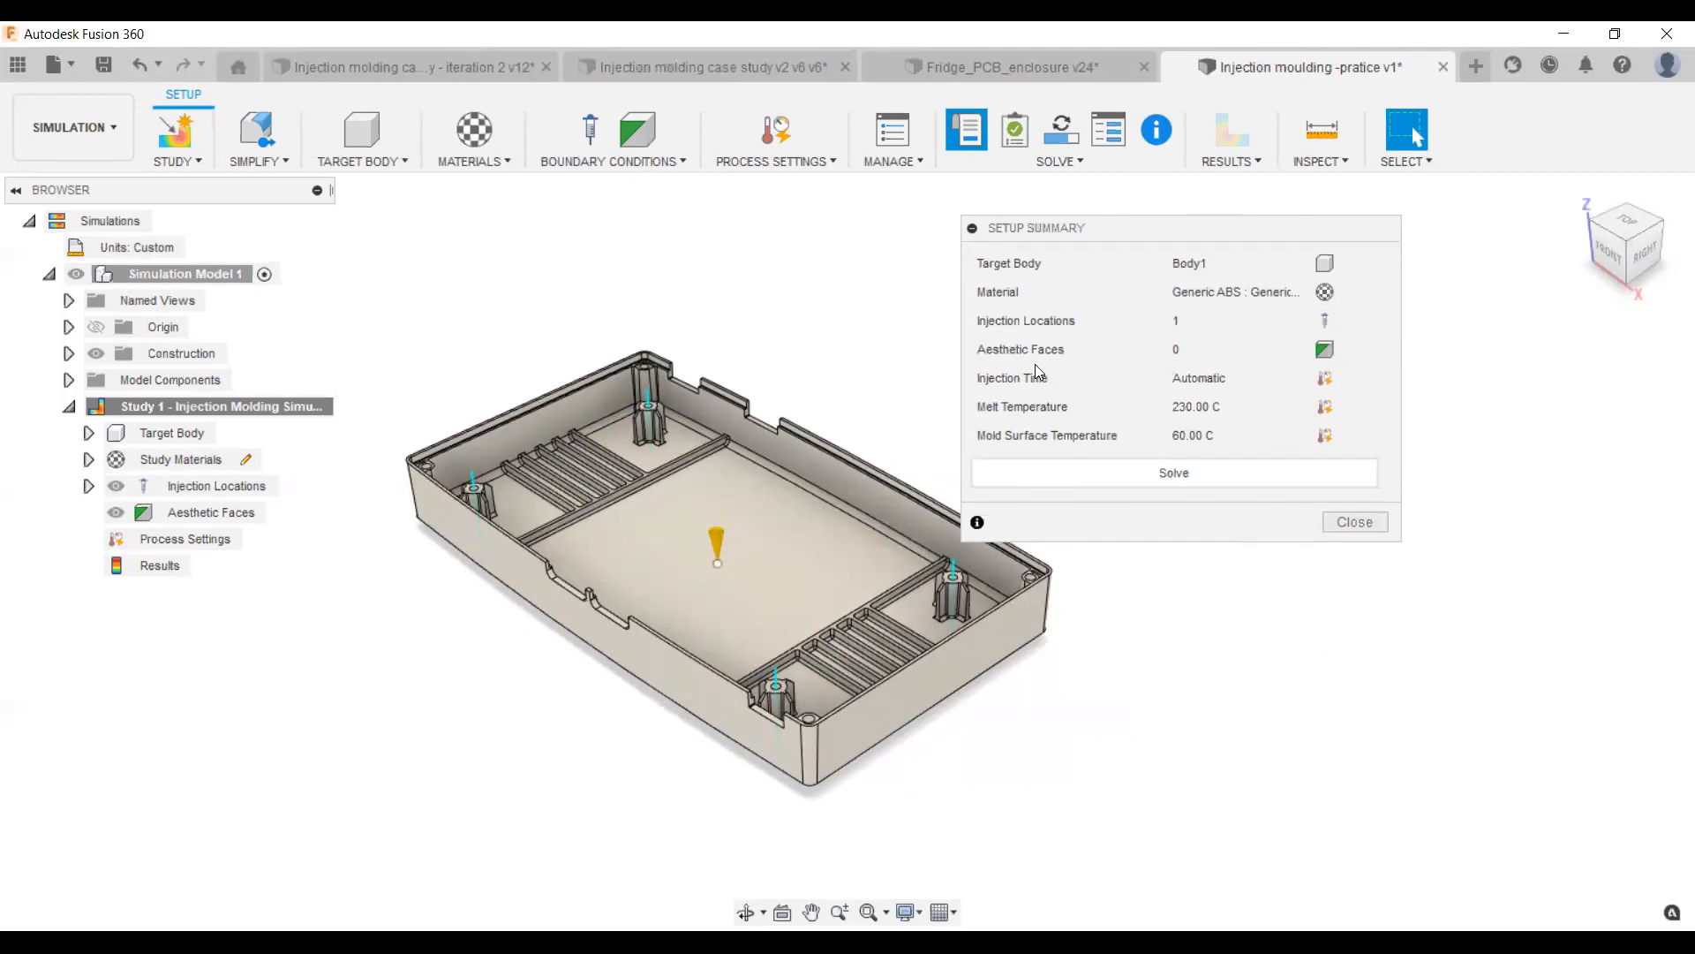
# Mark the enclosure's outer bottom and outer side walls as aesthetic faces, with Tangent Chain enabled.
pyautogui.keyDown('shift'); pyautogui.moveTo(730, 725); pyautogui.dragTo(808, 583, button='middle'); pyautogui.keyUp('shift')
pyautogui.click(723, 543)
pyautogui.click(805, 500)
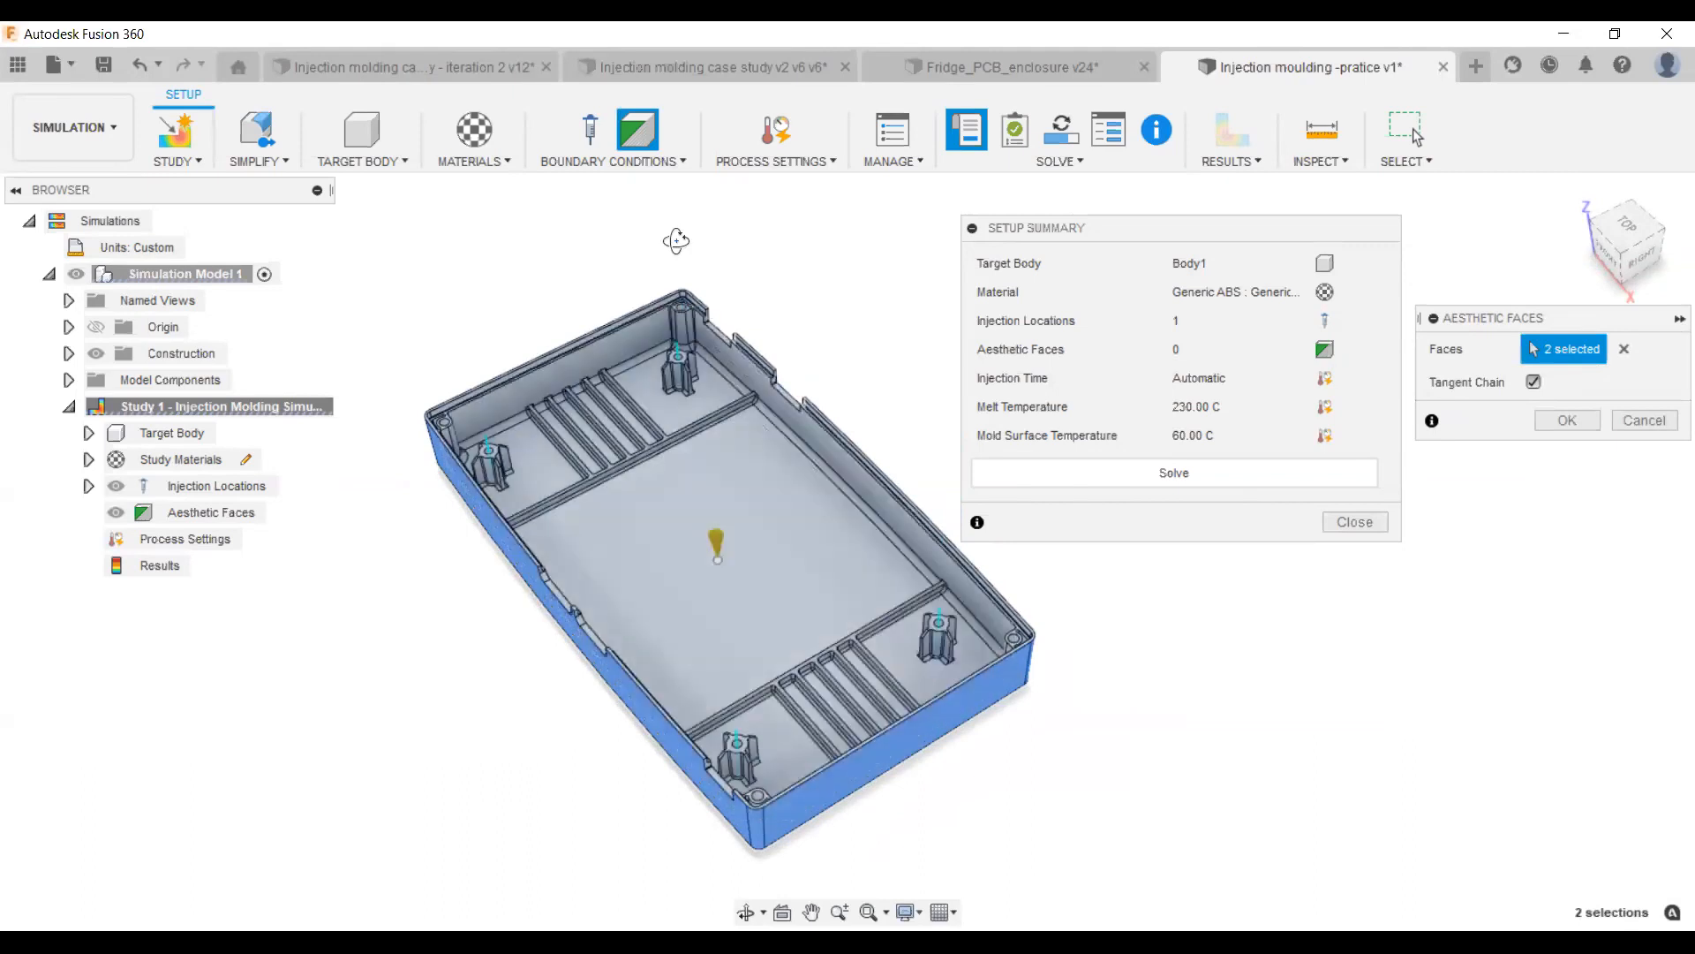
pyautogui.scroll(-1, 677, 241)
pyautogui.scroll(-2, 710, 470)
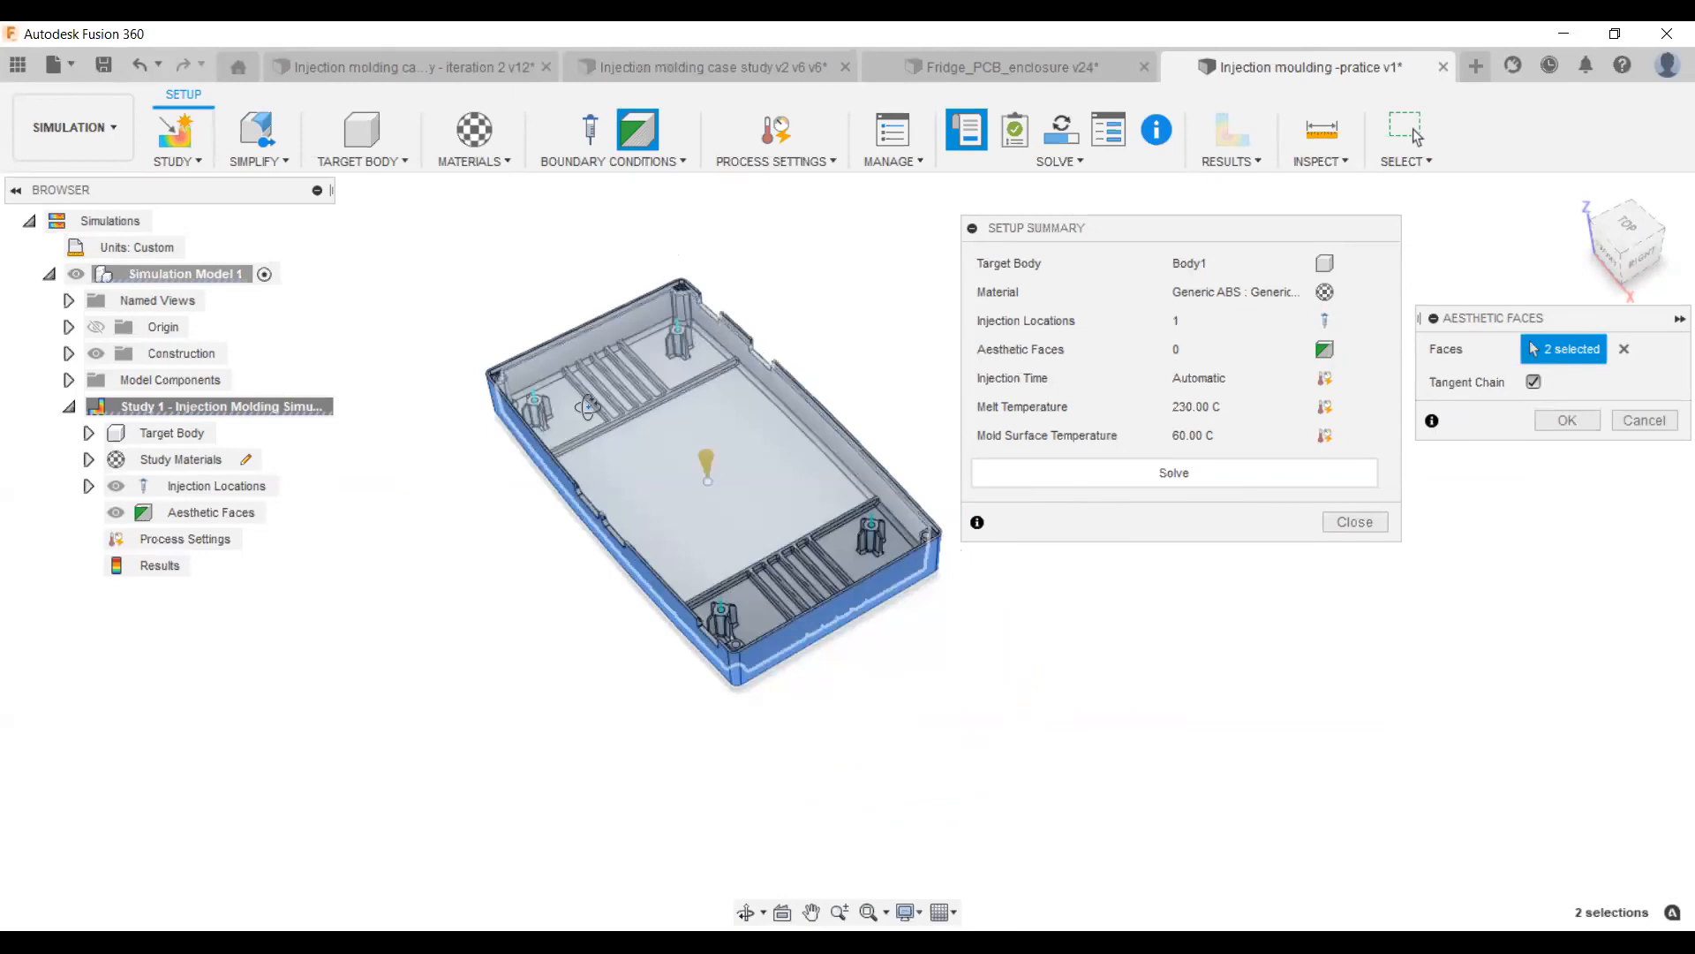
pyautogui.scroll(10, 588, 407)
pyautogui.scroll(5, 588, 407)
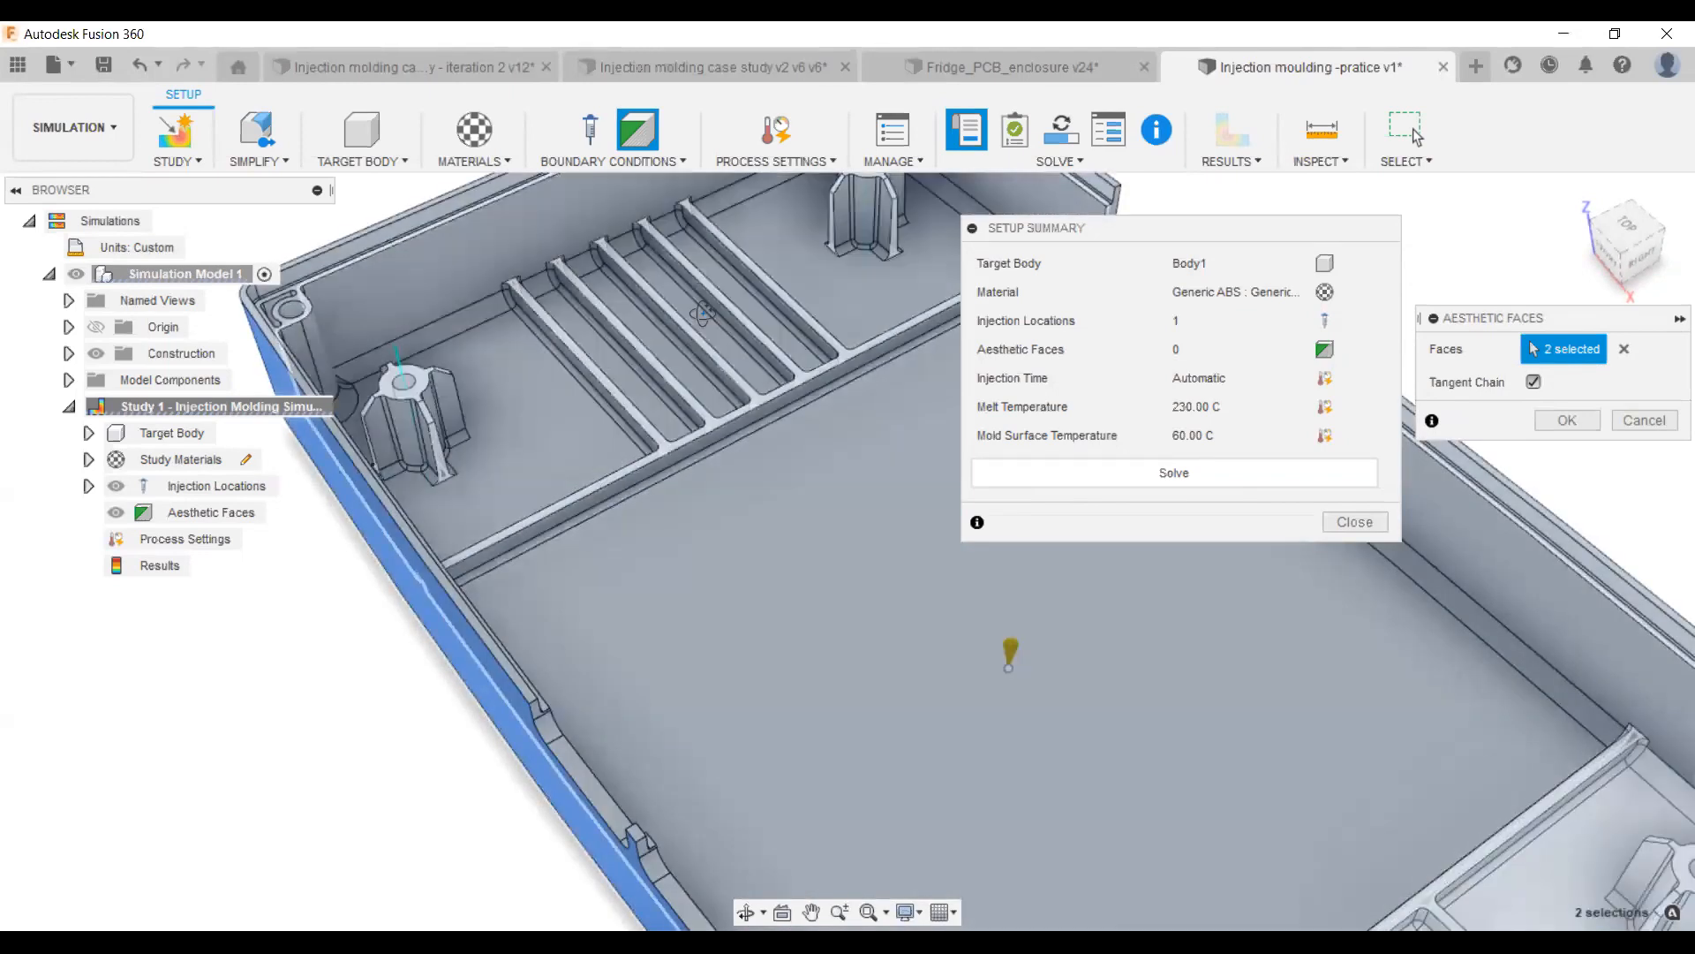
pyautogui.scroll(-5, 645, 353)
pyautogui.keyDown('shift'); pyautogui.moveTo(707, 476); pyautogui.dragTo(618, 304, button='middle'); pyautogui.keyUp('shift')
pyautogui.keyDown('shift'); pyautogui.moveTo(613, 507); pyautogui.dragTo(923, 404, button='middle'); pyautogui.keyUp('shift')
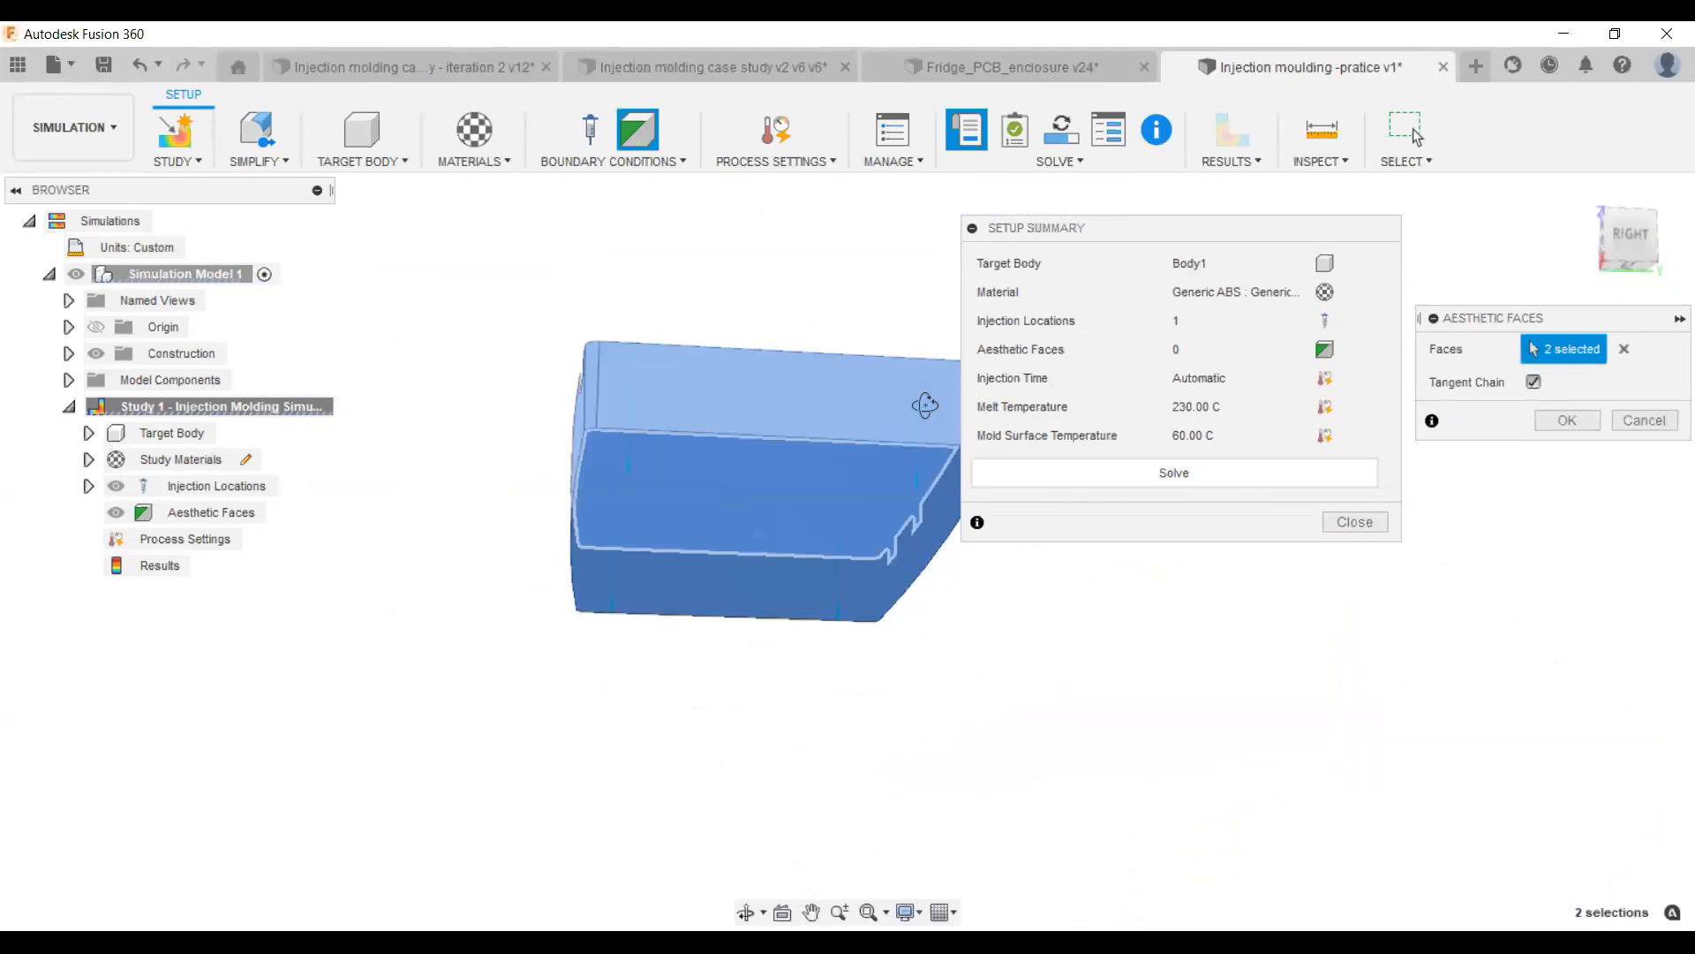
pyautogui.keyDown('shift'); pyautogui.moveTo(586, 446); pyautogui.dragTo(634, 479, button='middle'); pyautogui.keyUp('shift')
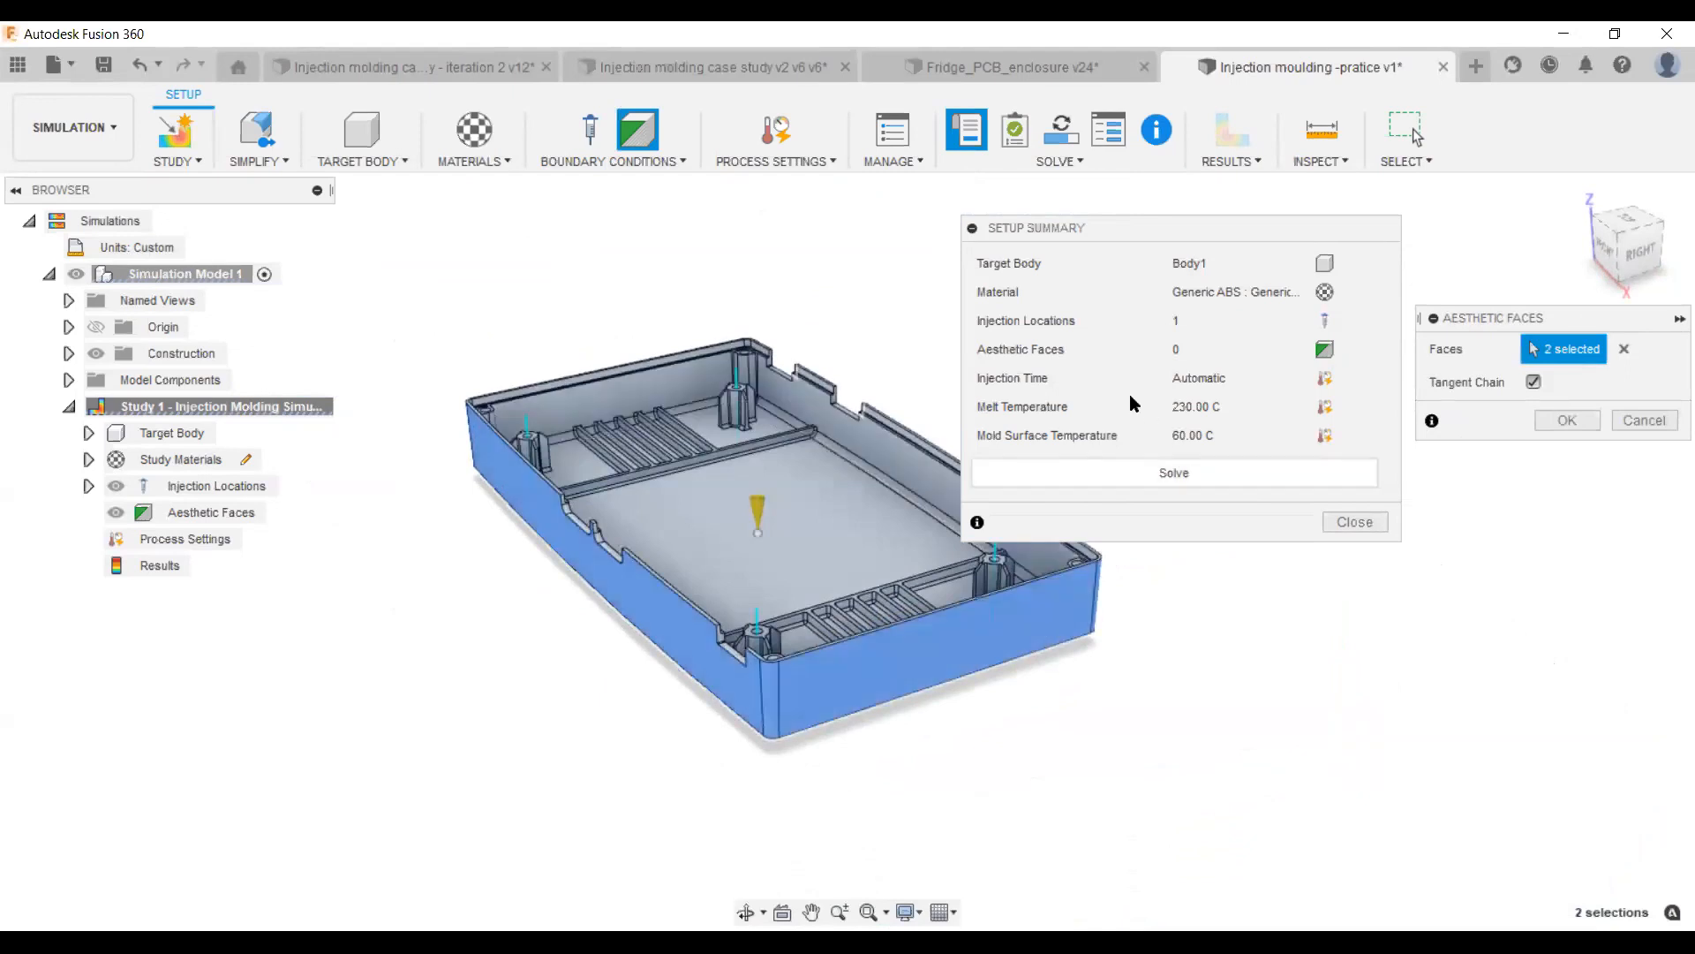
pyautogui.click(1568, 421)
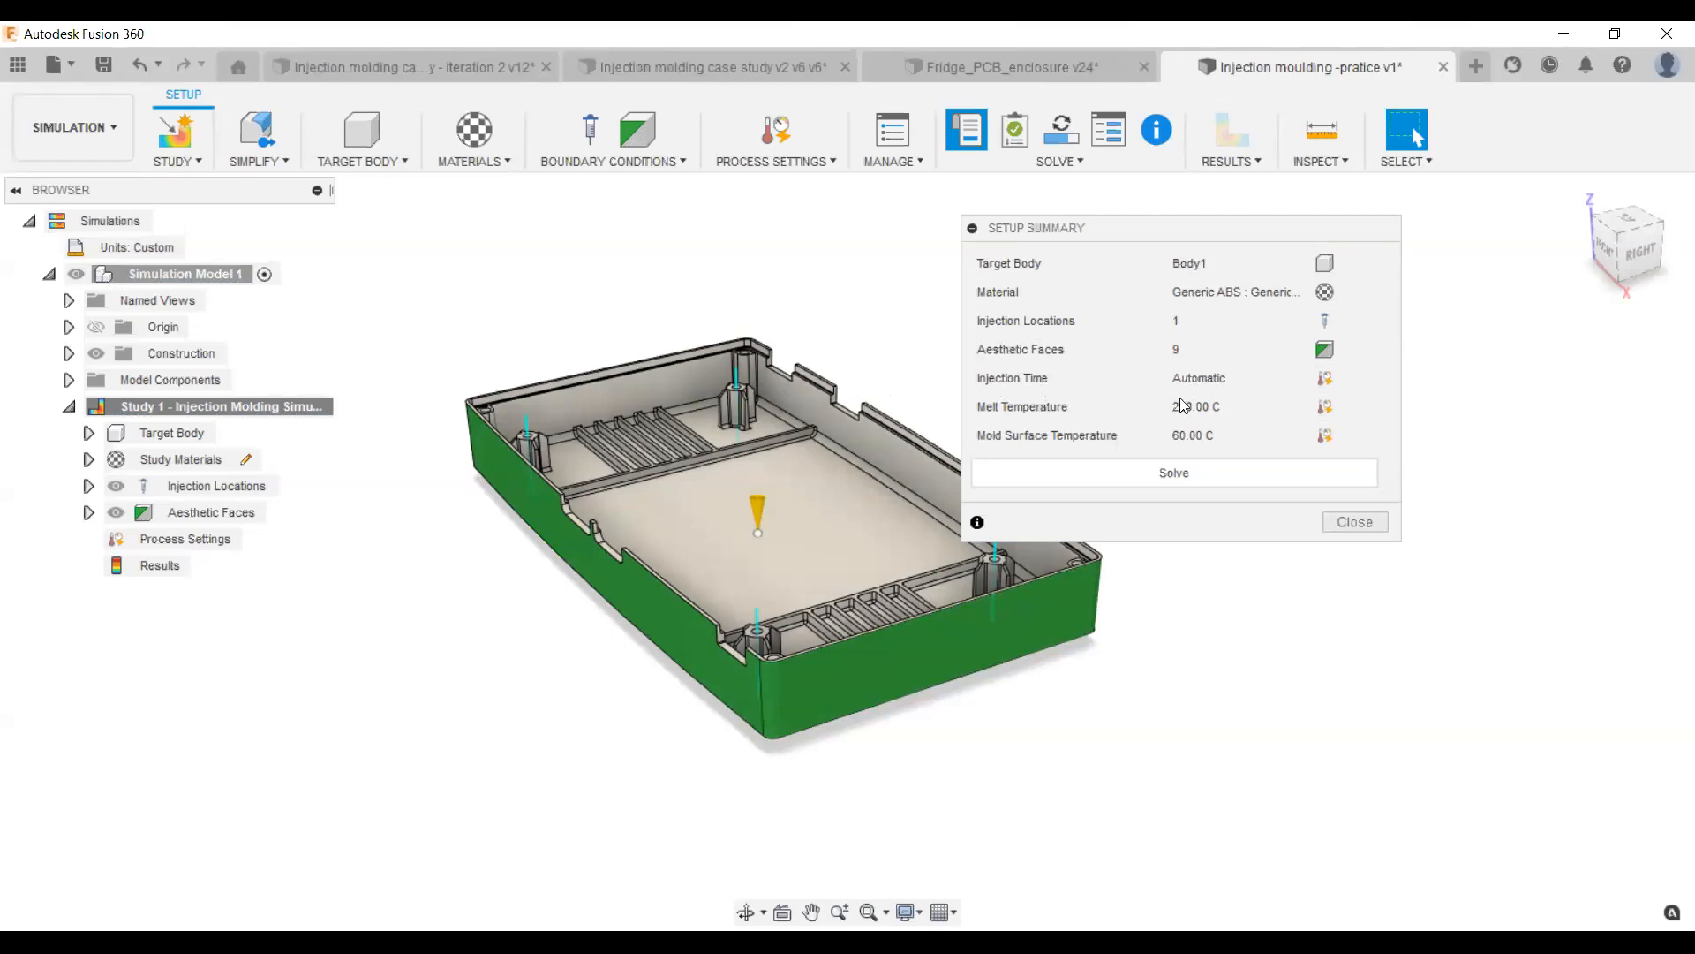
# Check the injection time options and material-specific temperatures in the process settings, keeping the injection time on Automatic.
pyautogui.click(1331, 376)
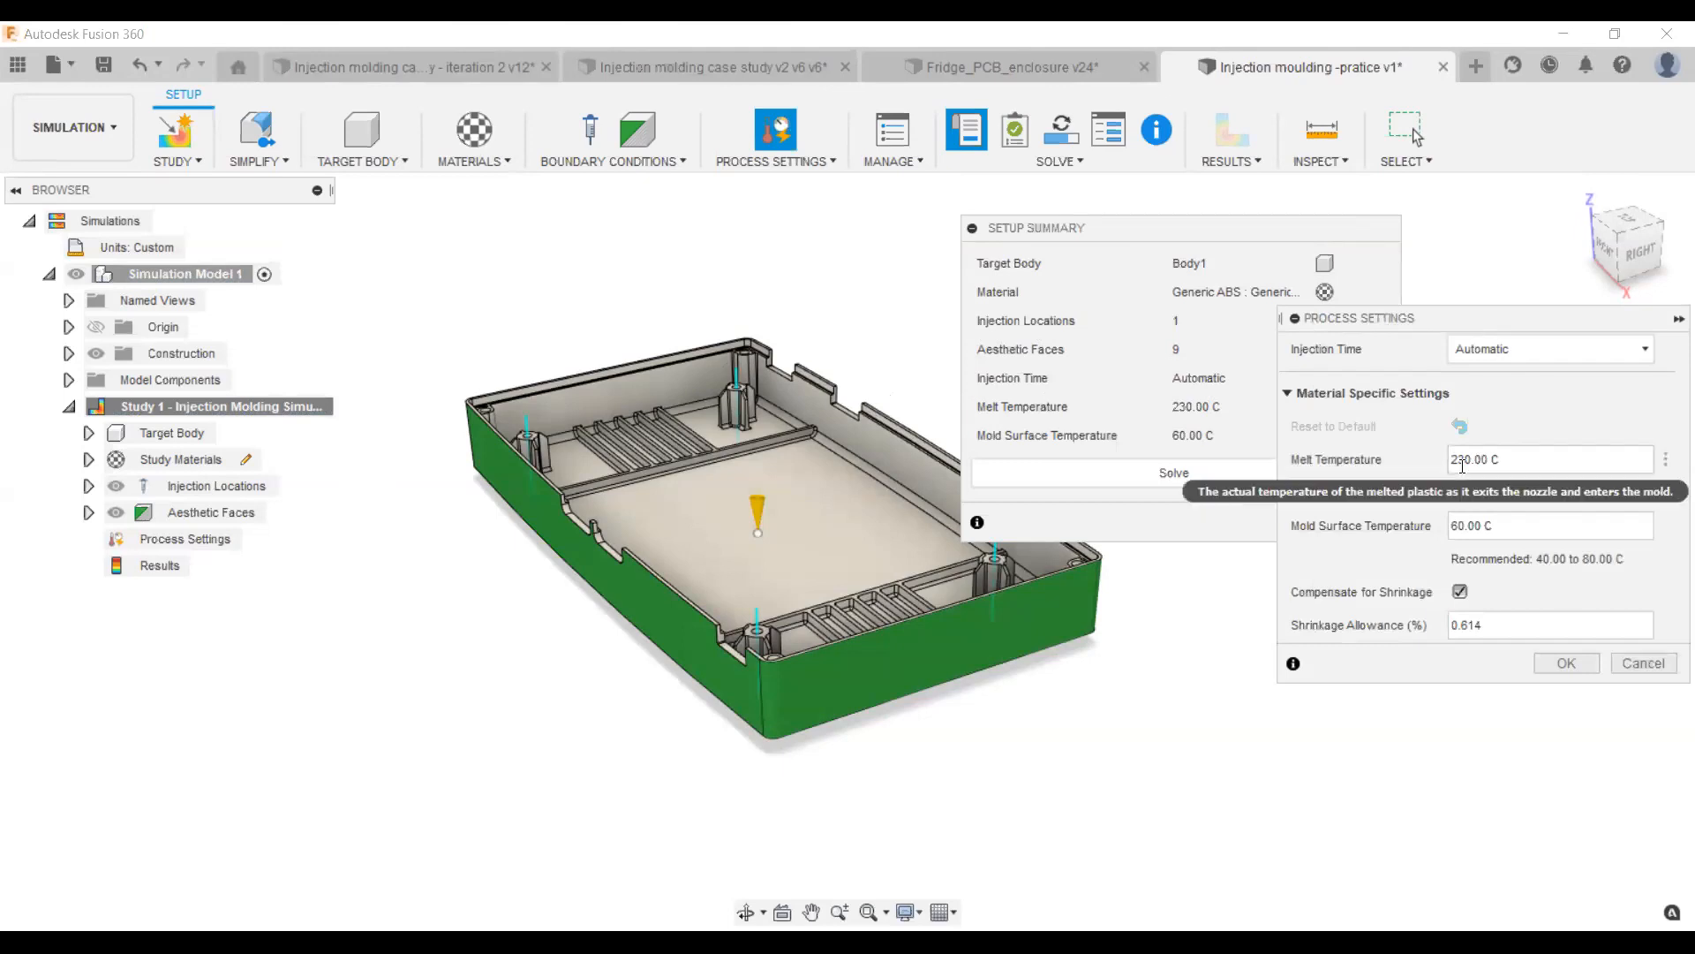
pyautogui.moveTo(1462, 465)
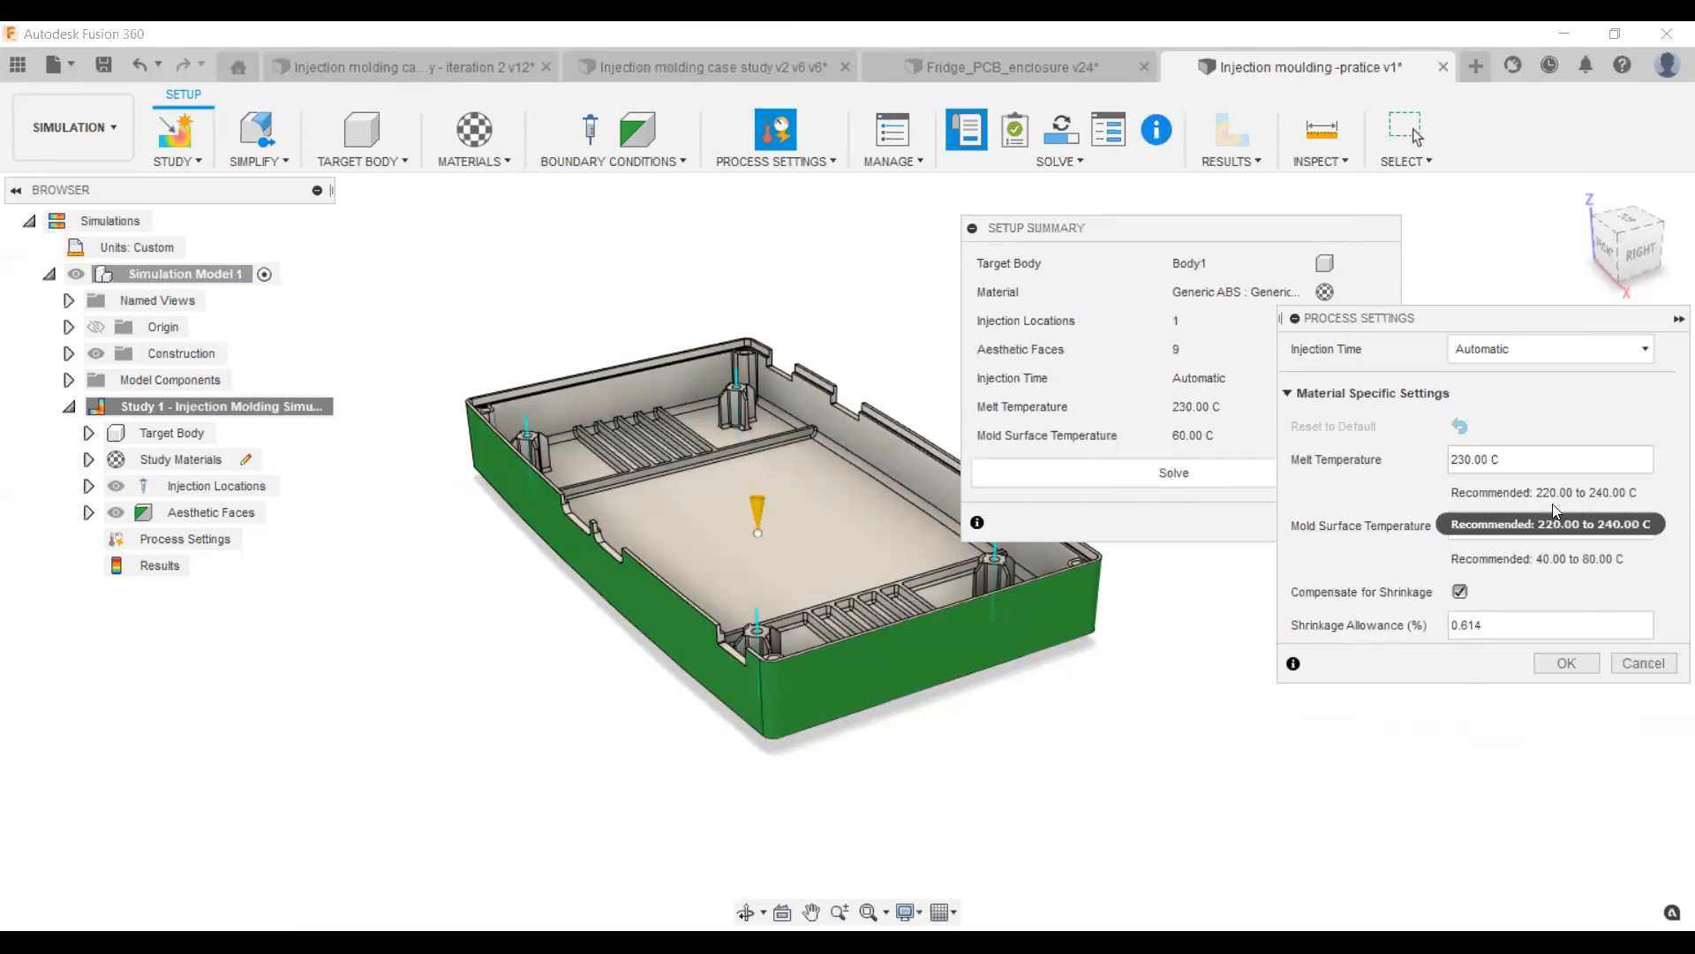
pyautogui.click(1541, 351)
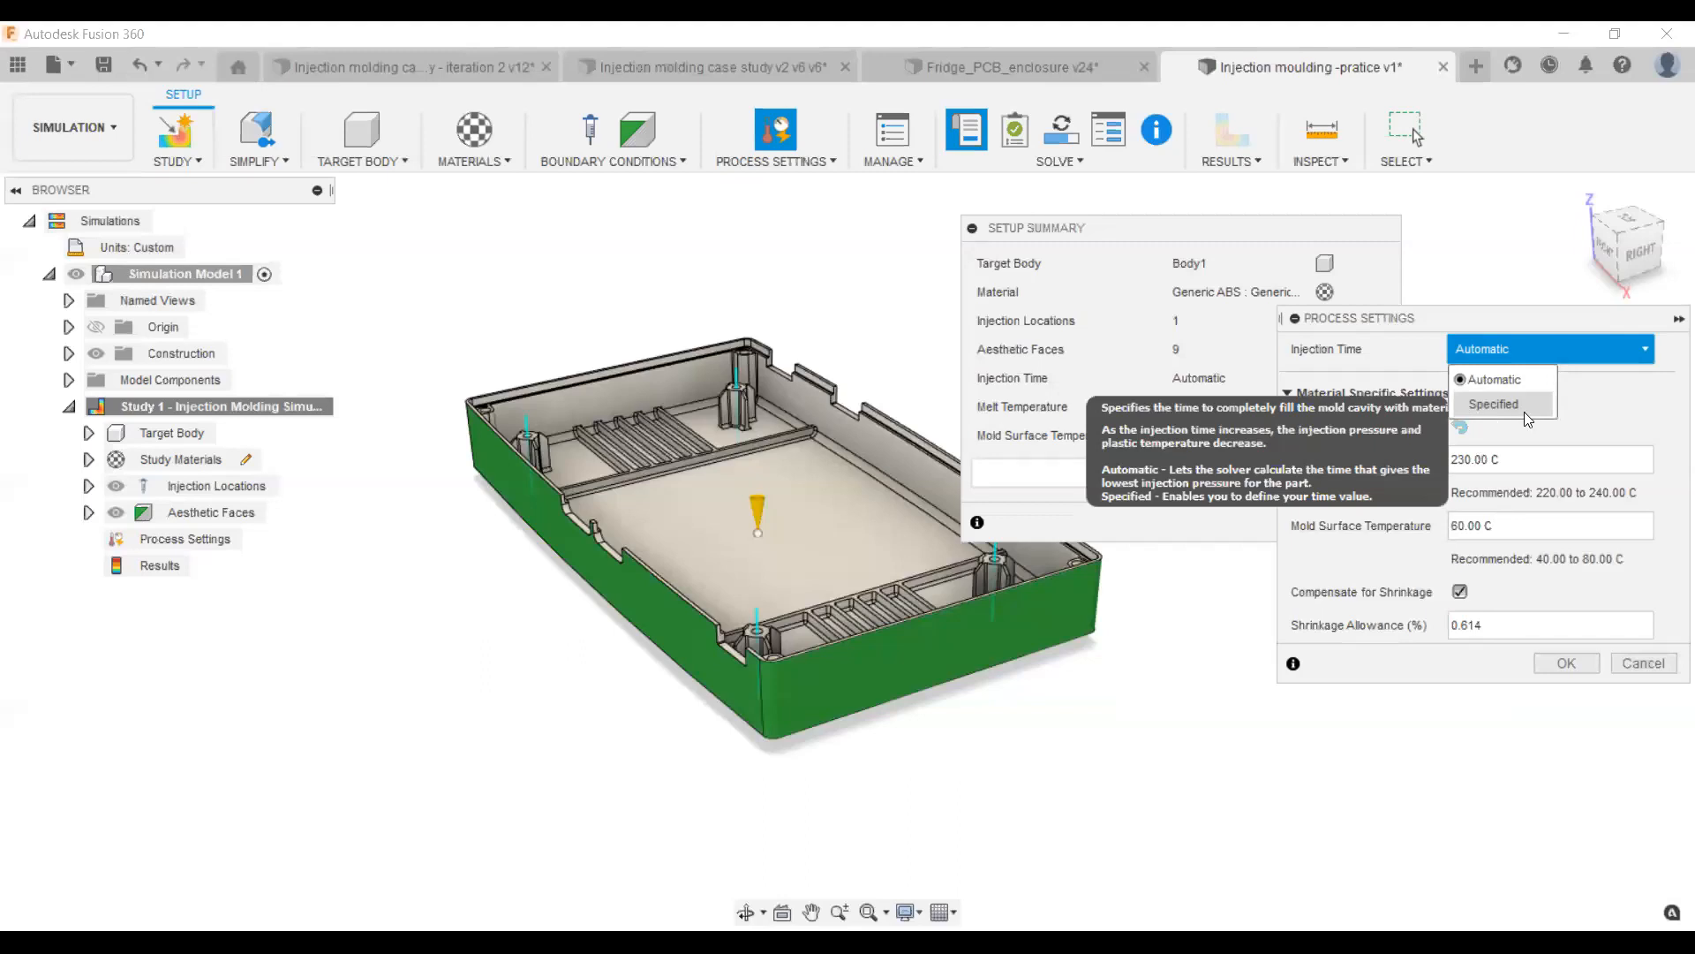
pyautogui.click(1448, 530)
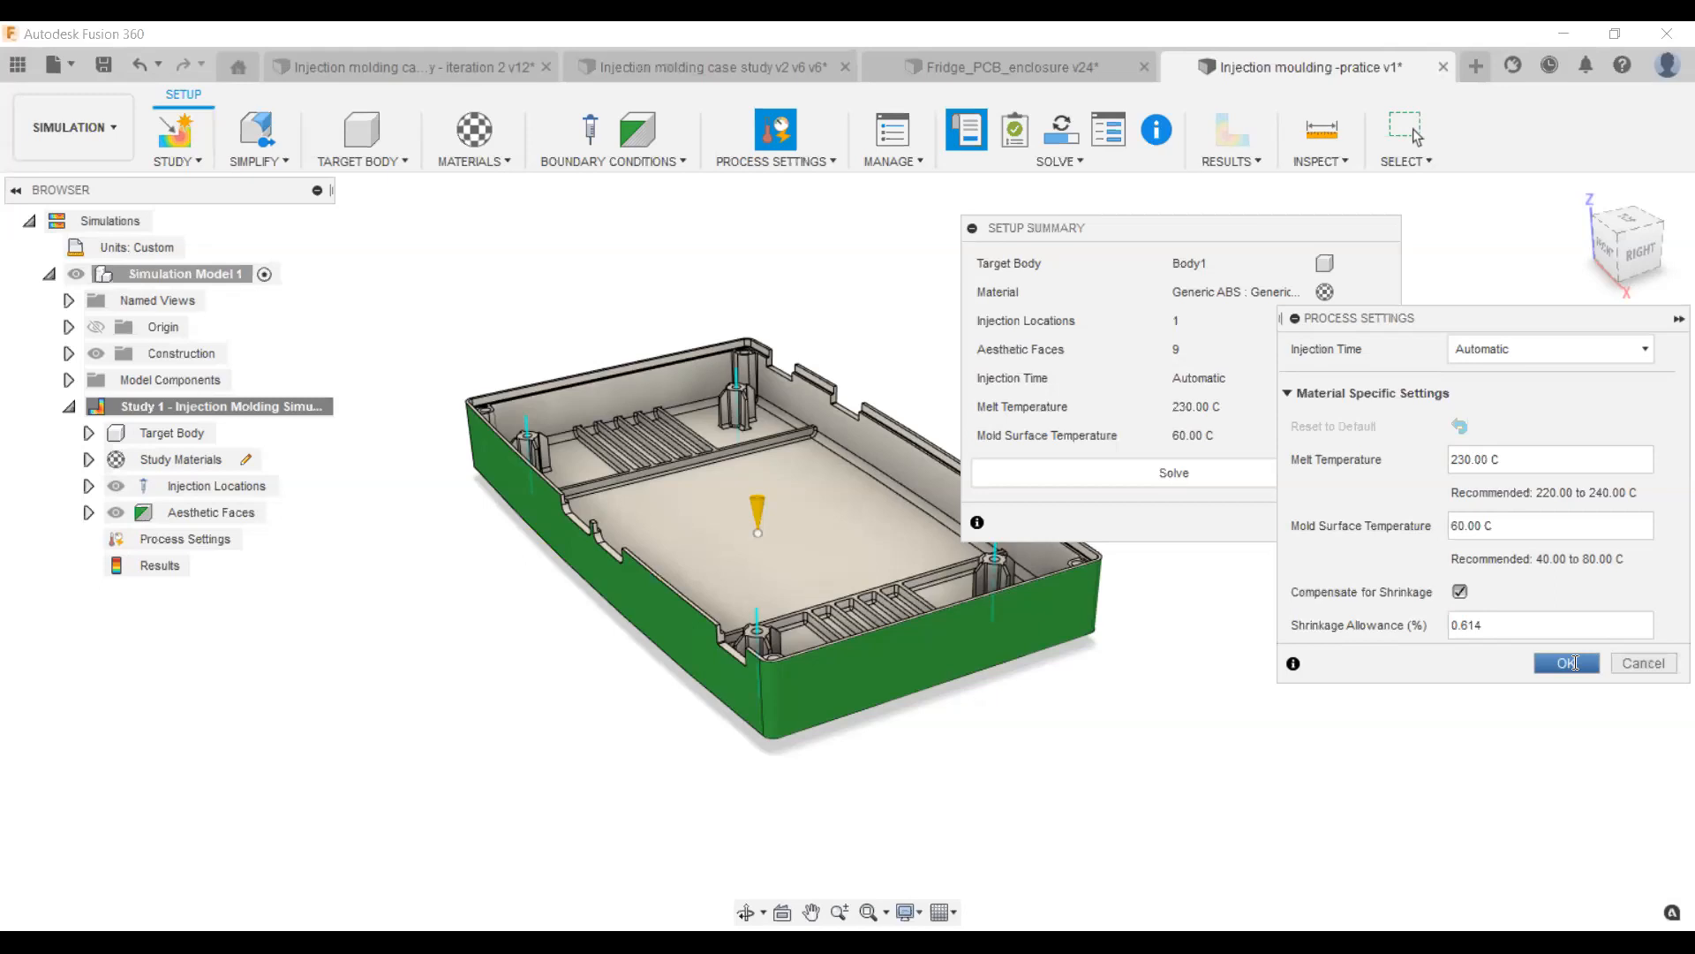
pyautogui.click(1568, 662)
pyautogui.click(1501, 351)
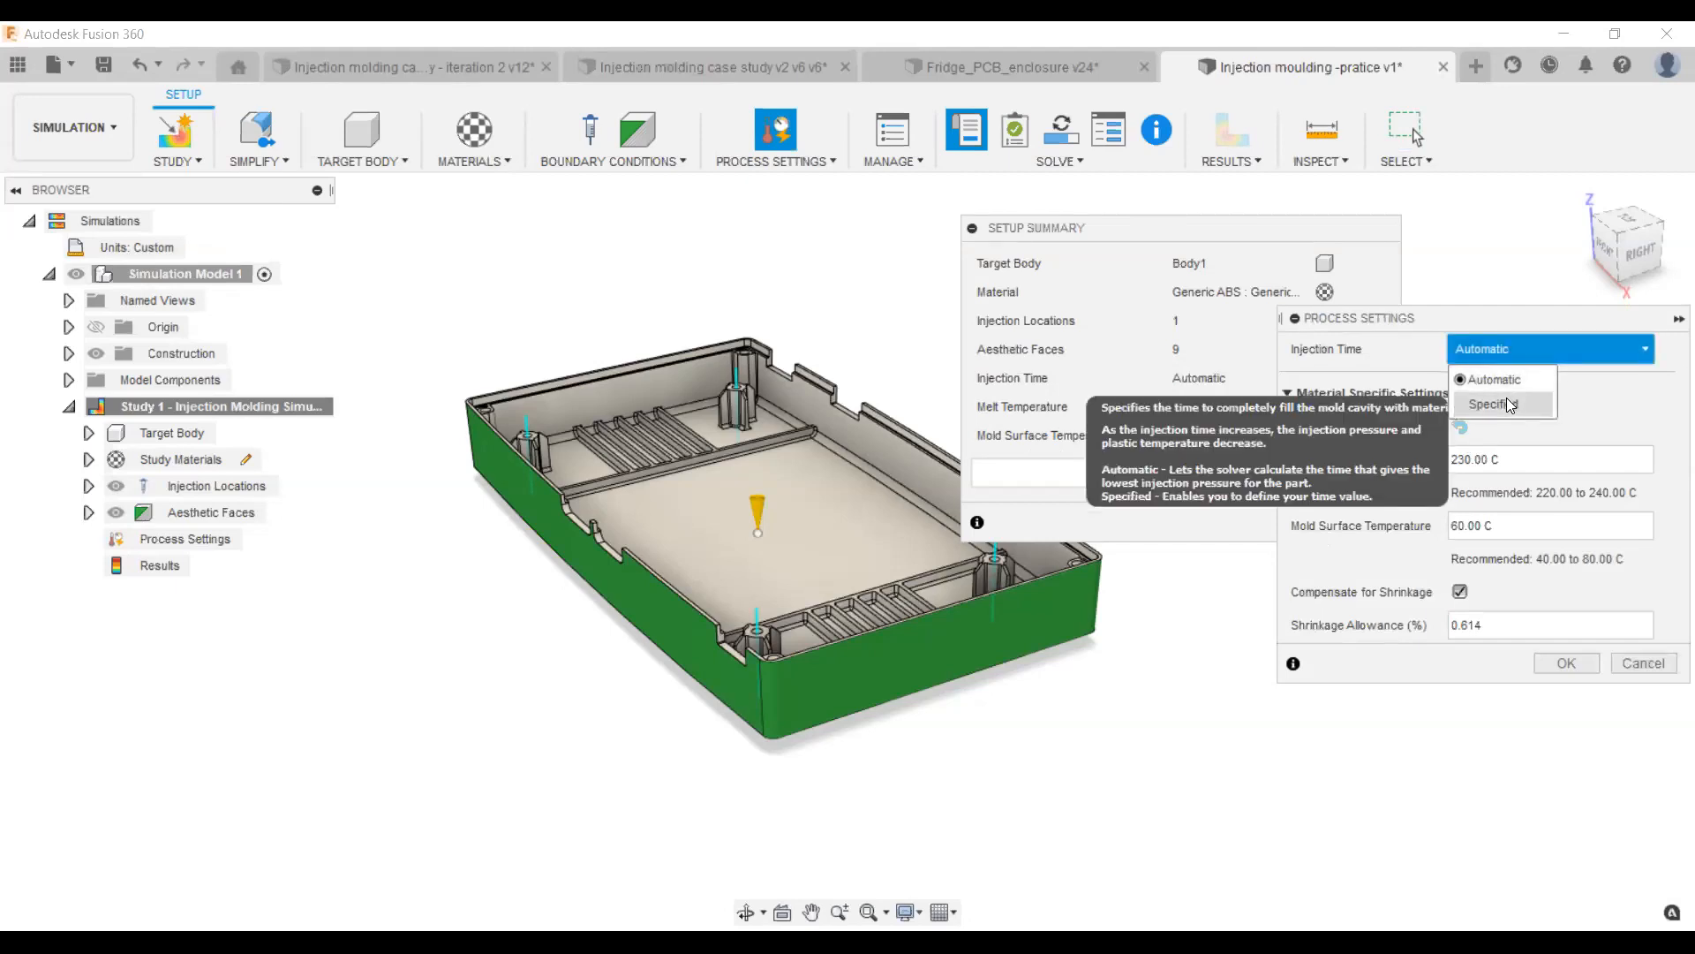
pyautogui.click(1508, 353)
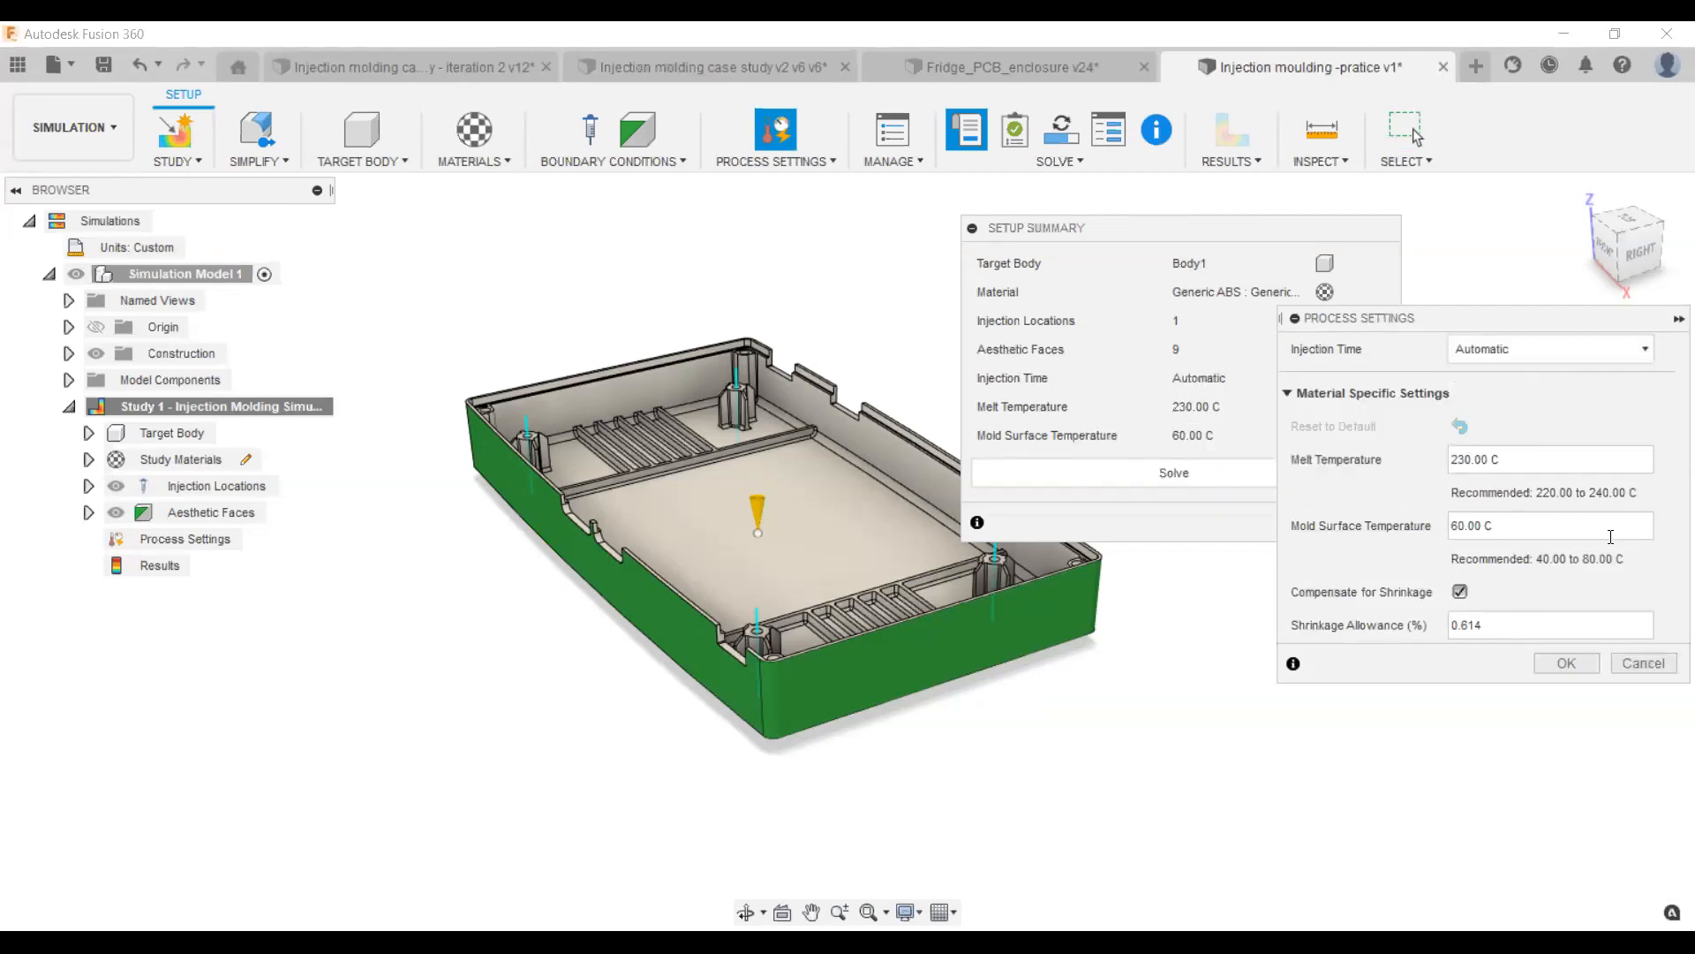
pyautogui.click(1558, 662)
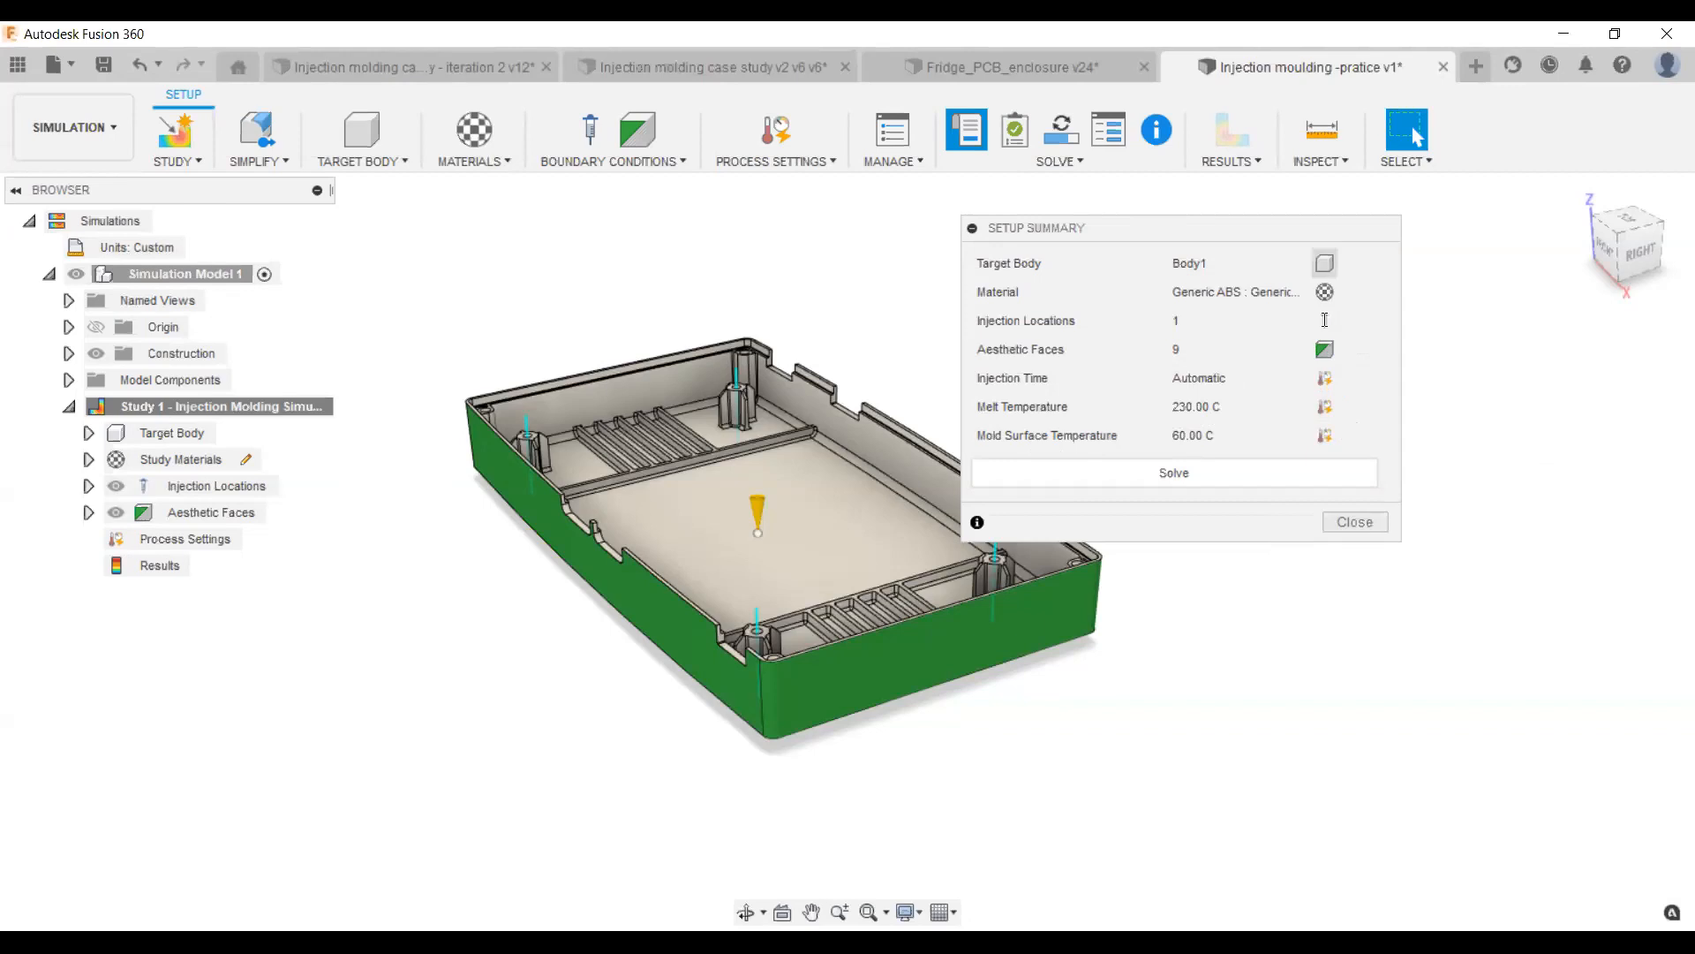
# Compare the cloud and local solving options for the study, and dismiss the solve window and the setup summary.
pyautogui.click(1236, 474)
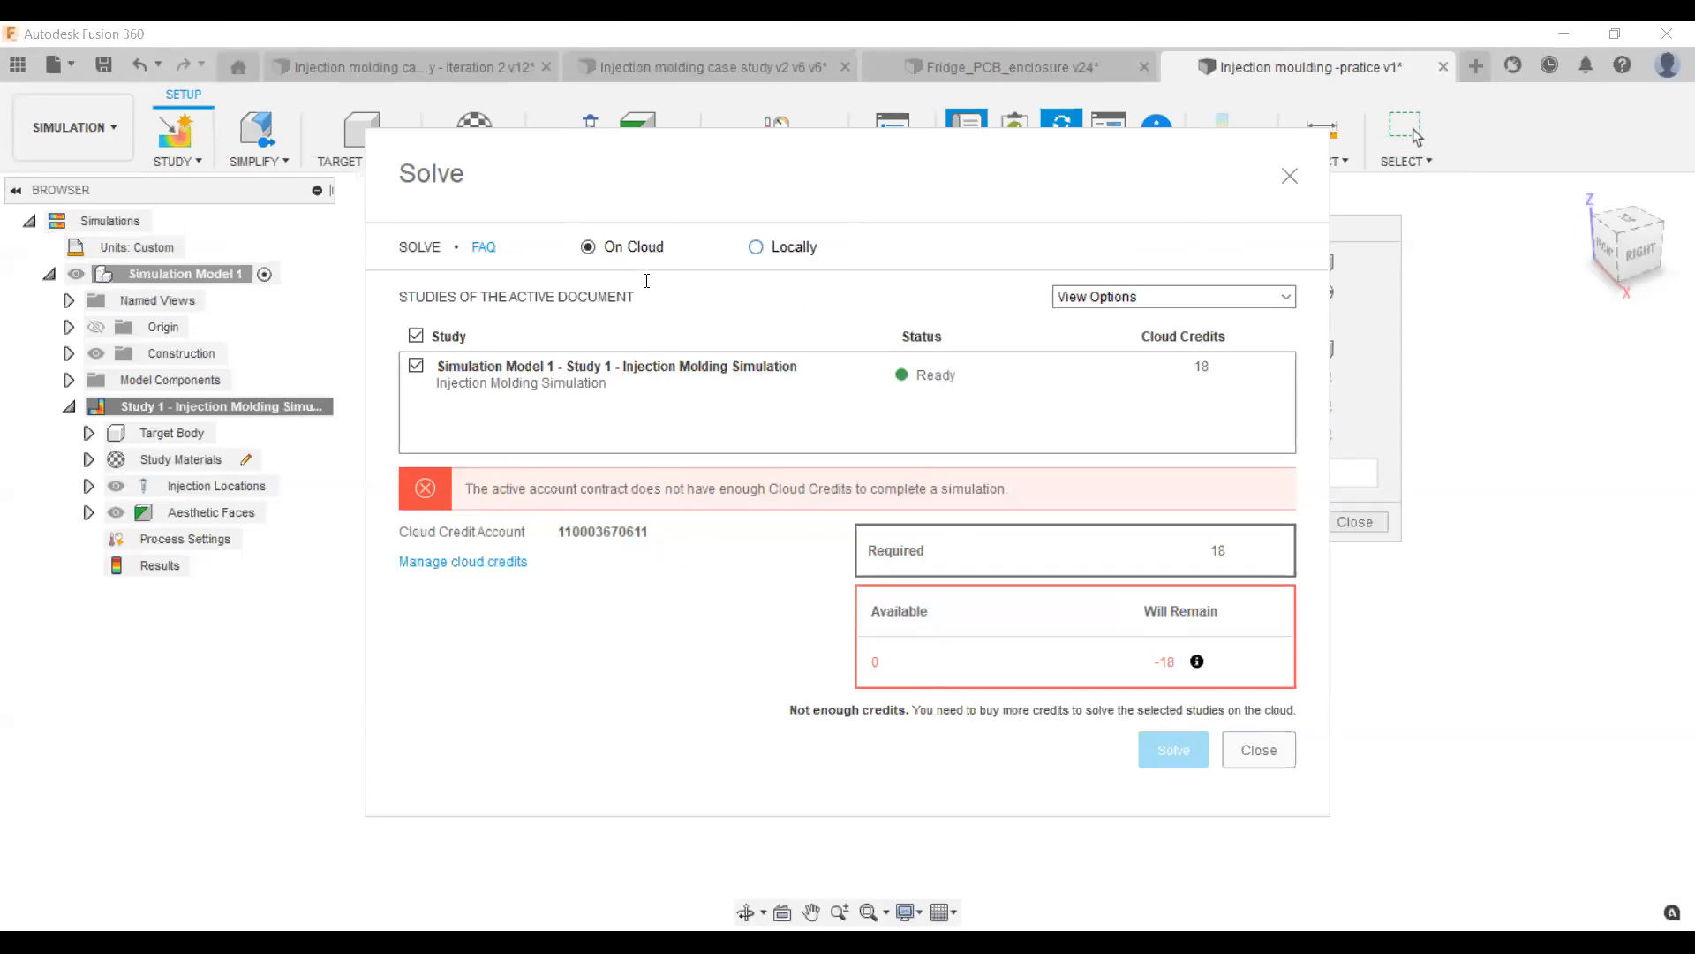
pyautogui.click(754, 246)
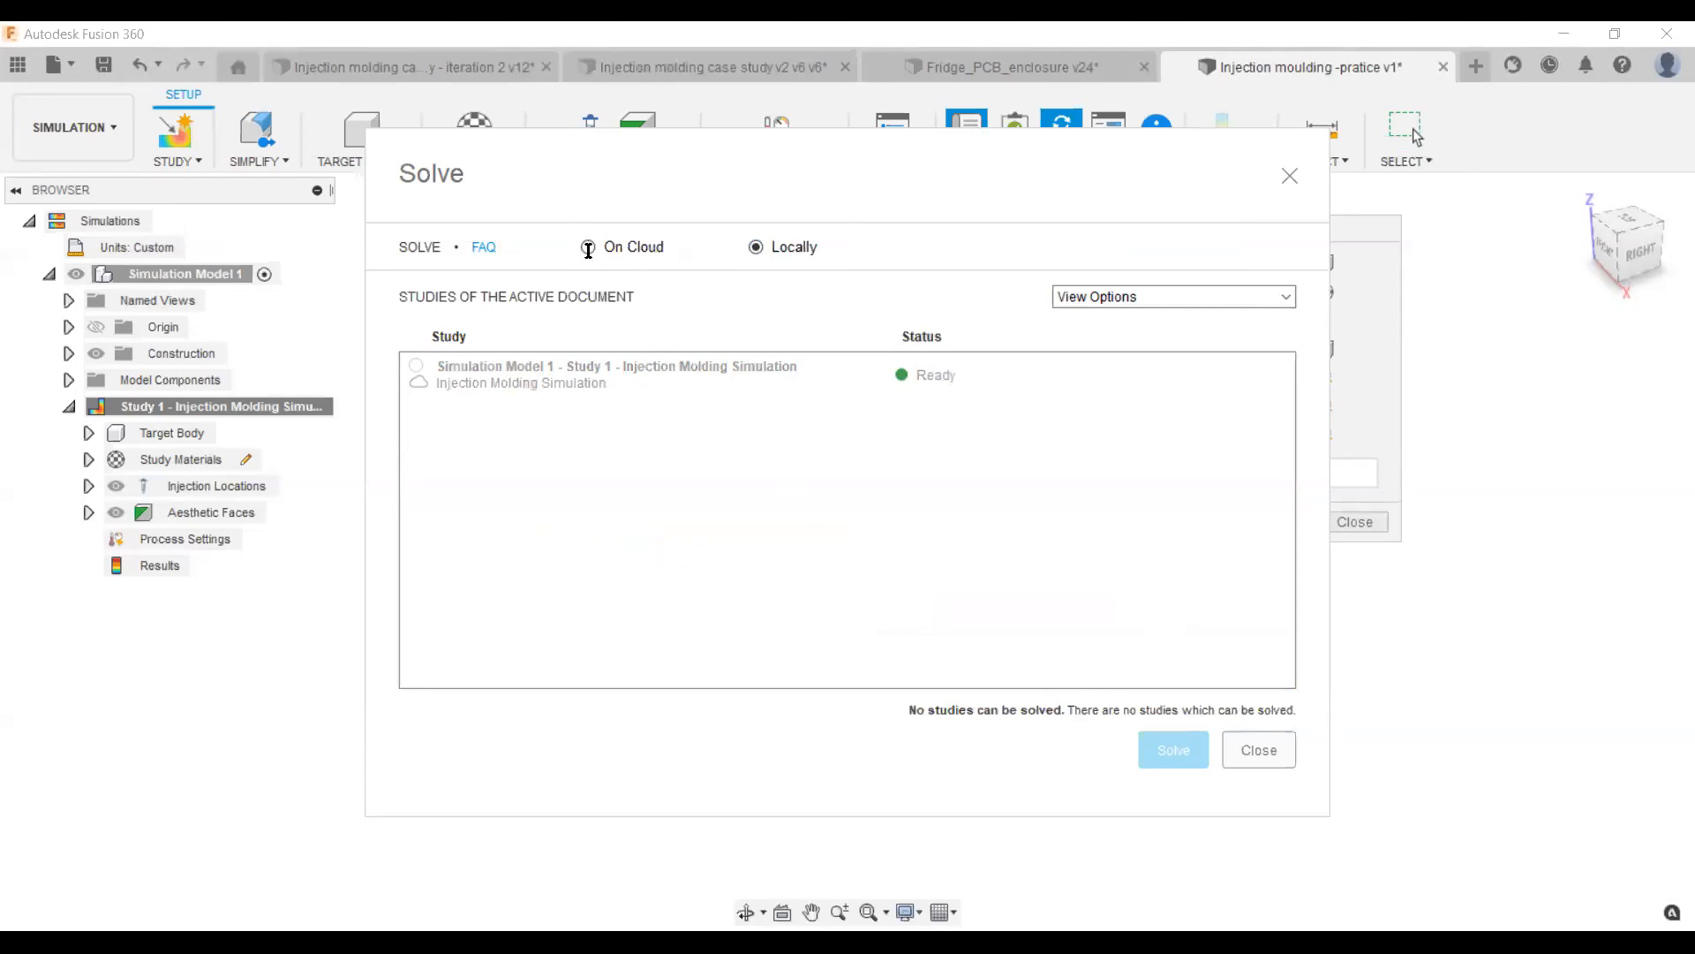
pyautogui.click(588, 248)
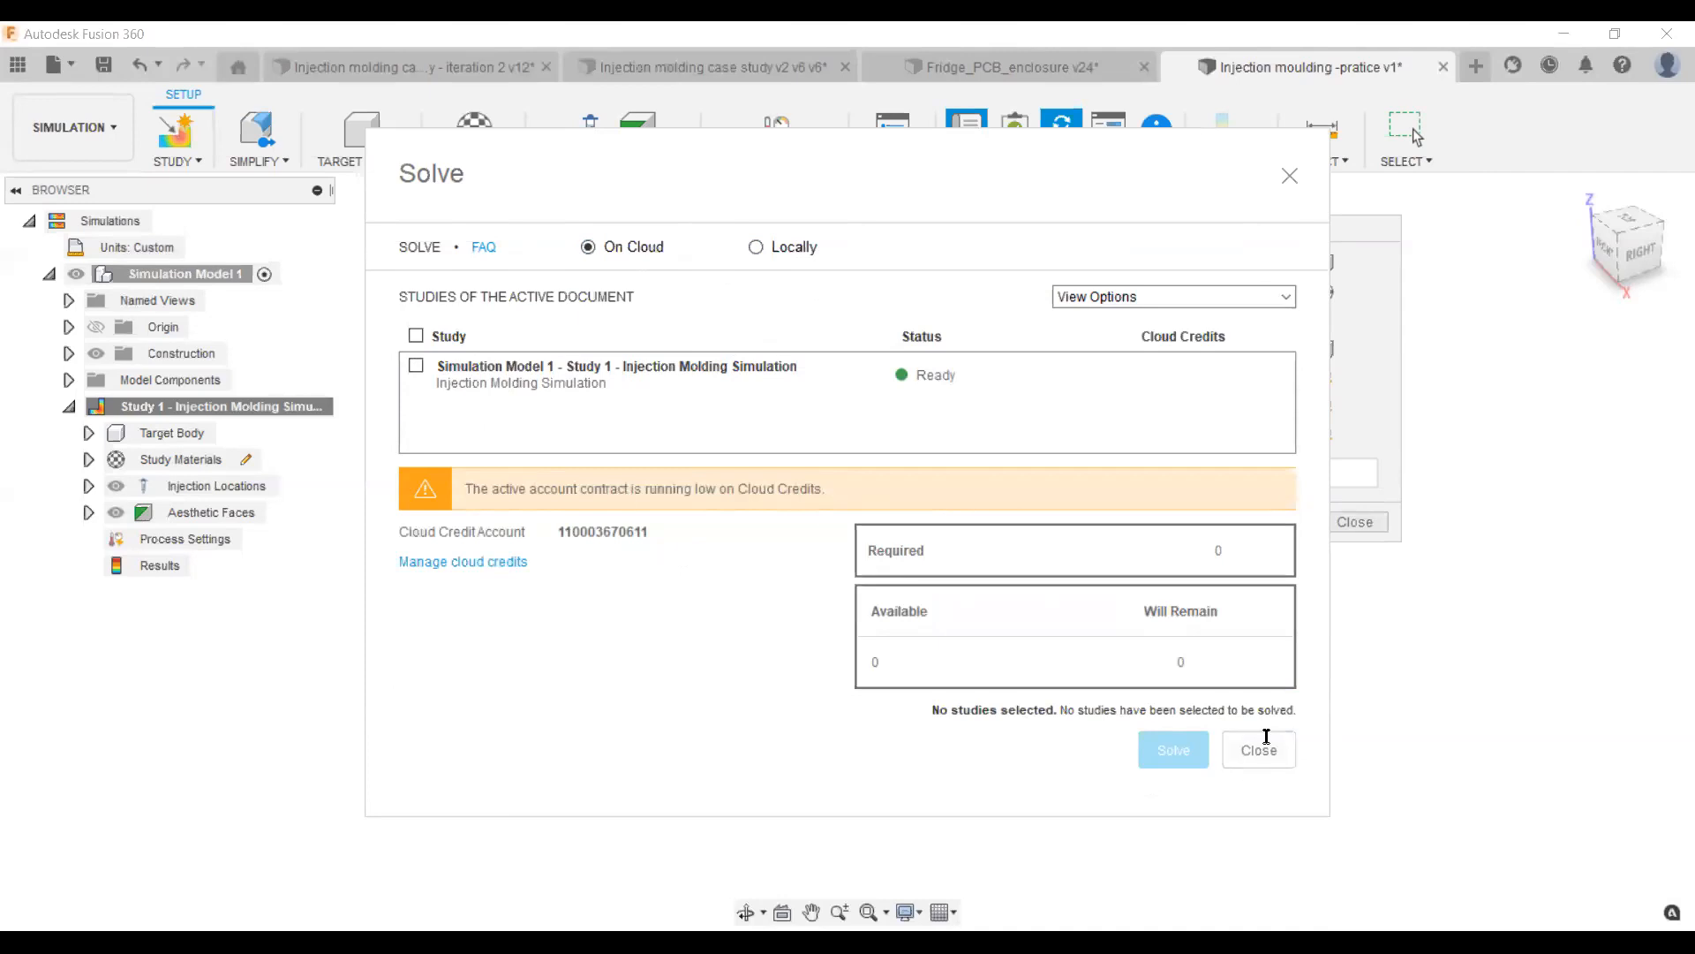
pyautogui.click(1259, 751)
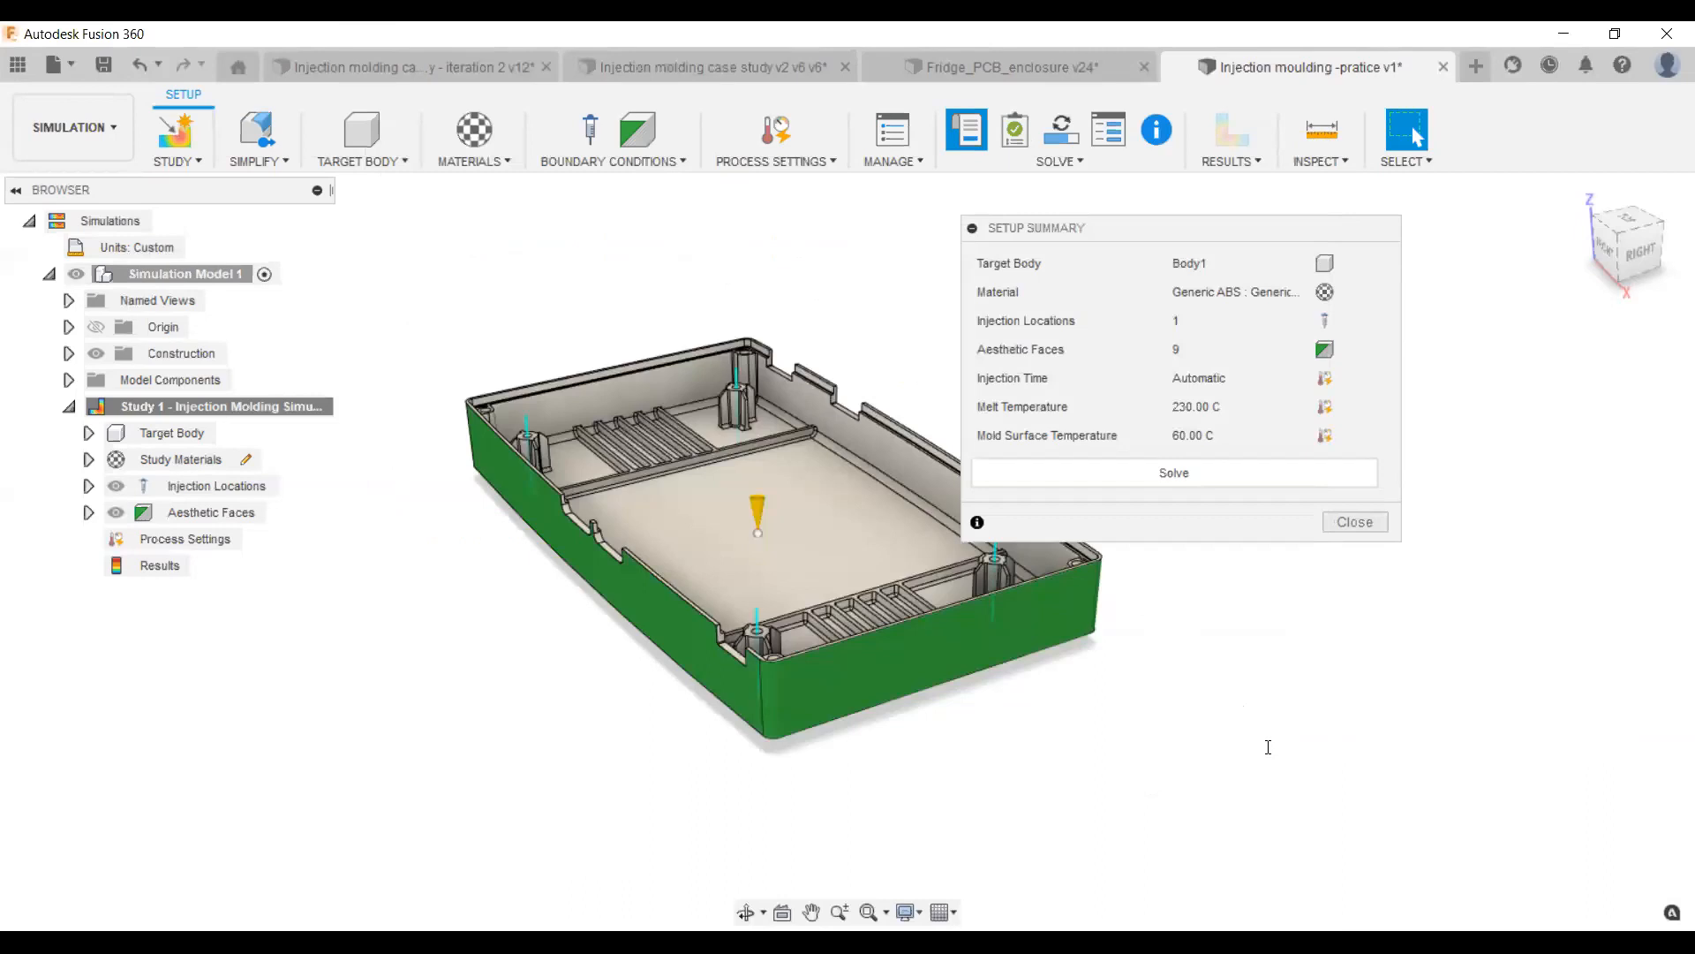
pyautogui.click(1370, 529)
pyautogui.click(1050, 161)
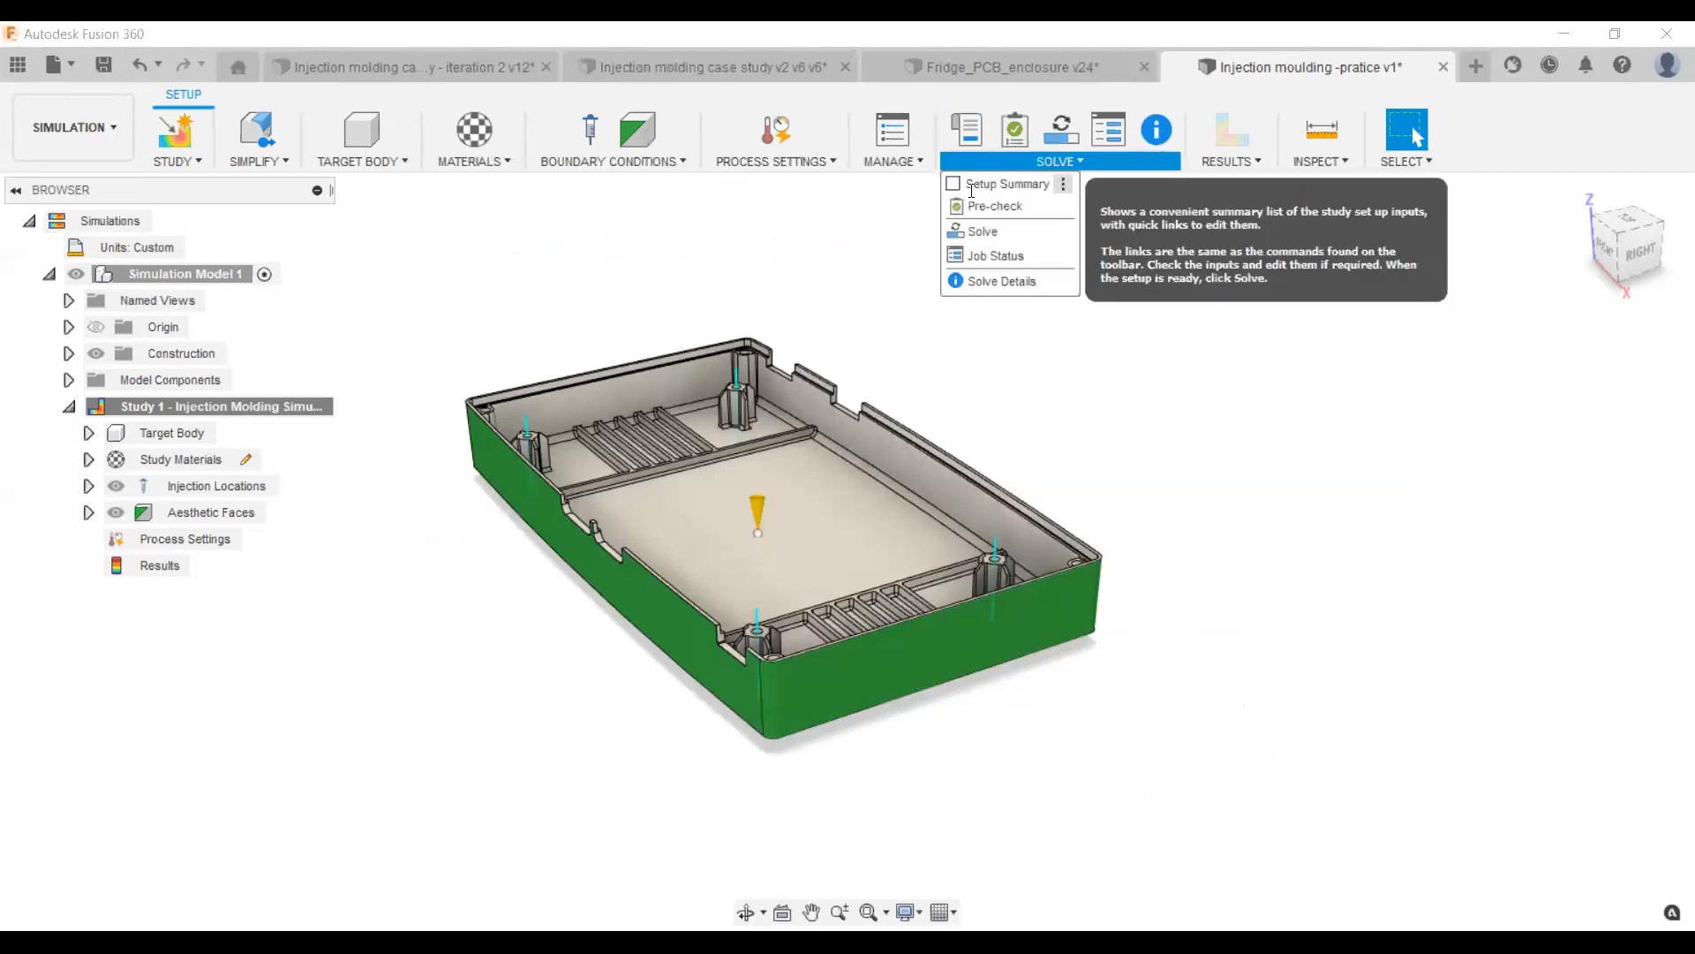
pyautogui.click(786, 267)
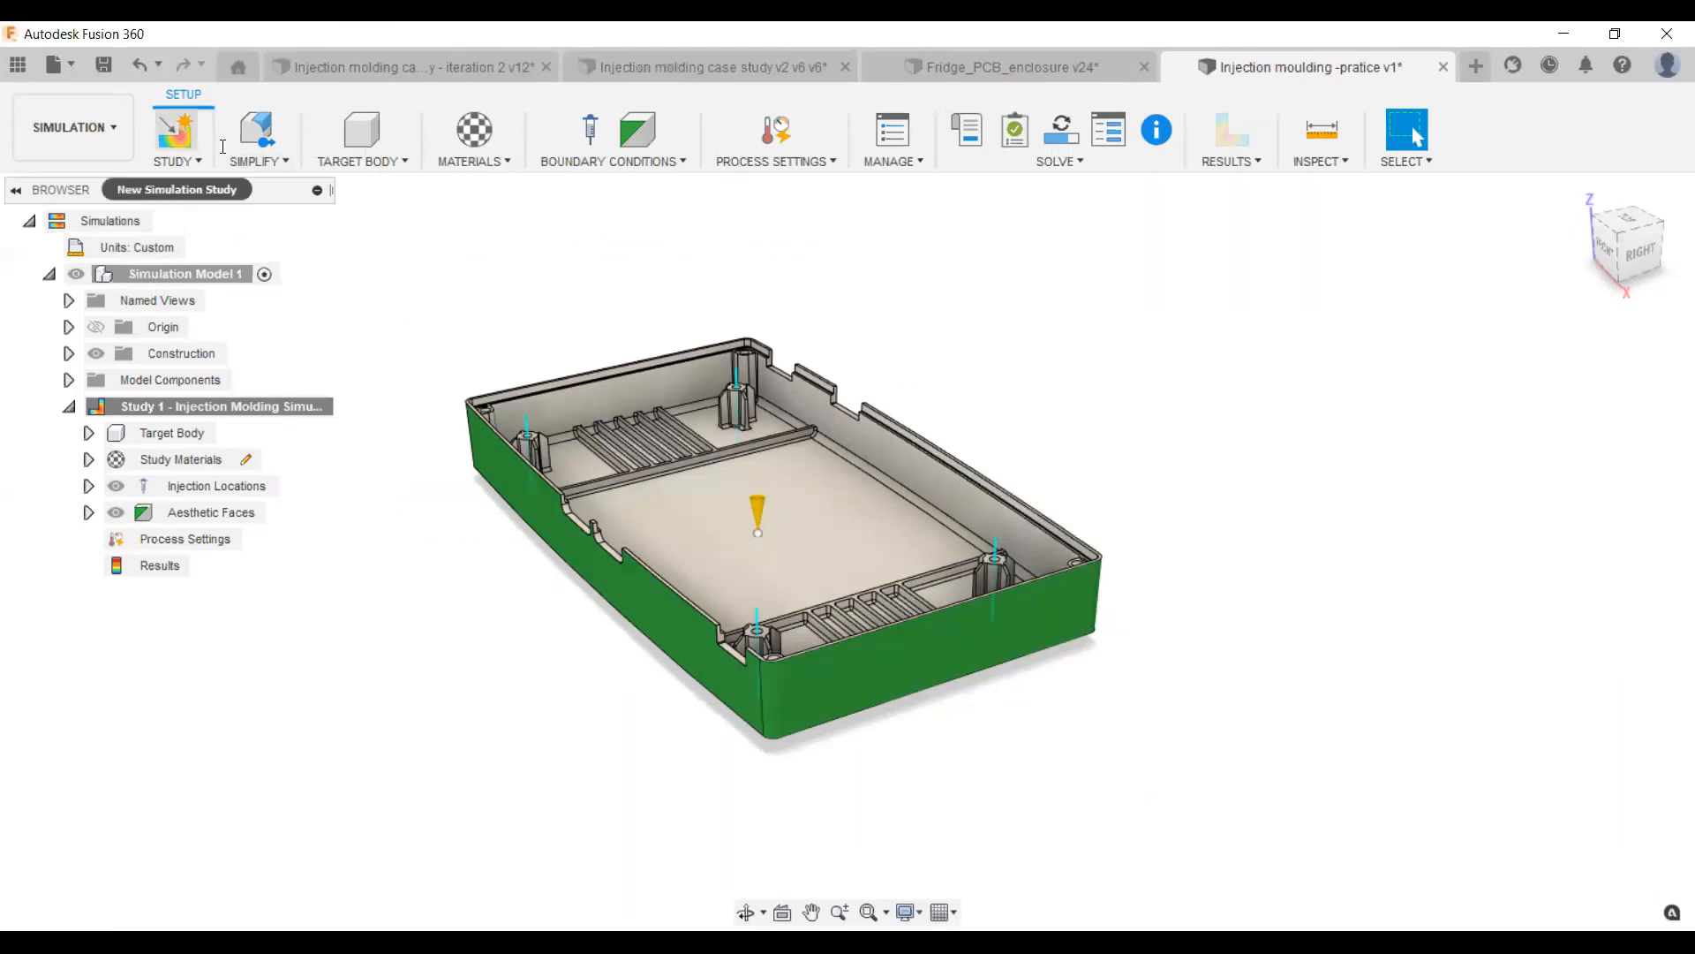
pyautogui.click(284, 162)
pyautogui.press('Escape')
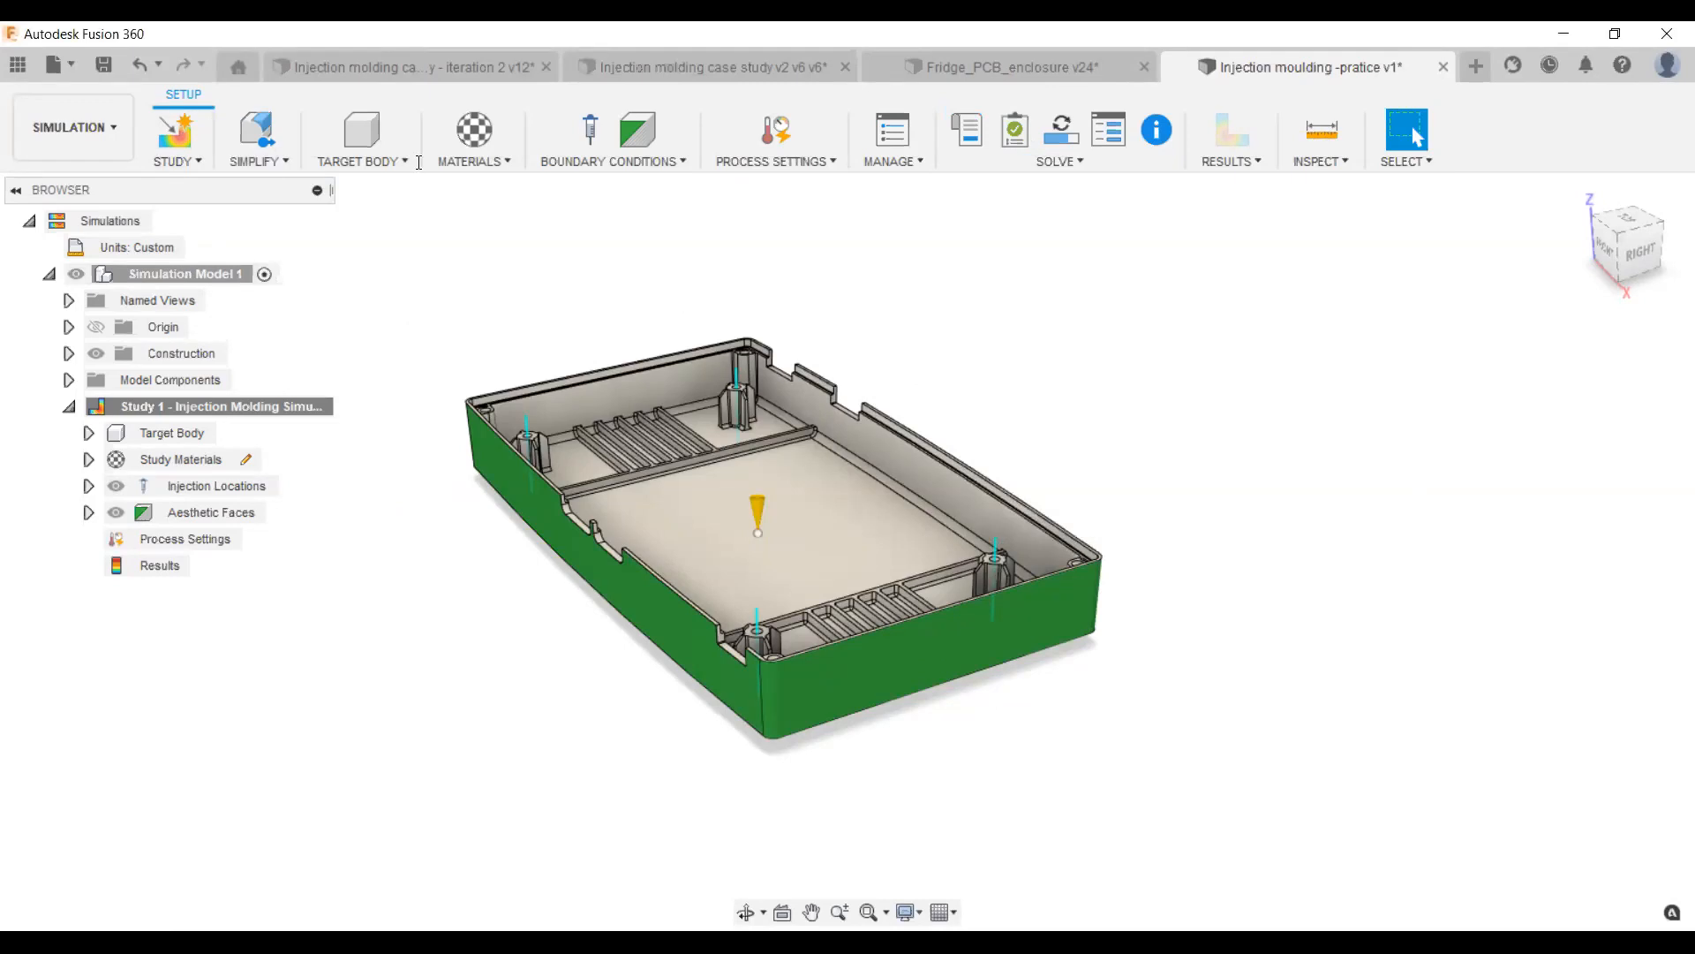
pyautogui.click(415, 162)
pyautogui.click(473, 161)
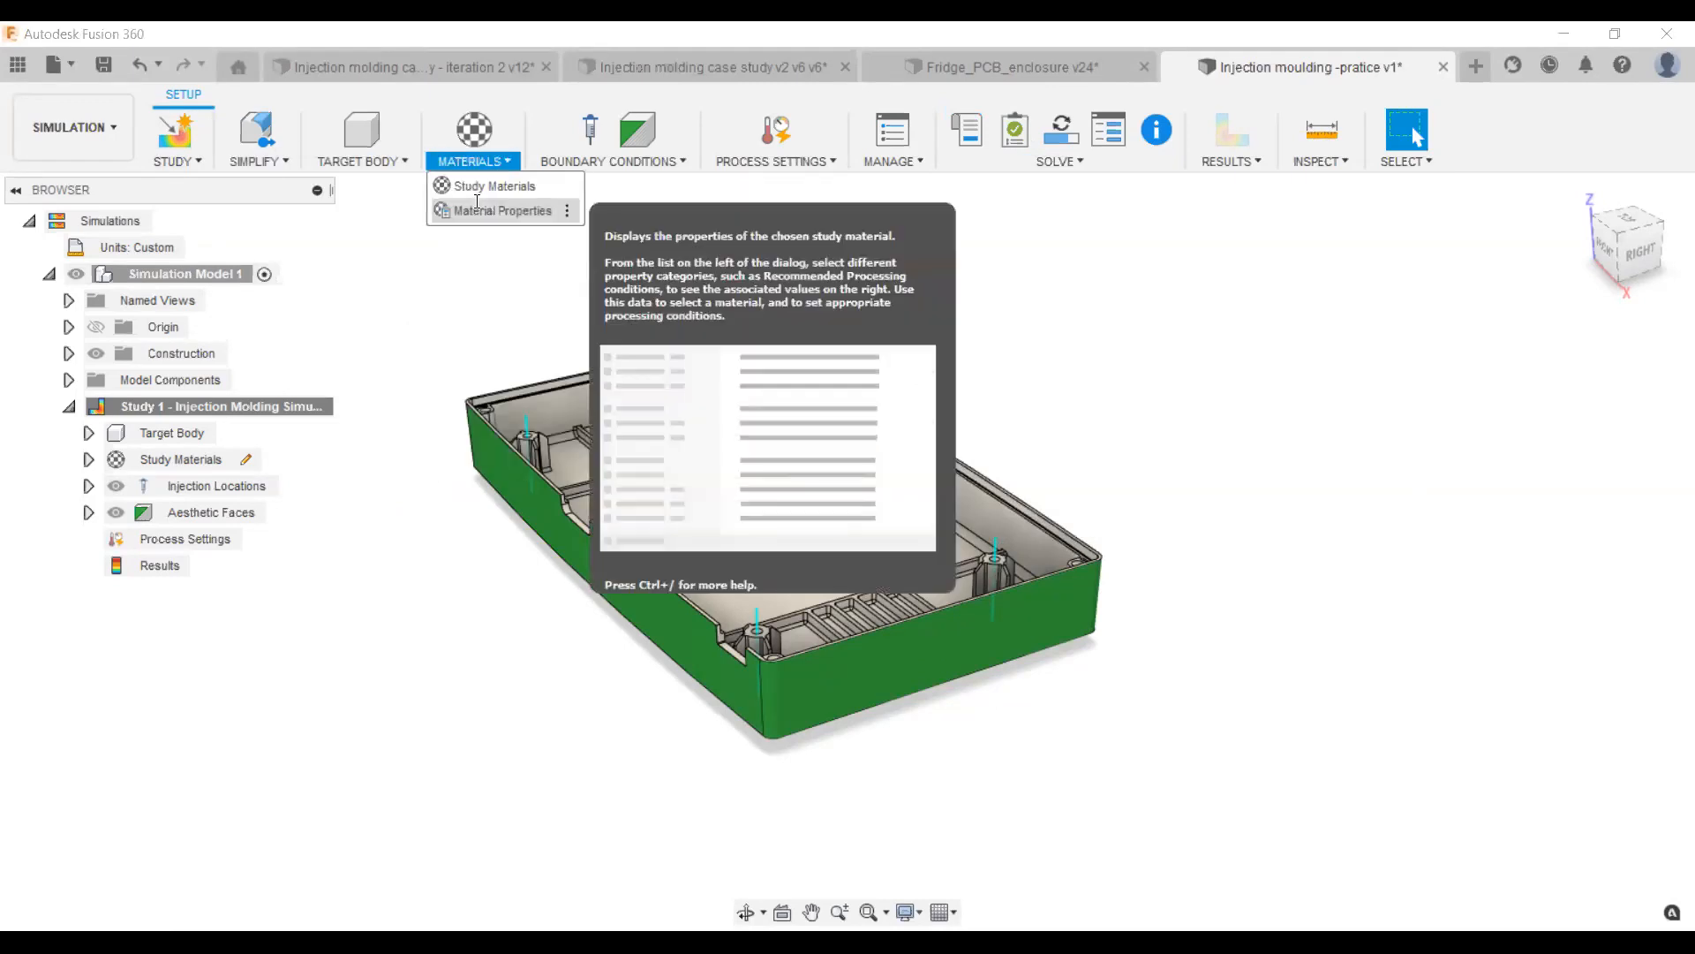
pyautogui.click(609, 161)
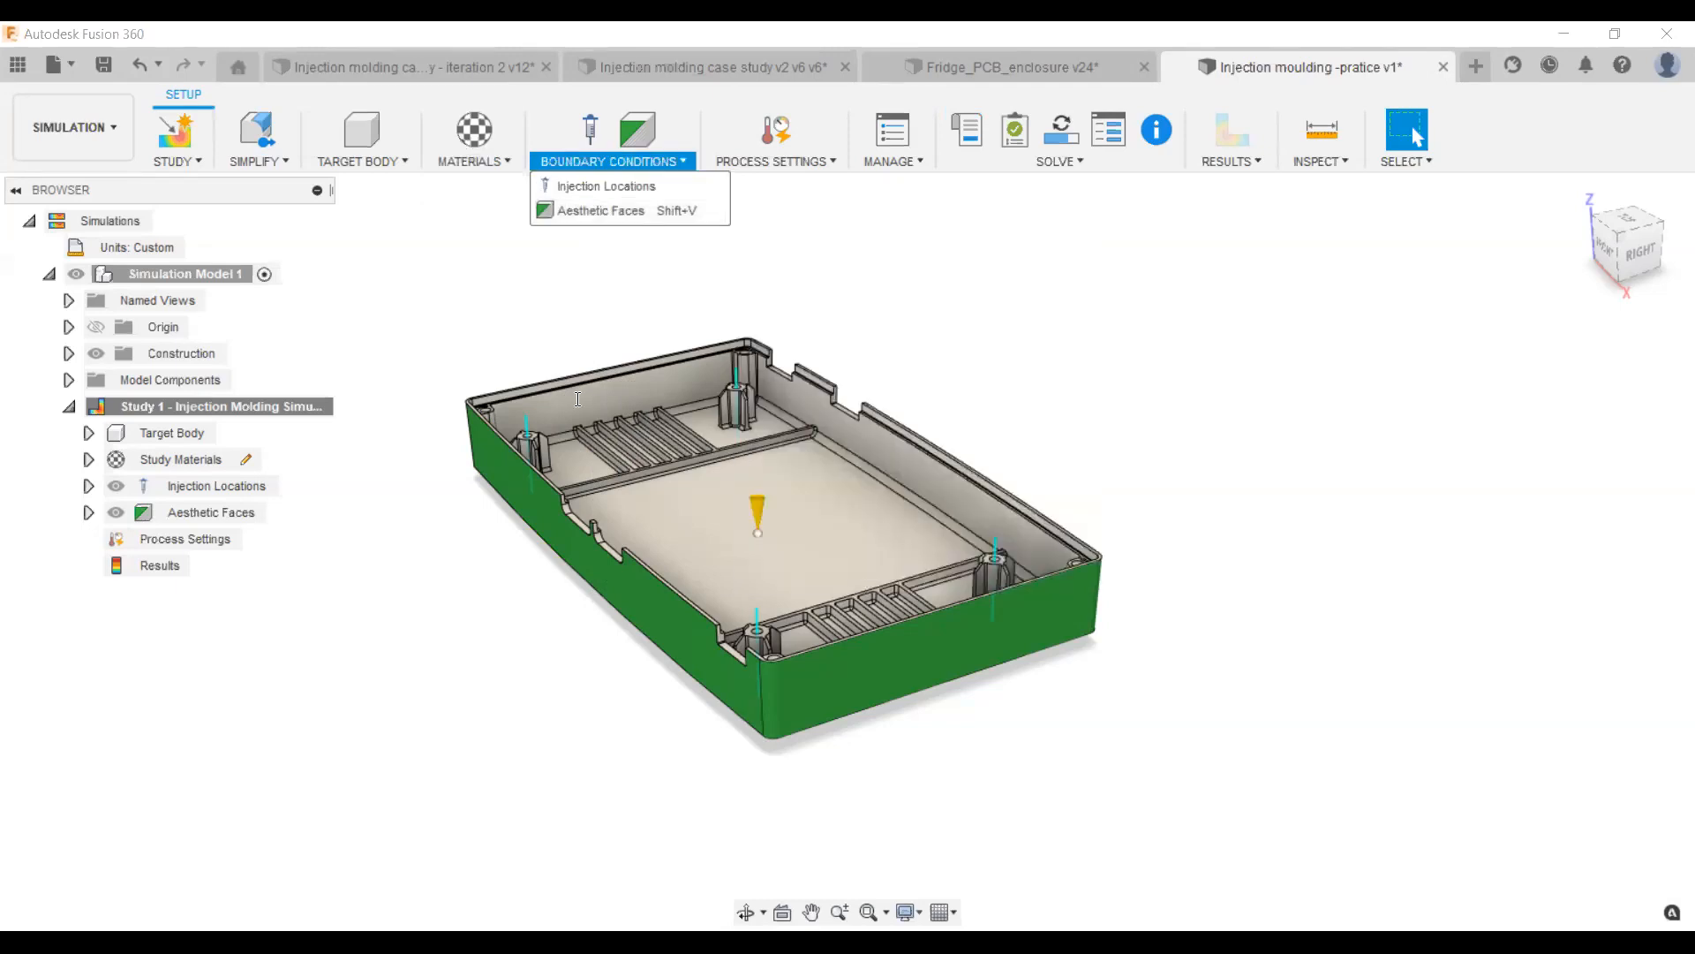
pyautogui.click(1584, 196)
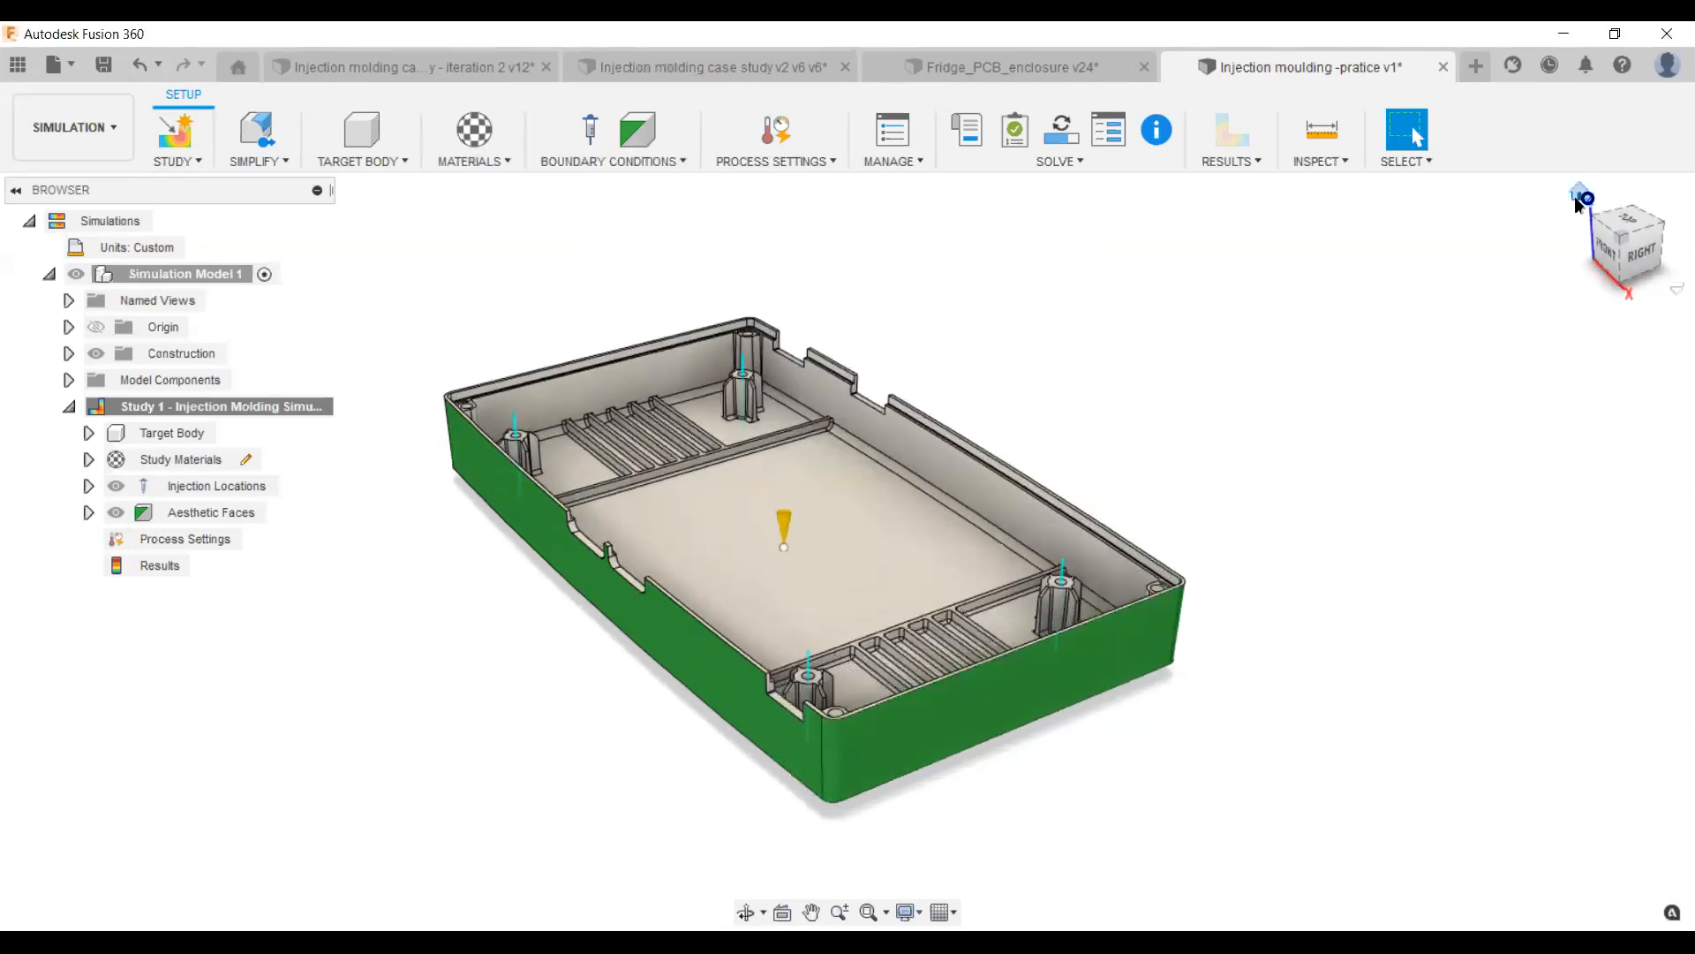